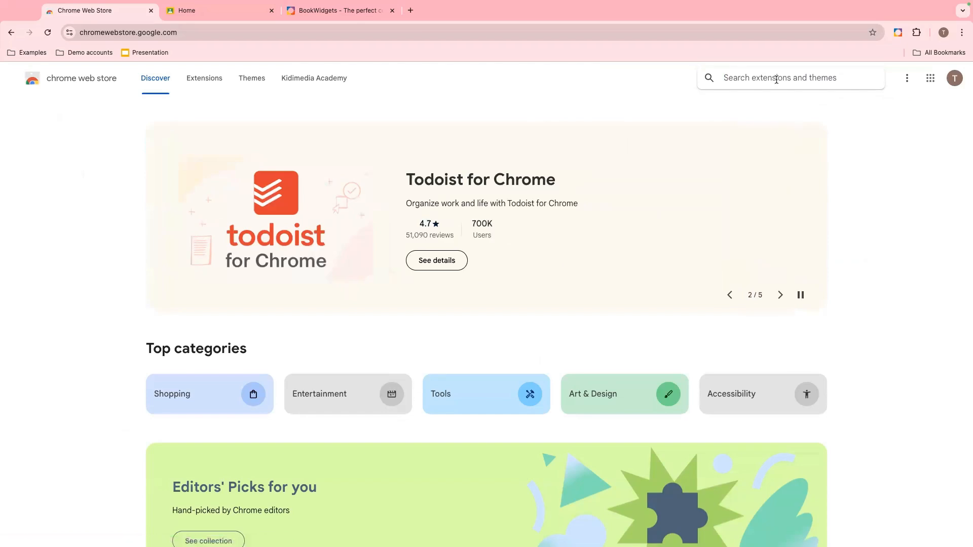
- Search the Chrome Web Store for Bookwidgets and open the BookWidgets Google Classroom Integration extension page
type("Bookwidgets")
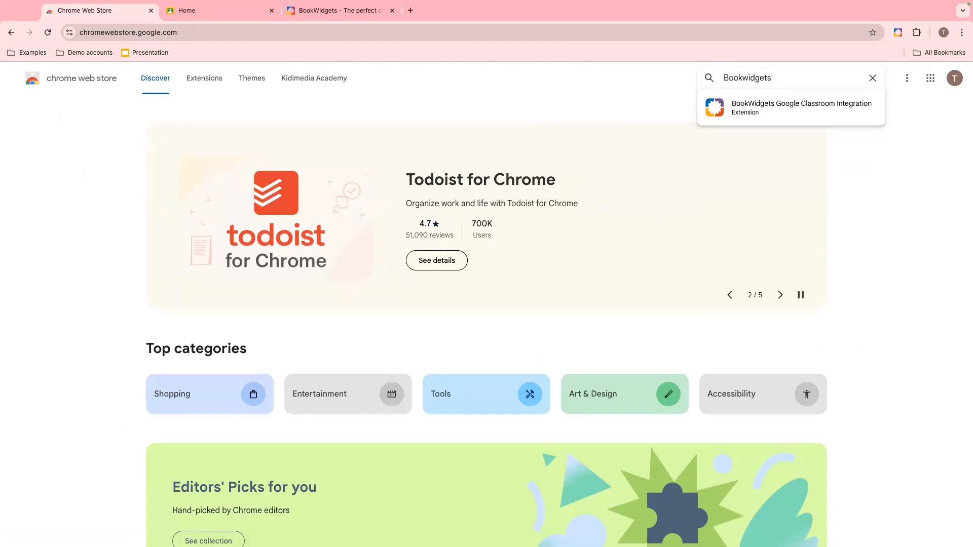
key("Return")
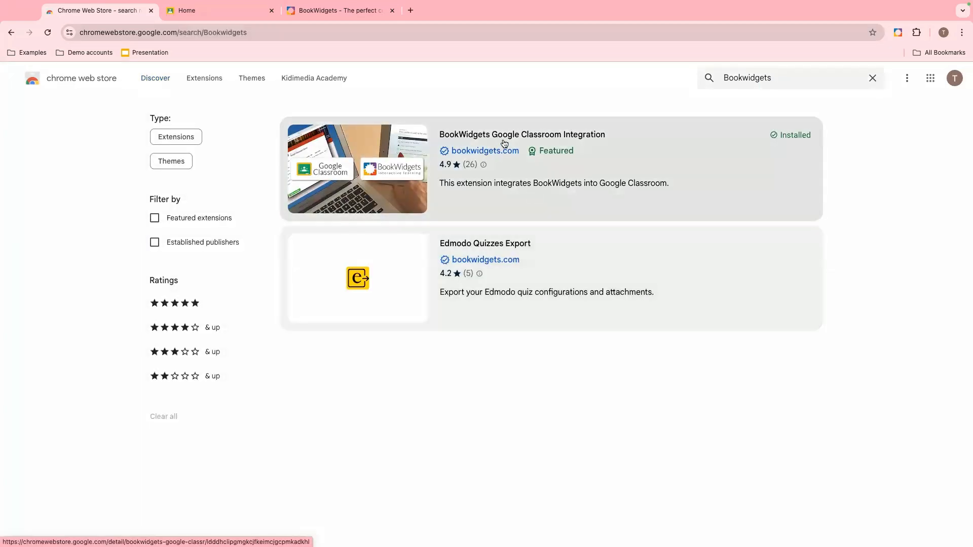
left_click(587, 134)
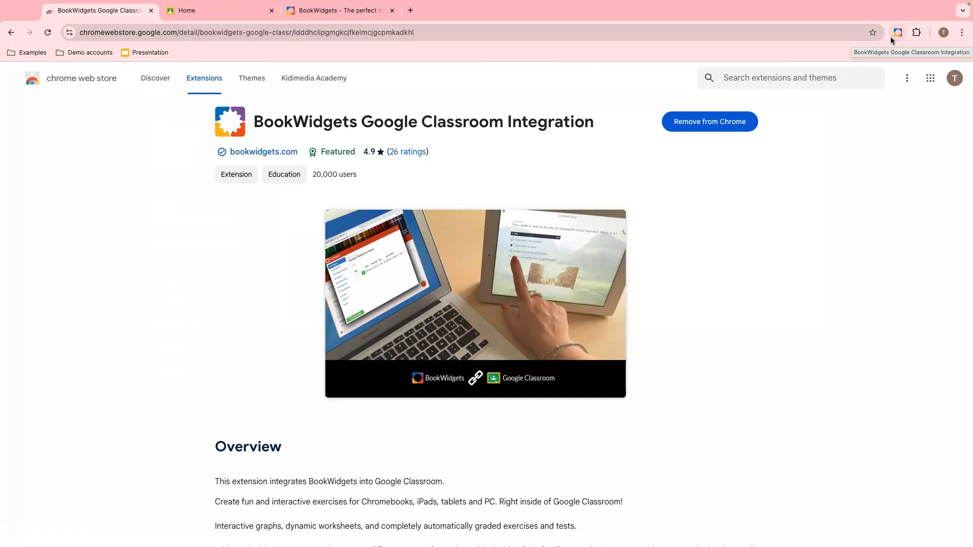
- Pin the BookWidgets Google Classroom Integration extension to the browser toolbar from the extensions menu
left_click(917, 32)
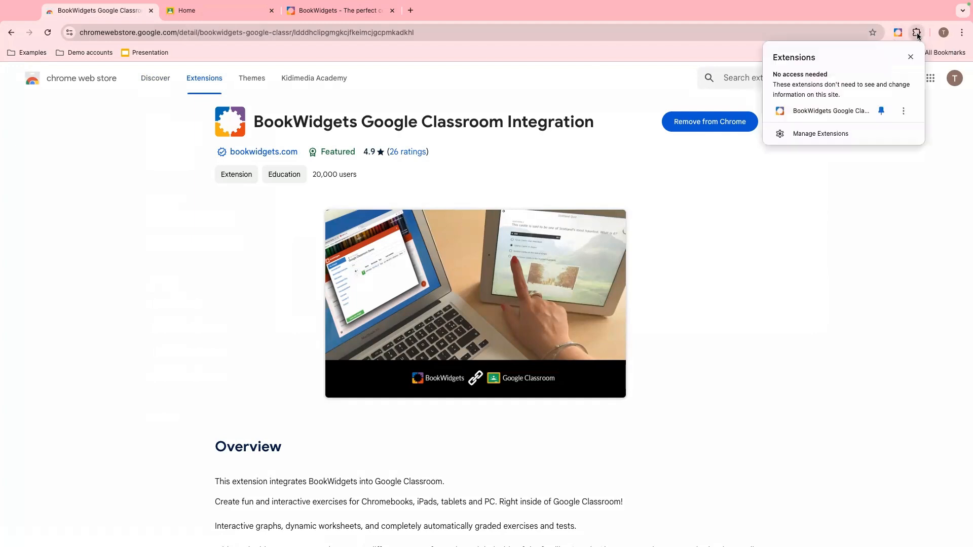
left_click(881, 111)
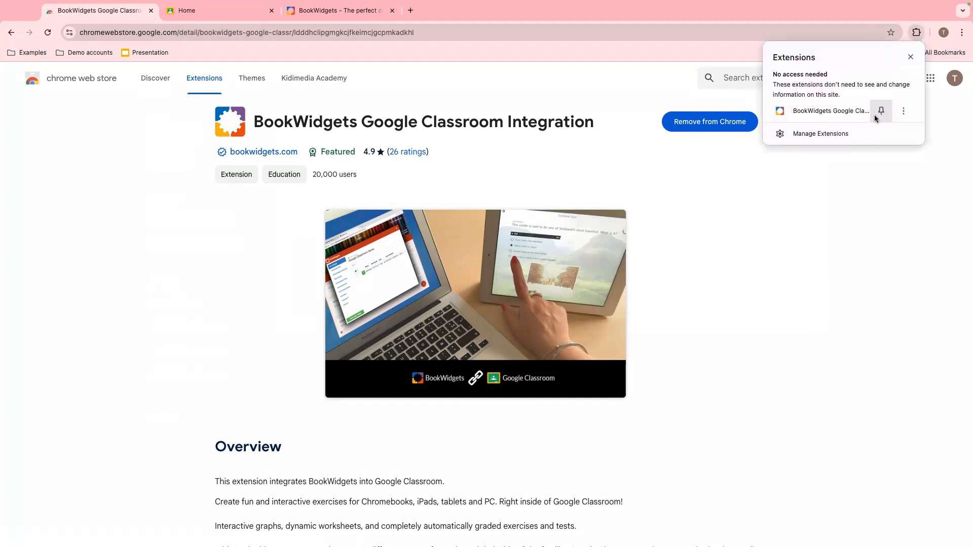
left_click(881, 111)
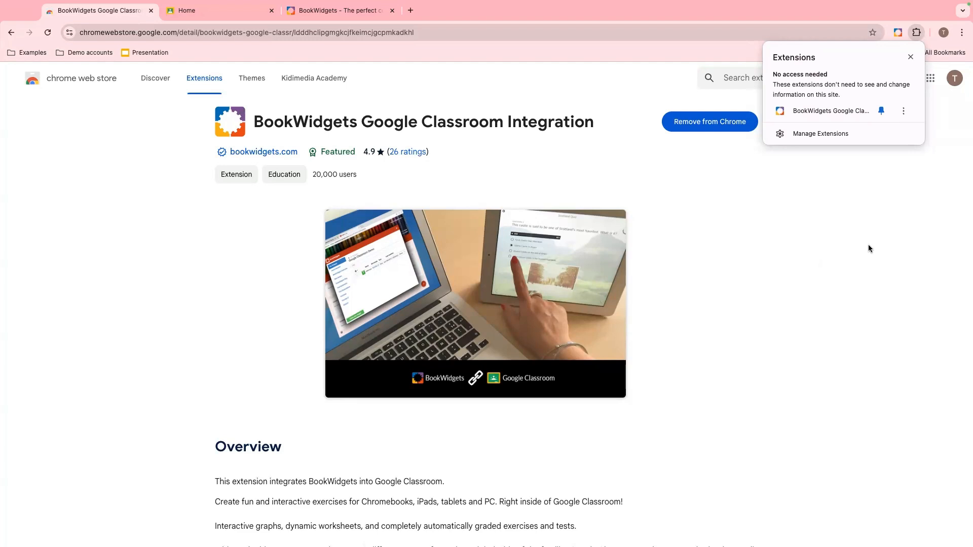
- Open the BookWidgets extension's Create Assignment panel on the Classroom home page, browse My Widgets, and close it
left_click(170, 12)
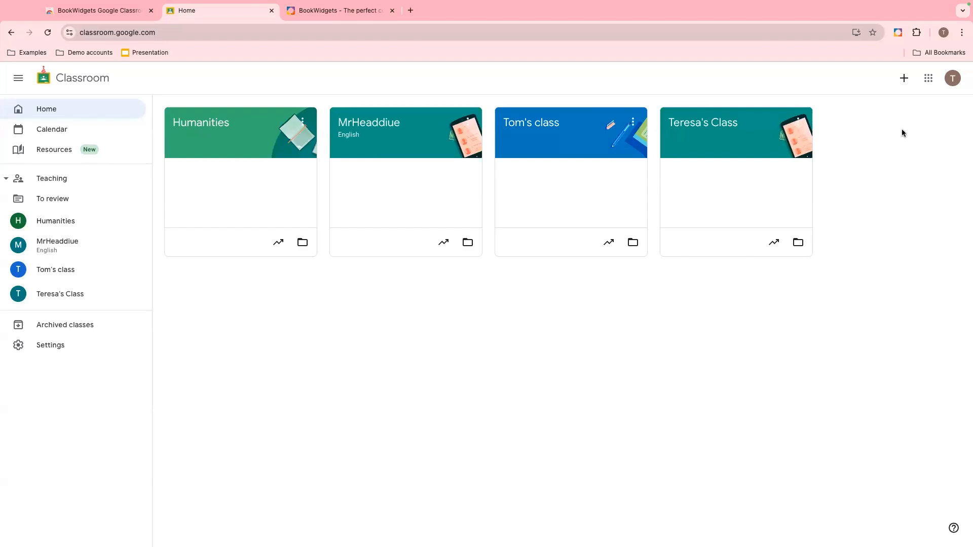
left_click(898, 33)
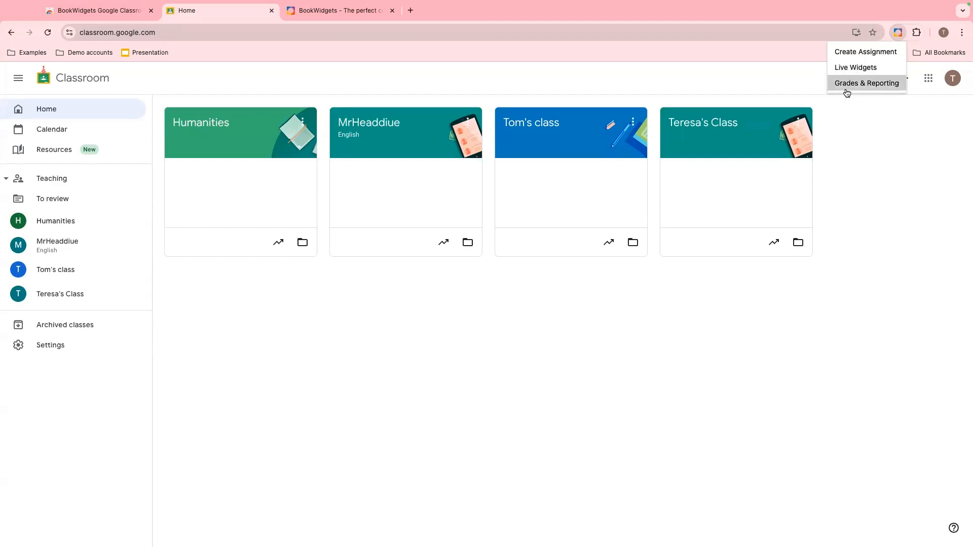
left_click(847, 50)
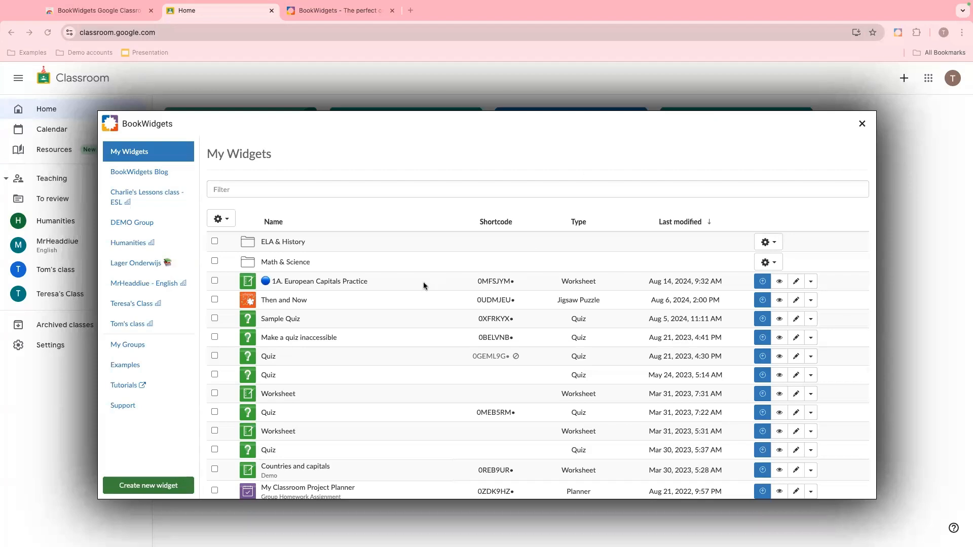
scroll(423, 282, "down", 1)
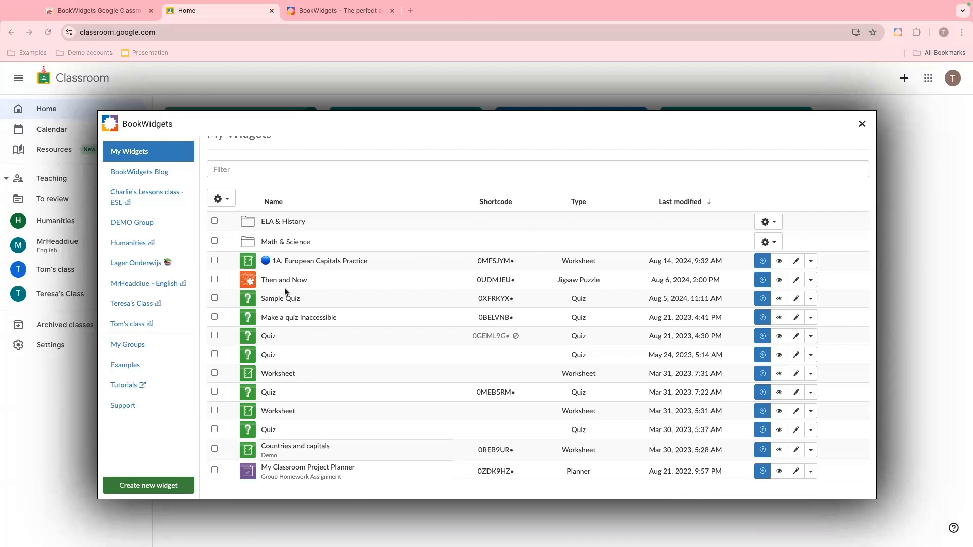
left_click(861, 124)
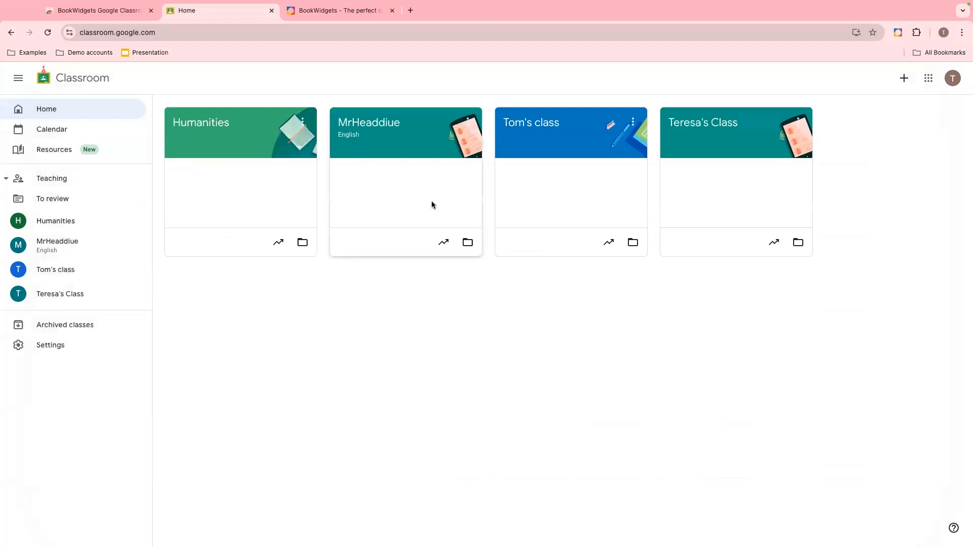
- Create a new assignment in the Humanities class's Classwork and title it Practice
left_click(201, 129)
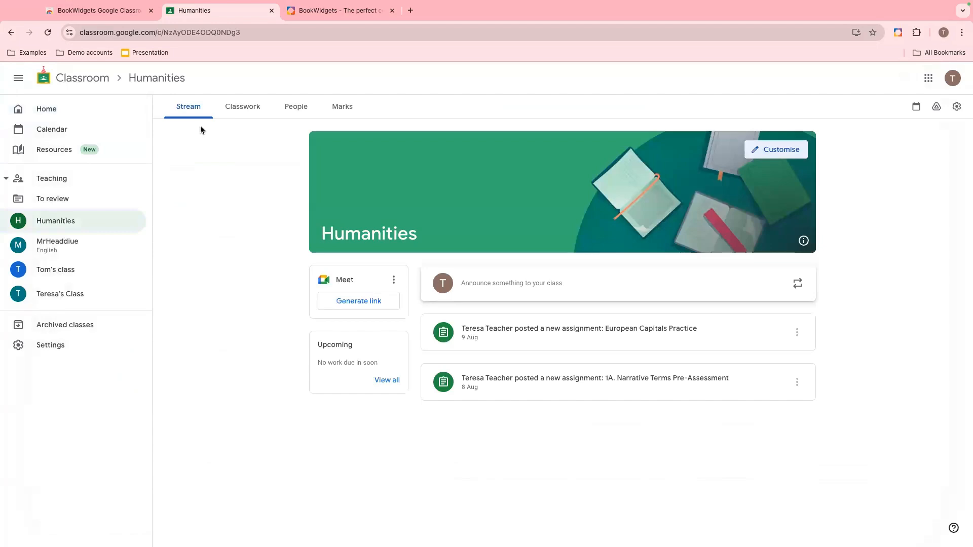
left_click(241, 112)
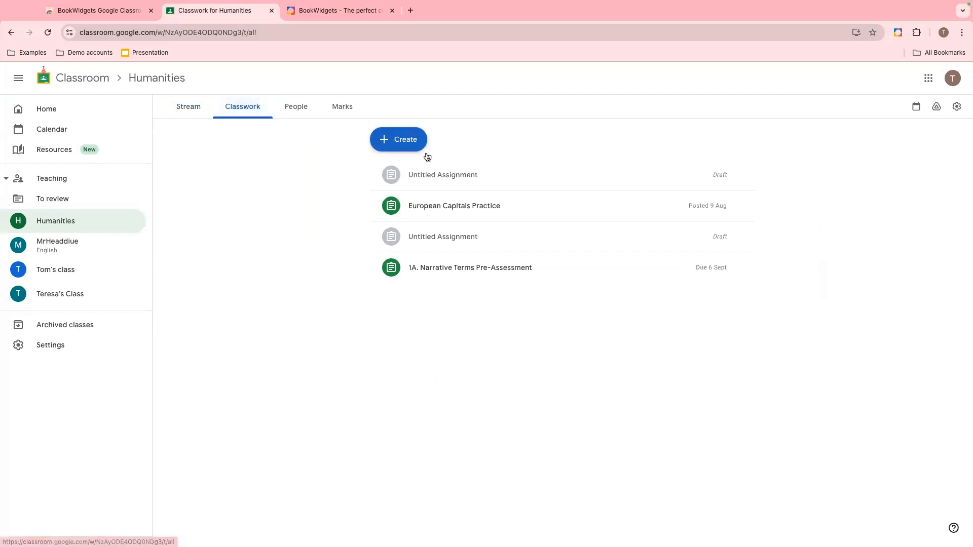
left_click(411, 144)
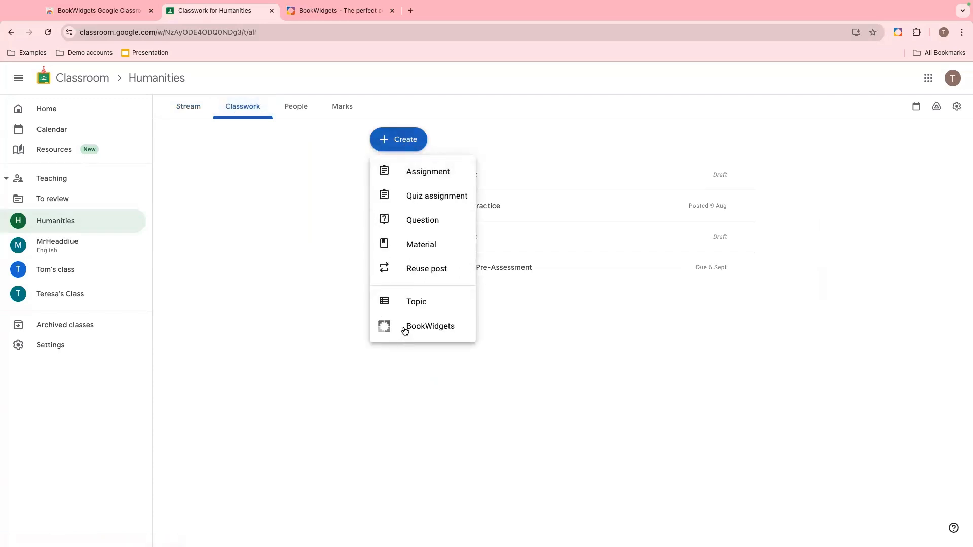
left_click(426, 172)
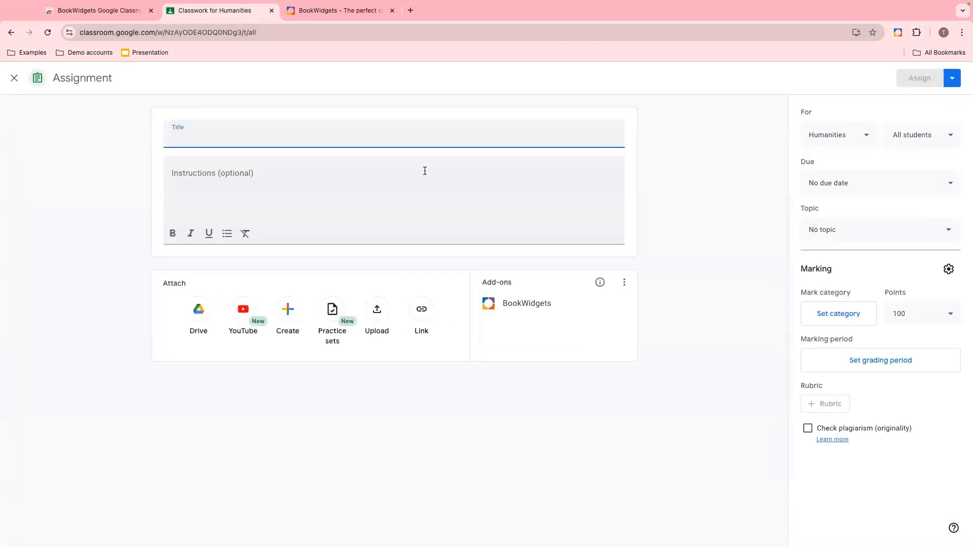
type("Practice")
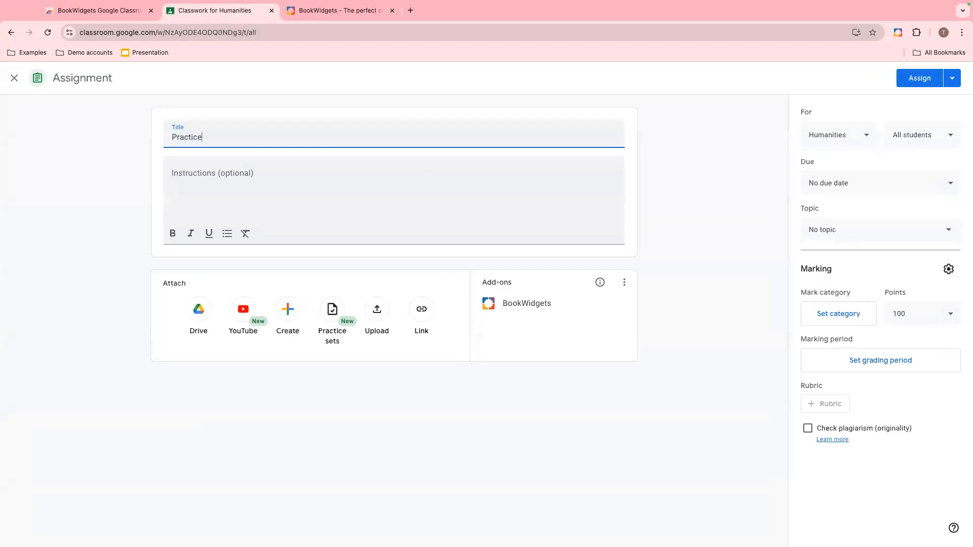
left_click(321, 177)
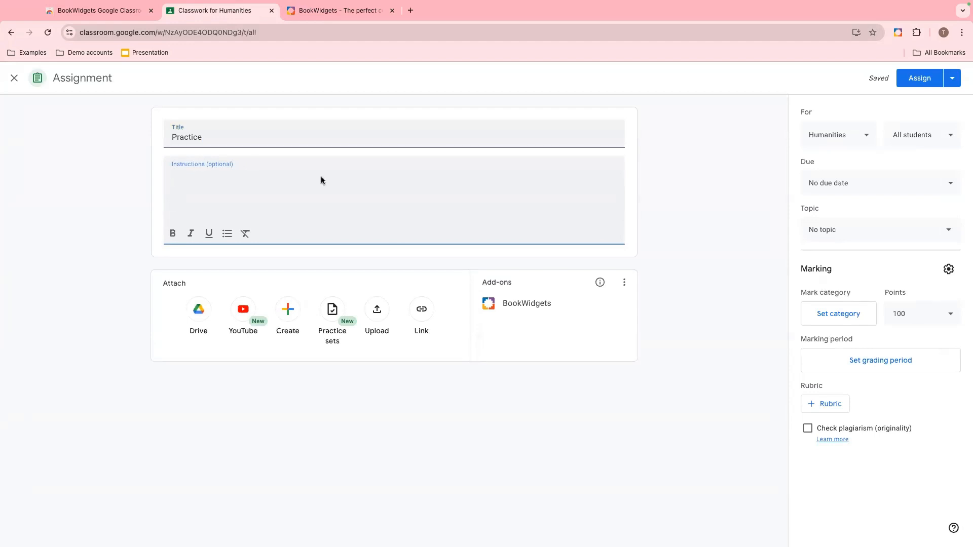
- Review the assignment's class and student recipient options without changing them
left_click(864, 138)
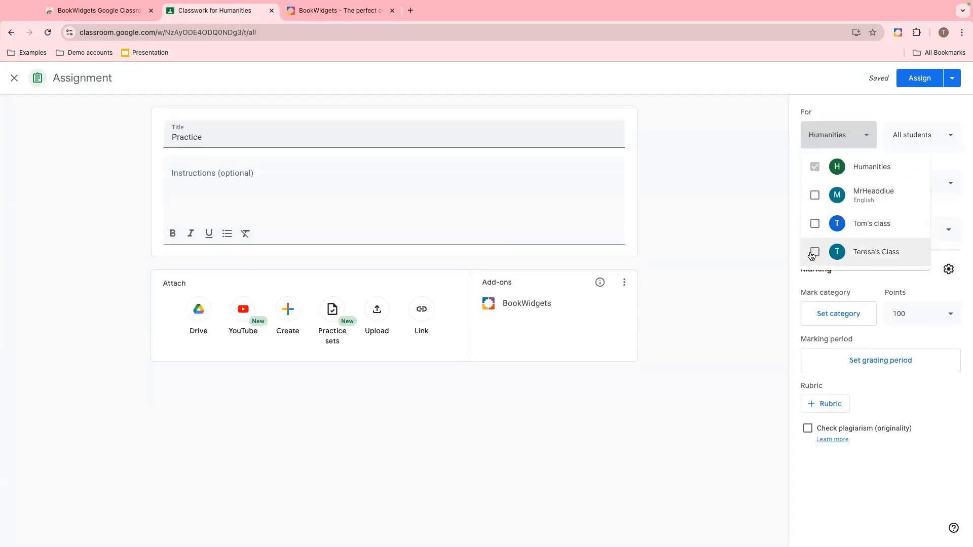
left_click(867, 138)
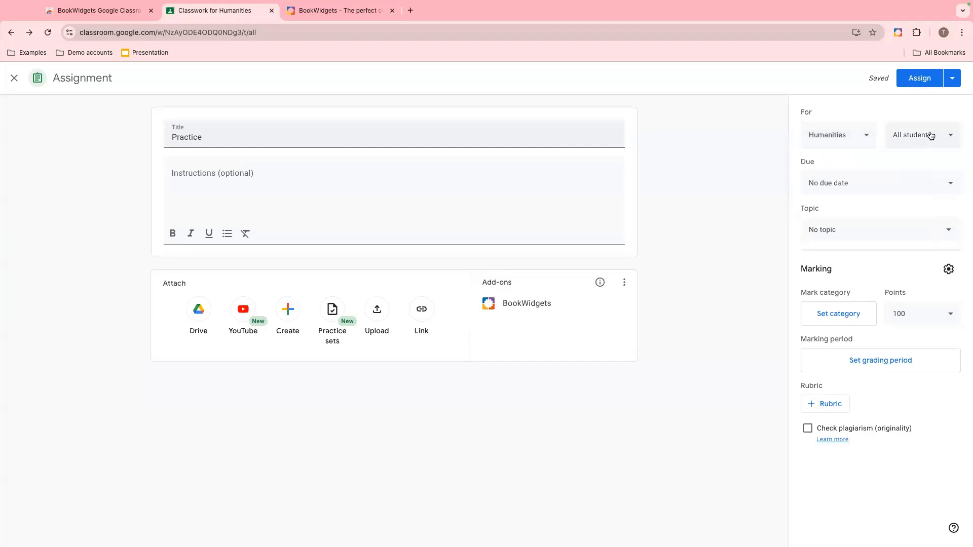
left_click(932, 136)
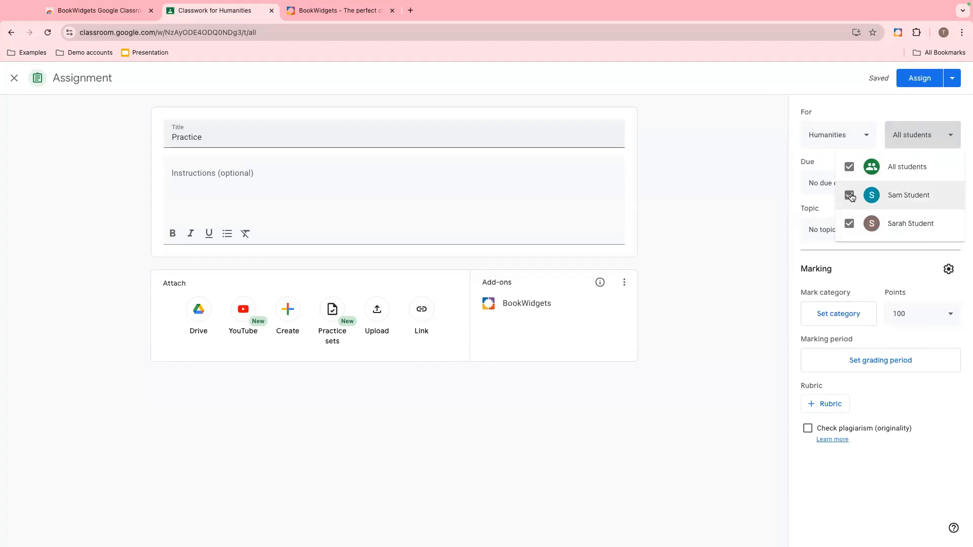
left_click(946, 139)
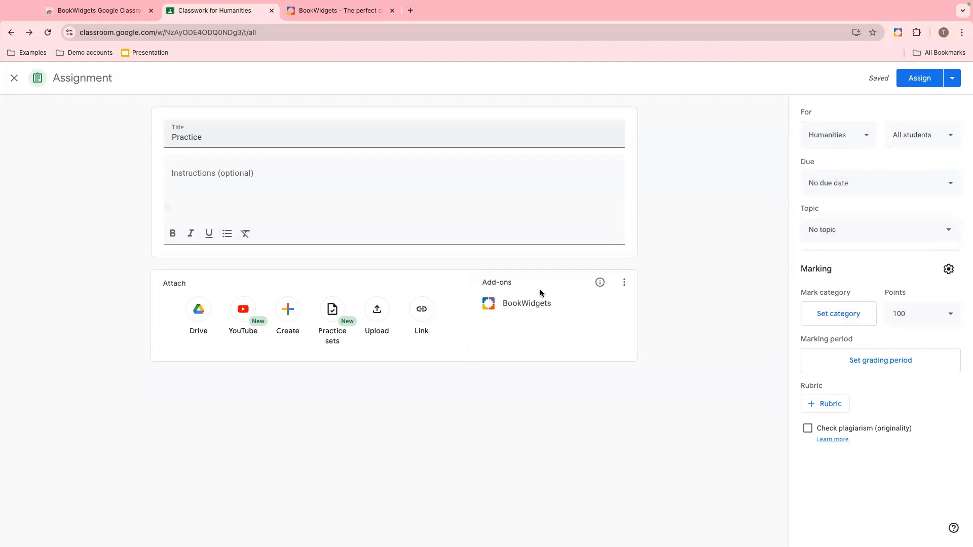
- Open the BookWidgets add-on, browse My Widgets and the Humanities group, and start creating a new widget
left_click(512, 304)
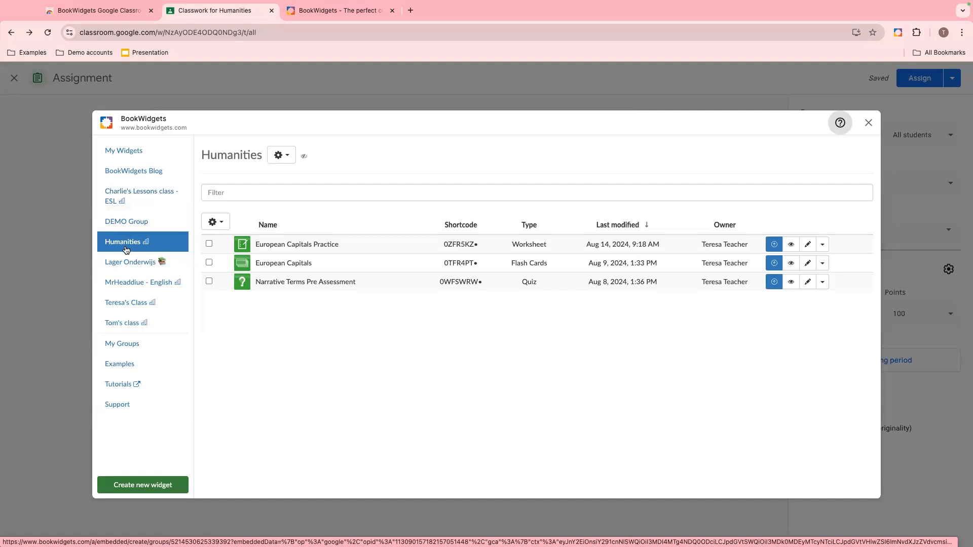
left_click(108, 157)
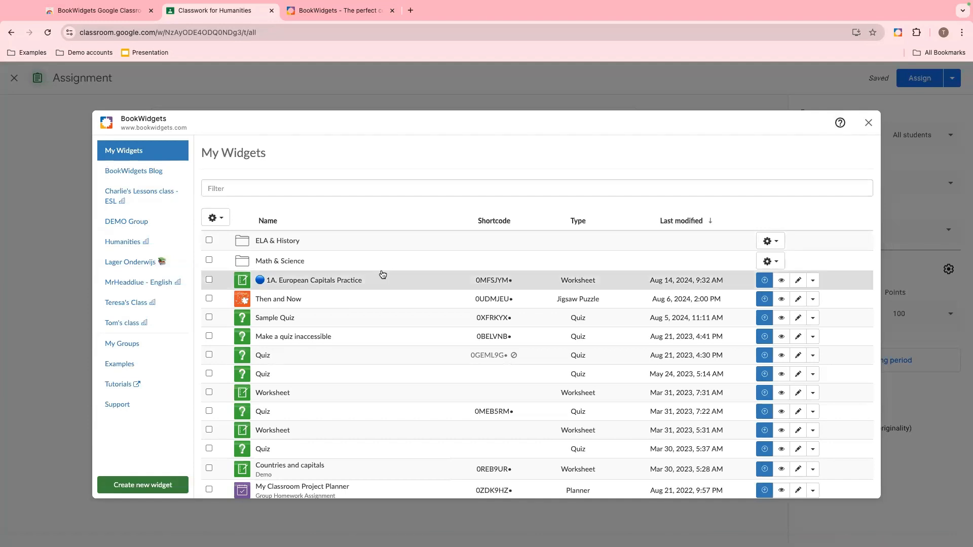
left_click(141, 250)
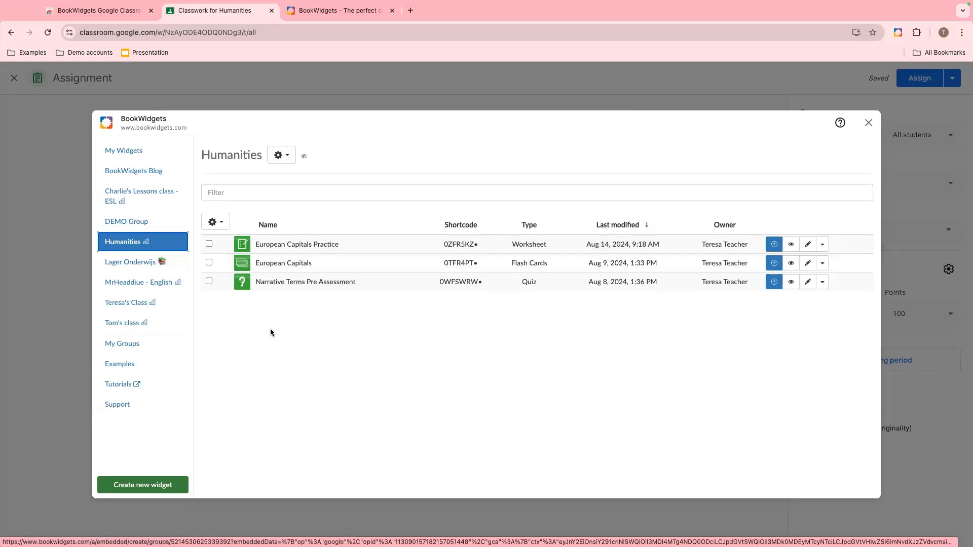
left_click(145, 485)
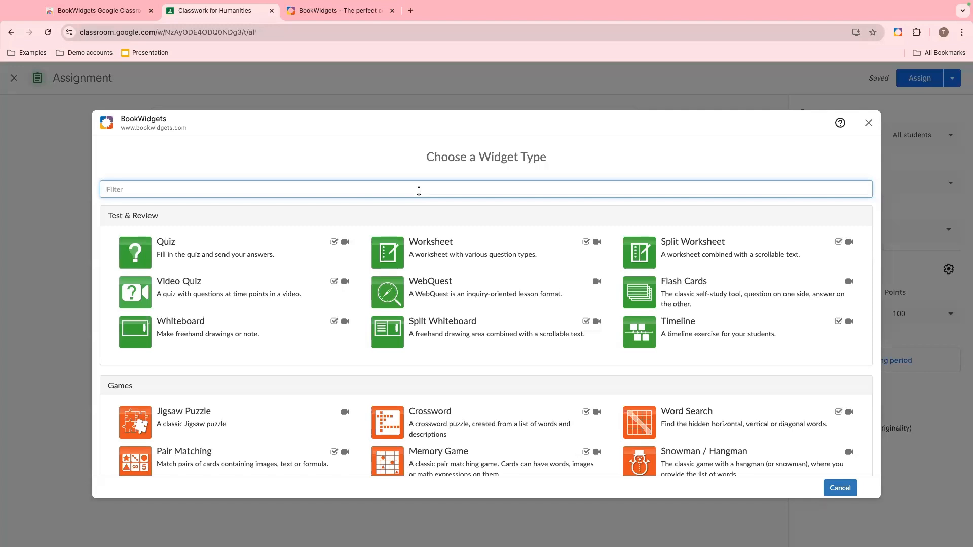
- Browse the available categories and types in the Choose a Widget Type list
scroll(415, 214, "down", 2)
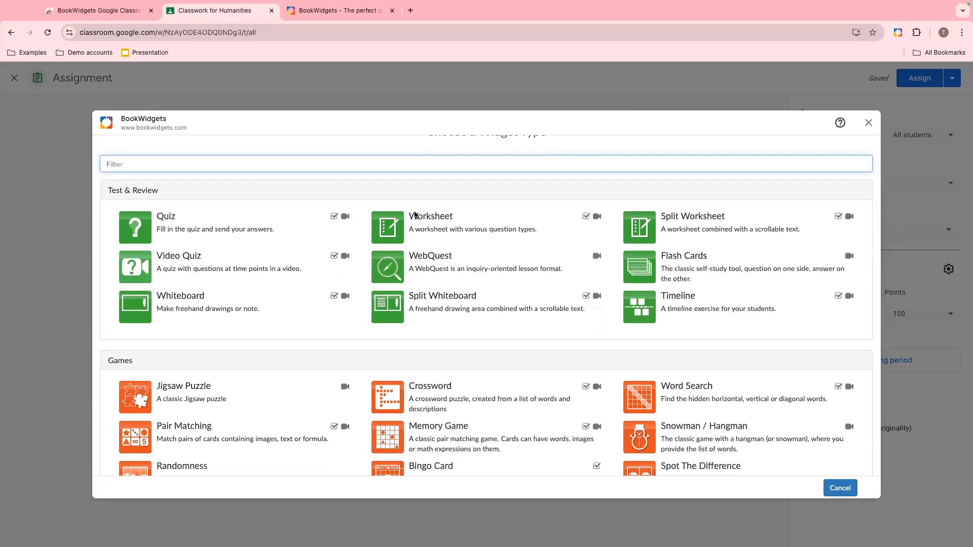
scroll(415, 215, "down", 1)
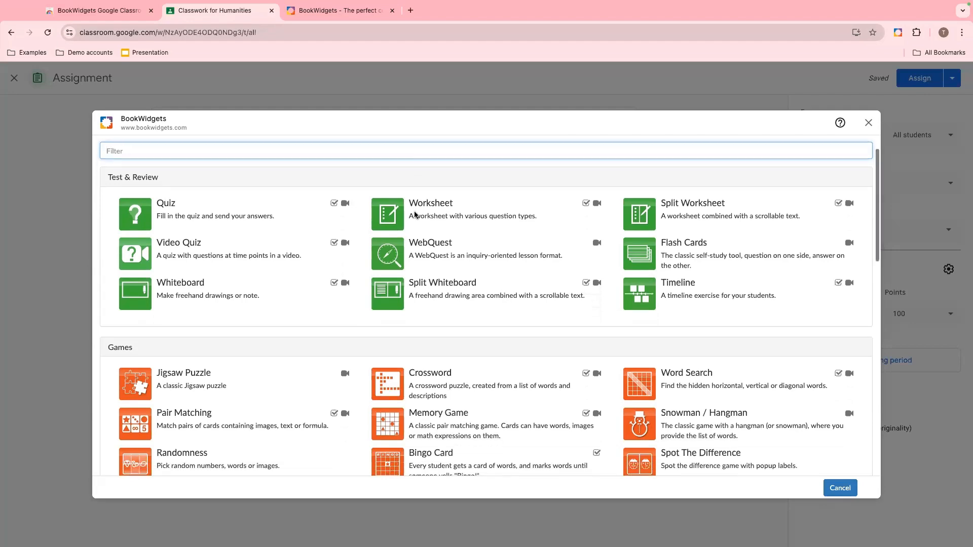
scroll(415, 215, "down", 1)
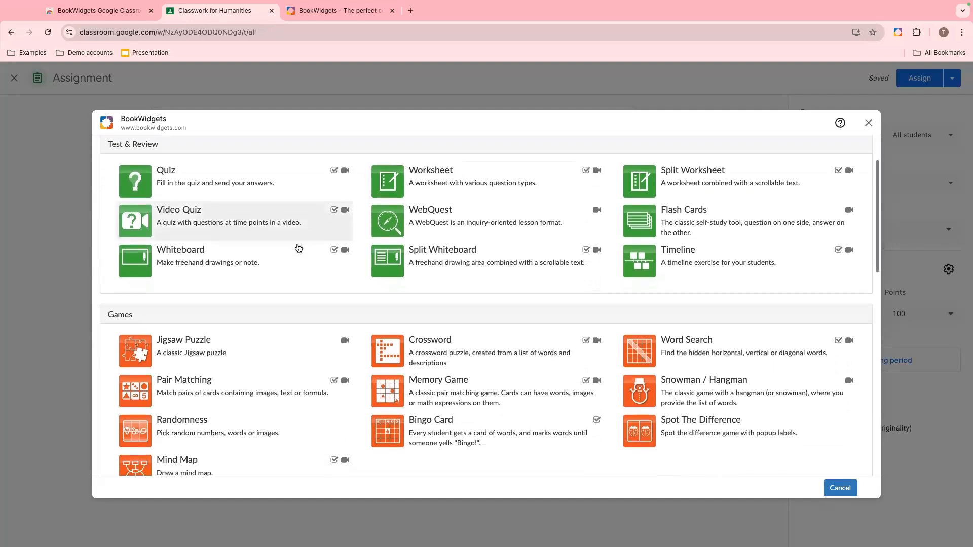
scroll(299, 248, "down", 3)
scroll(298, 247, "down", 2)
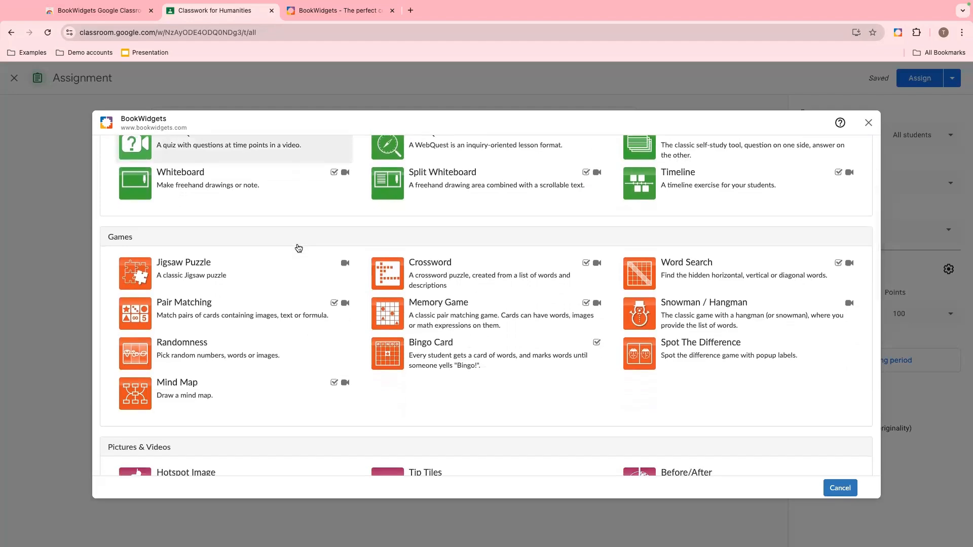
scroll(298, 248, "down", 1)
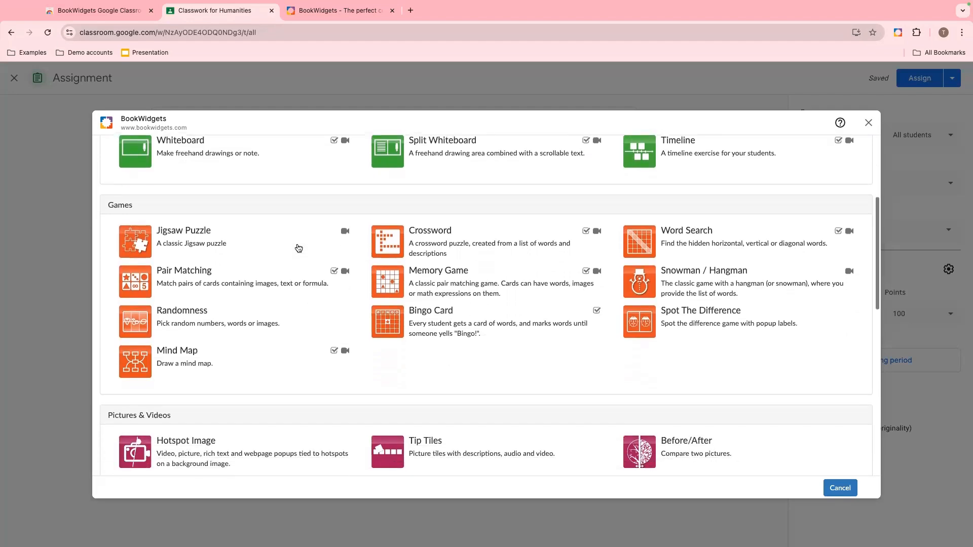
scroll(298, 248, "down", 1)
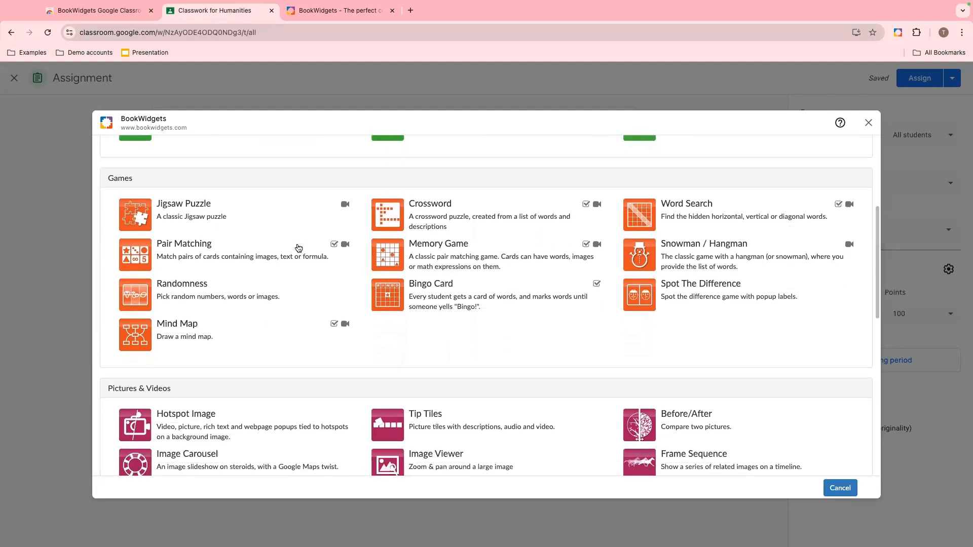
scroll(298, 248, "down", 3)
scroll(298, 248, "down", 5)
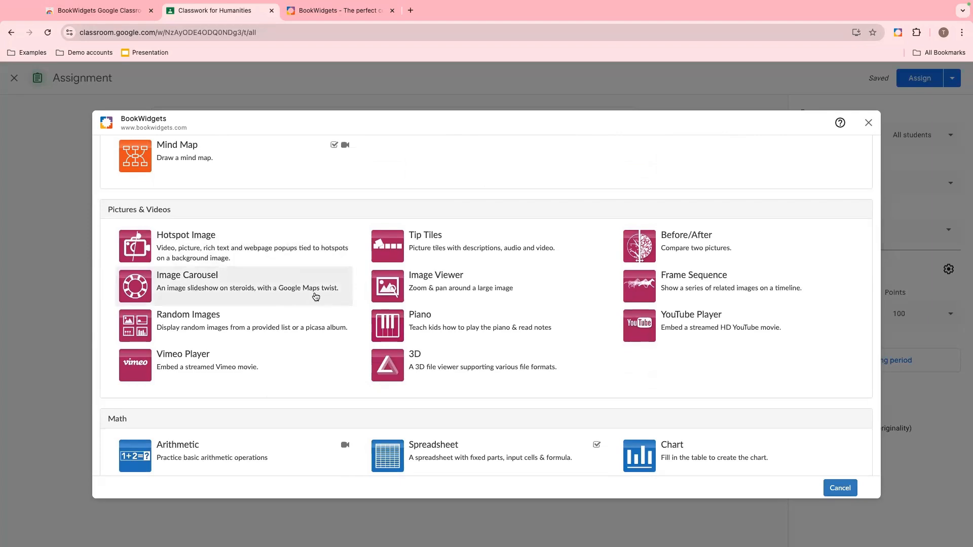
scroll(316, 297, "down", 2)
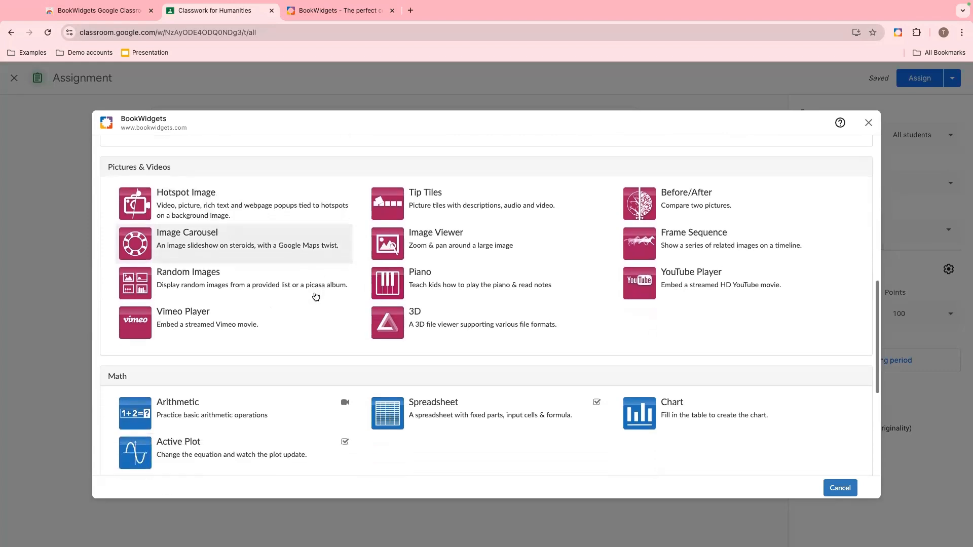
scroll(315, 296, "down", 2)
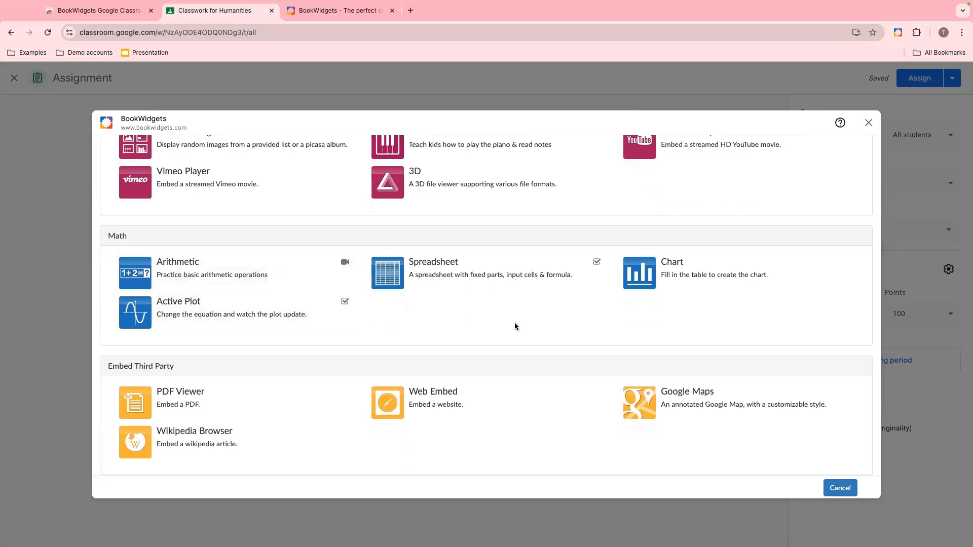
scroll(515, 326, "down", 2)
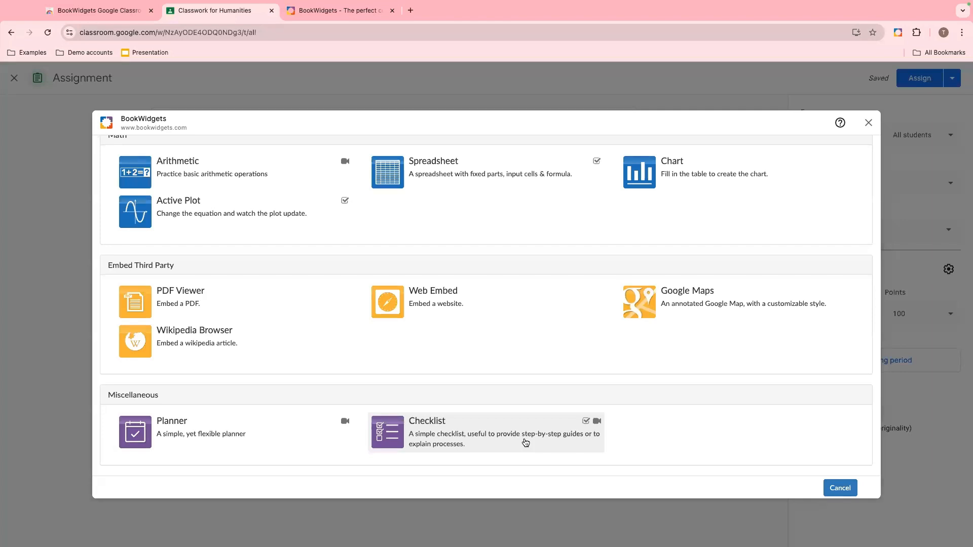
scroll(510, 374, "up", 3)
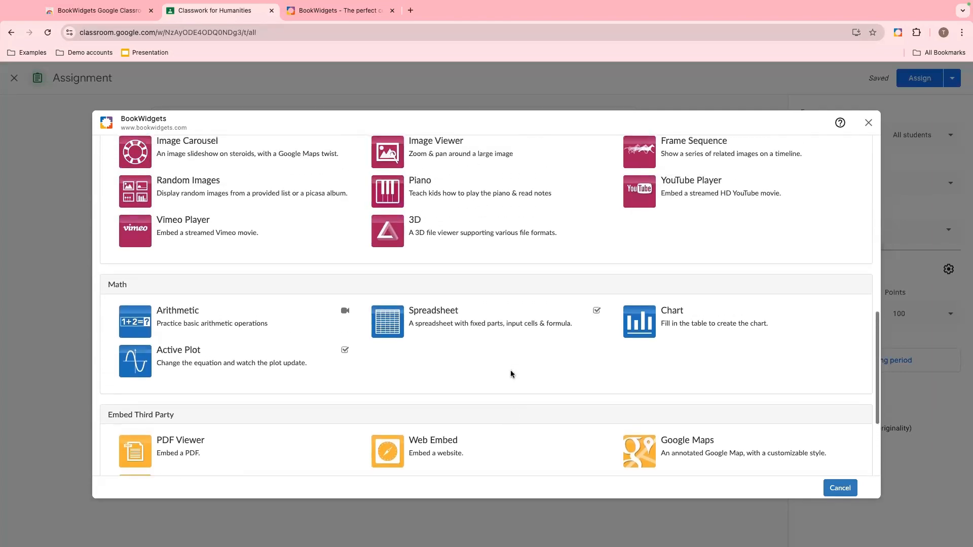
- Choose the Worksheet widget type to start a new worksheet widget
scroll(511, 373, "up", 6)
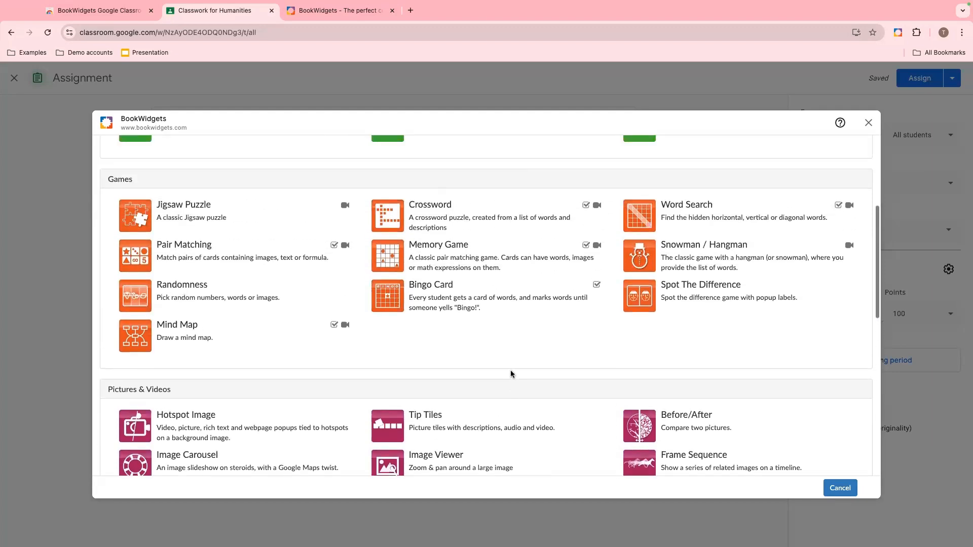
scroll(511, 374, "up", 1)
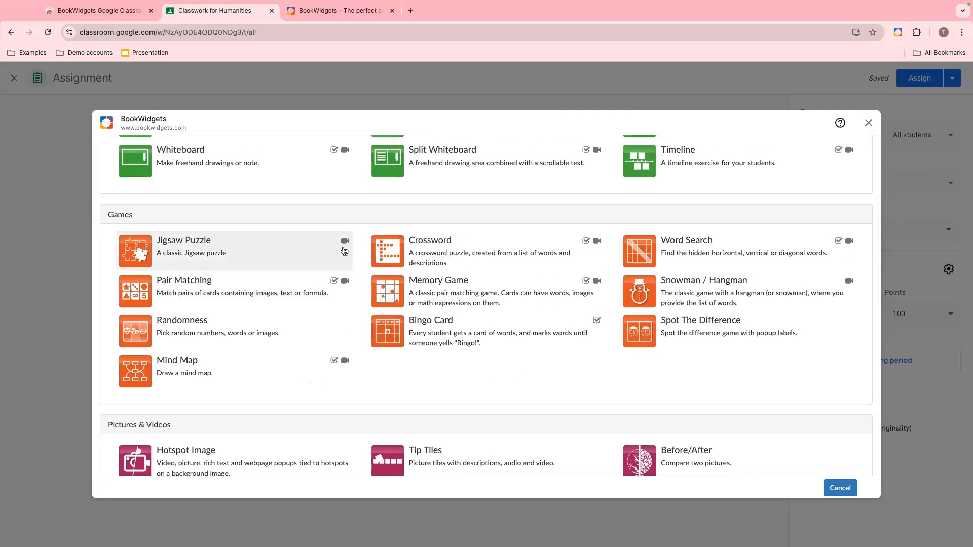
mouse_move(333, 287)
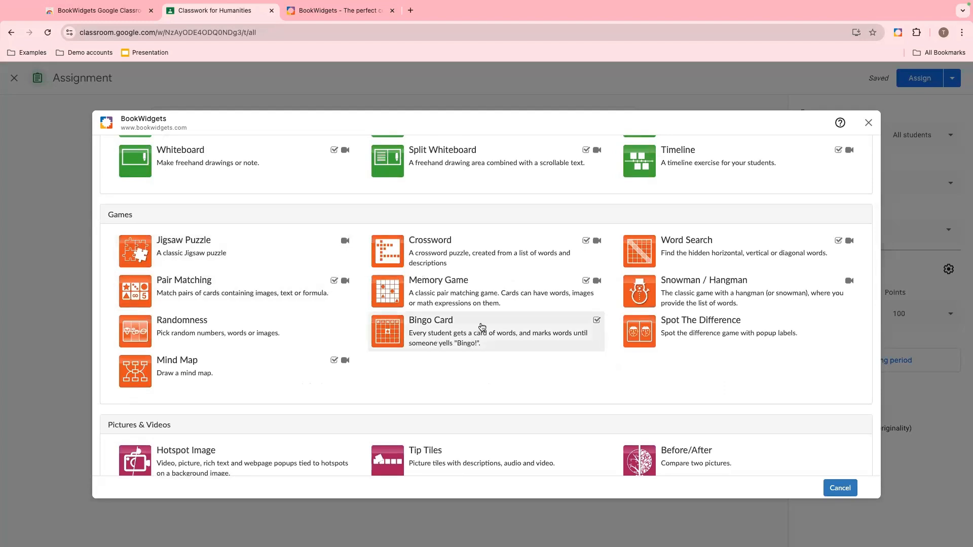
mouse_move(583, 288)
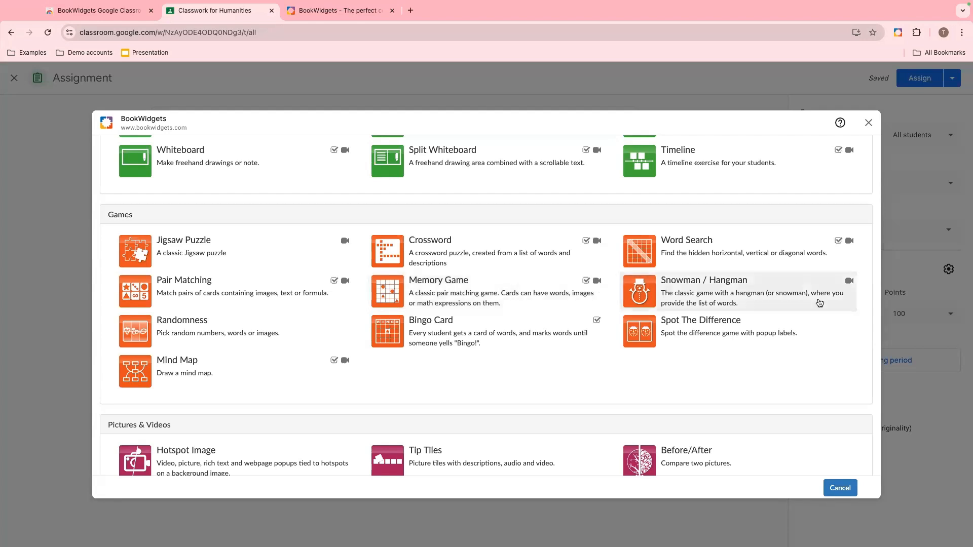
scroll(819, 303, "up", 4)
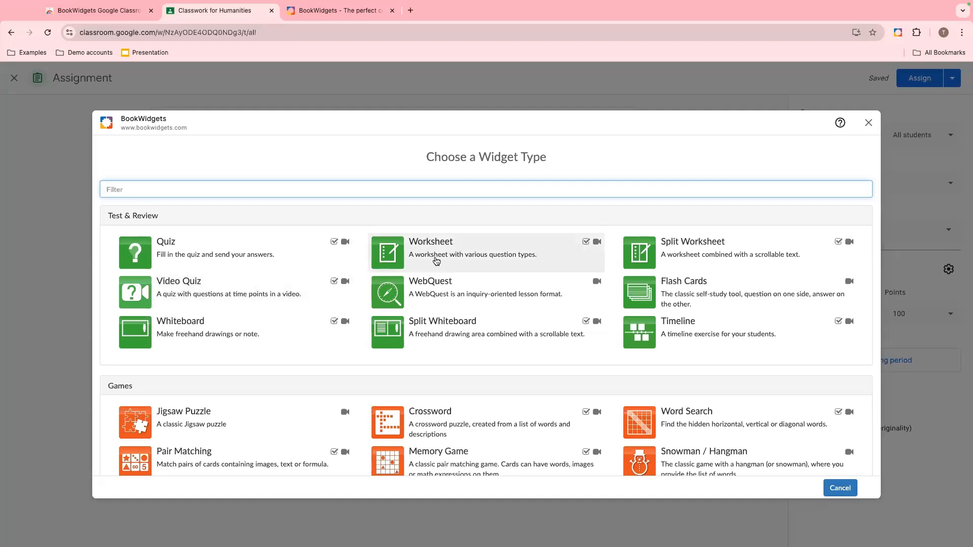
left_click(437, 261)
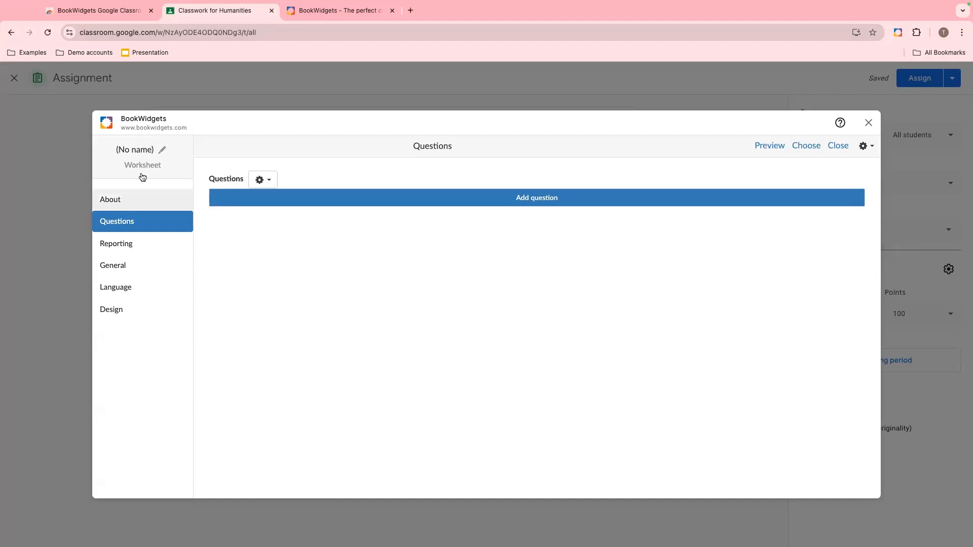
- Name the widget with a blue circle emoji followed by 1A Practice
left_click(162, 152)
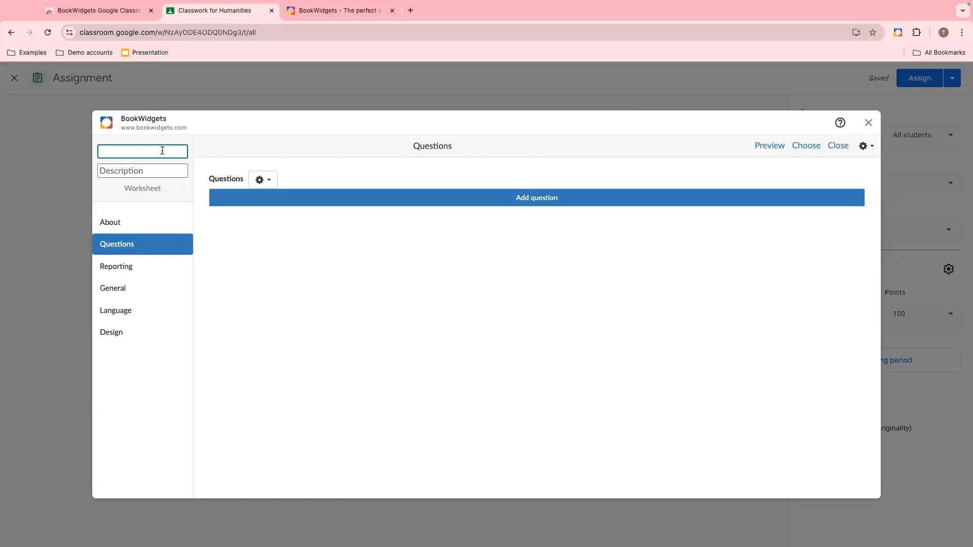
right_click(162, 151)
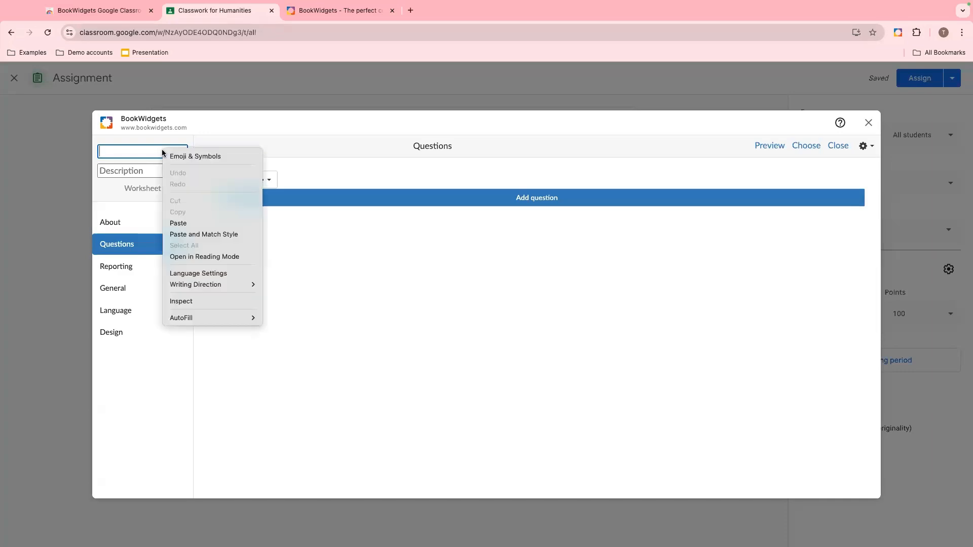
left_click(175, 155)
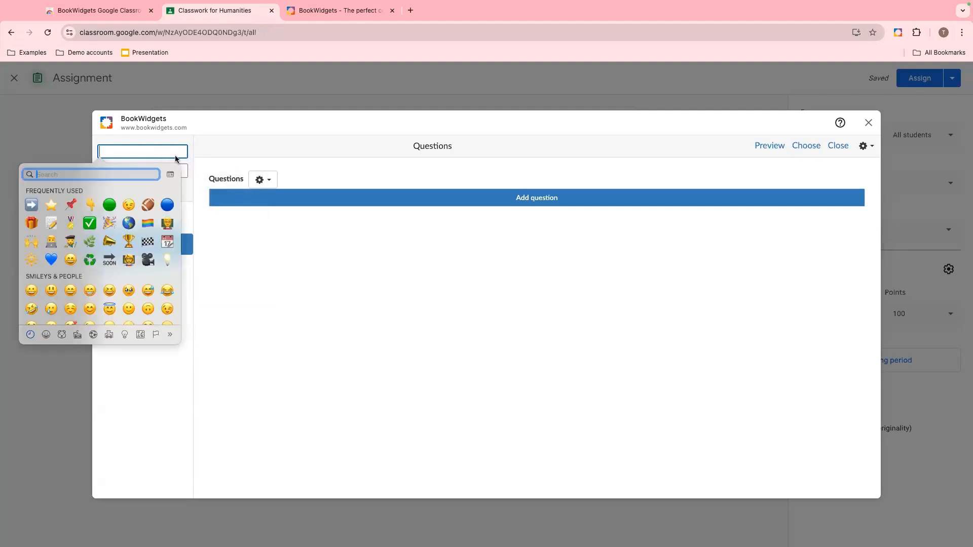
left_click(168, 205)
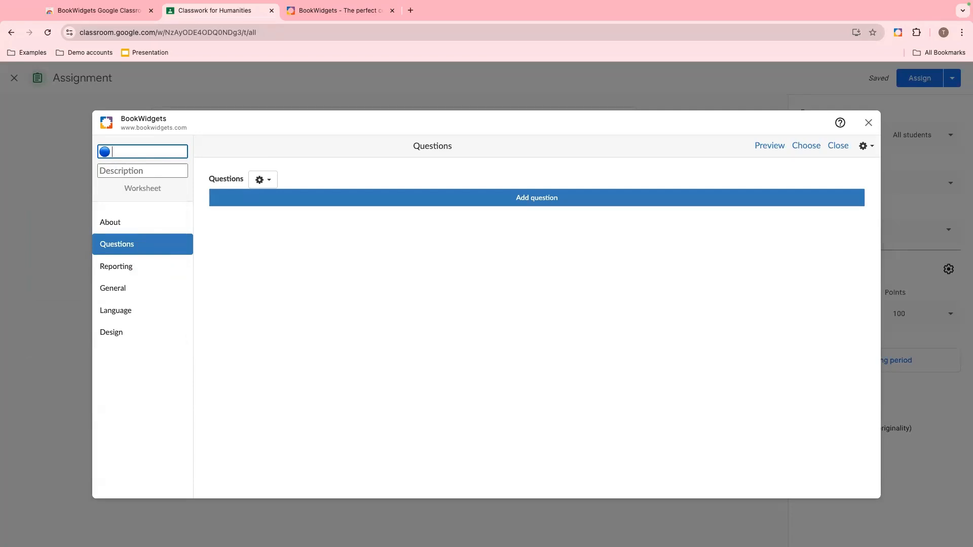
type("1A")
key("BackSpace")
key("BackSpace")
type("3.3")
key("BackSpace")
key("BackSpace")
key("BackSpace")
type("1A Practice")
- Enter Demo as the widget's description
left_click(132, 170)
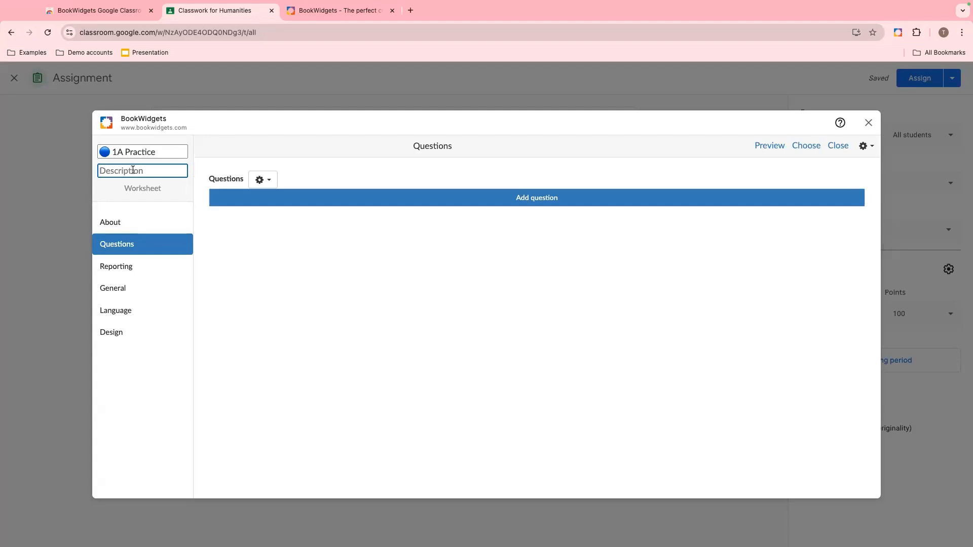
type("Demo")
- Add the About text "List your standards" and "Link to resources" on two lines and finish editing
left_click(108, 224)
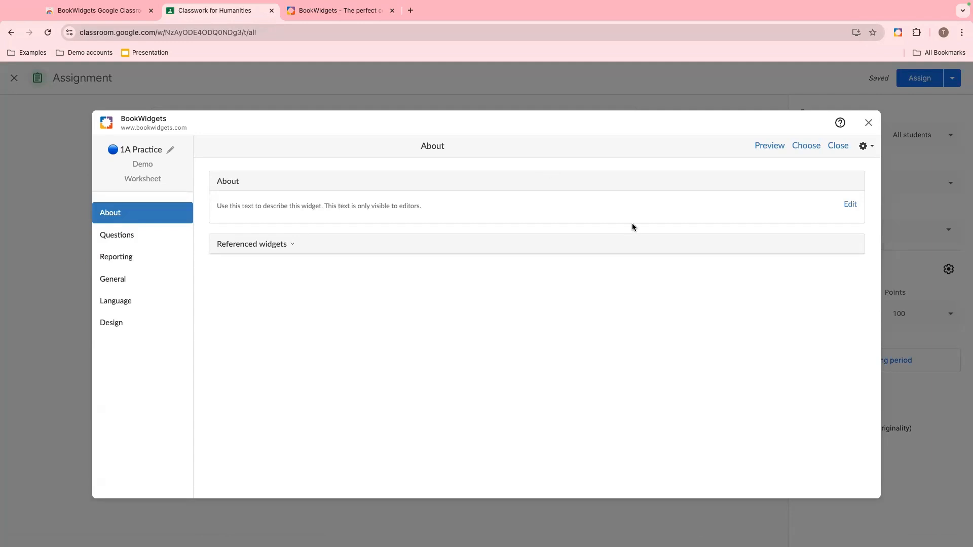
left_click(846, 205)
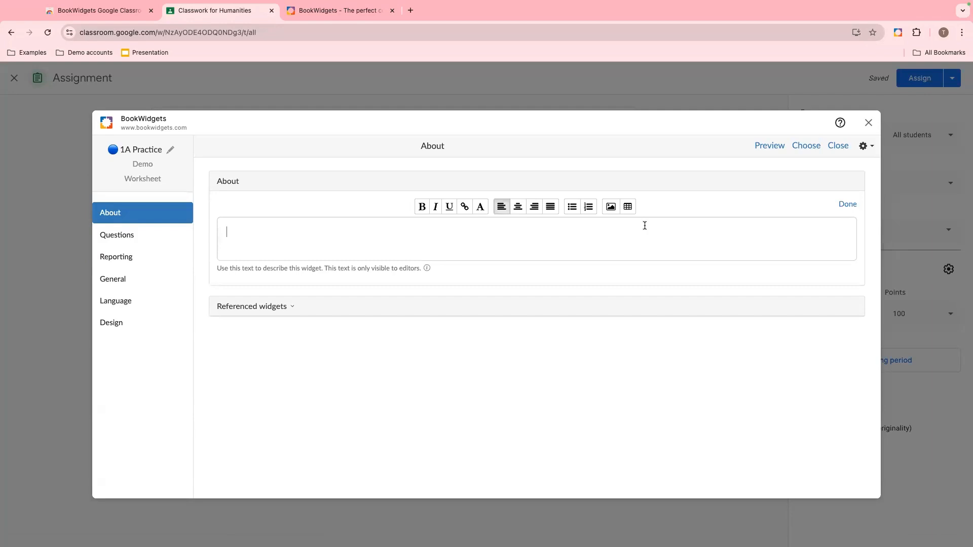
type("List your stand")
type("Link to")
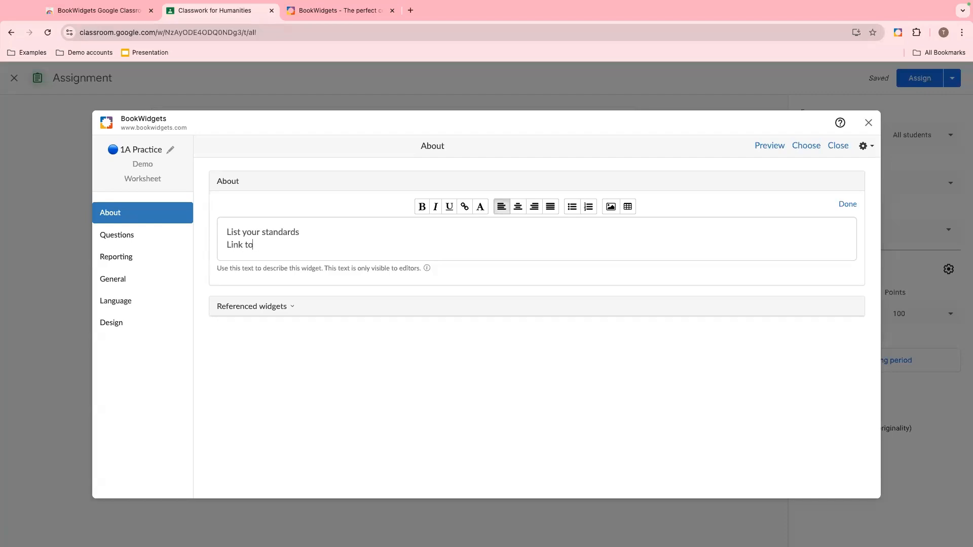
type(" resources")
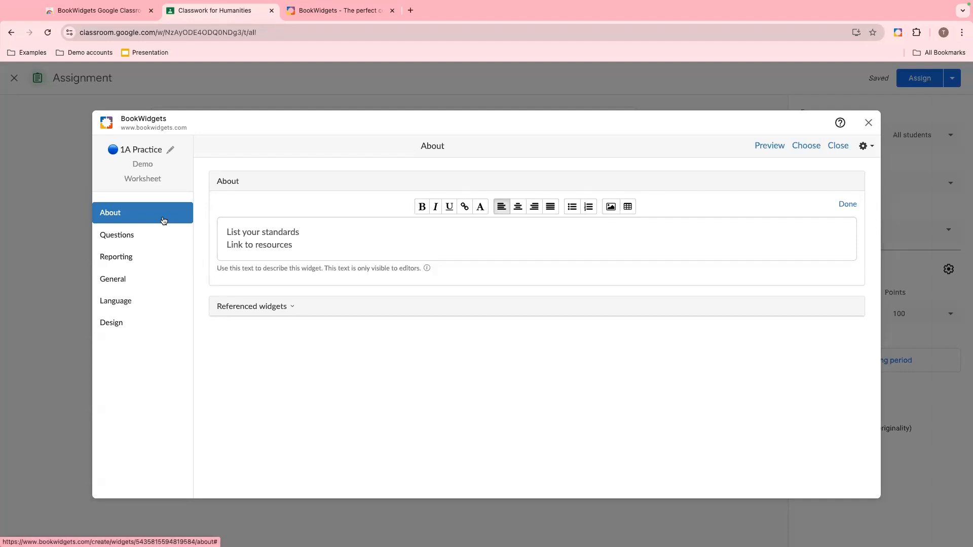
left_click(849, 204)
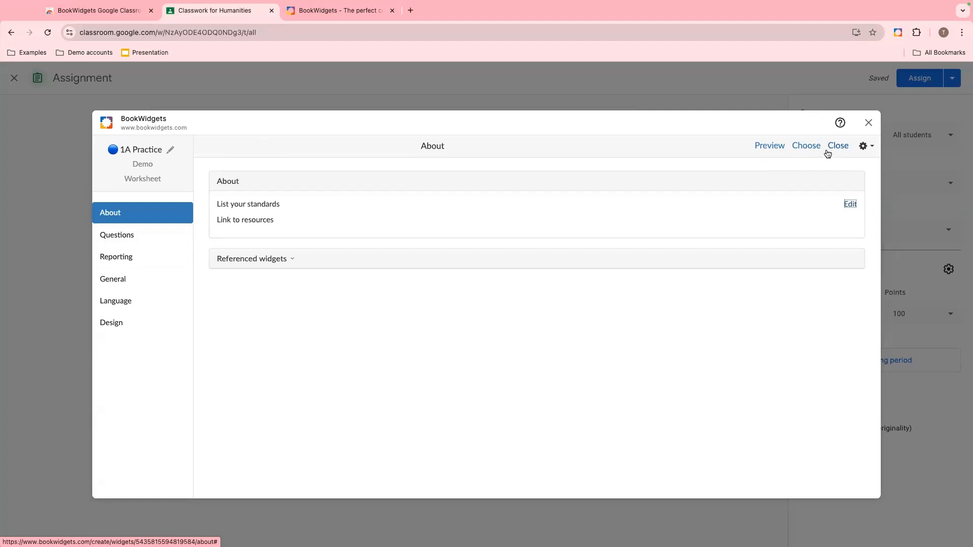
- Browse the widget settings menu and the available question types offered for a new worksheet question
left_click(865, 147)
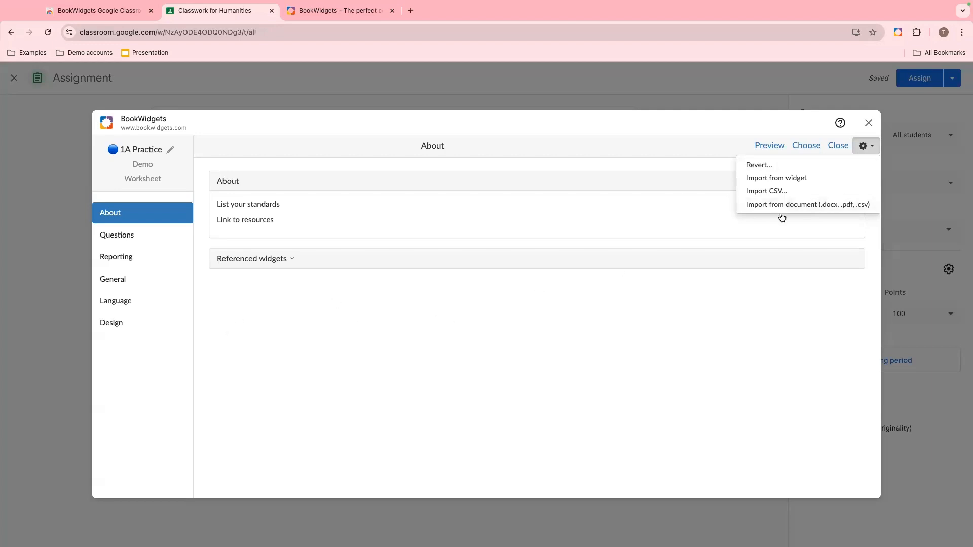
left_click(865, 146)
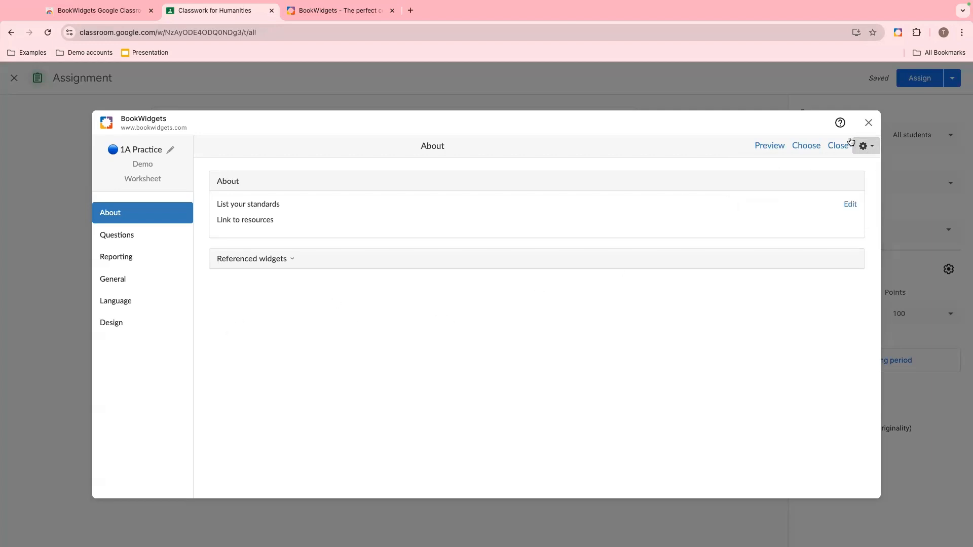
left_click(135, 235)
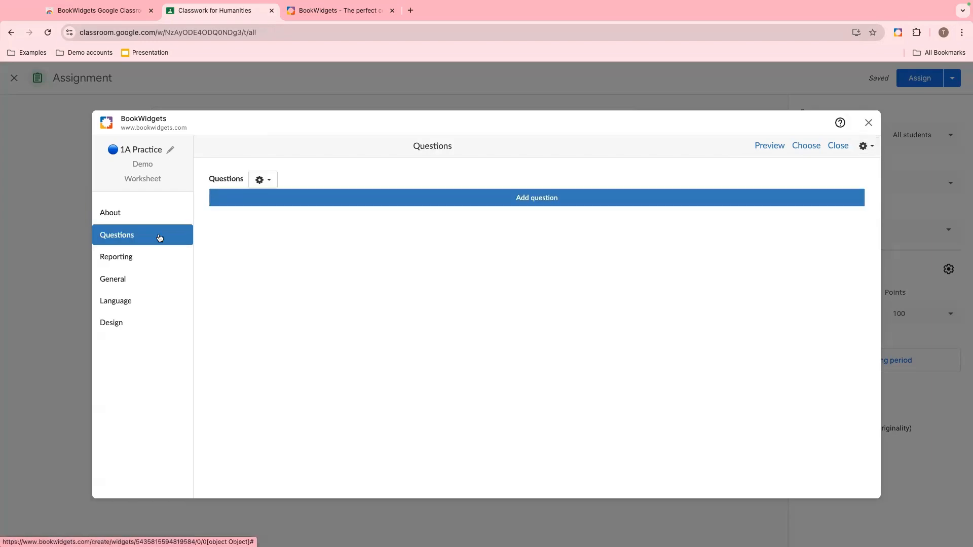
left_click(332, 206)
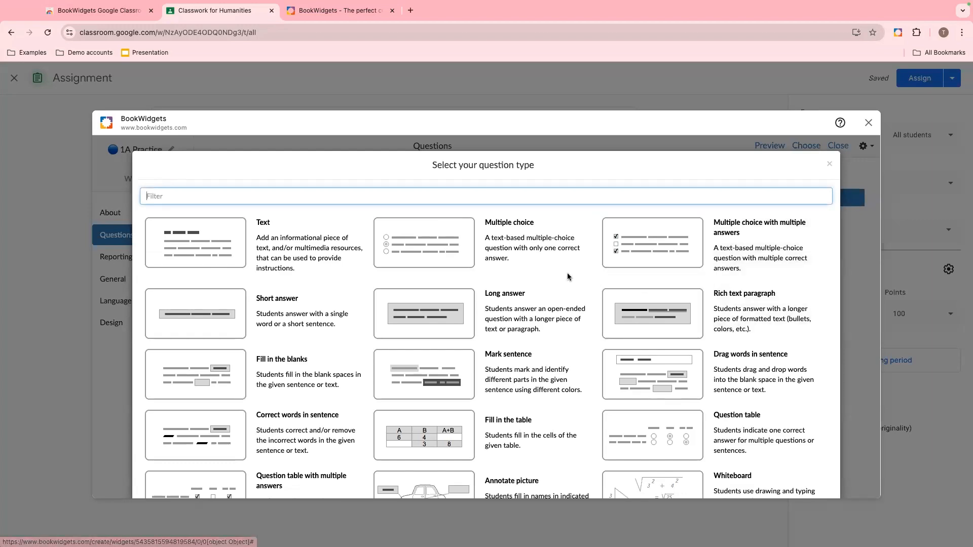
scroll(567, 273, "down", 1)
scroll(568, 275, "down", 1)
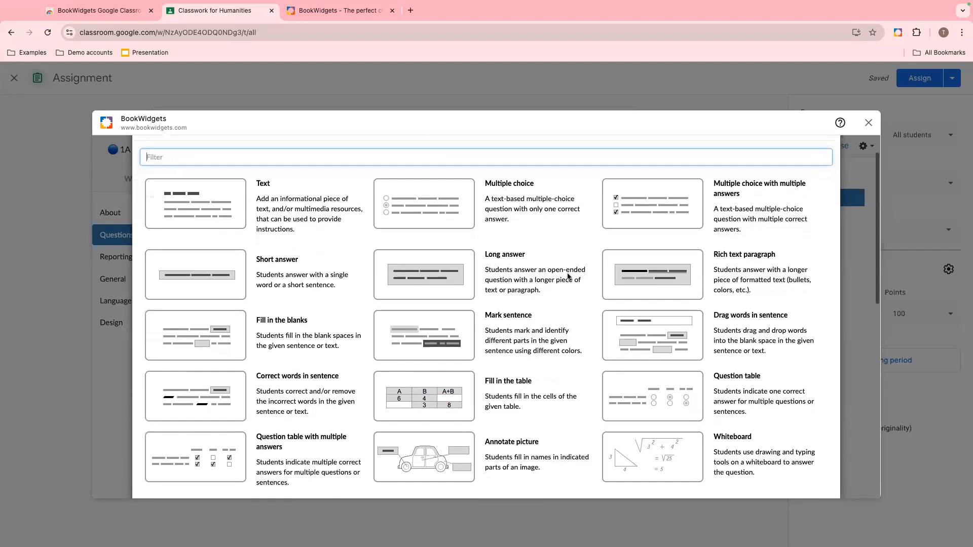
scroll(568, 275, "down", 3)
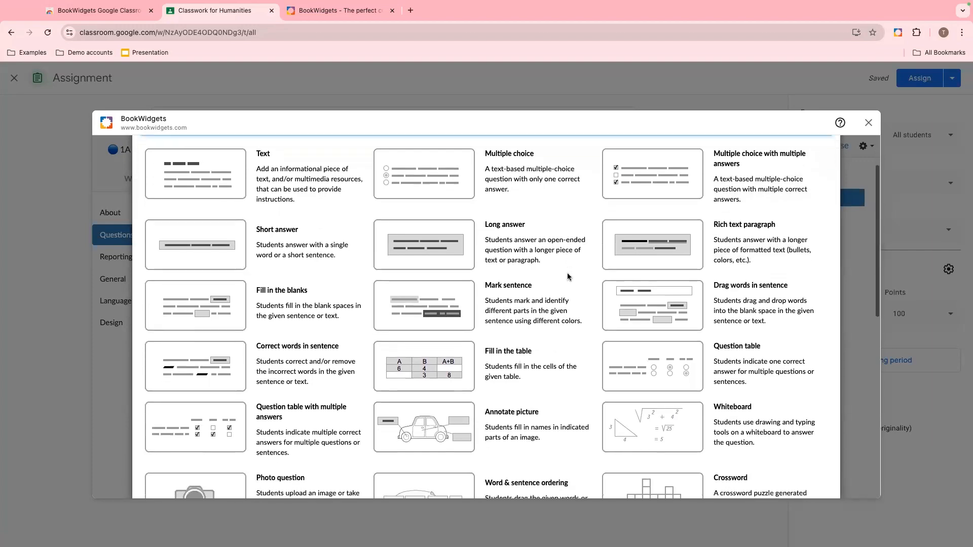
scroll(567, 275, "down", 2)
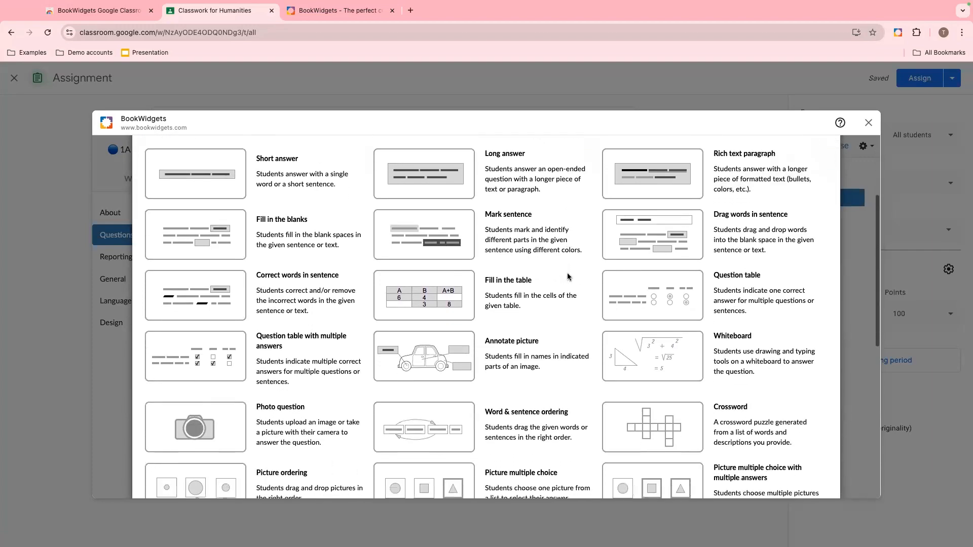
scroll(568, 274, "down", 3)
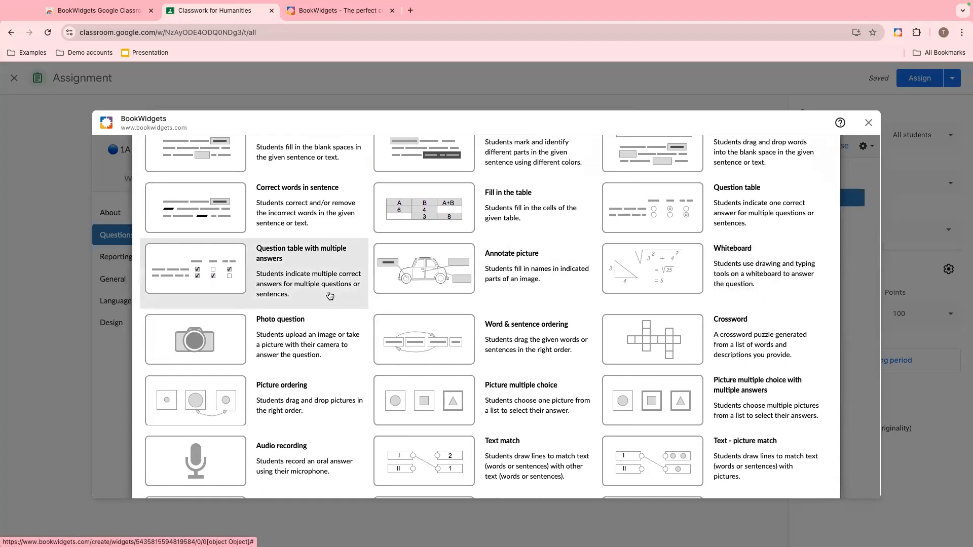
scroll(315, 340, "down", 2)
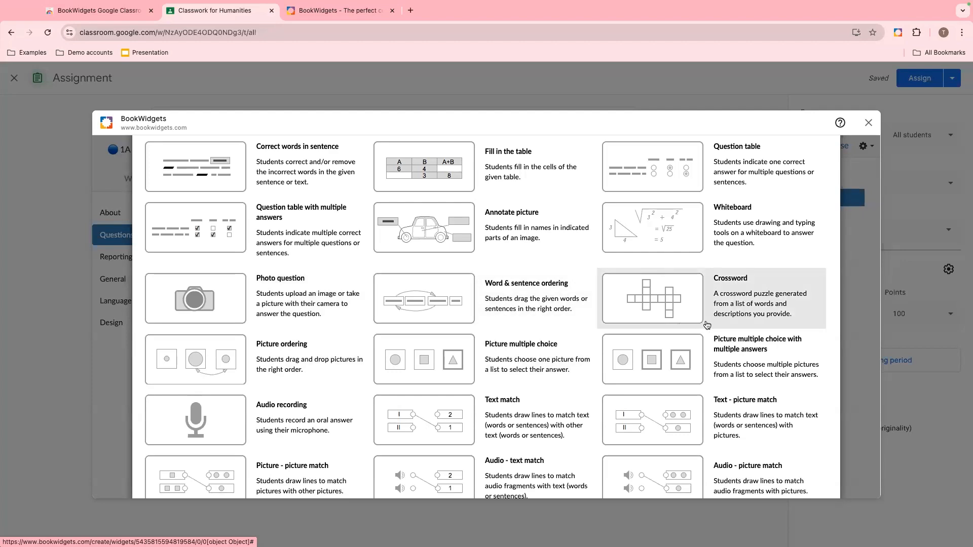
scroll(482, 379, "down", 2)
scroll(482, 378, "down", 1)
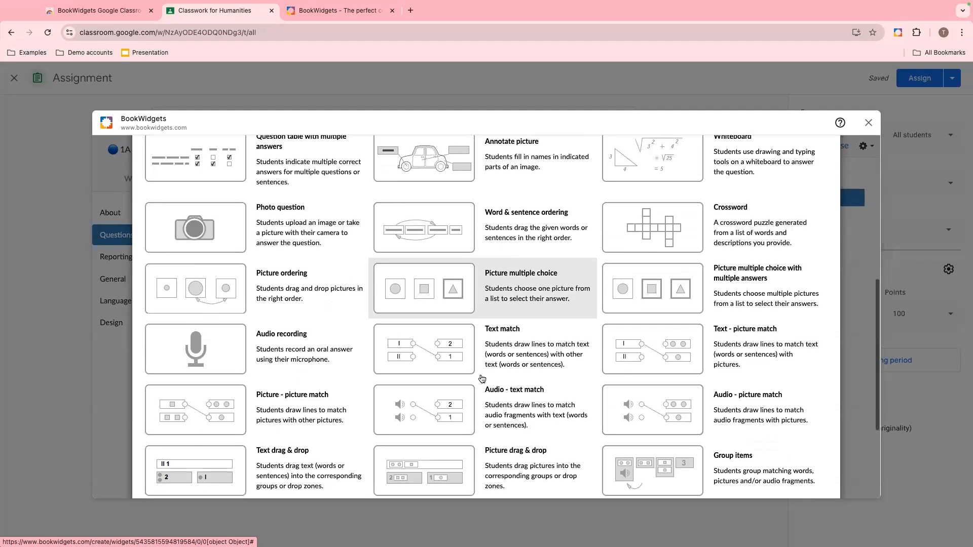
scroll(483, 378, "down", 2)
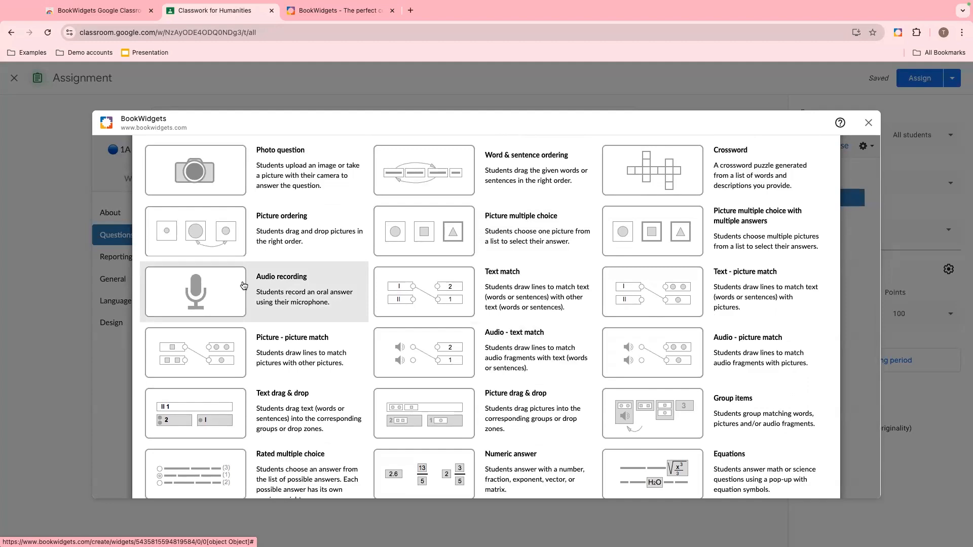
scroll(244, 285, "down", 1)
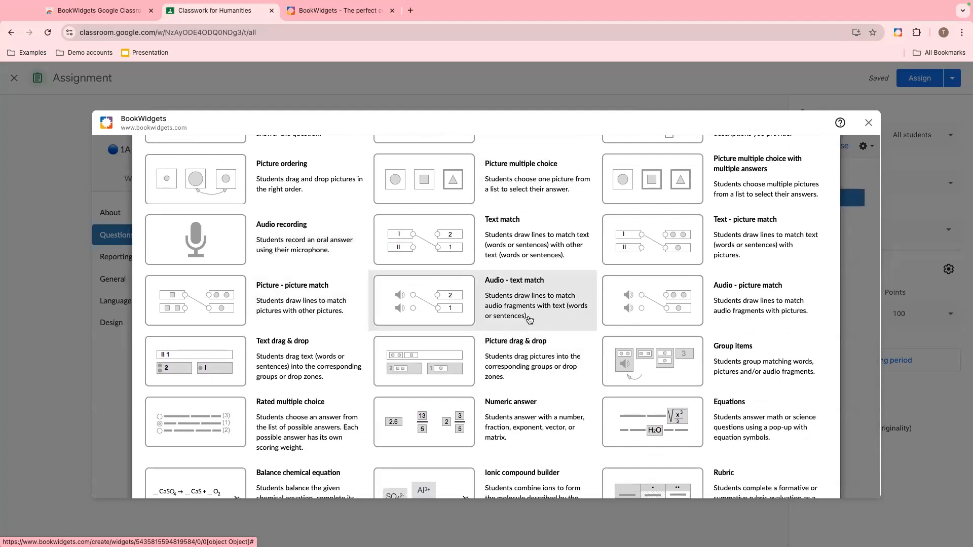
scroll(530, 319, "down", 1)
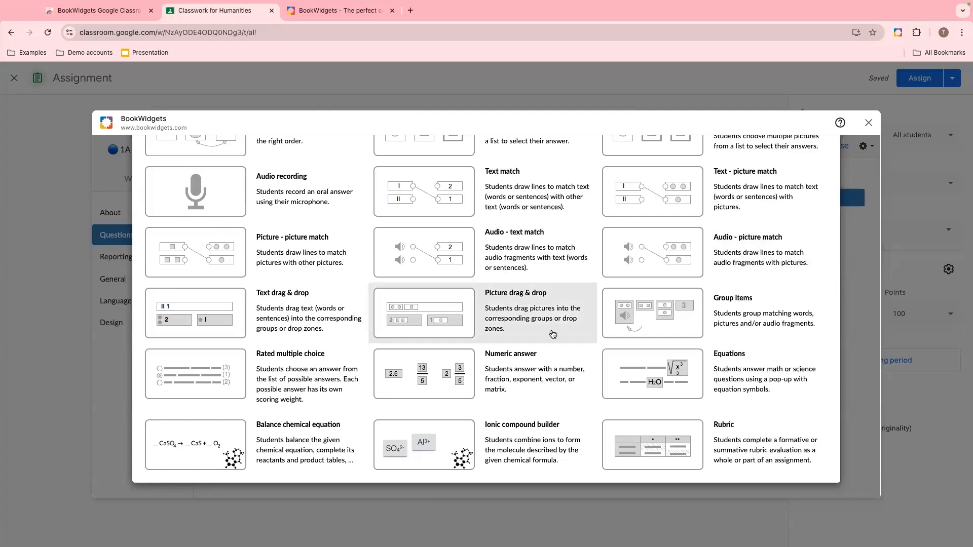
scroll(553, 334, "up", 4)
scroll(552, 333, "up", 6)
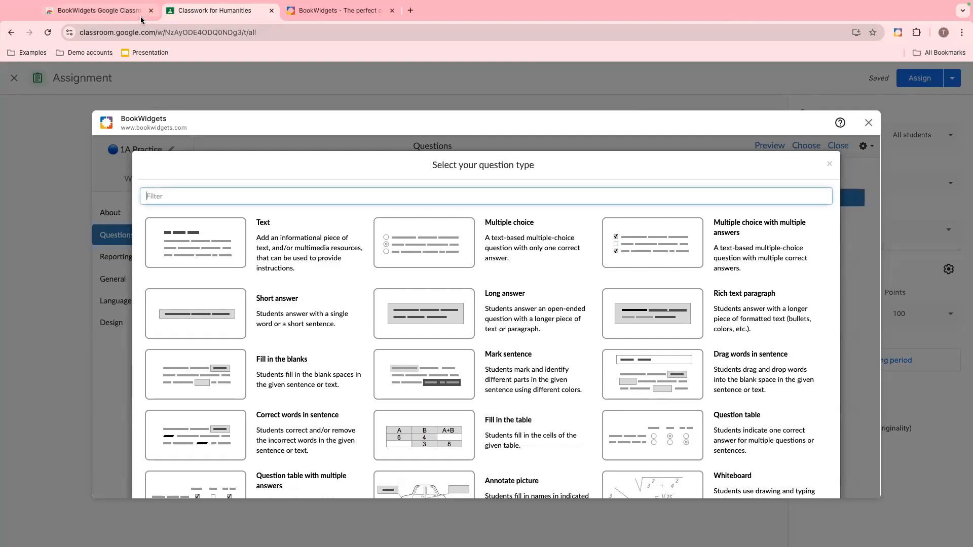
- In the first tab, open a pasted link to the All question types example worksheet and scroll through it
left_click(122, 11)
left_click(104, 32)
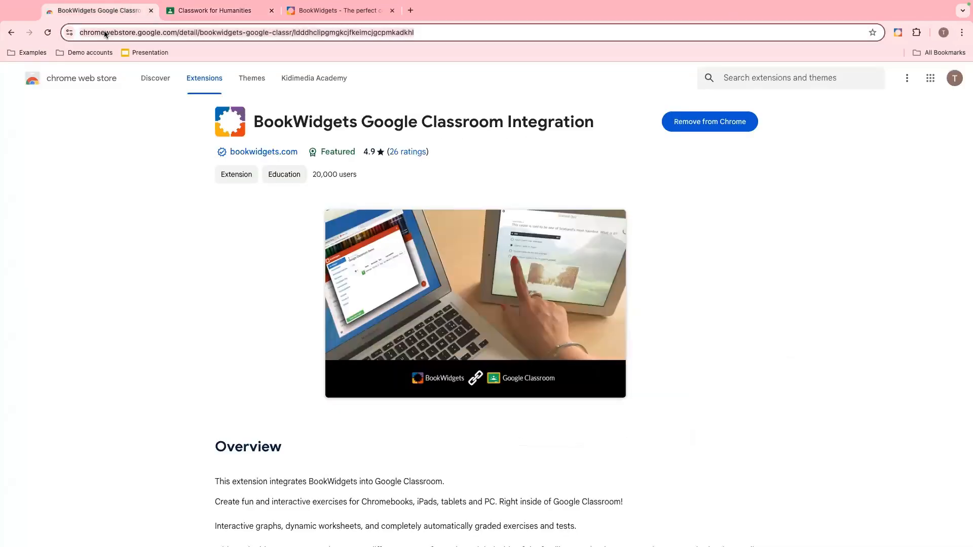
type("https://www.bookwidgets.com/play/t:zWN3Z1tVfwiwOWtbAEN_s0pYxfHulaOMlTrqhEmYSR1QQkE1RVBG")
key("Return")
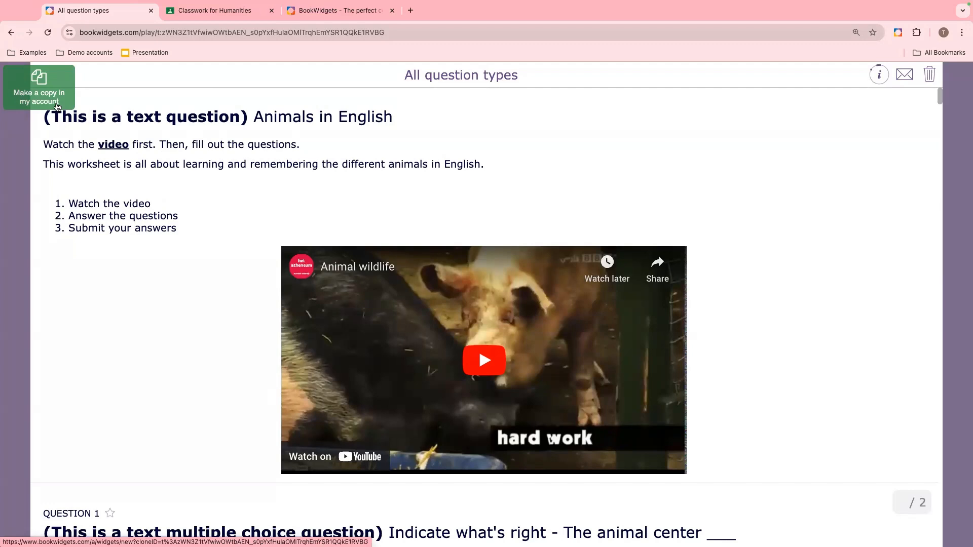
scroll(74, 165, "down", 3)
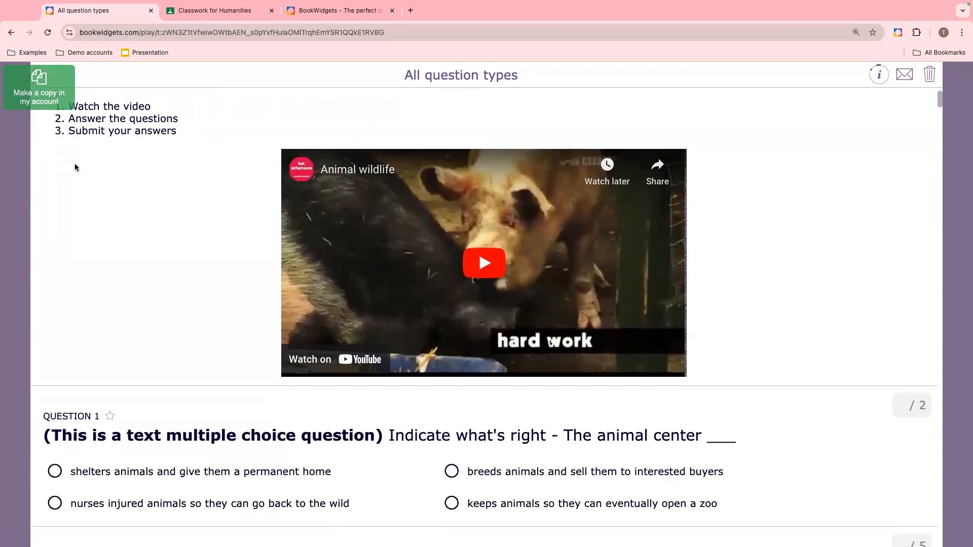
scroll(75, 167, "up", 1)
scroll(74, 168, "down", 6)
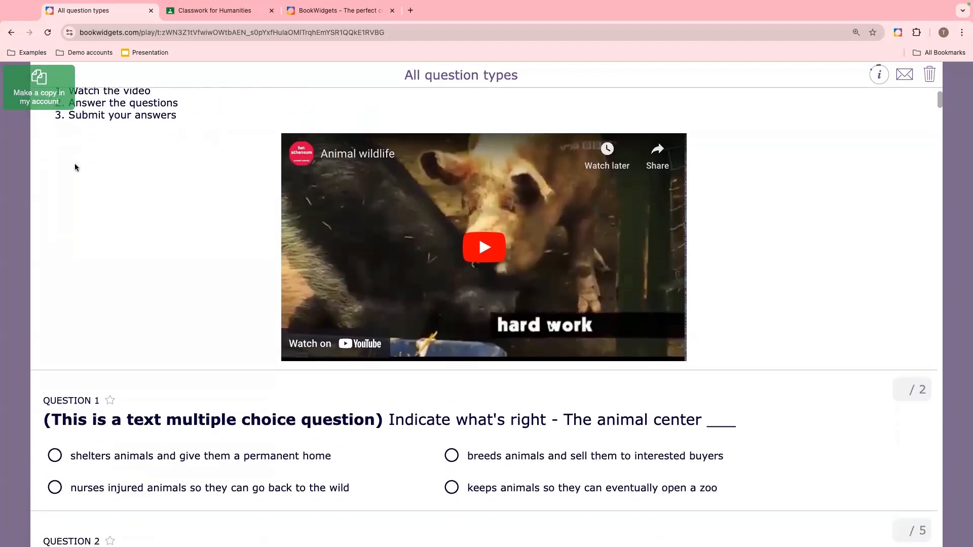
- Scroll through the example worksheet's opening questions, from the video down to the fill-in-the-blanks question
scroll(75, 167, "down", 2)
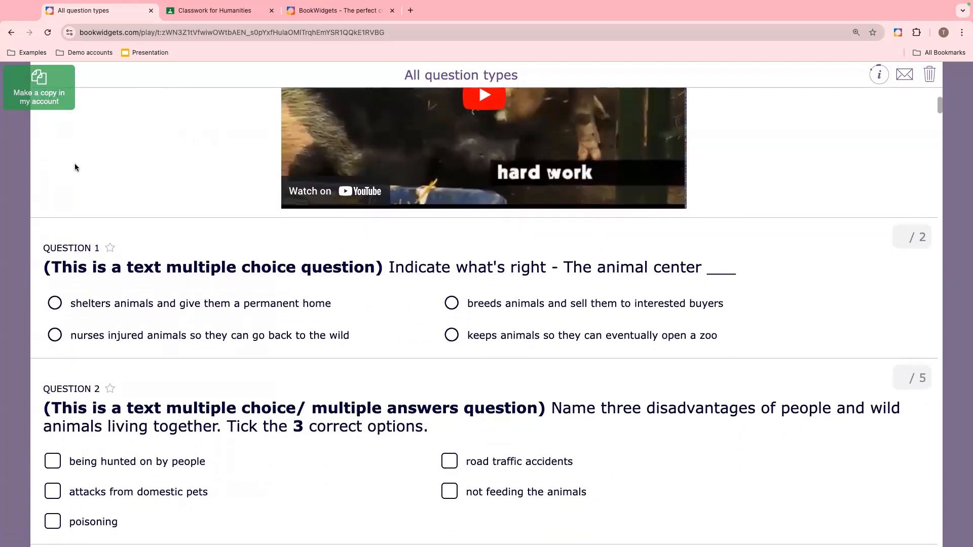
scroll(75, 167, "down", 1)
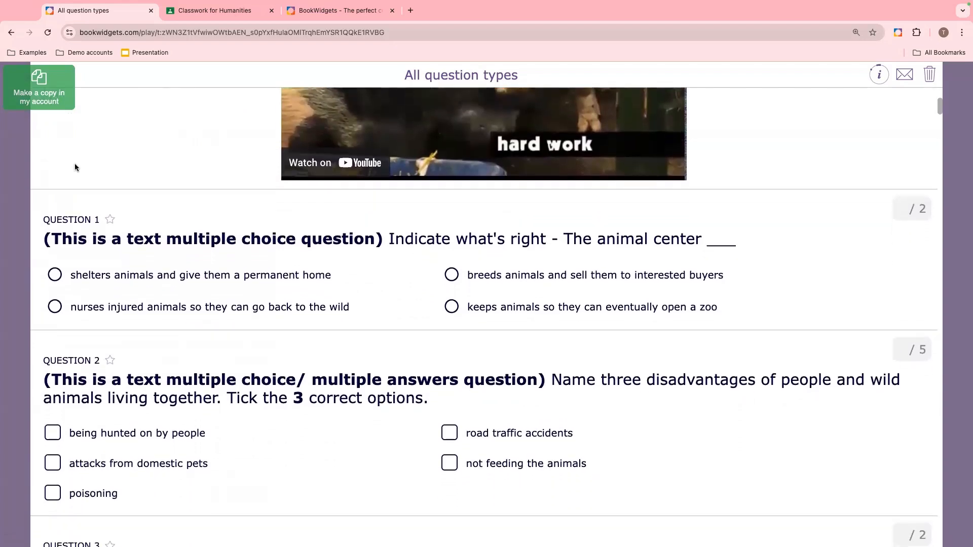
scroll(75, 168, "down", 2)
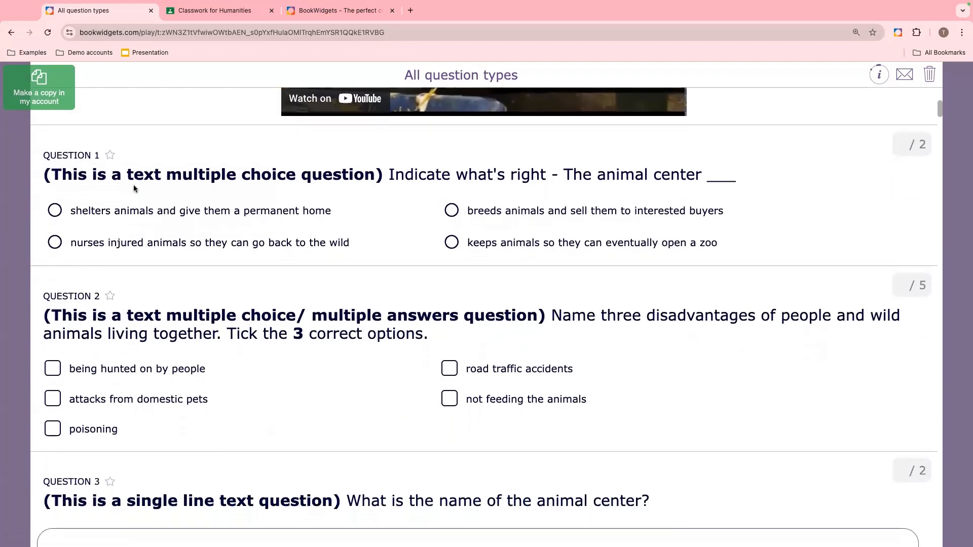
scroll(134, 188, "down", 4)
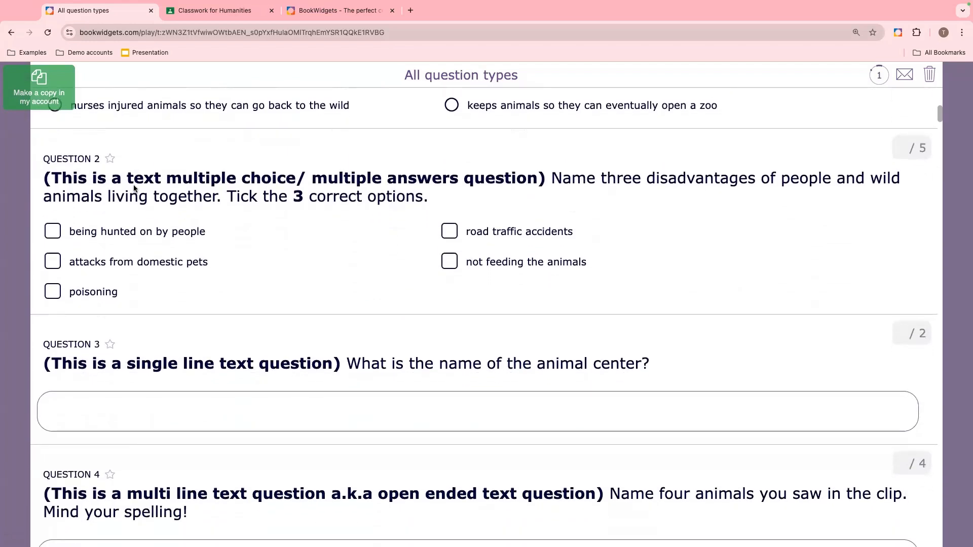
scroll(134, 188, "down", 8)
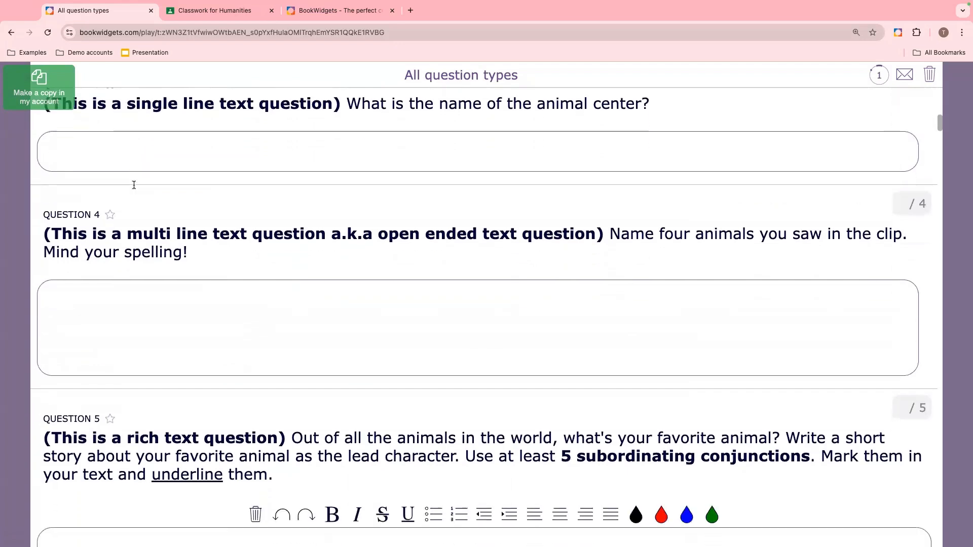
scroll(133, 185, "down", 7)
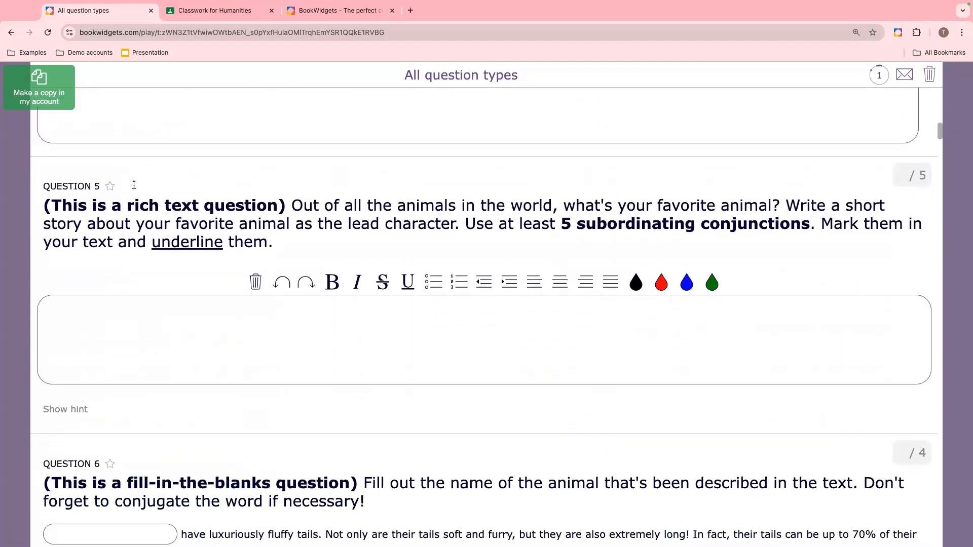
scroll(134, 185, "down", 2)
scroll(134, 188, "down", 5)
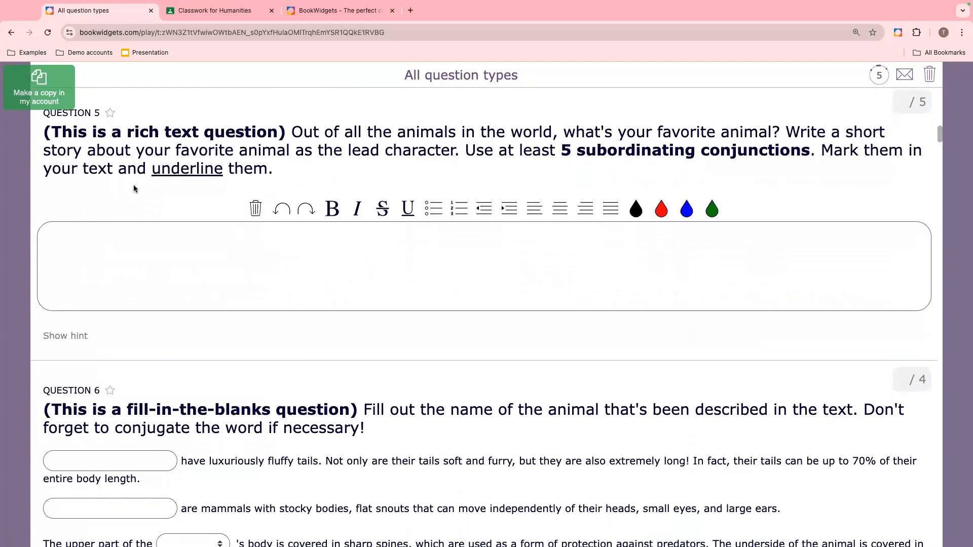
scroll(134, 189, "down", 3)
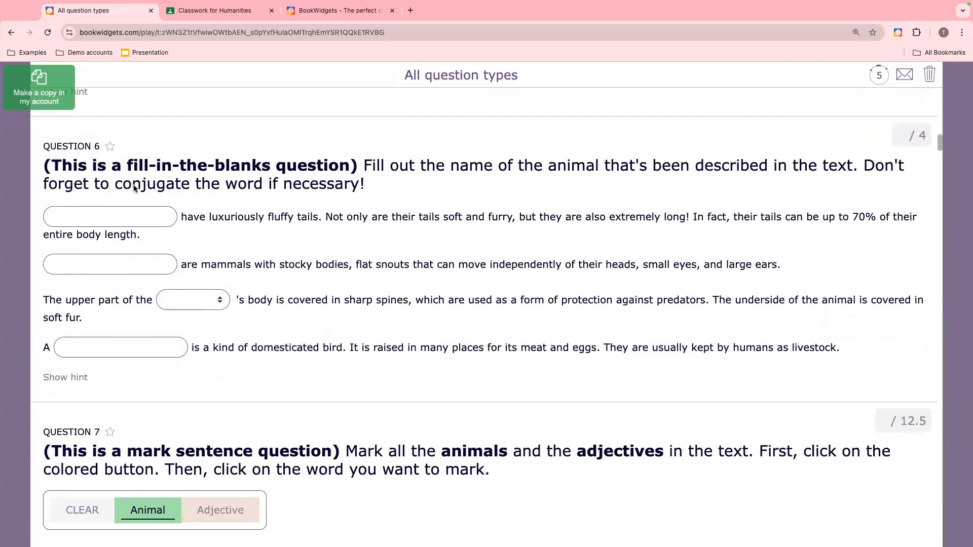
- Open the word dropdown in the fill-in-the-blanks question and close it again without choosing a word
left_click(197, 273)
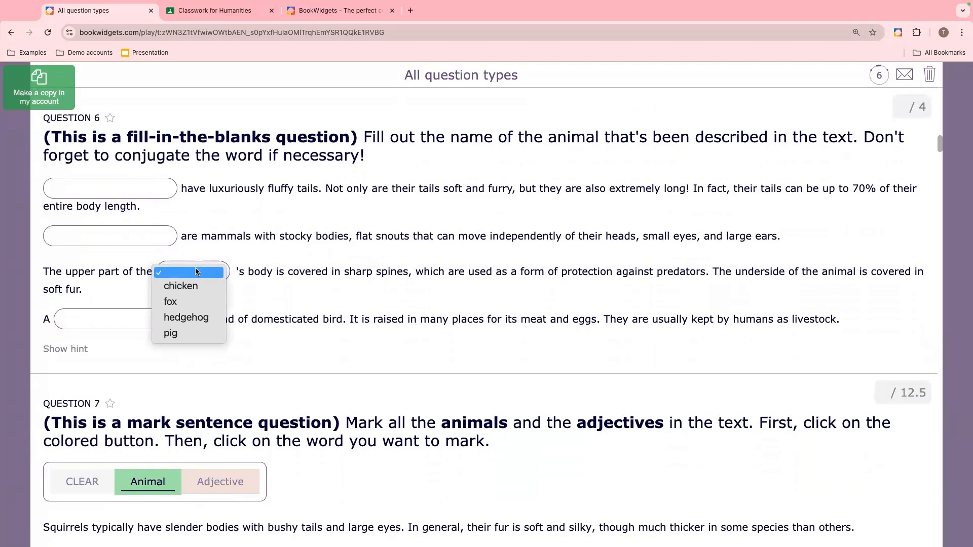
left_click(197, 273)
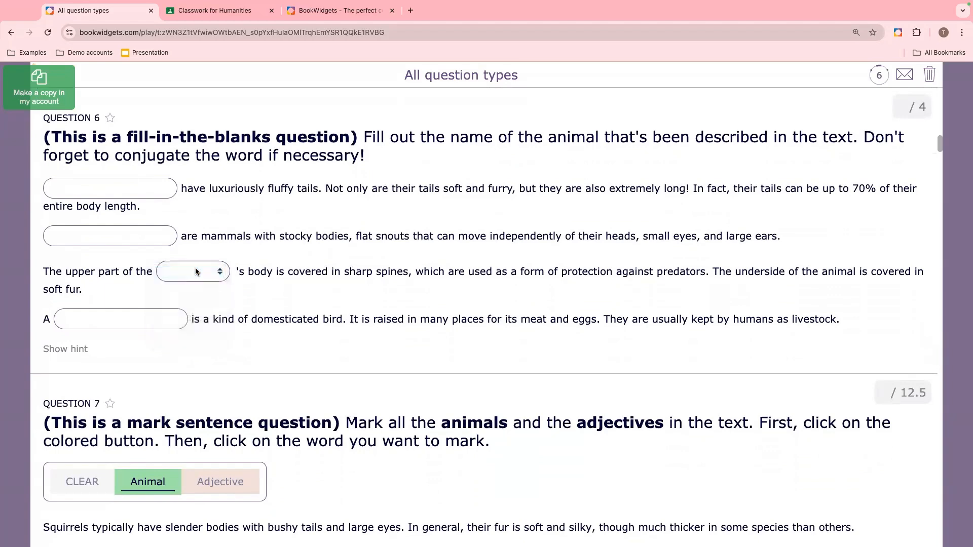
scroll(197, 272, "down", 2)
scroll(196, 272, "down", 5)
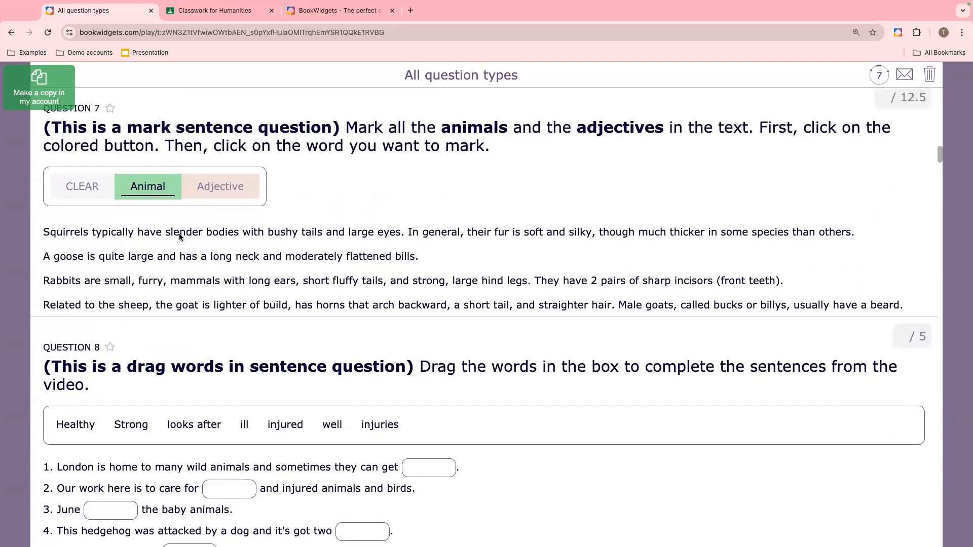
- In the mark sentence question, mark Squirrels as an animal and soft as an adjective
left_click(81, 238)
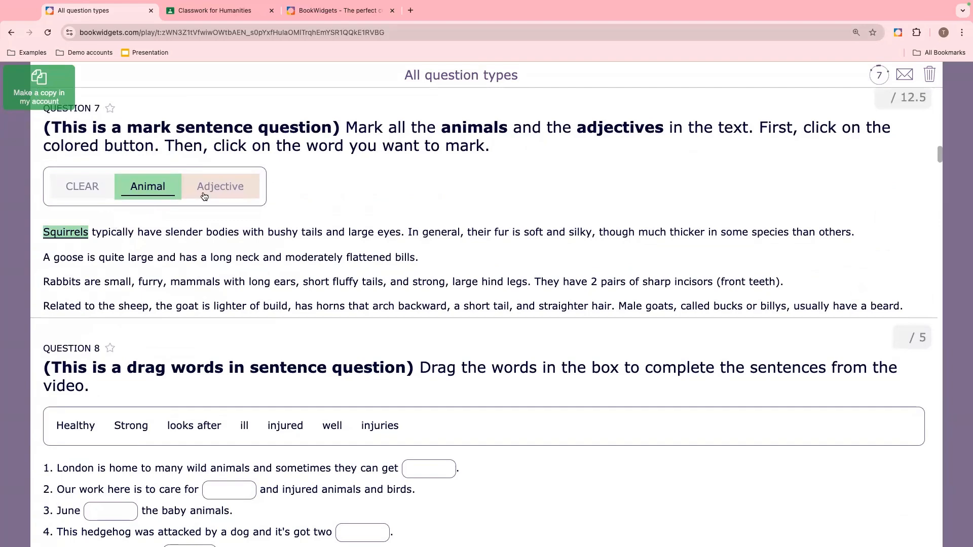
left_click(217, 201)
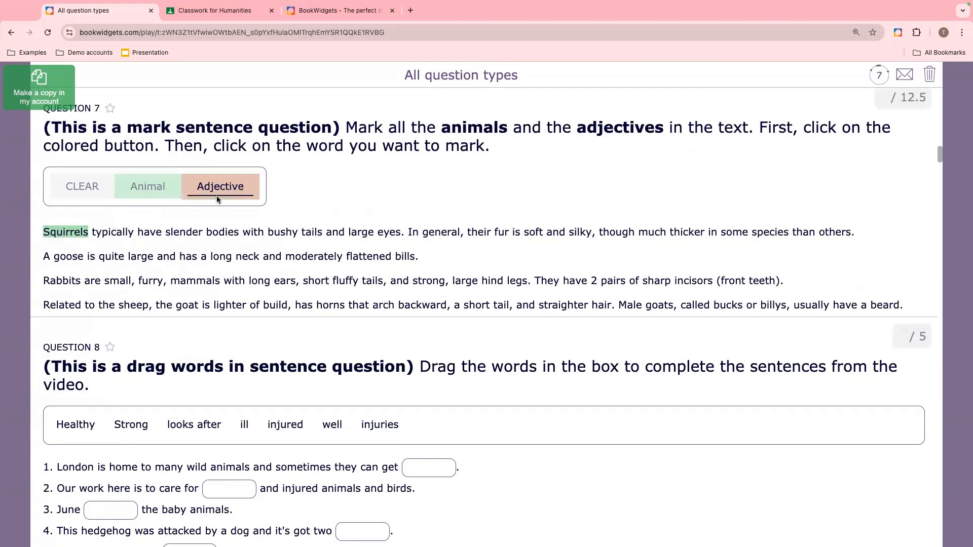
left_click(533, 233)
- Drag "looks after" into the blank of sentence 3 in the drag words question
scroll(354, 263, "down", 3)
scroll(353, 264, "down", 1)
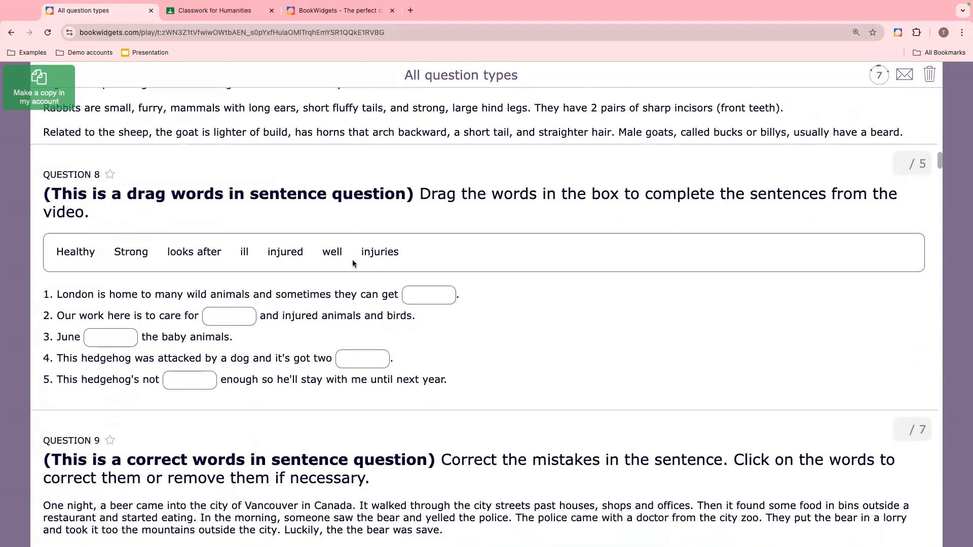
scroll(353, 264, "down", 1)
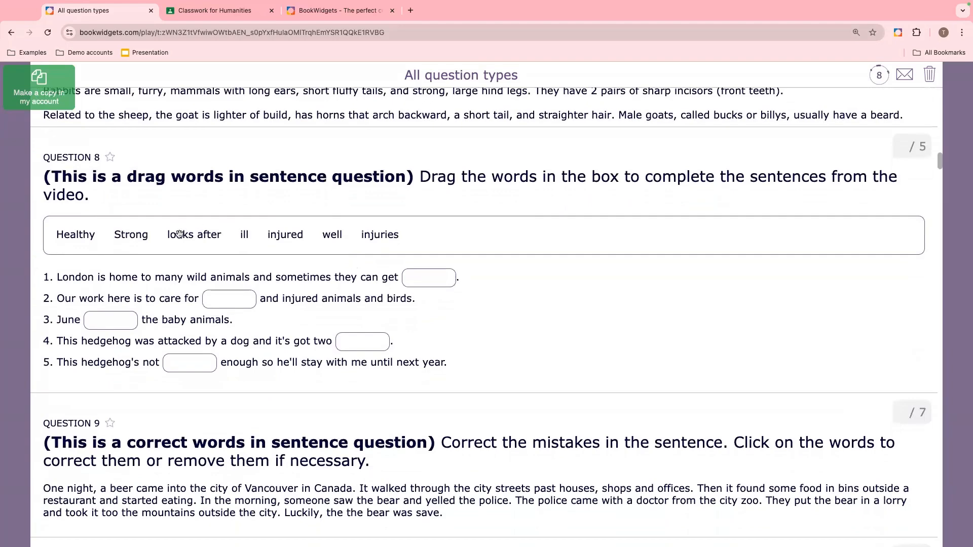
left_click_drag(180, 235, 113, 322)
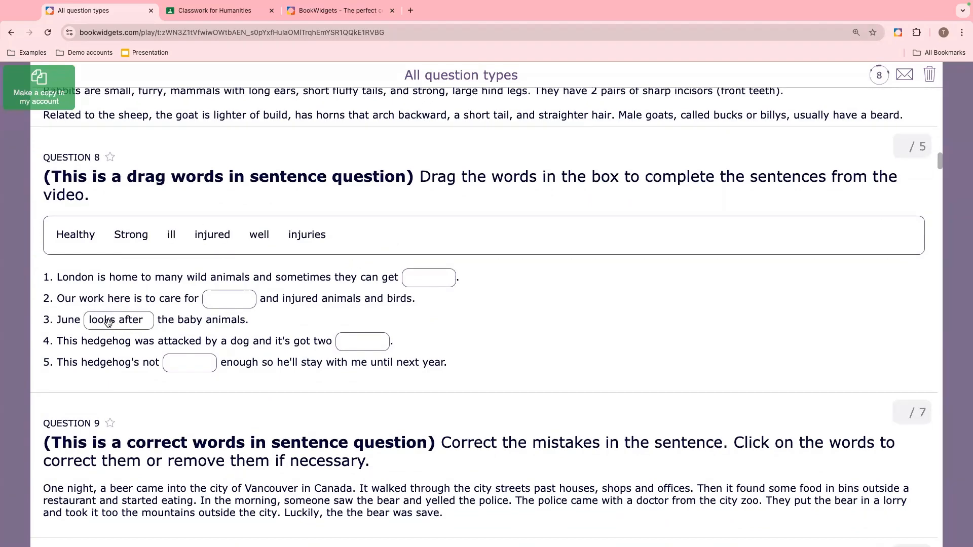
- Correct the word "beer" to "bear" in the correct words in sentence question
scroll(290, 333, "down", 5)
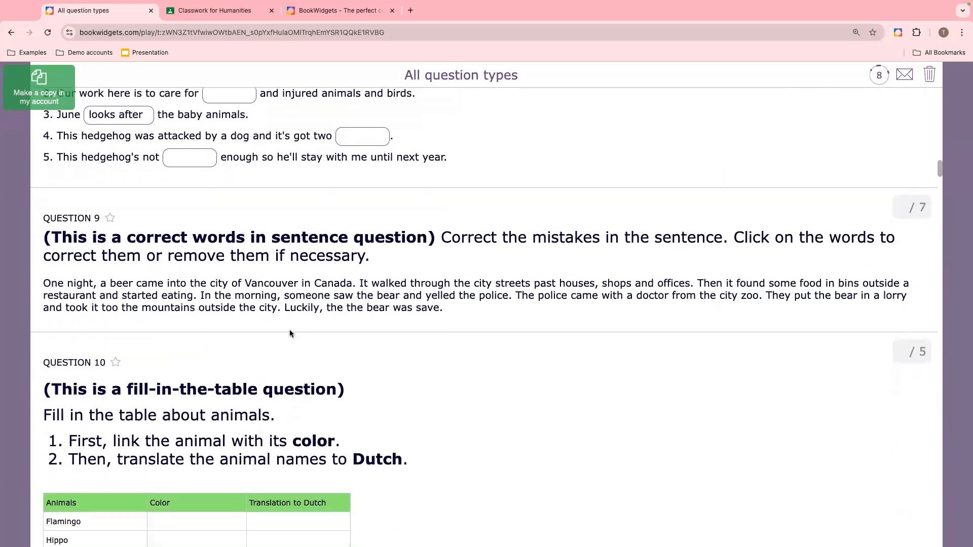
left_click(113, 245)
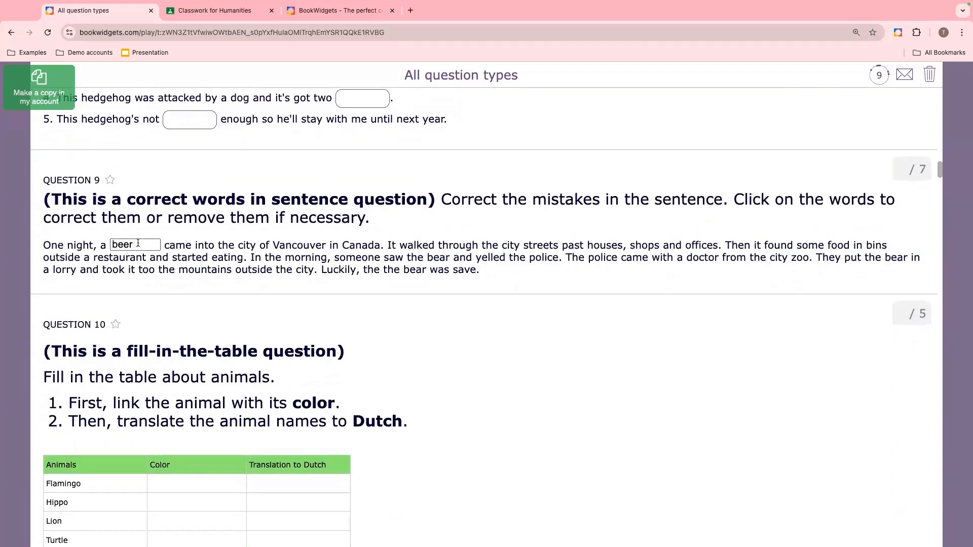
type("a")
left_click(207, 272)
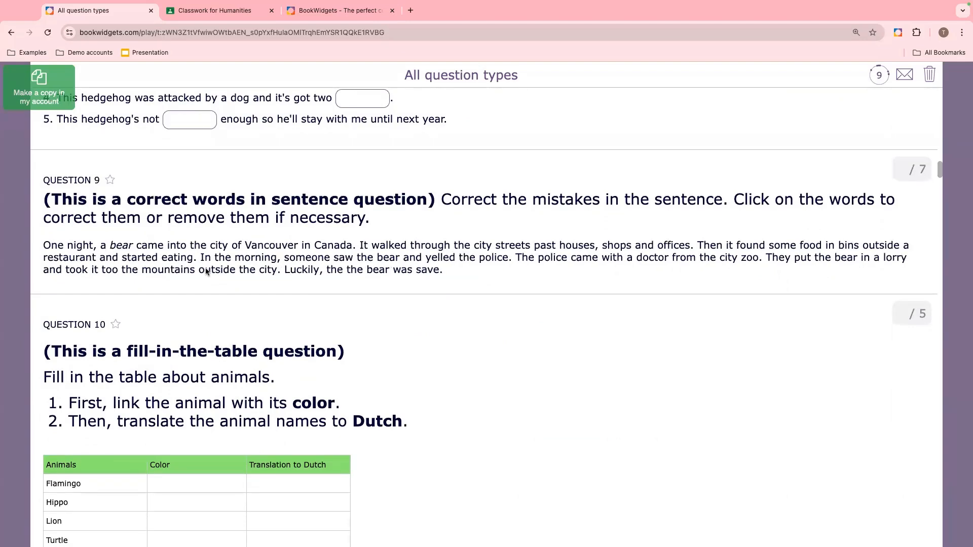
- Label the panda as Panda in the annotate picture question
scroll(207, 271, "down", 4)
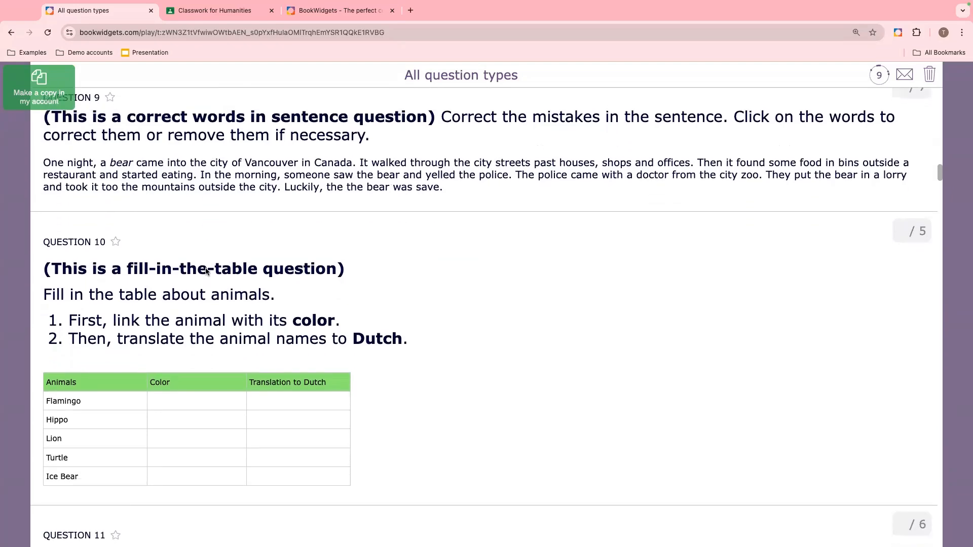
scroll(207, 272, "down", 5)
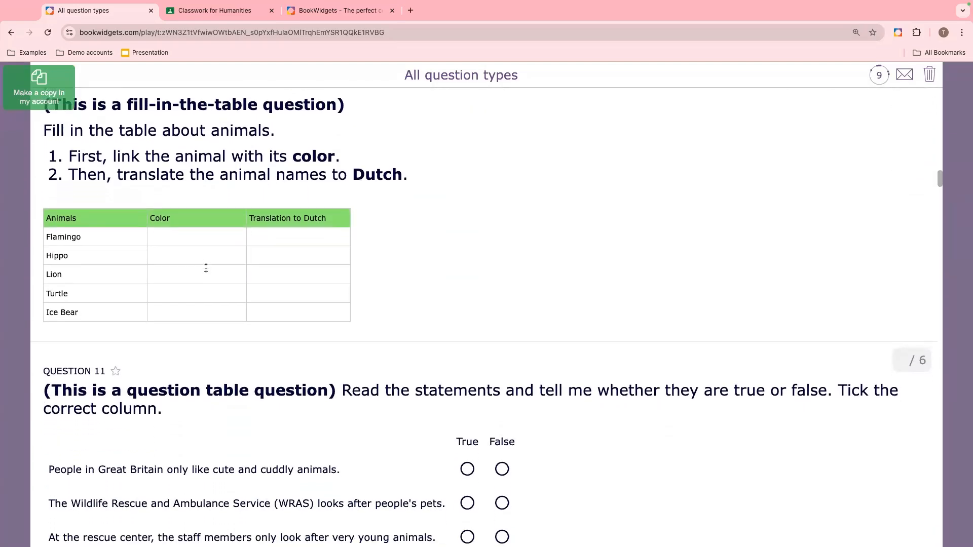
scroll(207, 272, "down", 1)
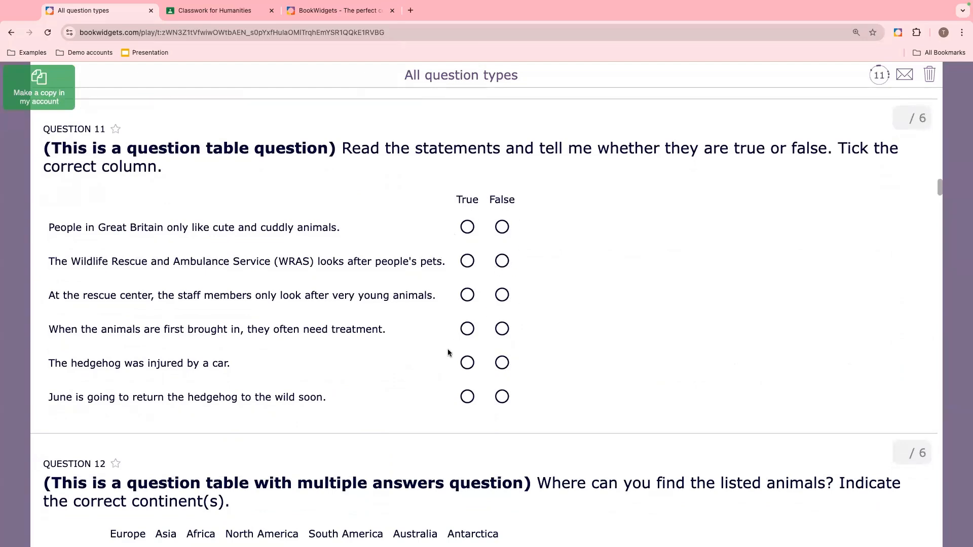
scroll(448, 353, "down", 6)
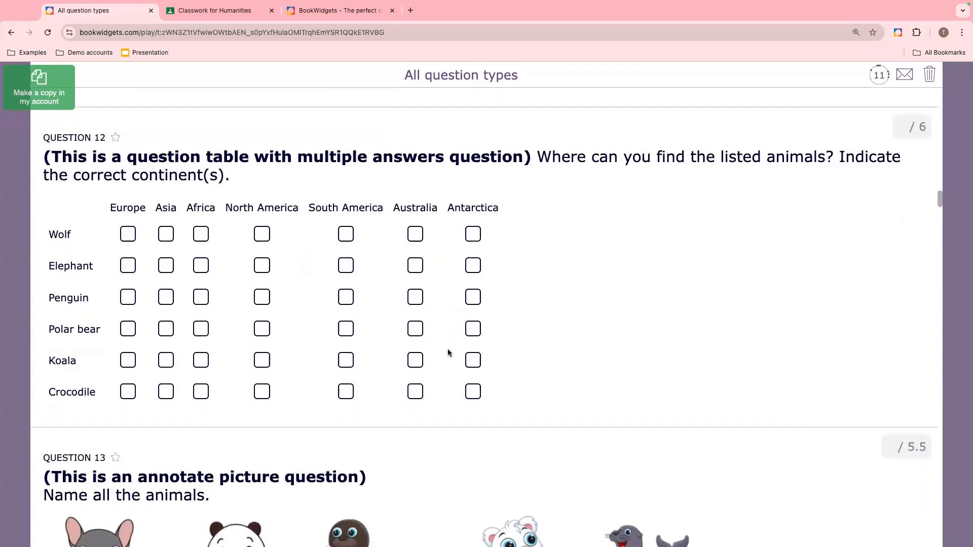
scroll(449, 353, "down", 4)
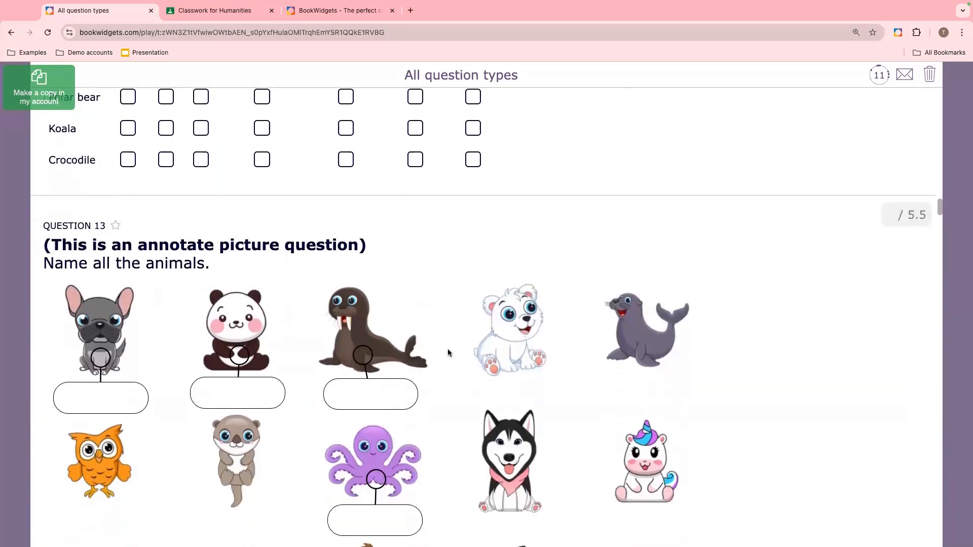
scroll(448, 353, "down", 2)
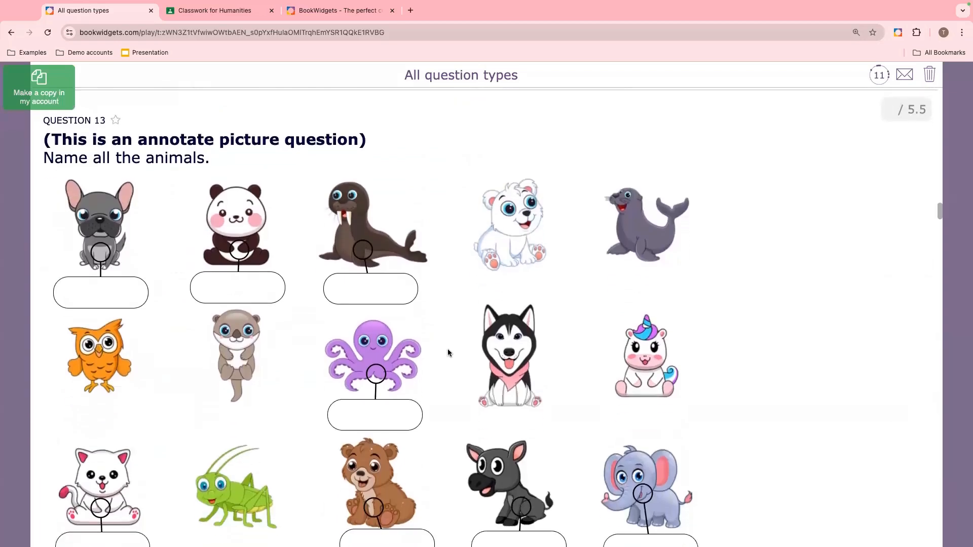
scroll(448, 353, "down", 2)
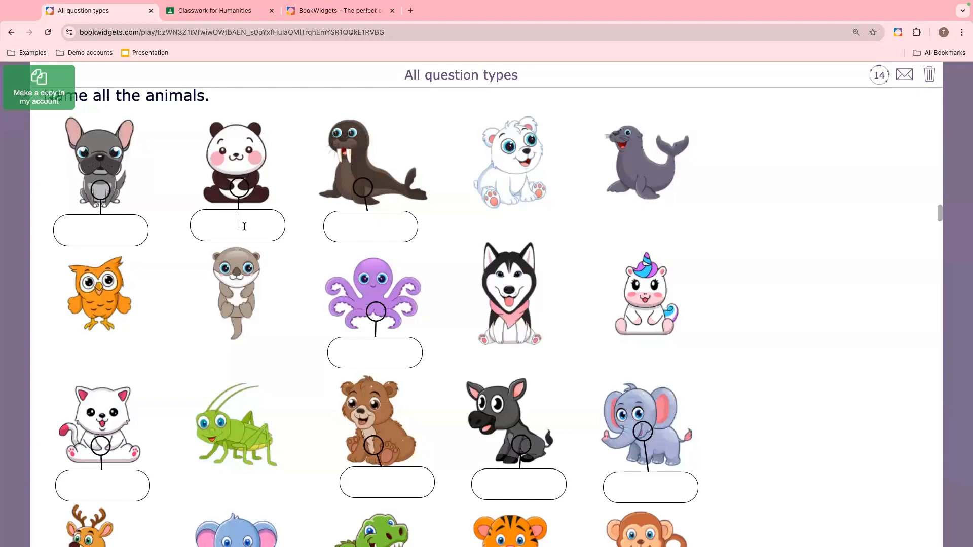
left_click(245, 227)
type("Panda")
- Draw a freehand scribble on the whiteboard question's canvas
scroll(289, 274, "down", 6)
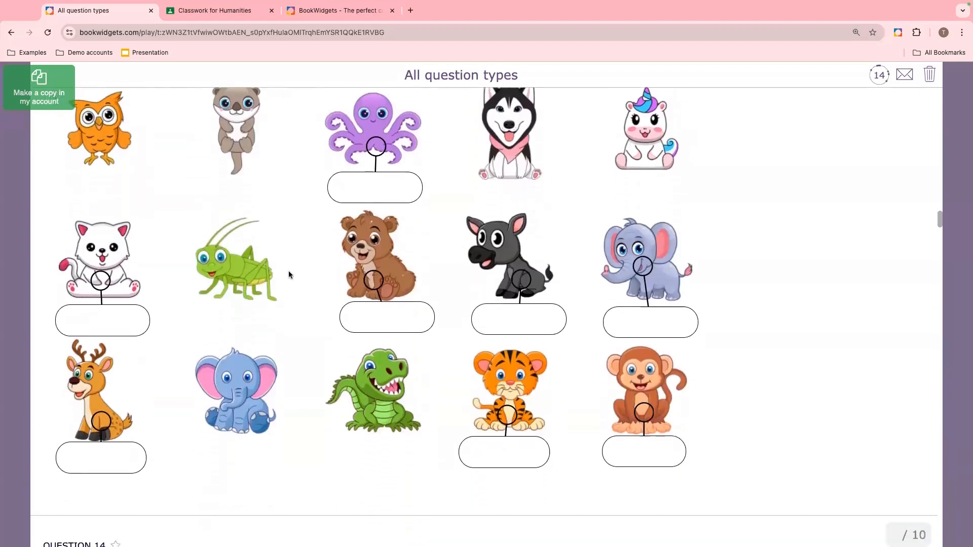
scroll(289, 275, "down", 6)
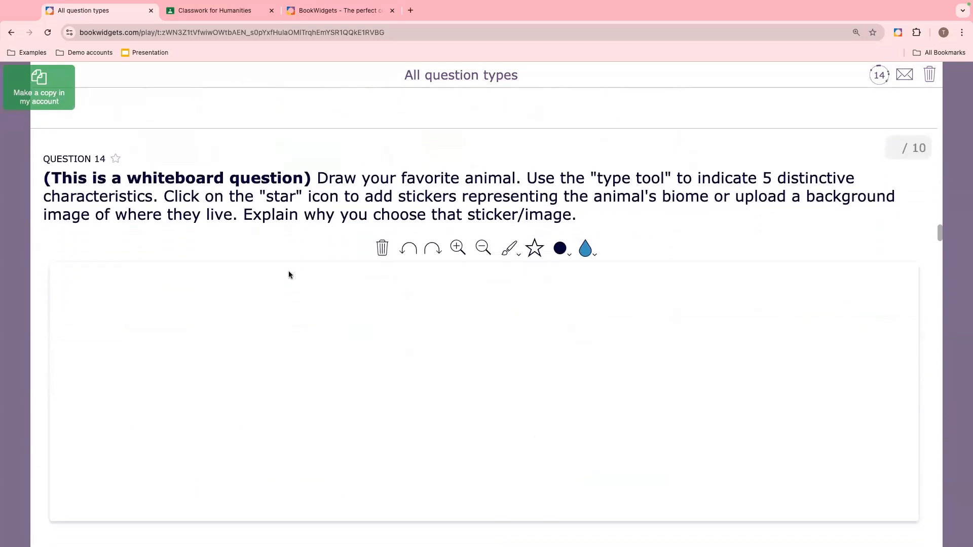
mouse_move(287, 321)
left_mouse_down()
mouse_move(247, 389)
mouse_move(135, 370)
mouse_move(174, 266)
mouse_move(271, 268)
mouse_move(284, 327)
left_mouse_up()
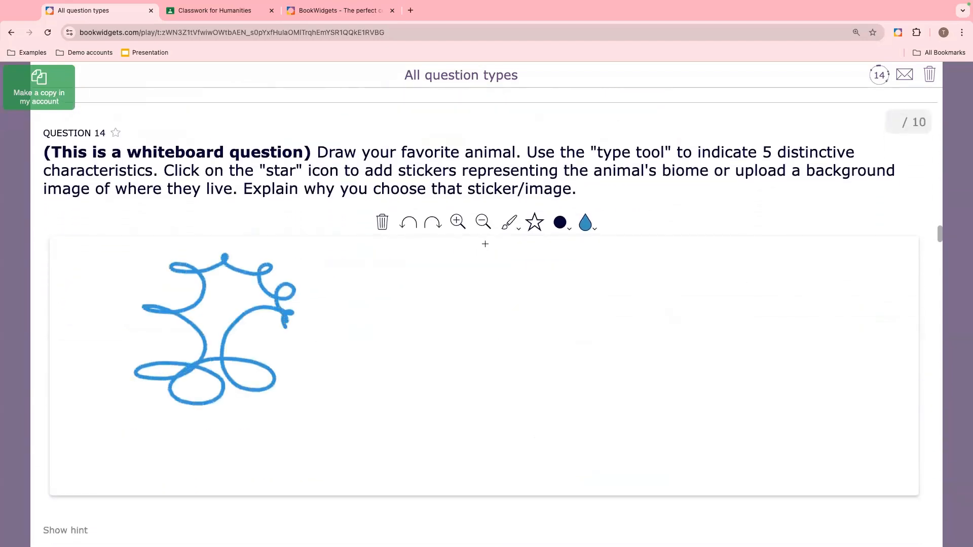
- Add the desert sticker to the whiteboard, enlarge it and place it in the lower right corner
left_click(529, 229)
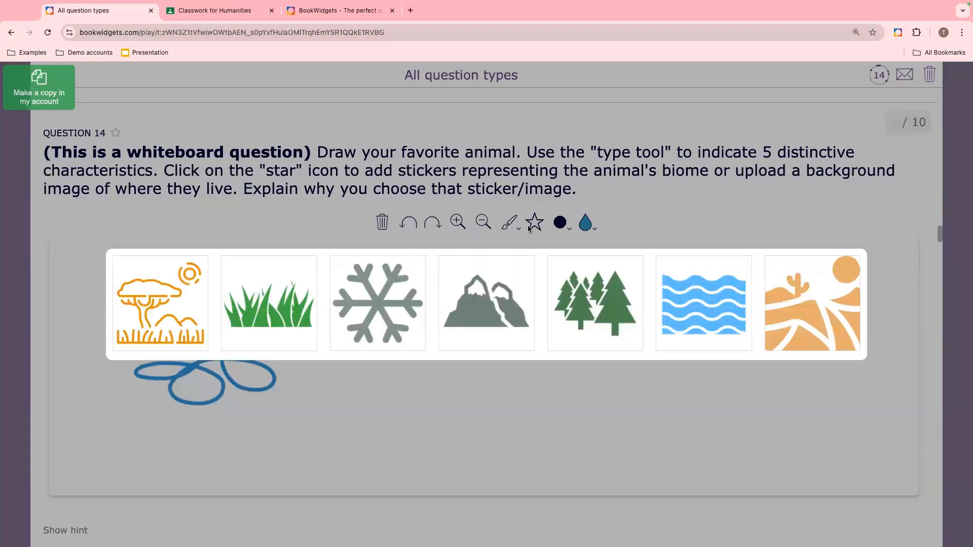
left_click(800, 323)
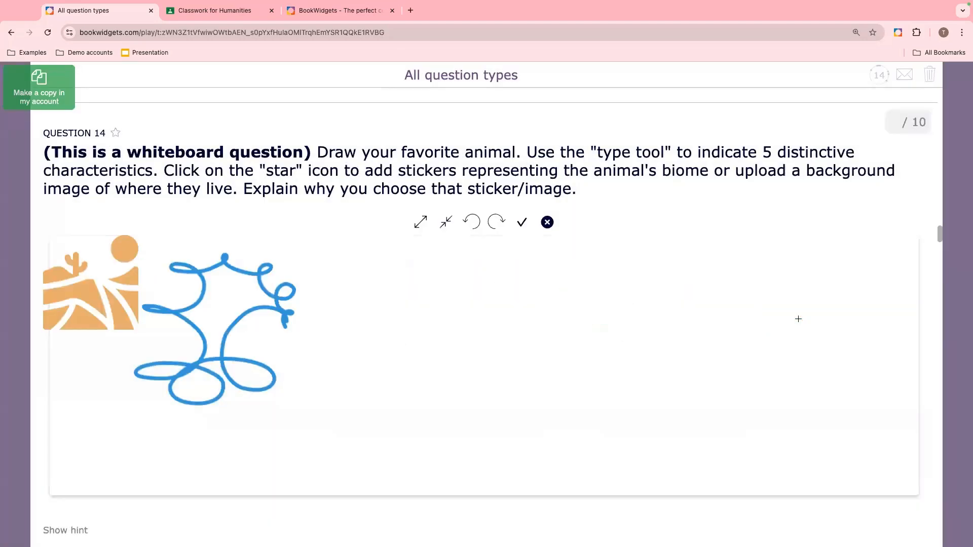
left_click_drag(93, 275, 633, 380)
left_click(425, 222)
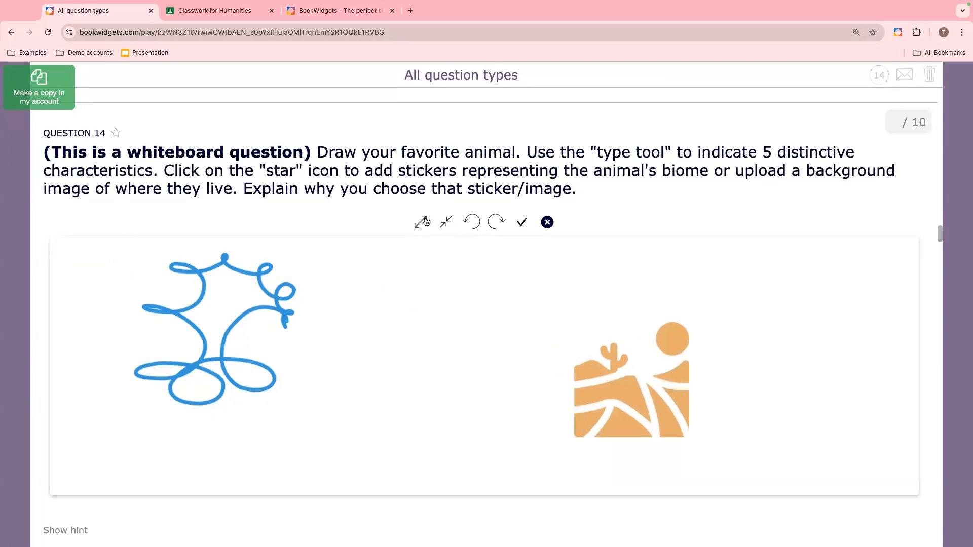
left_click(425, 222)
left_click(424, 222)
left_click_drag(601, 371, 744, 378)
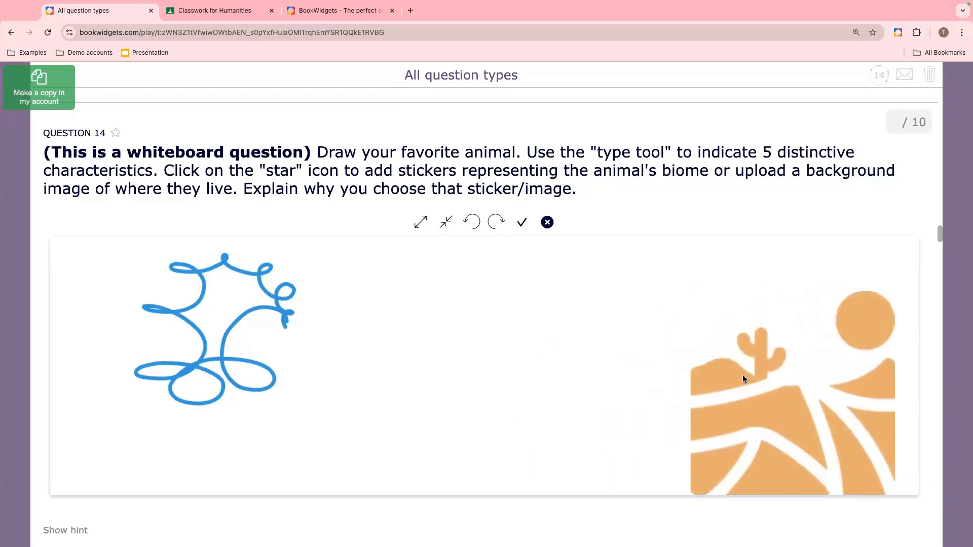
left_click(525, 224)
scroll(476, 334, "down", 1)
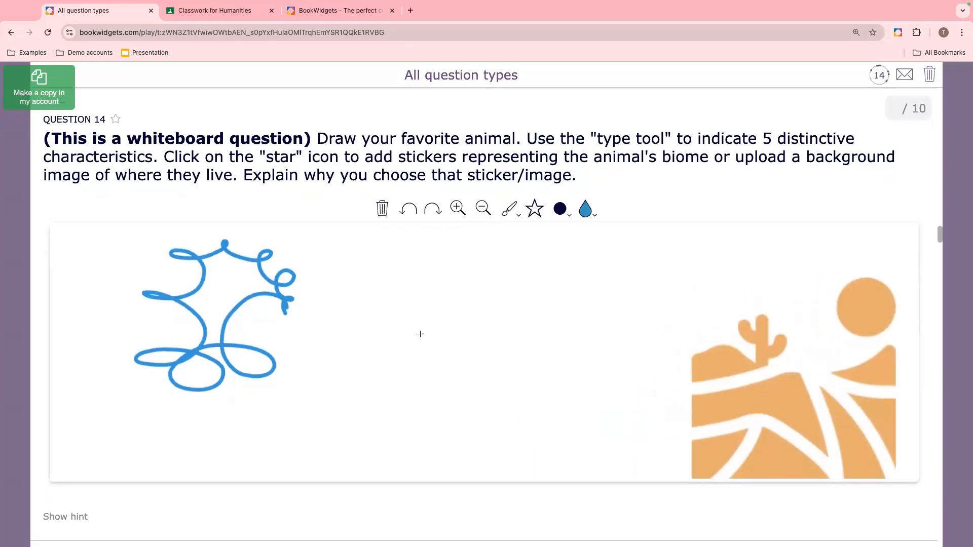
scroll(476, 374, "down", 10)
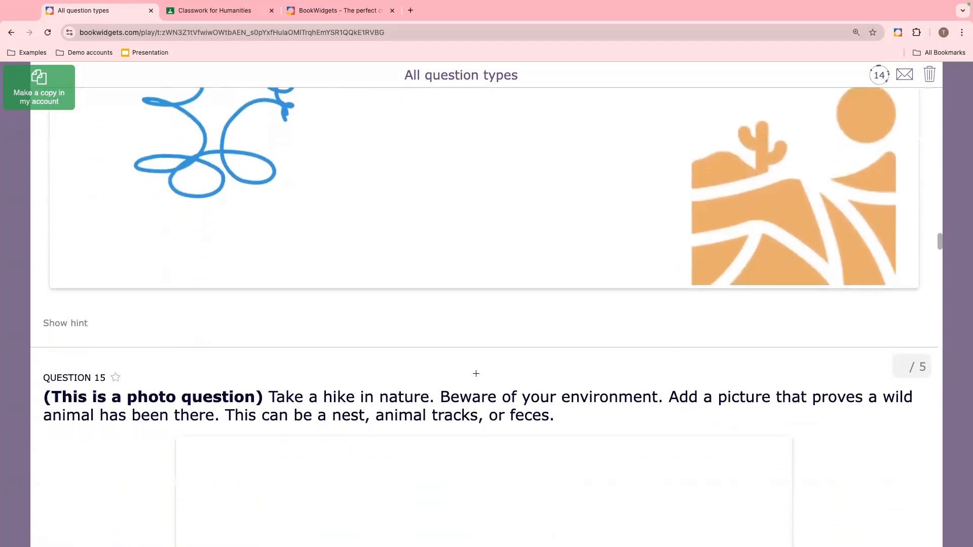
- Reorder the word tiles in the word ordering question, moving Elephants to the front and than into second place
scroll(477, 376, "down", 2)
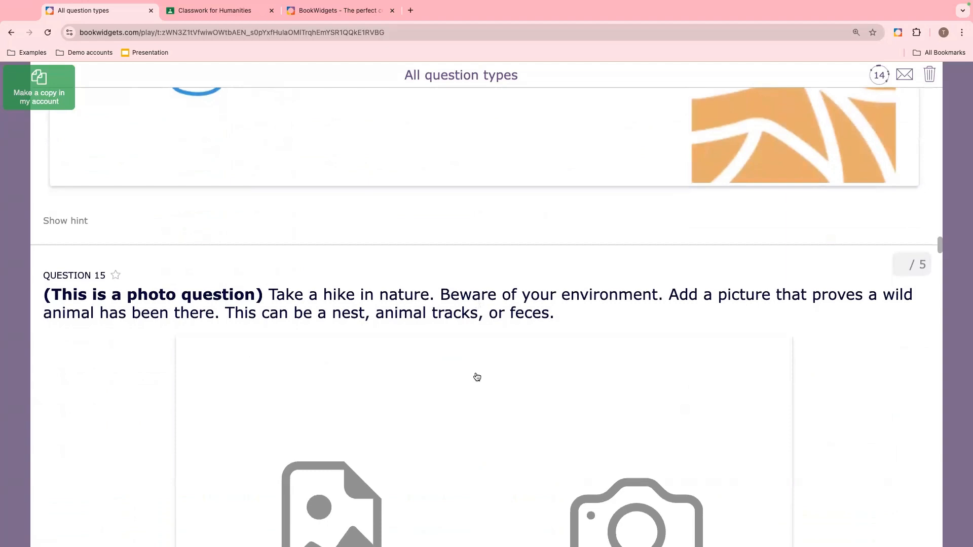
scroll(477, 377, "down", 10)
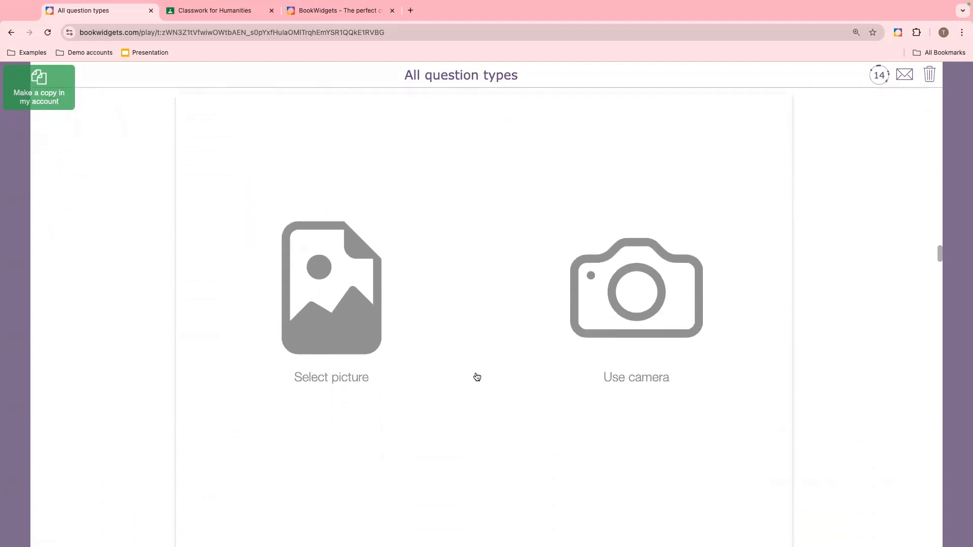
scroll(477, 377, "down", 14)
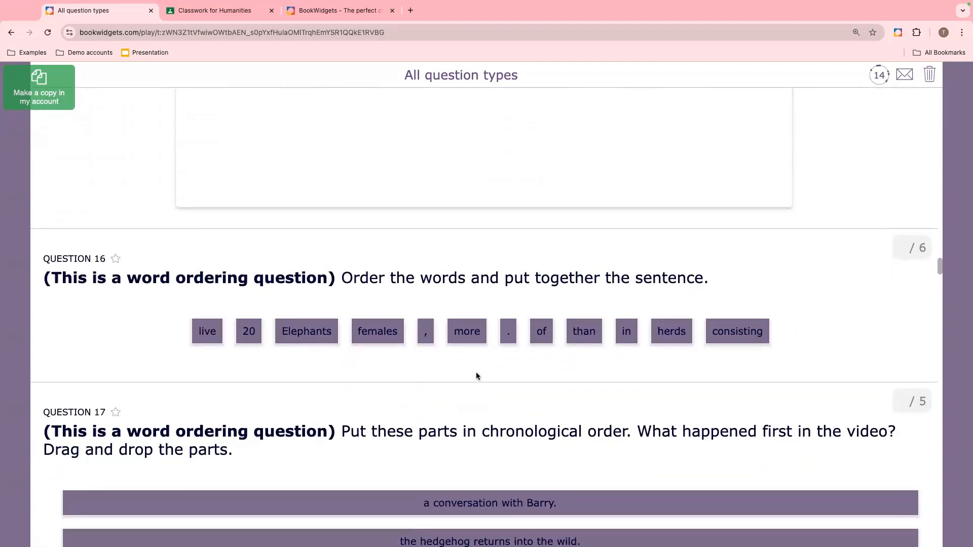
left_click_drag(294, 332, 127, 334)
left_click_drag(578, 341, 282, 339)
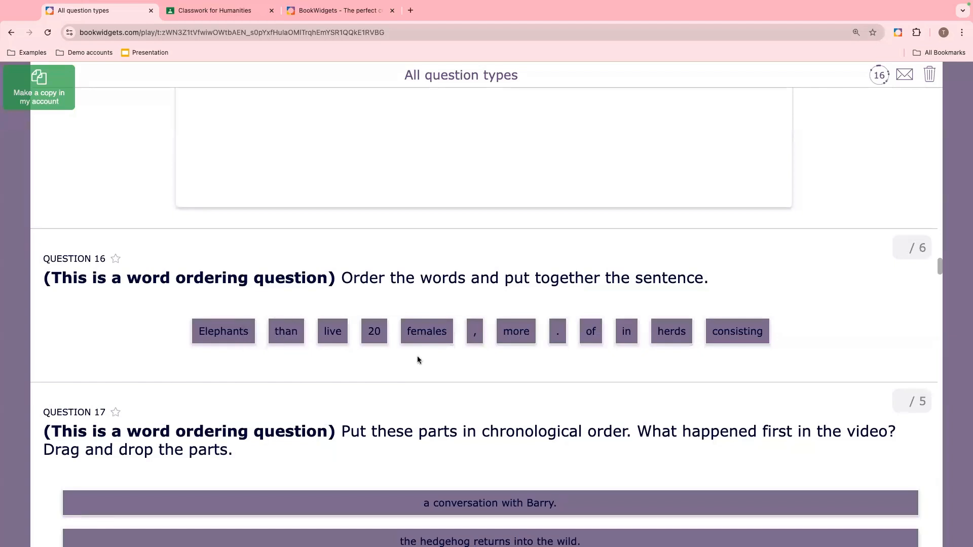
- Rearrange the chronological order question, moving "a conversation with June" to the top and the hedgehog's return lower
scroll(417, 360, "down", 4)
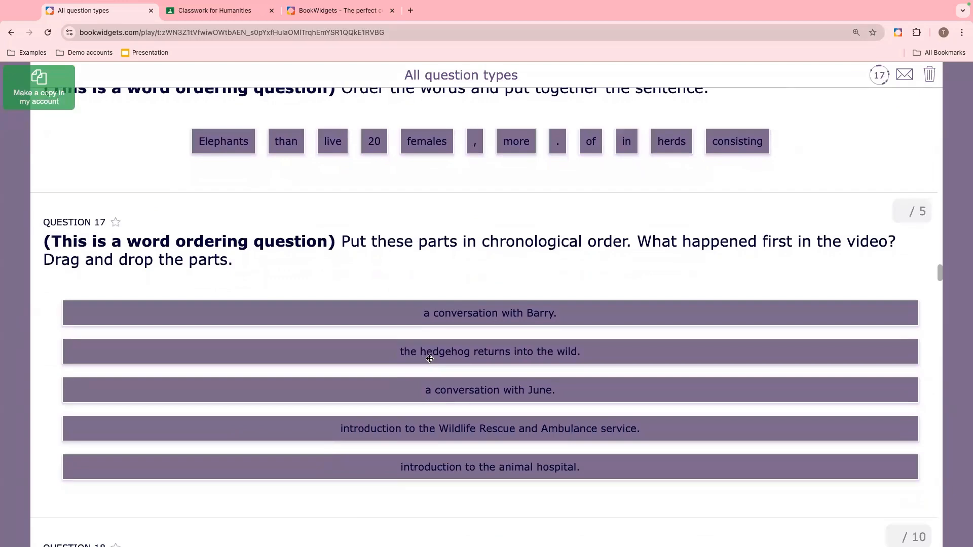
left_click_drag(452, 393, 439, 310)
left_click_drag(442, 348, 439, 430)
- Scroll through the crossword, picture ordering, picture choice, audio and matching questions to review them
scroll(439, 430, "down", 7)
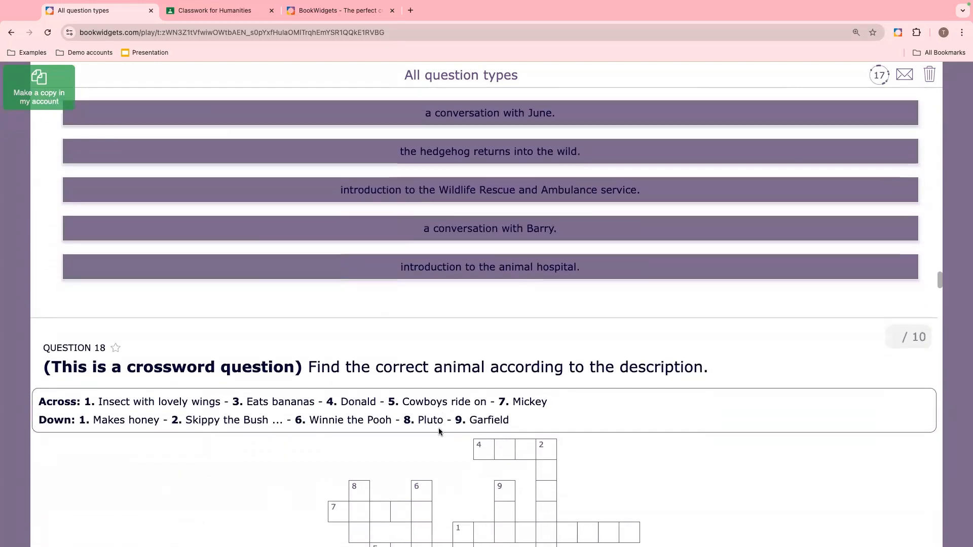
scroll(439, 431, "down", 6)
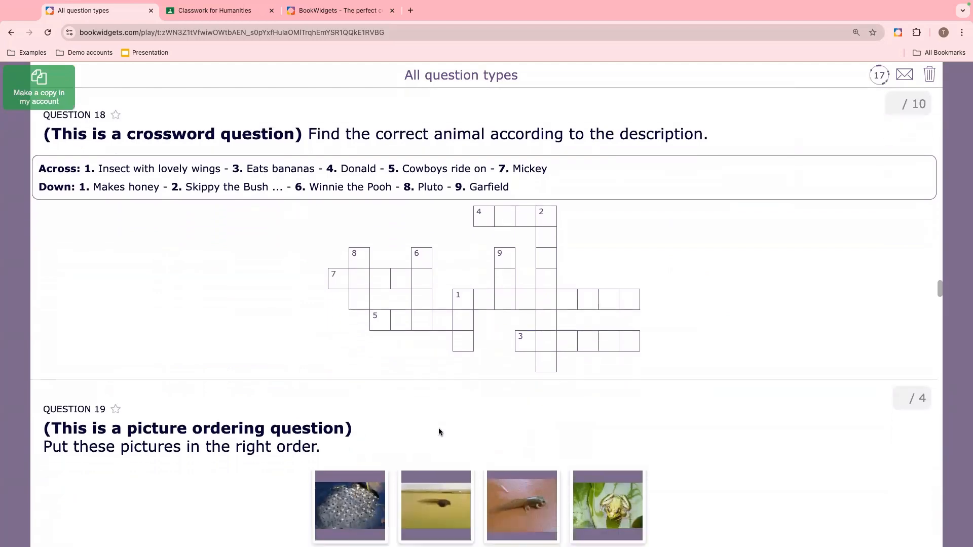
scroll(439, 431, "down", 5)
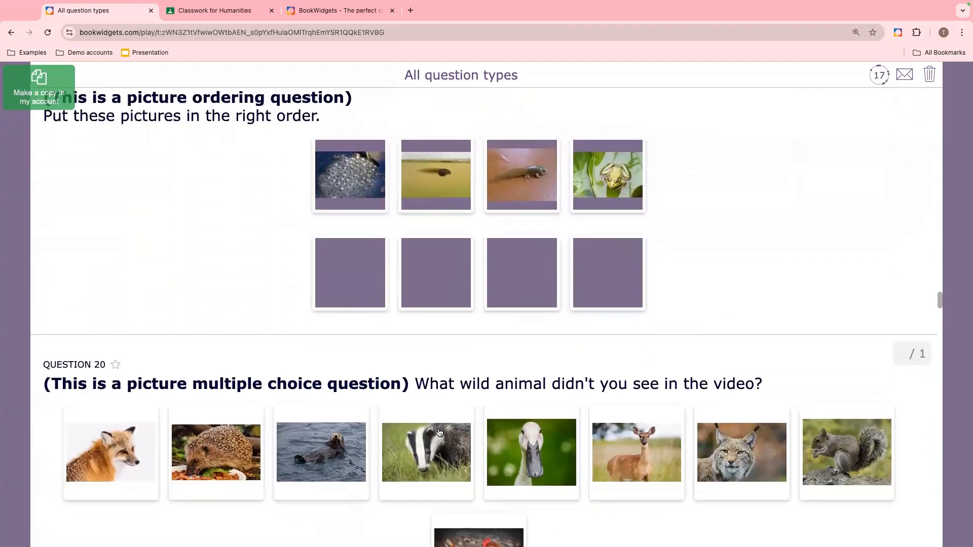
scroll(439, 431, "down", 6)
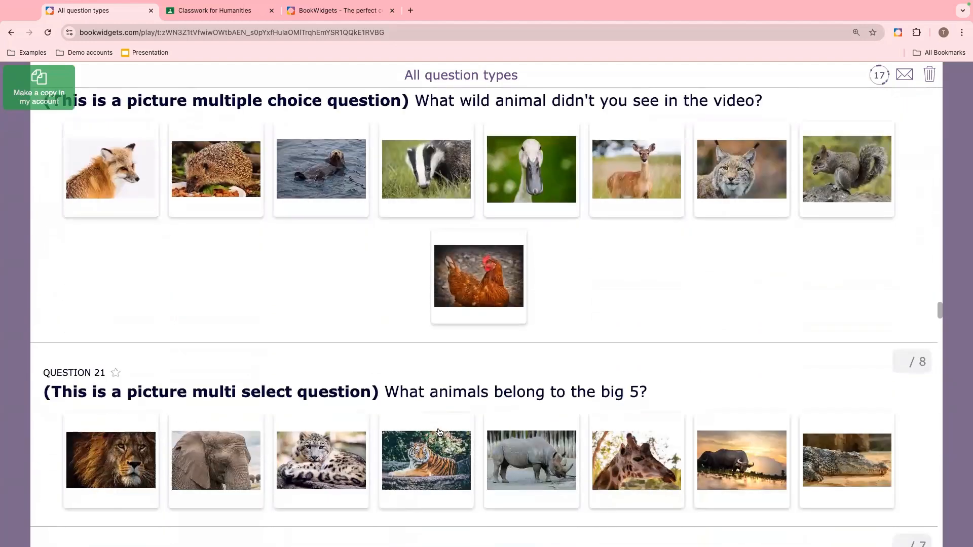
scroll(439, 432, "down", 3)
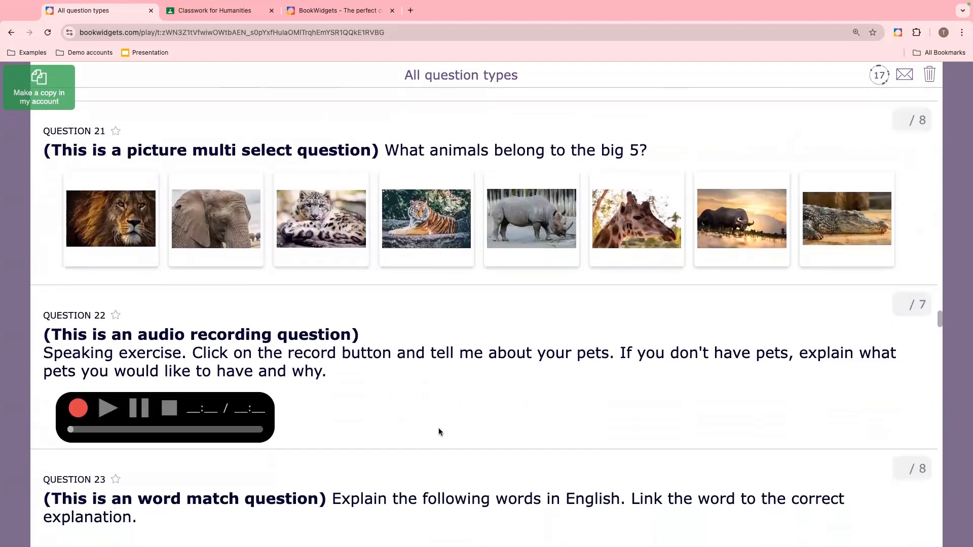
scroll(441, 434, "down", 2)
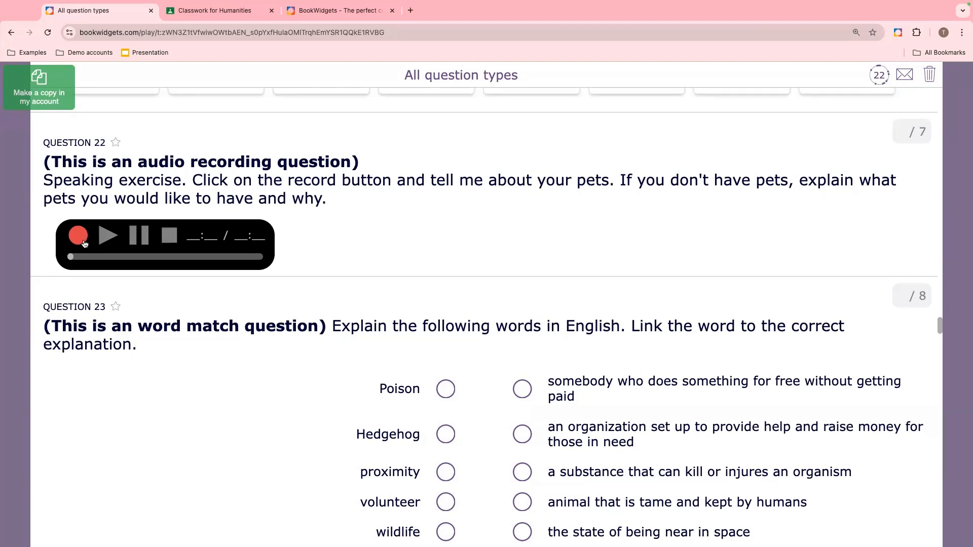
scroll(400, 318, "down", 5)
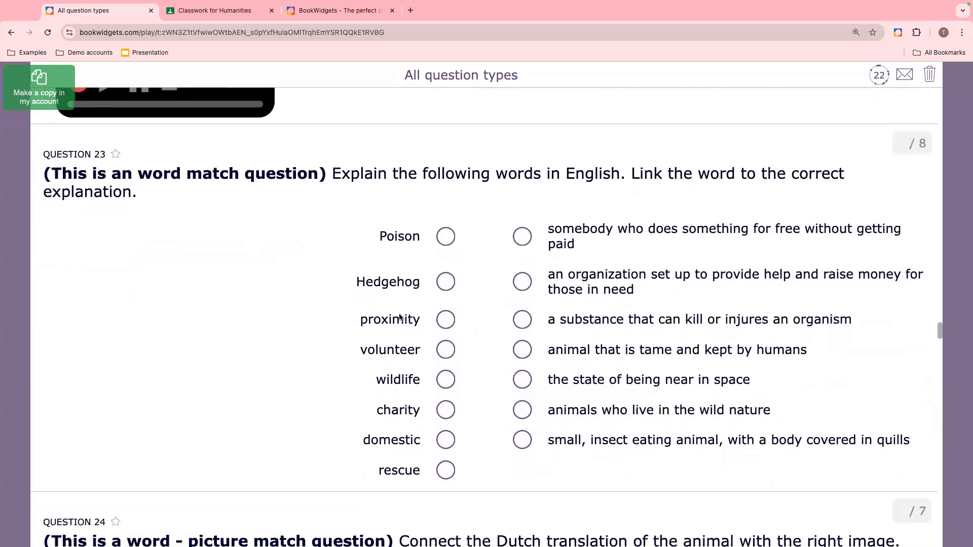
scroll(400, 317, "down", 9)
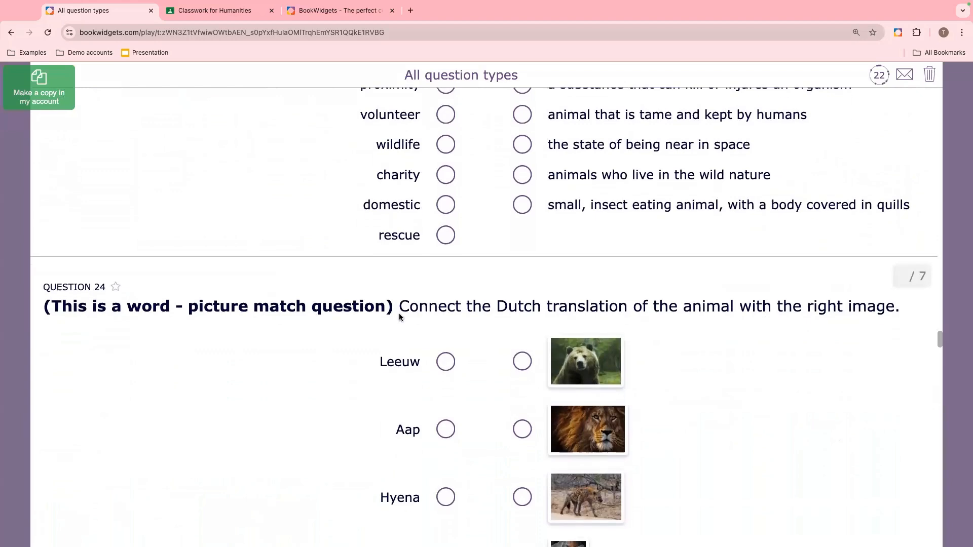
scroll(399, 317, "down", 10)
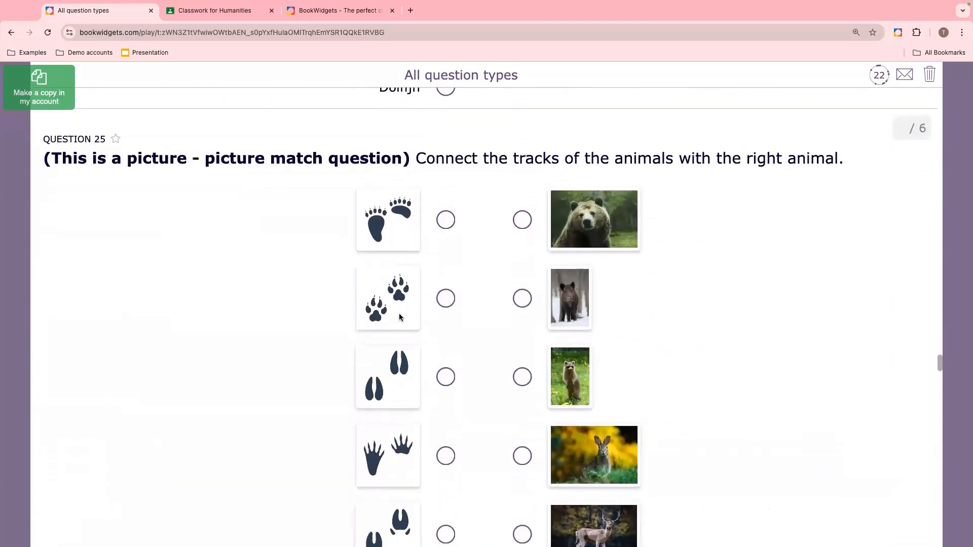
scroll(399, 317, "down", 11)
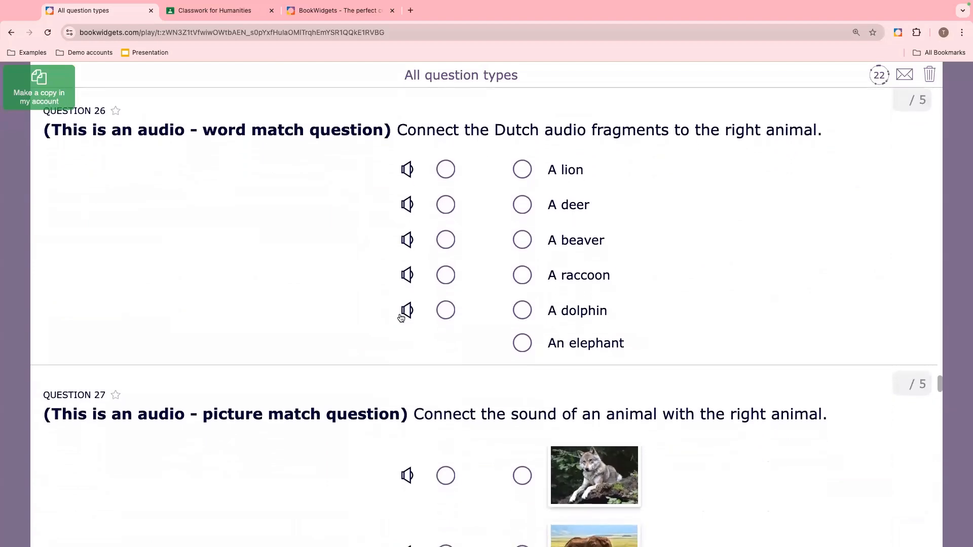
scroll(400, 318, "down", 3)
scroll(401, 318, "down", 2)
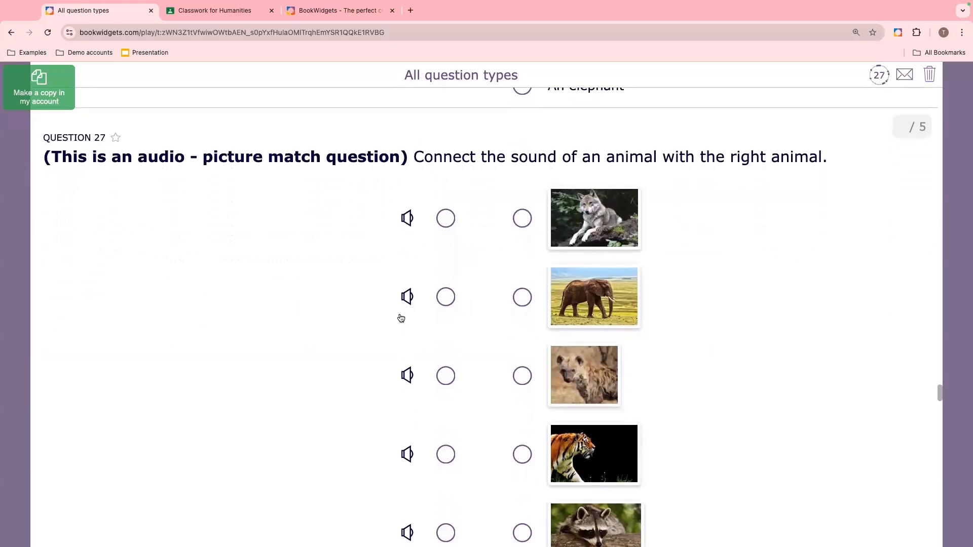
- Drag Catfish into the Fish box in the animal classification question
scroll(401, 319, "down", 6)
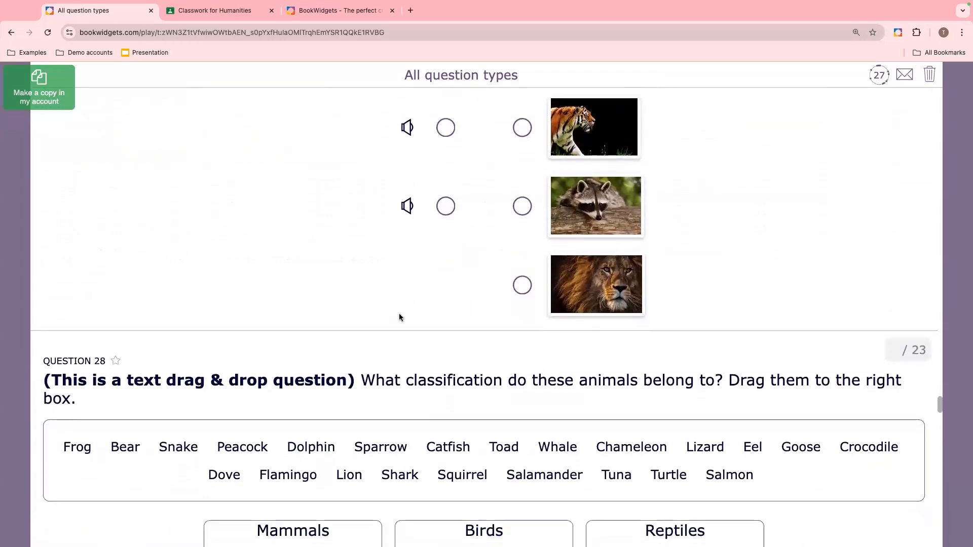
scroll(400, 318, "down", 5)
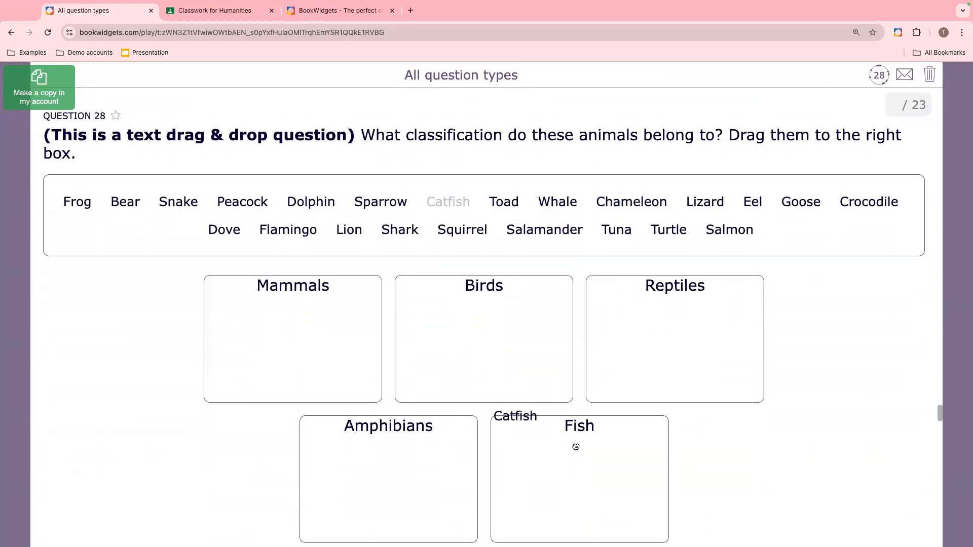
left_click_drag(576, 447, 595, 463)
- Drop the Fin label onto the upper label box on the fish picture
scroll(596, 467, "down", 8)
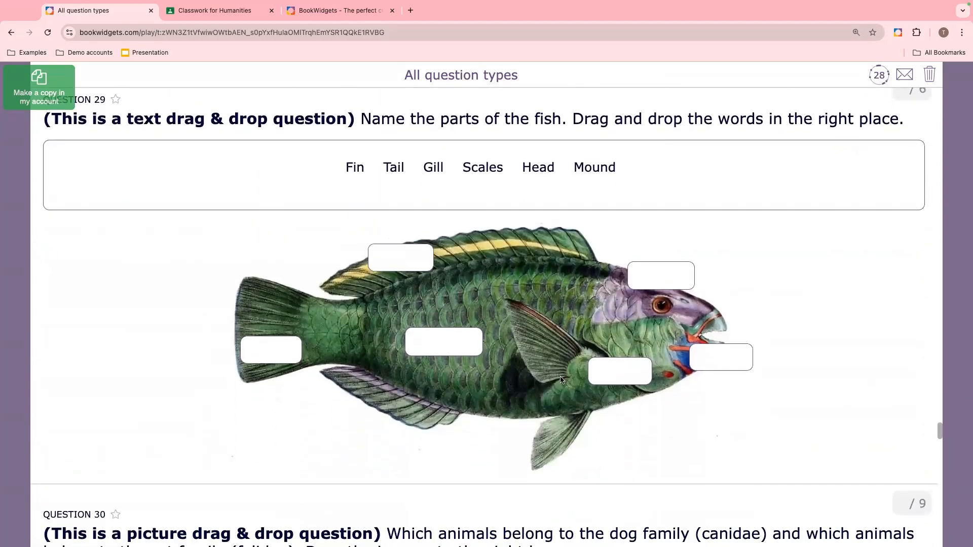
left_click_drag(354, 167, 398, 258)
- Drag the French bulldog picture into the Canidae box
scroll(465, 288, "down", 1)
scroll(465, 288, "down", 8)
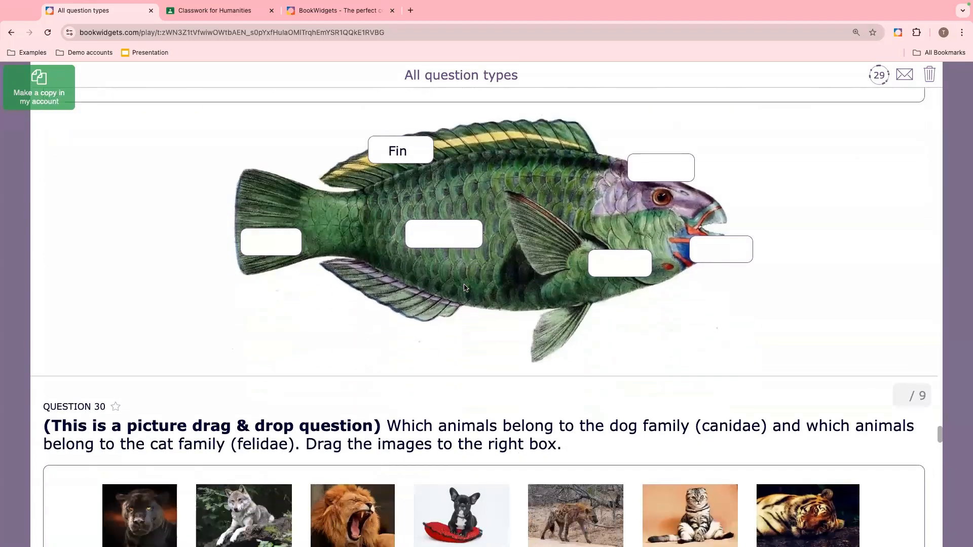
scroll(465, 288, "down", 1)
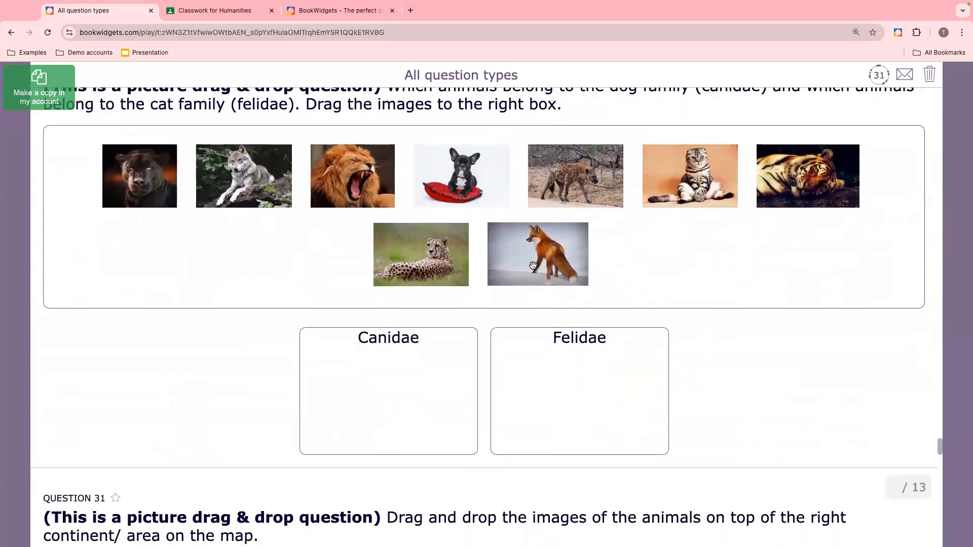
left_click_drag(482, 192, 400, 400)
- Place the moose picture on North America on the world map question
scroll(400, 400, "down", 6)
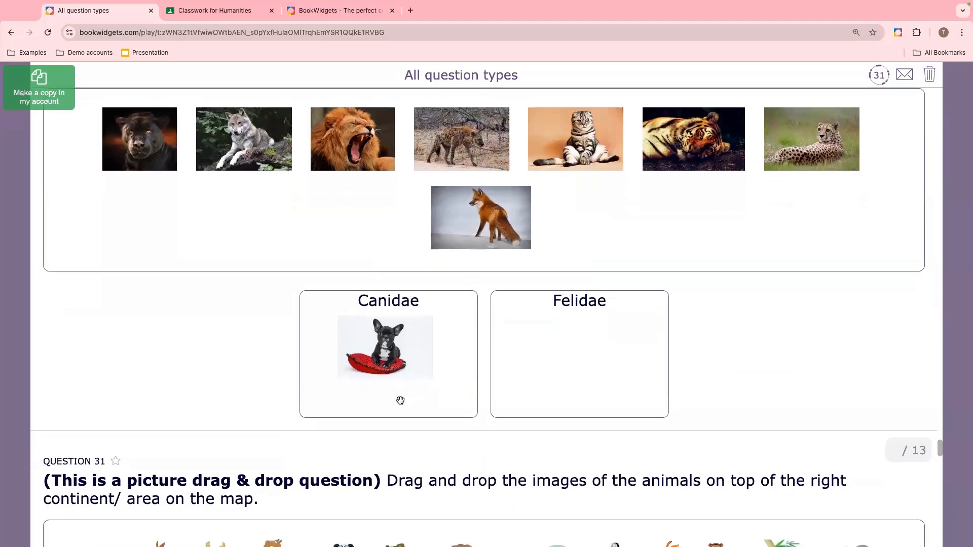
scroll(402, 405, "down", 2)
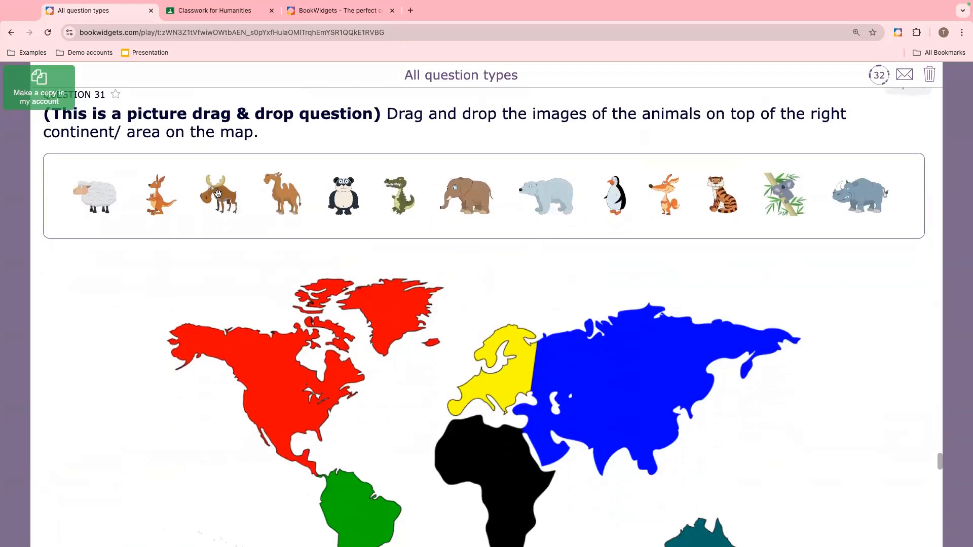
left_click_drag(218, 194, 287, 312)
- Group the Wolf label with the wolf picture in the group items question
scroll(244, 356, "down", 2)
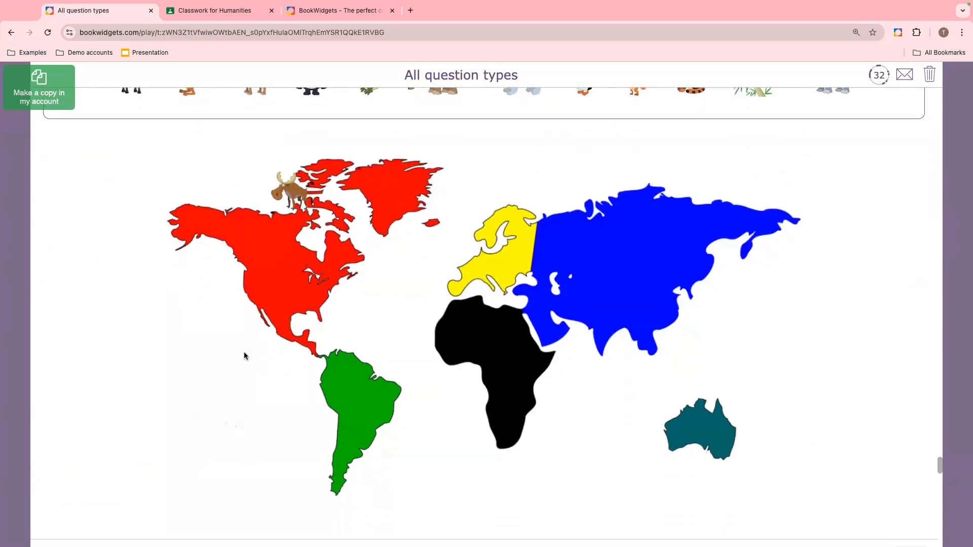
scroll(245, 356, "down", 8)
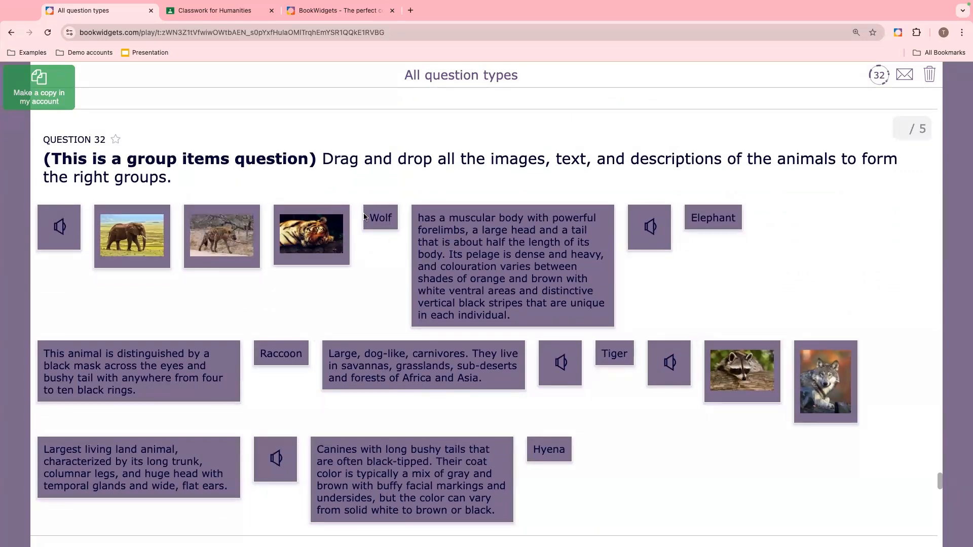
left_click_drag(364, 217, 830, 410)
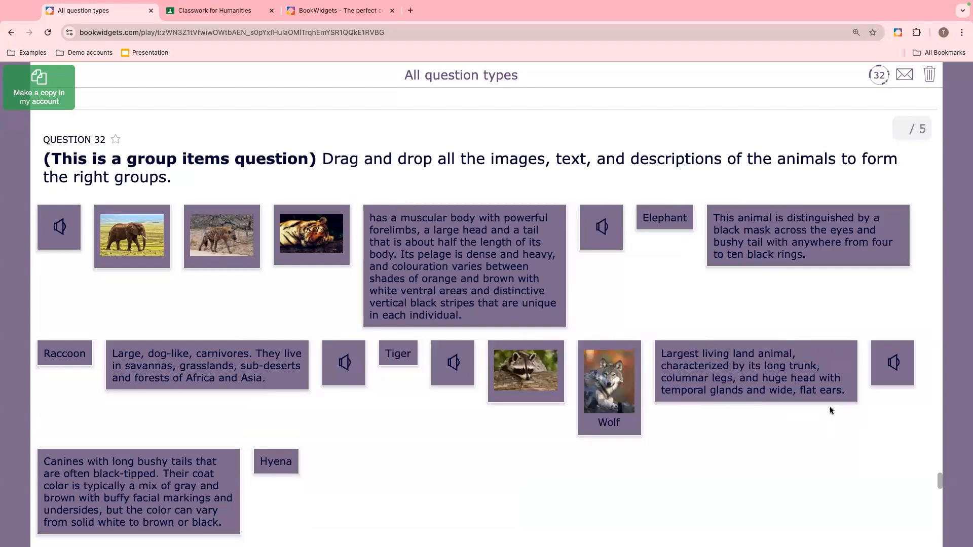
- Group an audio clip and the Hyena label with the hyena picture, and an audio clip with the tiger description
left_click(599, 230)
left_click_drag(609, 223, 205, 251)
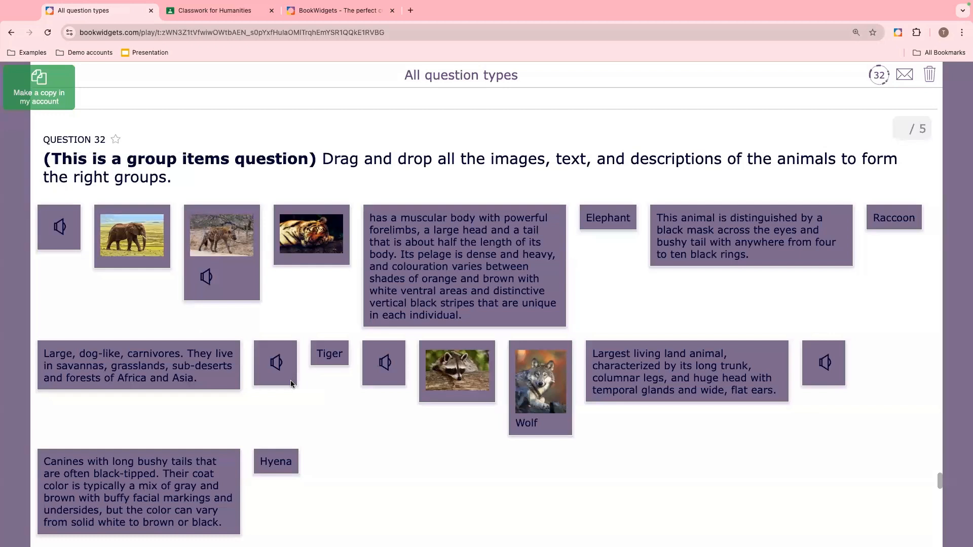
left_click_drag(277, 452, 241, 282)
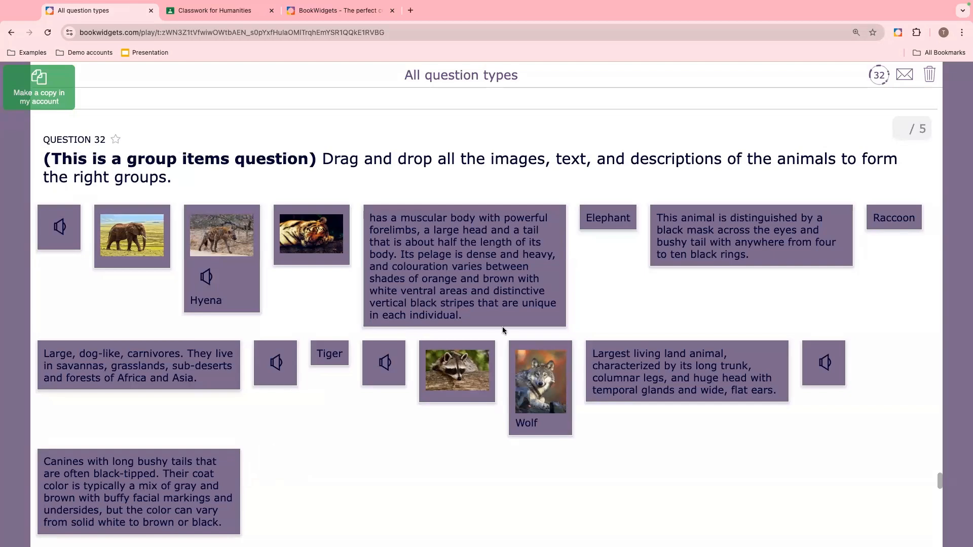
left_click_drag(498, 288, 526, 321)
- Build a compound from Ca2+ and Na+ as positive ions and CH3COO− as negative ion in the ionic compound builder
scroll(526, 323, "down", 6)
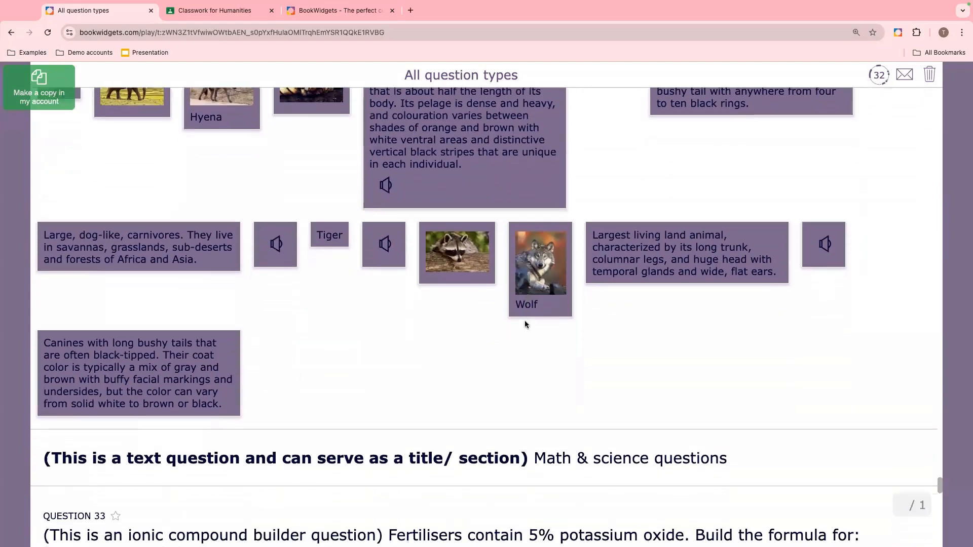
scroll(525, 325, "down", 5)
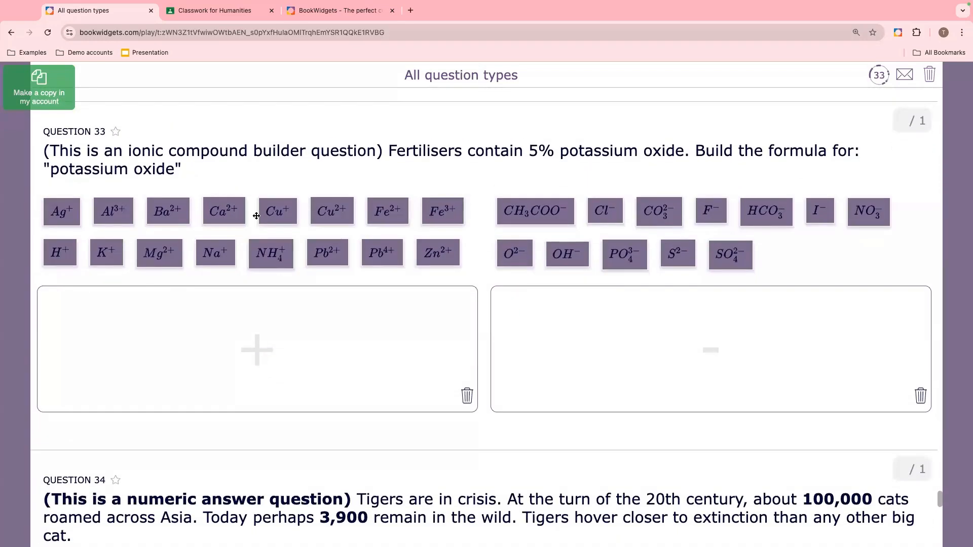
left_click_drag(221, 210, 176, 319)
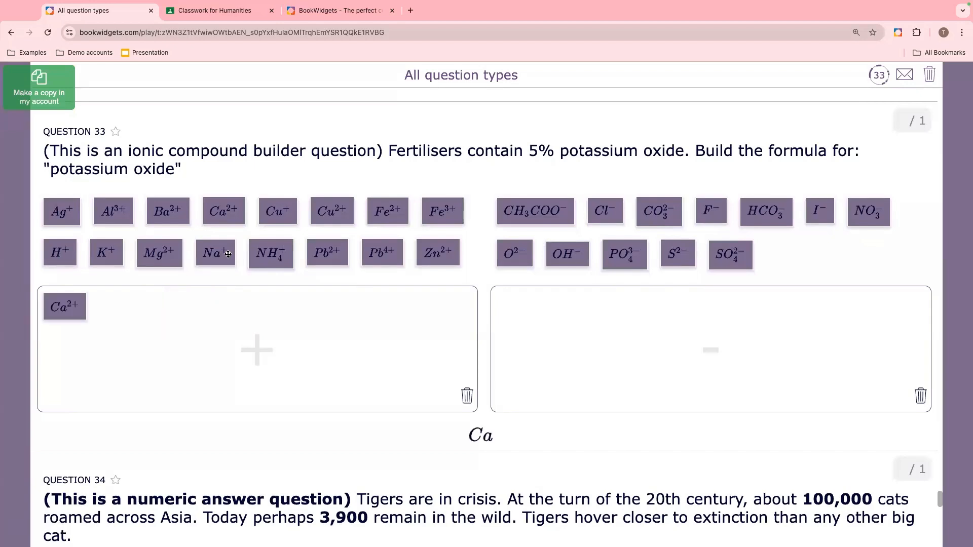
left_click_drag(215, 253, 174, 311)
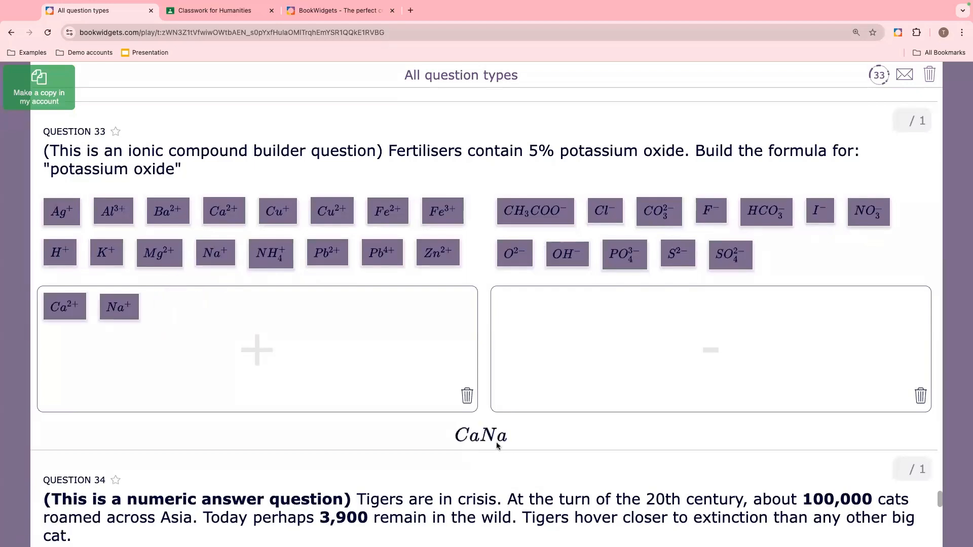
left_click_drag(548, 212, 595, 360)
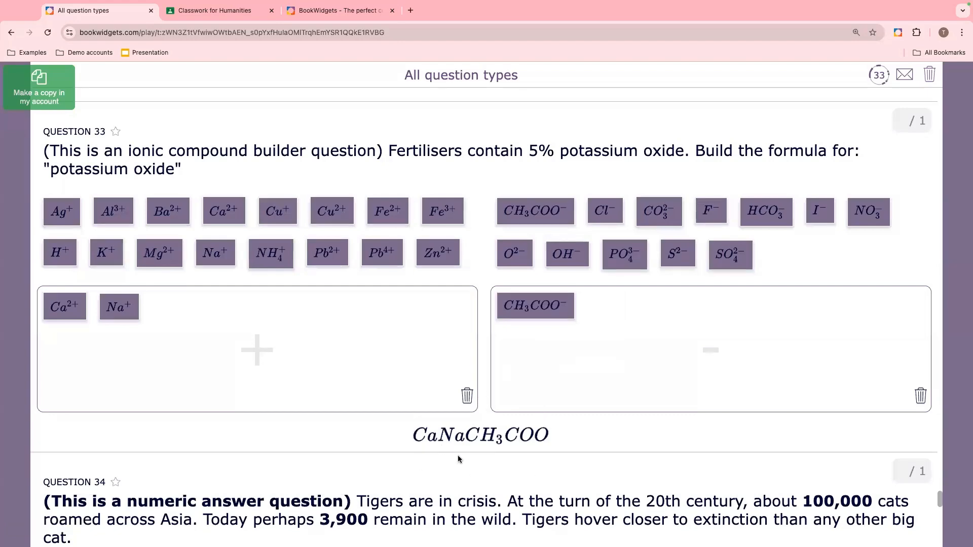
- Scroll down through the numeric answer, matrix and equations questions
scroll(458, 460, "down", 5)
scroll(458, 459, "down", 5)
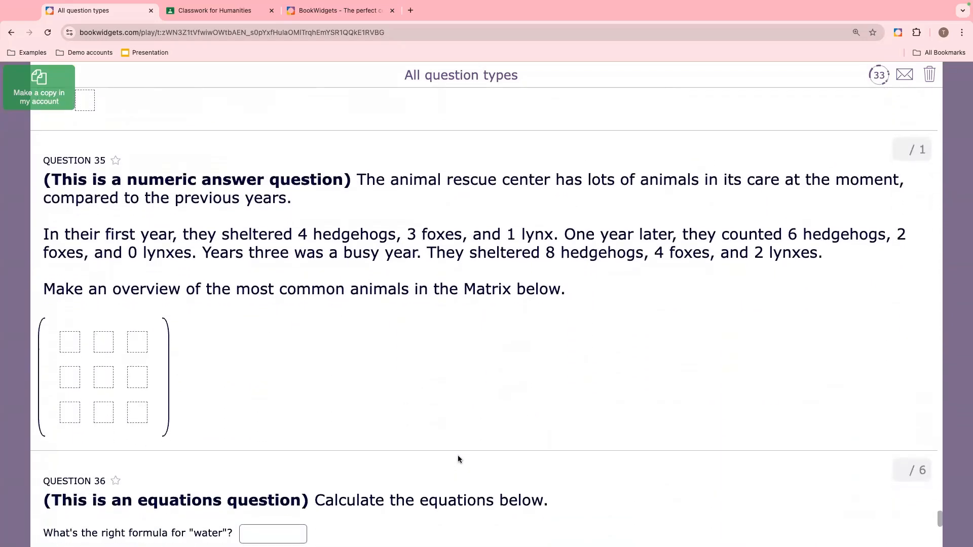
scroll(459, 459, "down", 3)
scroll(458, 459, "down", 3)
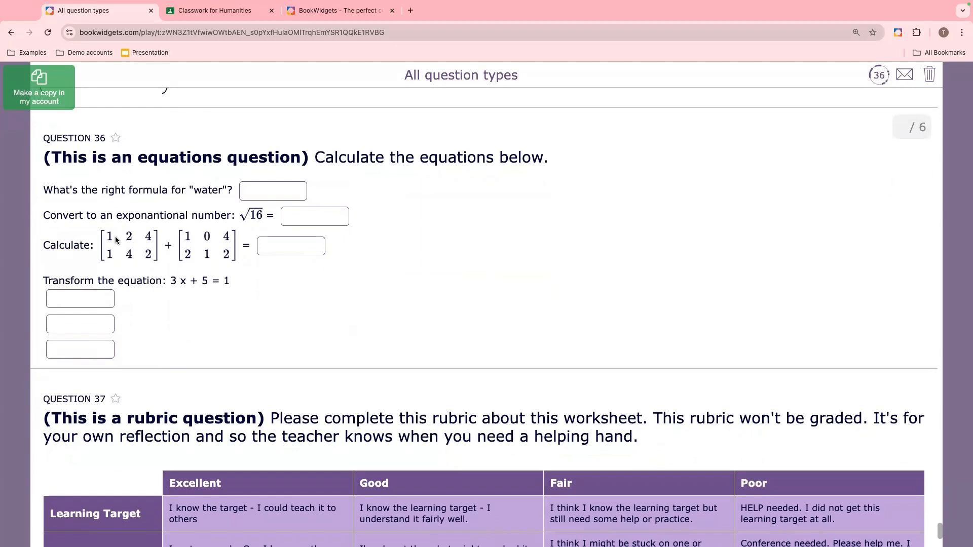
- Return to the Humanities assignment and add a multiple choice question asking "What is the capital of Spain?"
scroll(275, 332, "down", 3)
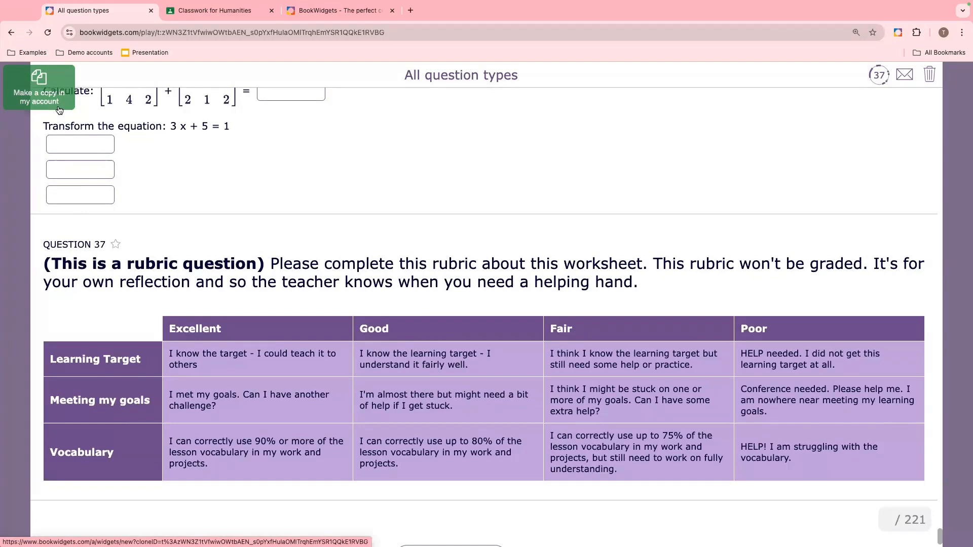
left_click(173, 12)
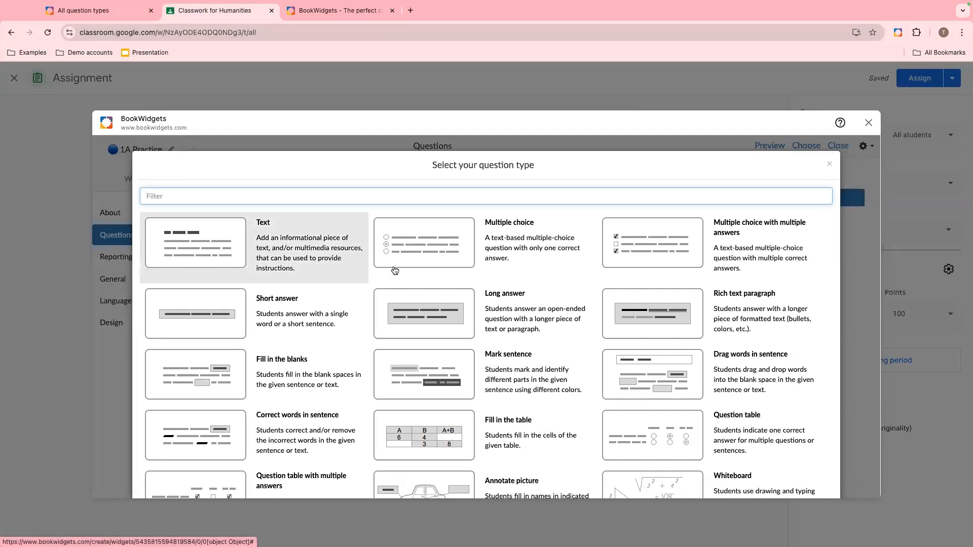
left_click(511, 259)
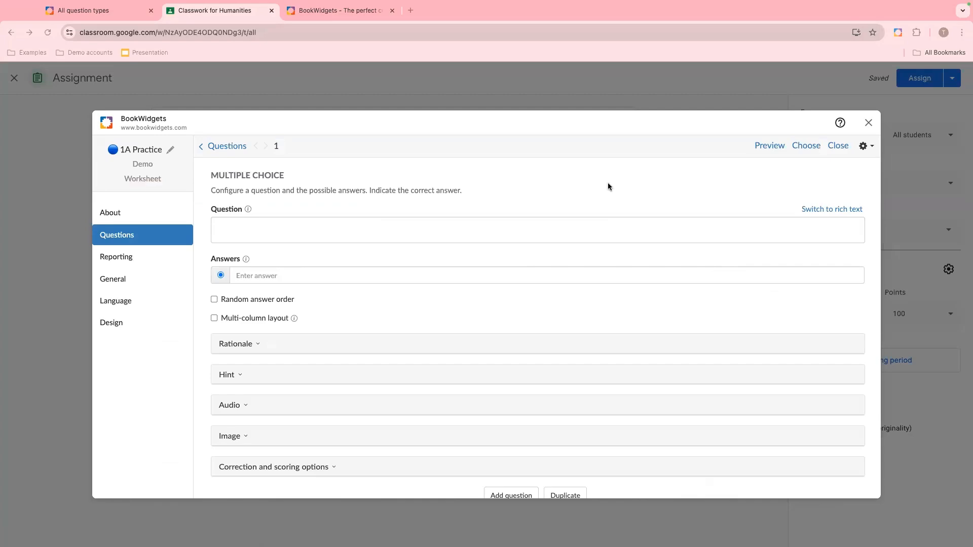
left_click(337, 222)
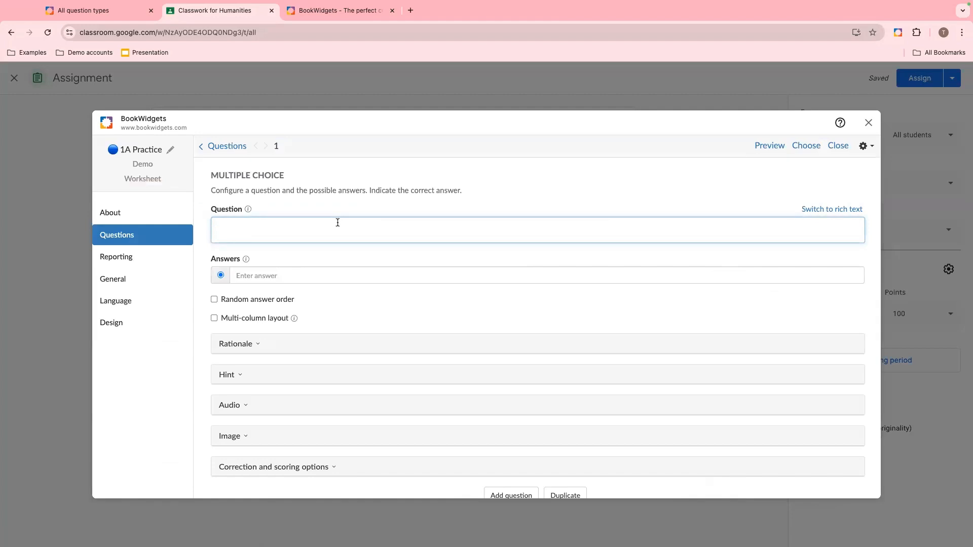
type("What is the capital of Spain?")
- Enter the answer options Barcelona, Madrid, Valencia and Disneyland
left_click(269, 276)
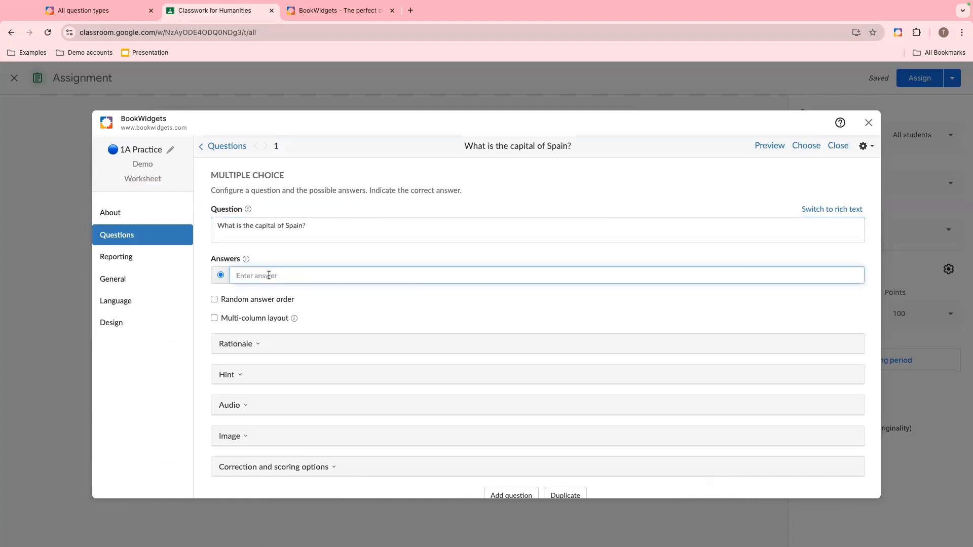
type("Barcelona")
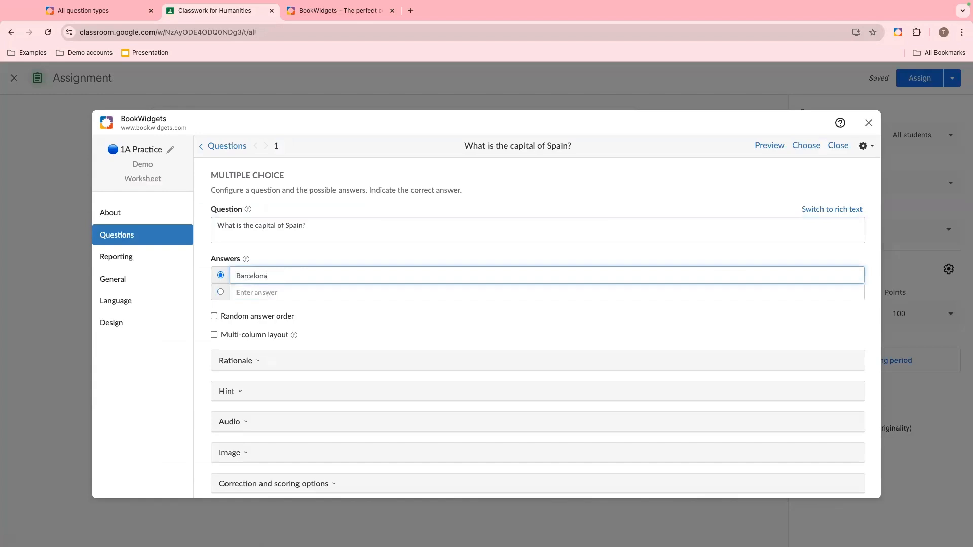
left_click(277, 293)
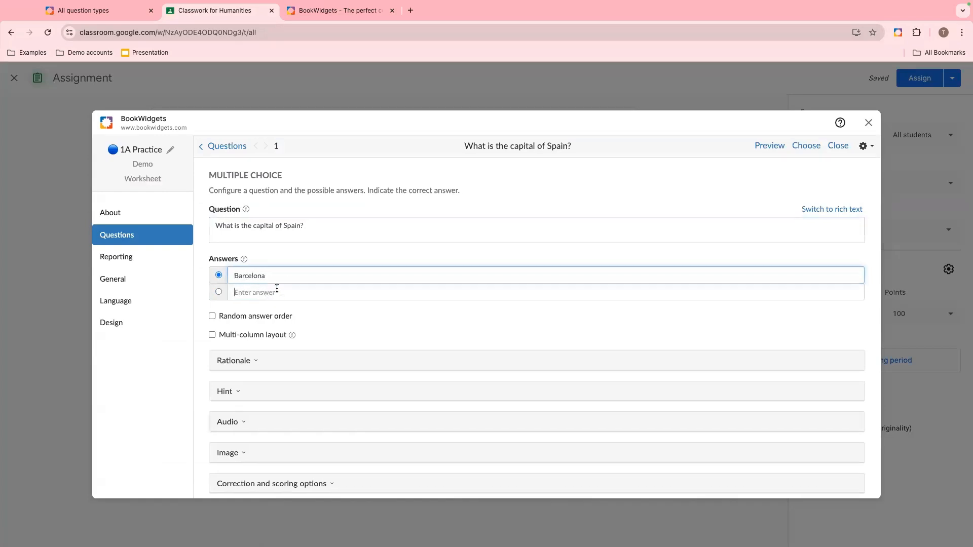
type("Madrid")
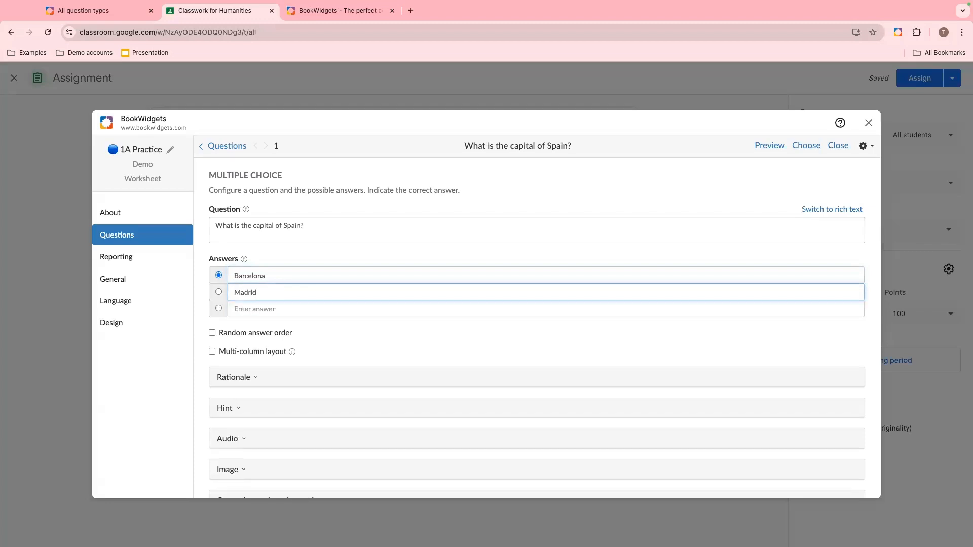
left_click(280, 308)
type("Valen")
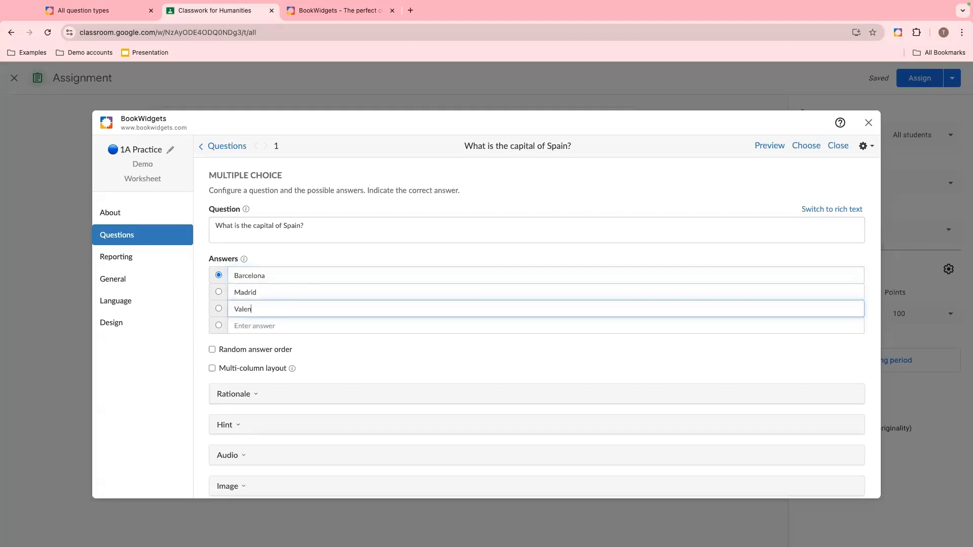
type("cia")
left_click(279, 326)
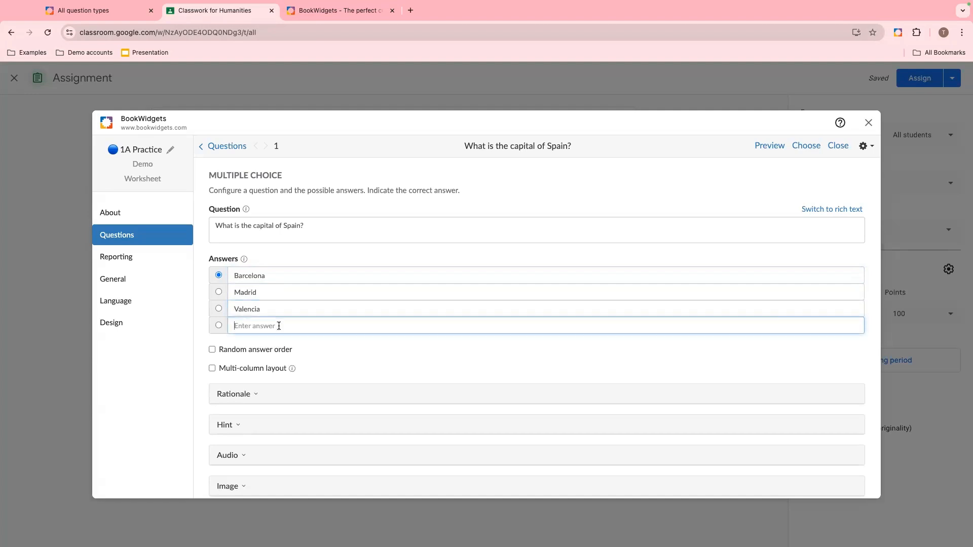
type("Disneyland")
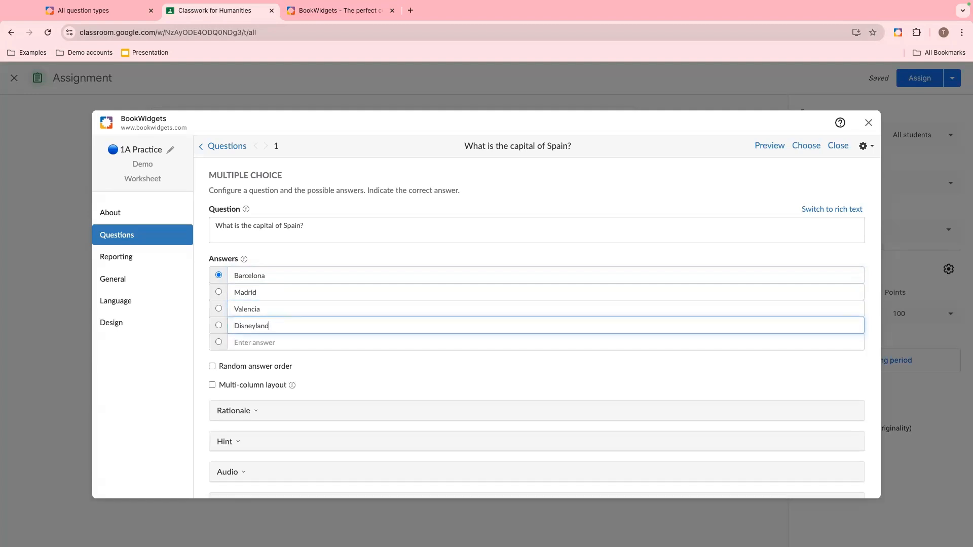
- Mark Madrid as the correct answer and enable random answer order
left_click(218, 309)
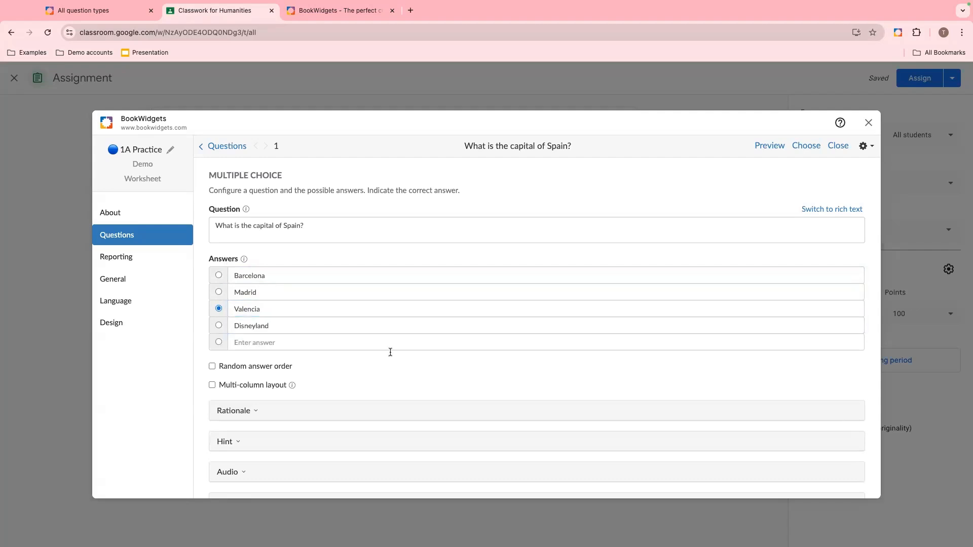
scroll(390, 353, "down", 1)
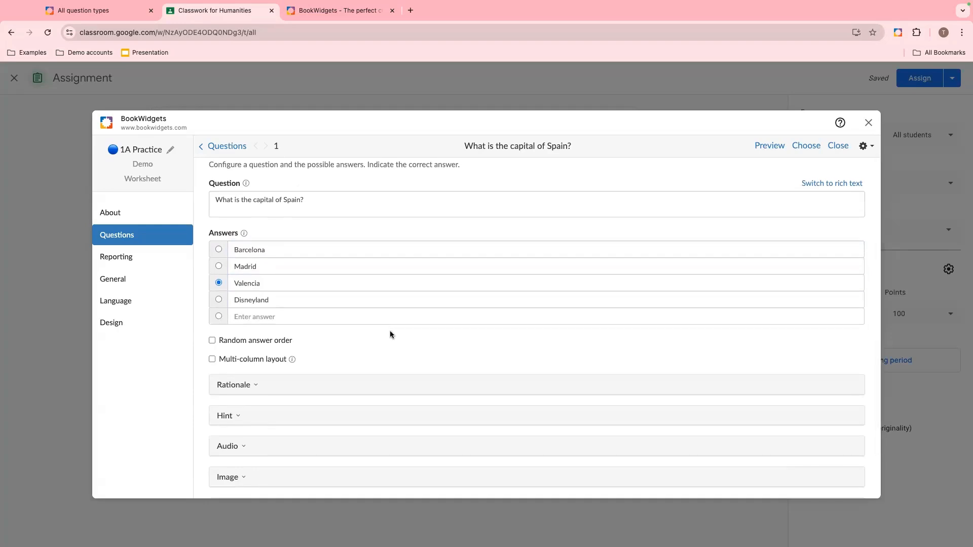
scroll(390, 331, "down", 2)
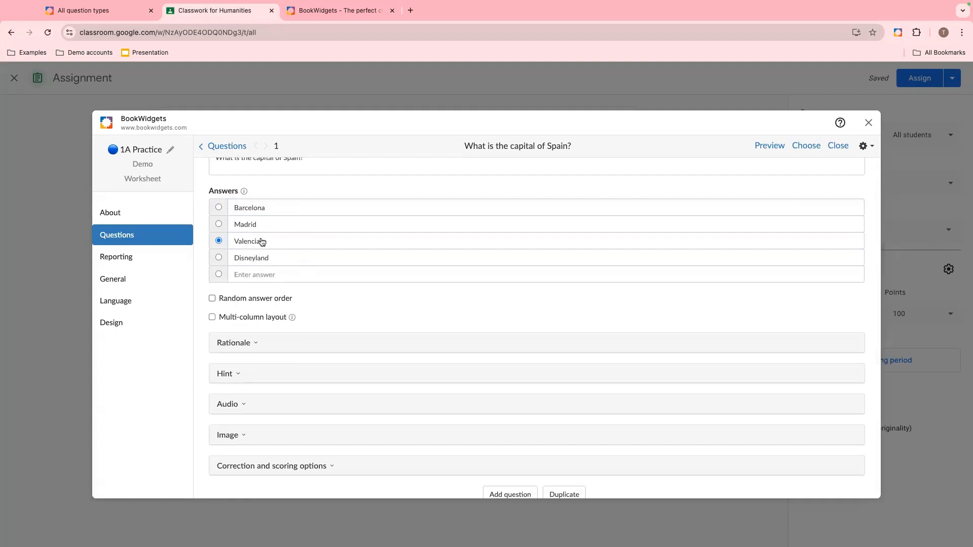
left_click(218, 224)
left_click(212, 298)
- Inspect the Rationale and Hint sections of the question
scroll(357, 318, "down", 1)
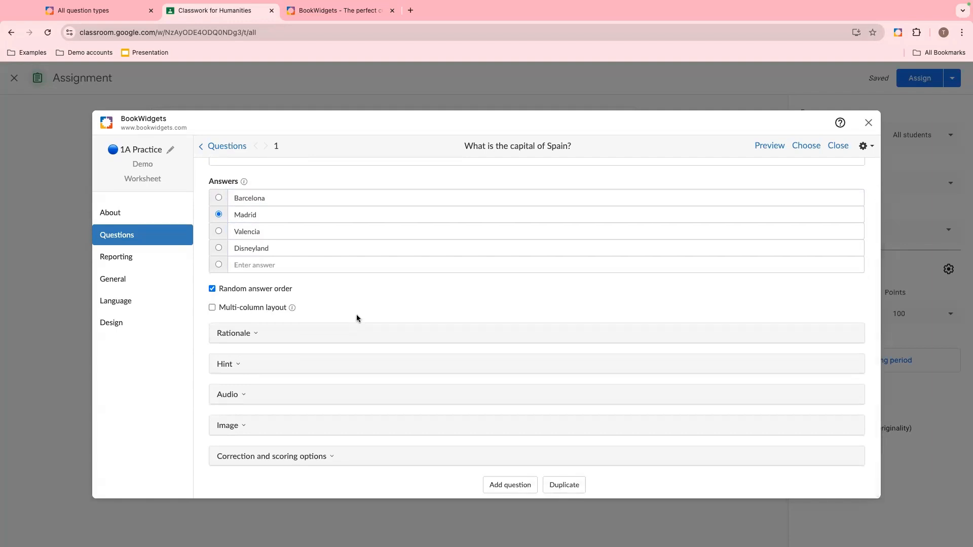
left_click(252, 339)
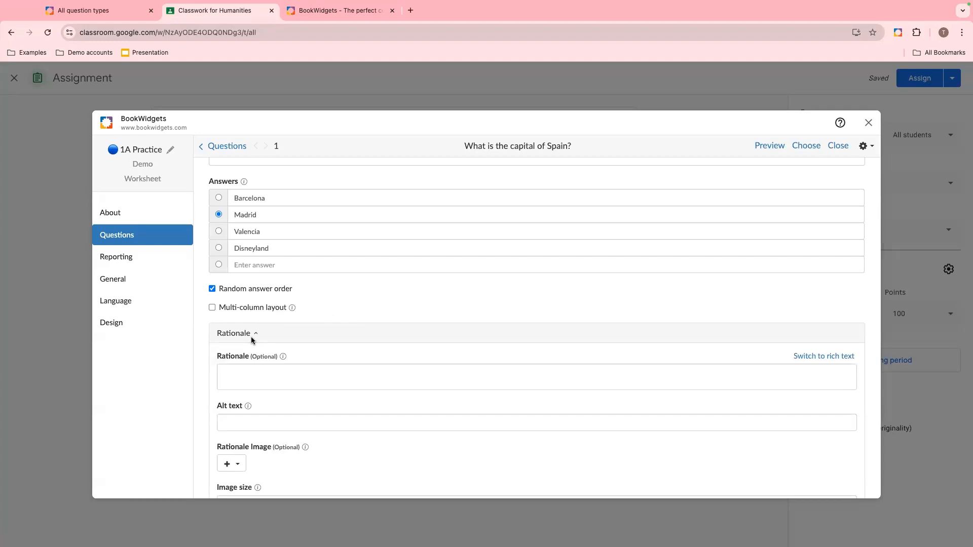
left_click(251, 339)
left_click(239, 364)
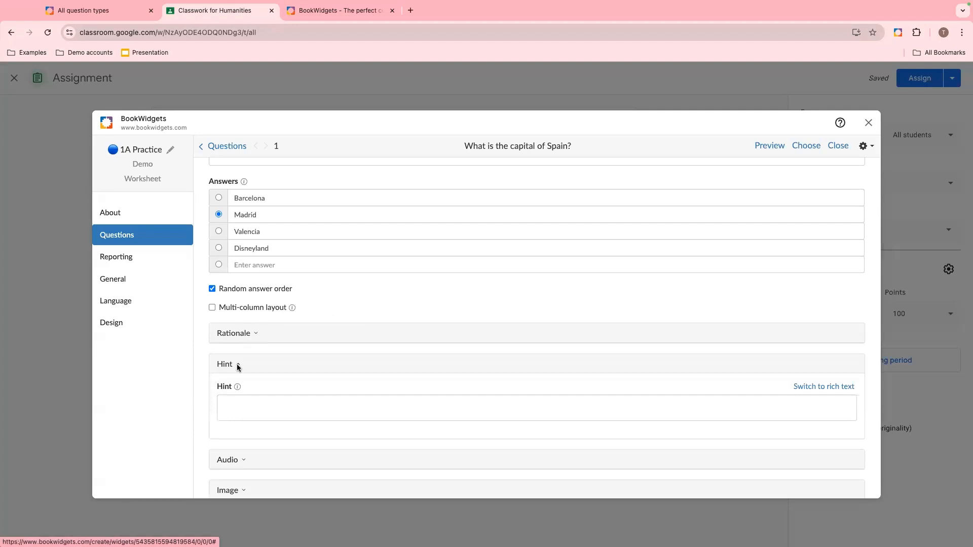
left_click(236, 404)
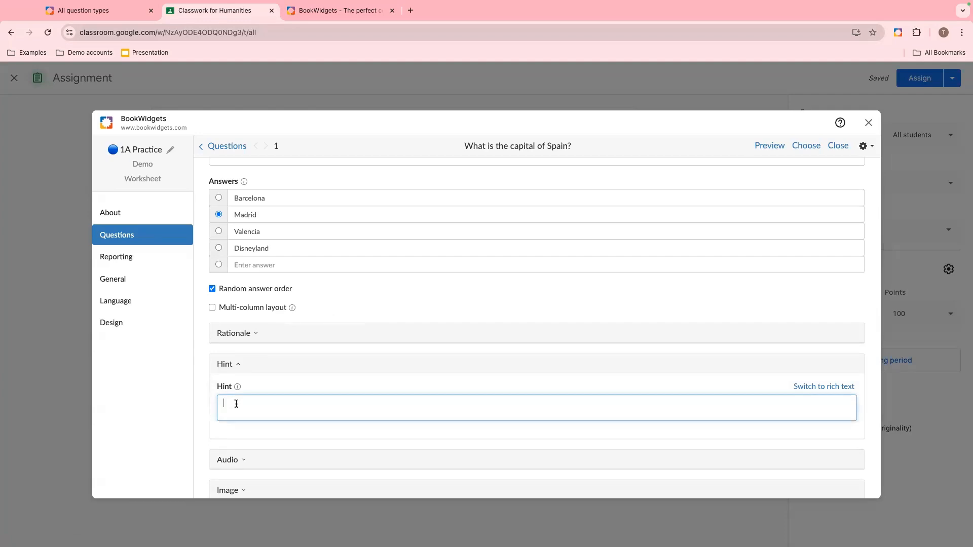
left_click(238, 365)
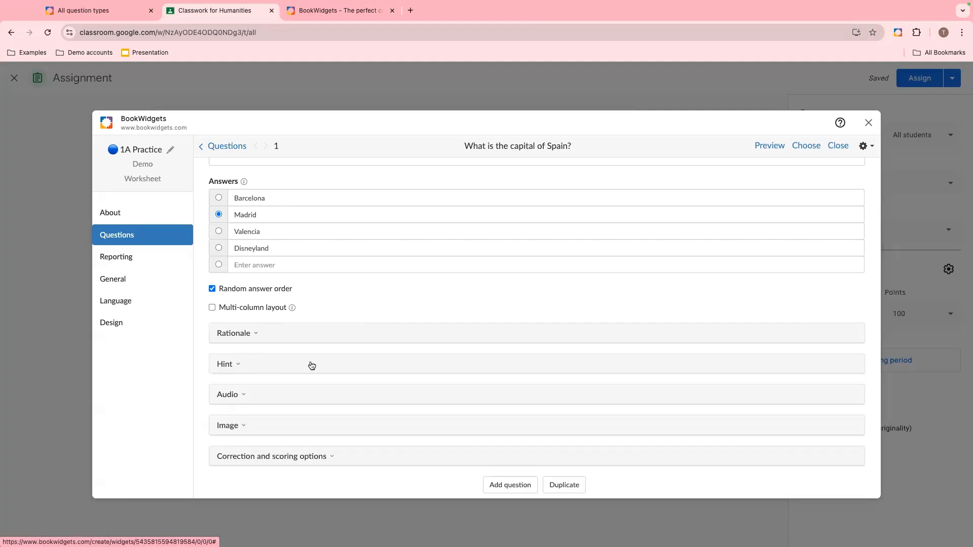
- Record a short audio fragment for the question and set its maximum play count to 3
left_click(242, 400)
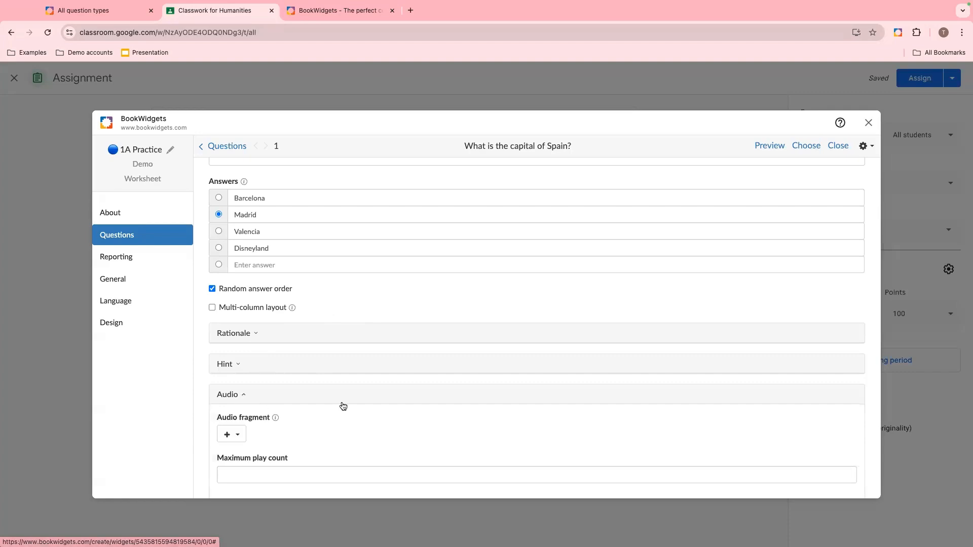
scroll(343, 406, "down", 2)
scroll(344, 406, "down", 1)
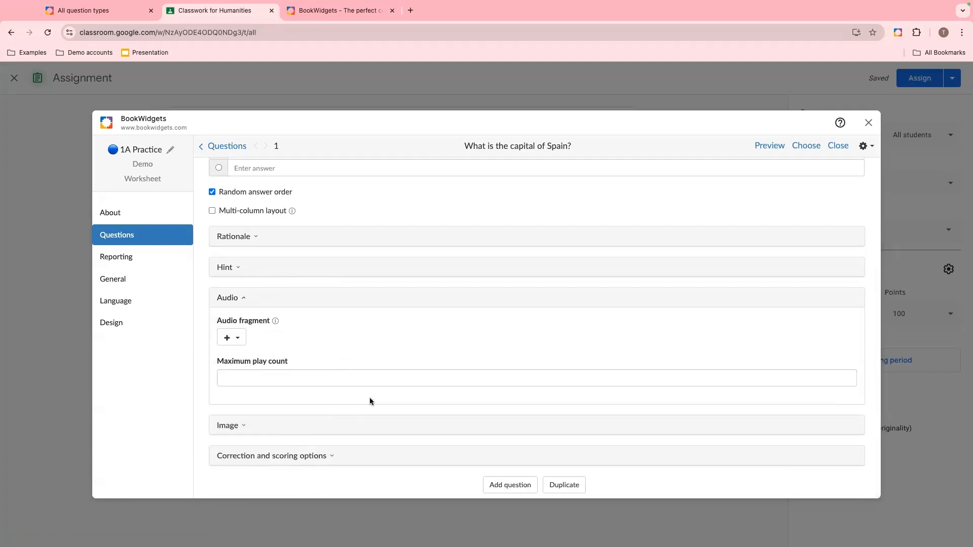
left_click(232, 340)
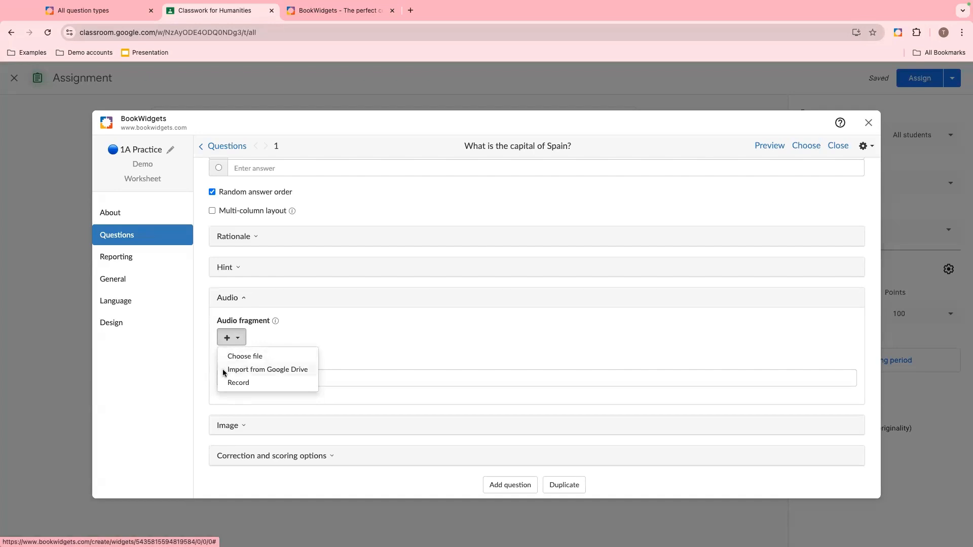
left_click(230, 383)
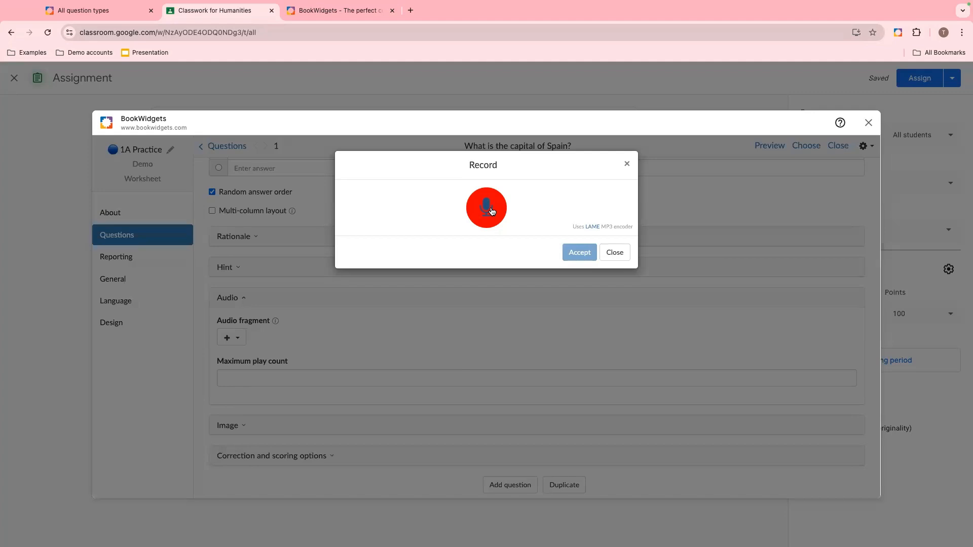
left_click(487, 208)
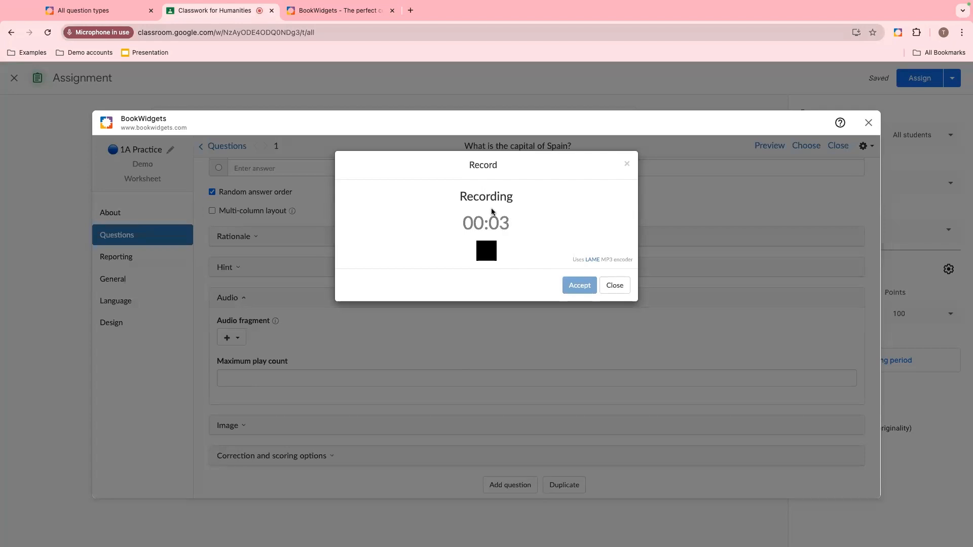
left_click(490, 251)
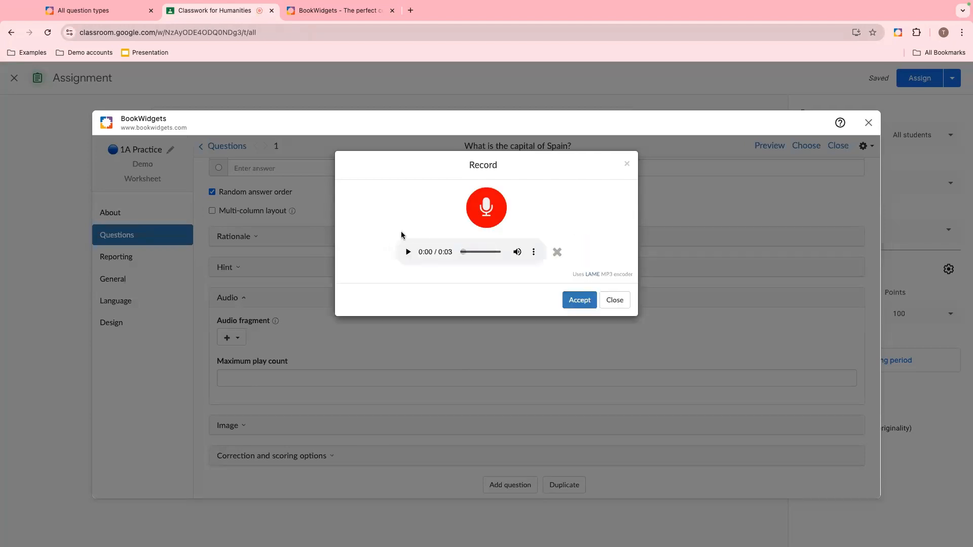
left_click(408, 253)
left_click(570, 300)
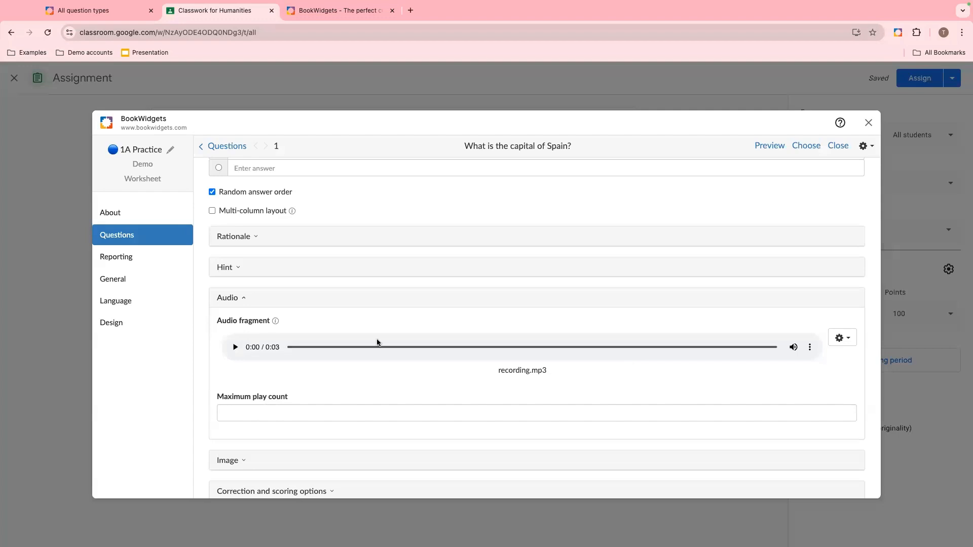
left_click(247, 408)
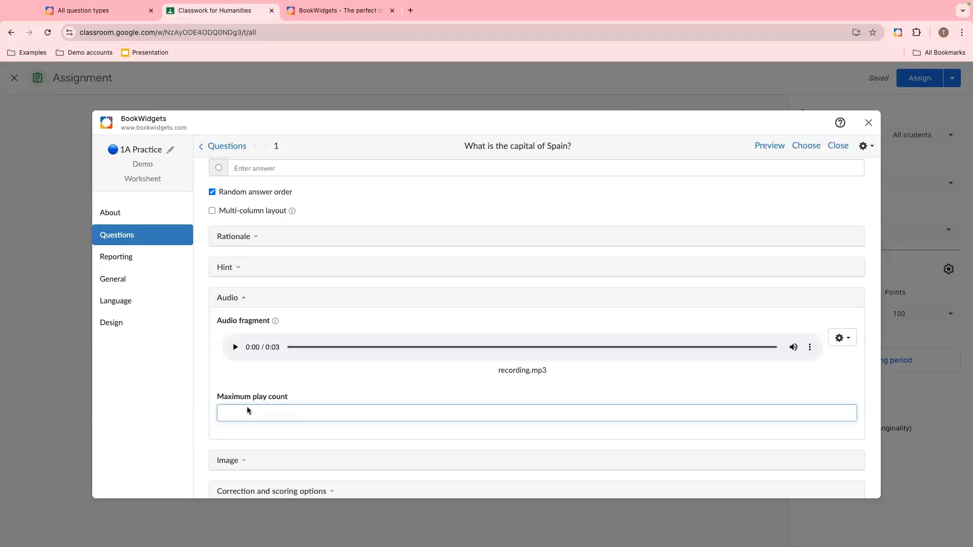
scroll(248, 410, "down", 2)
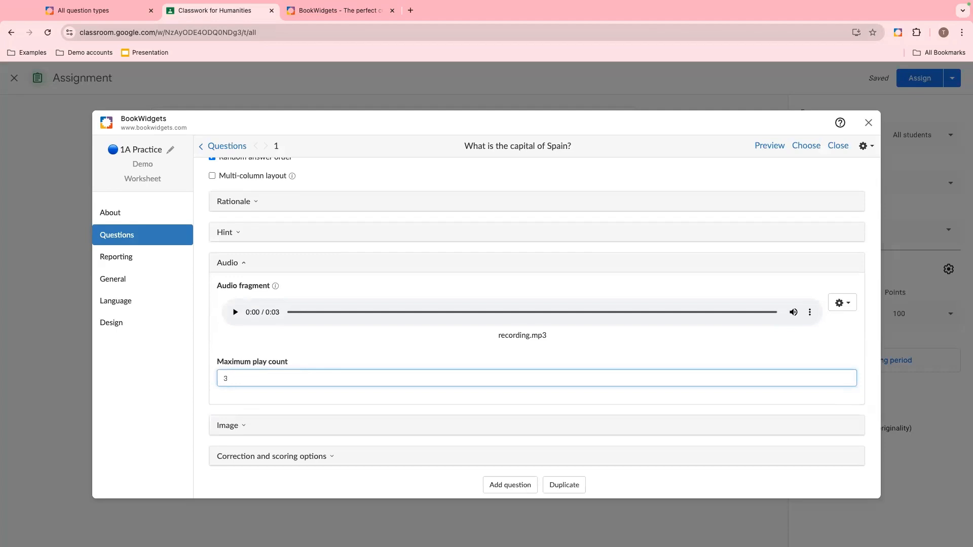
- Inspect the Image and Correction and scoring options sections
left_click(256, 432)
scroll(328, 402, "down", 3)
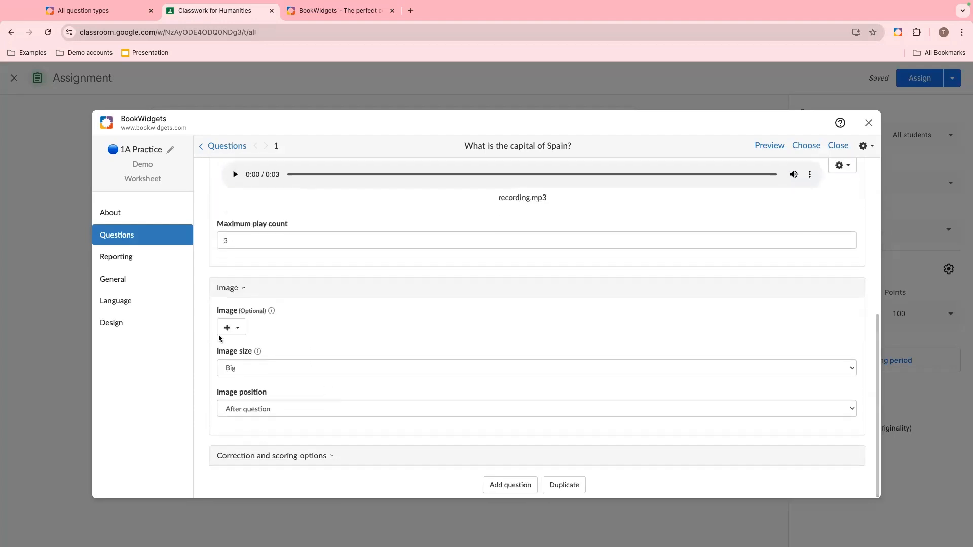
left_click(242, 290)
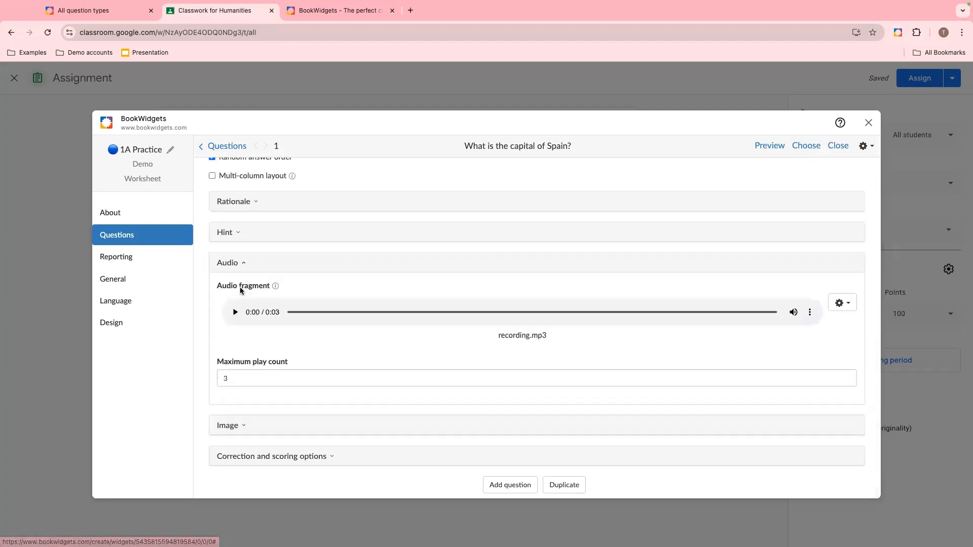
left_click(269, 462)
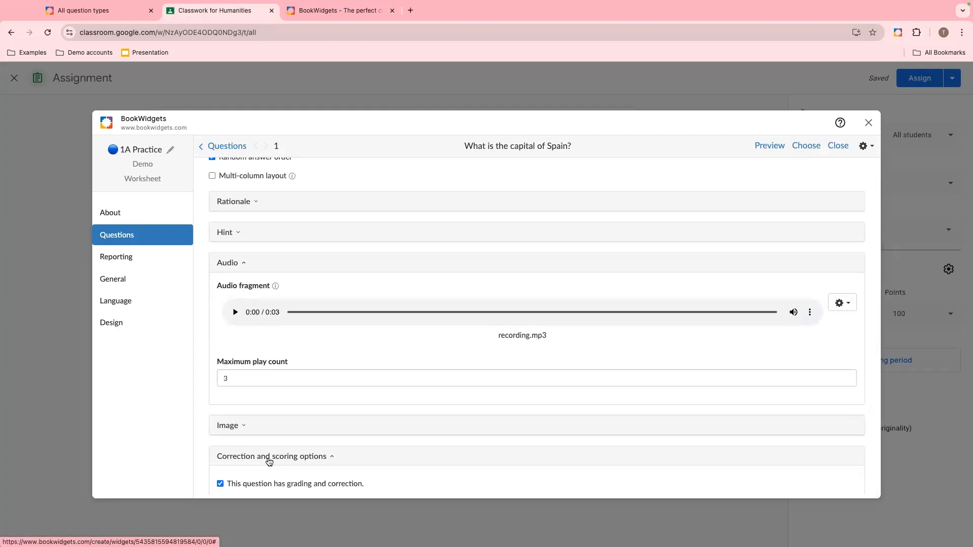
scroll(299, 460, "down", 3)
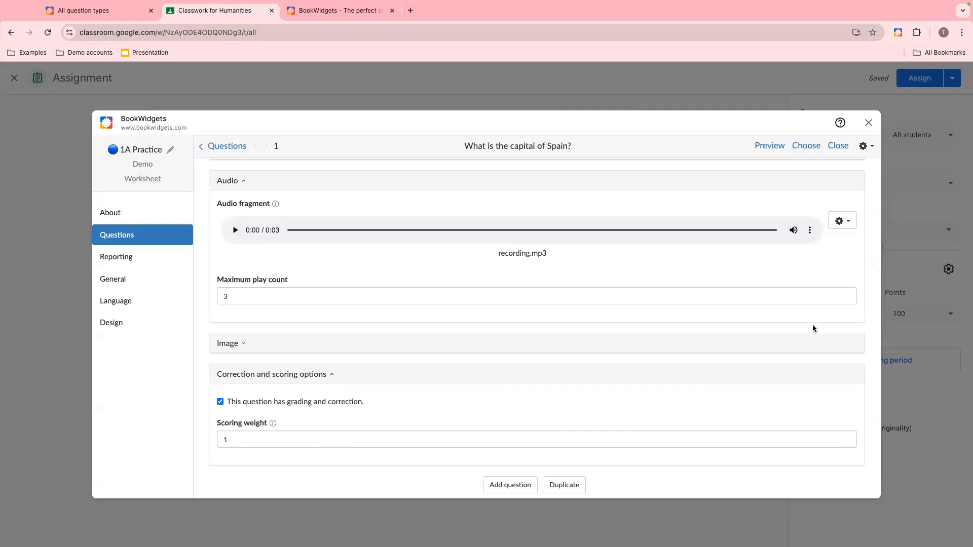
- Add a new Annotate picture question with the text "Name the capital cities of the countries on the map."
left_click(500, 482)
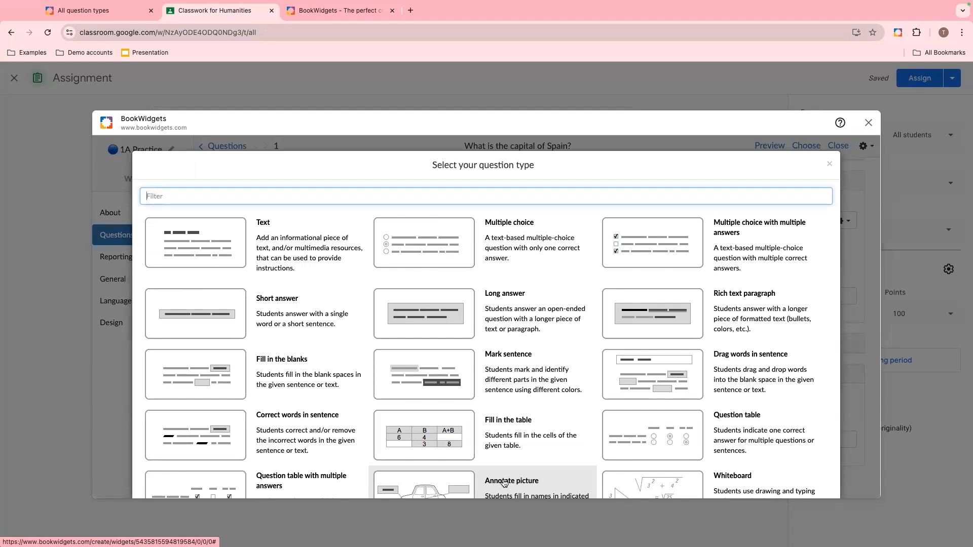
scroll(511, 381, "down", 3)
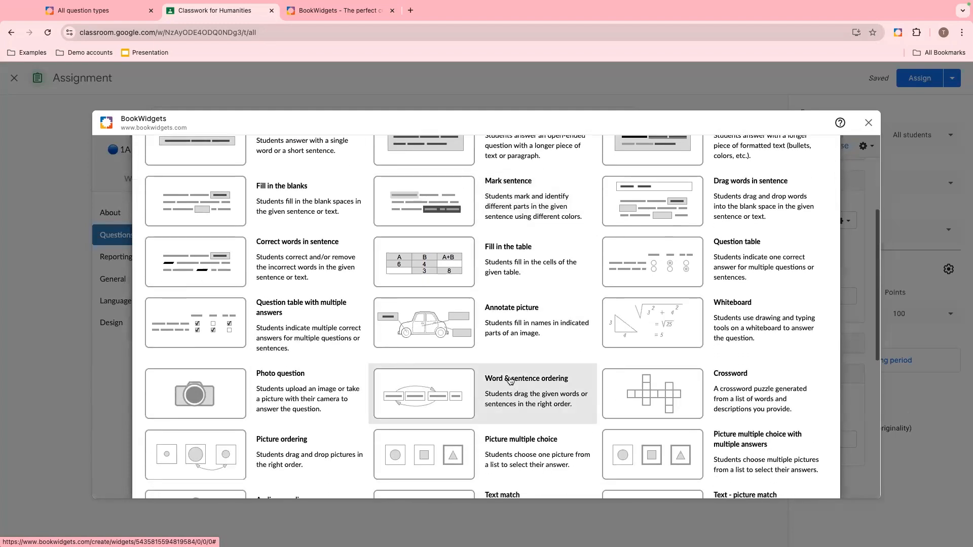
left_click(511, 320)
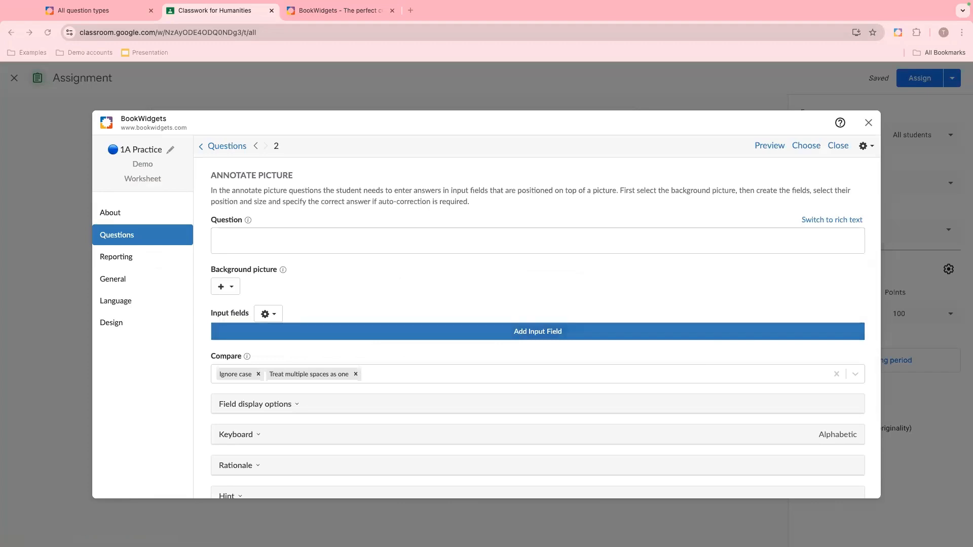
left_click(274, 241)
type("Name the capital cities of the countries on the map.")
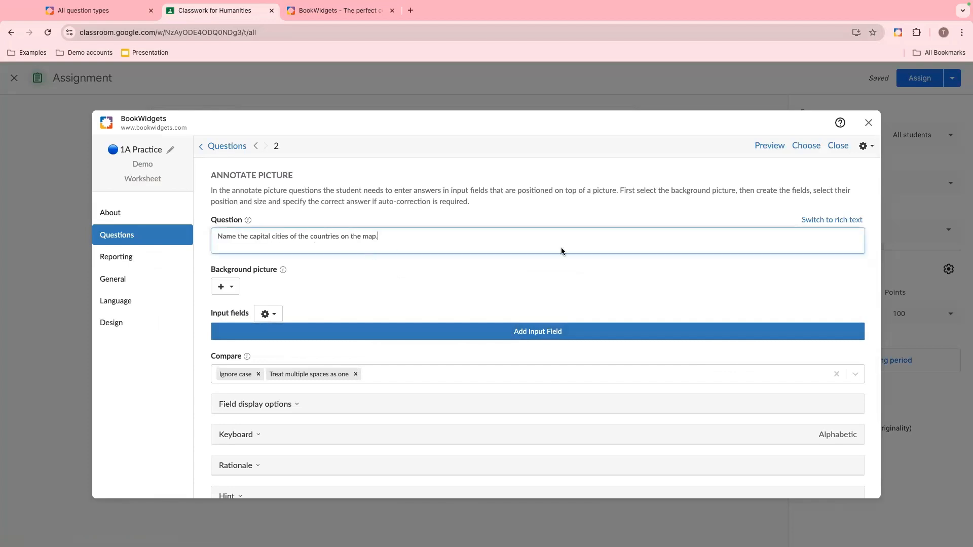
- Switch the question to rich text and make "capital cities" bold and underlined
left_click(815, 222)
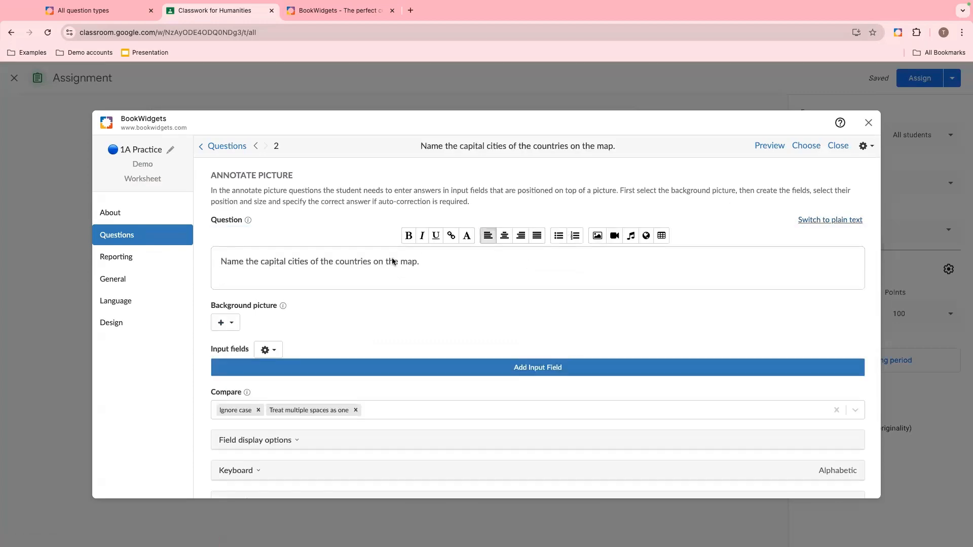
left_click_drag(261, 262, 295, 263)
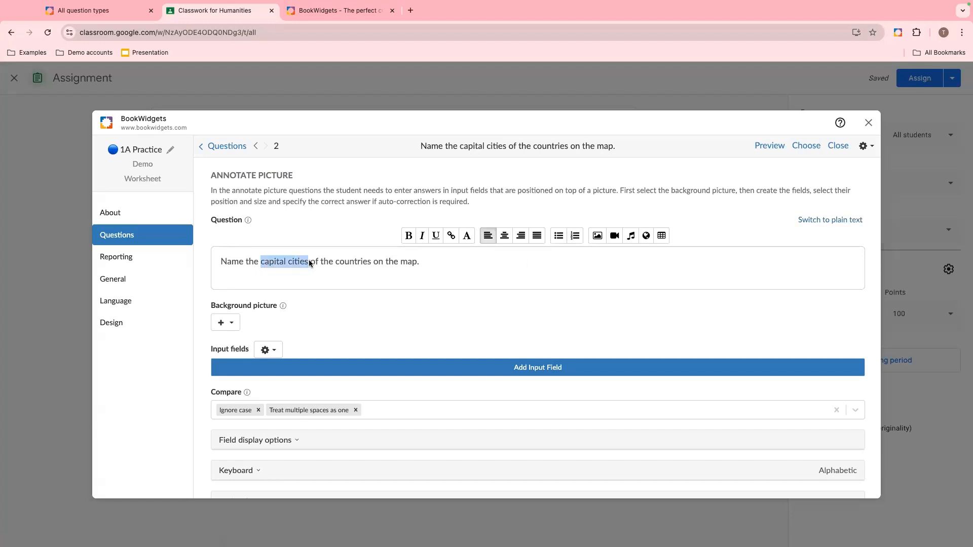
left_click(408, 236)
left_click(435, 236)
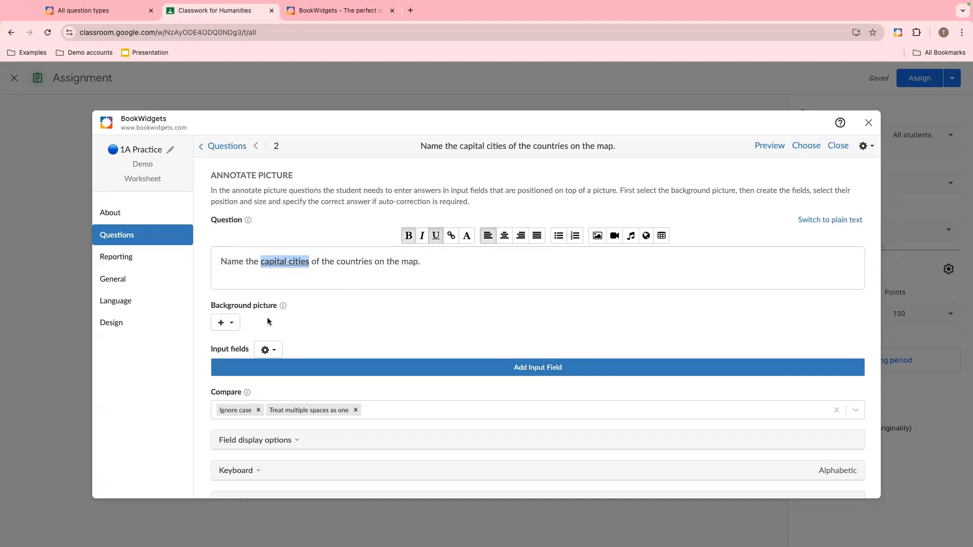
- Search online images for "europe country map" and set the blue Europe map as the background picture
left_click(226, 321)
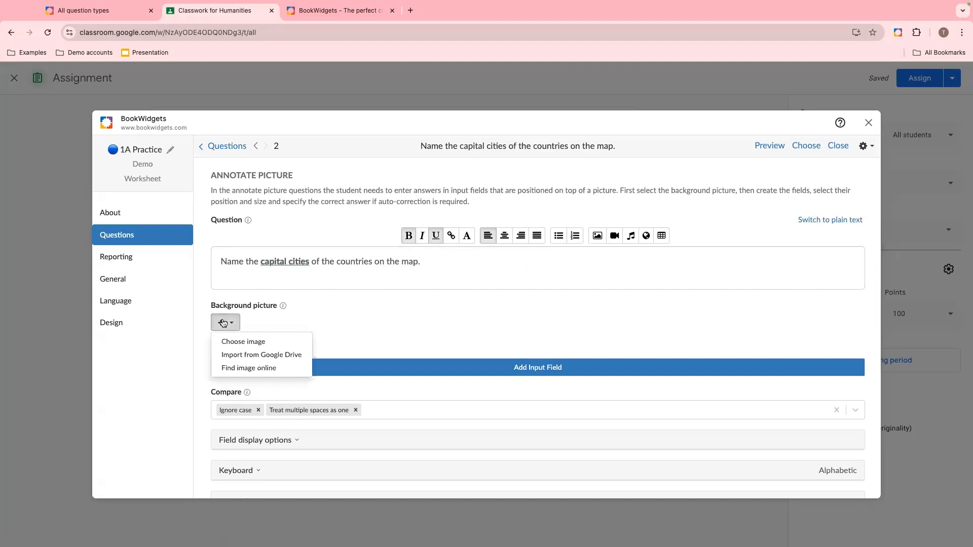
left_click(235, 372)
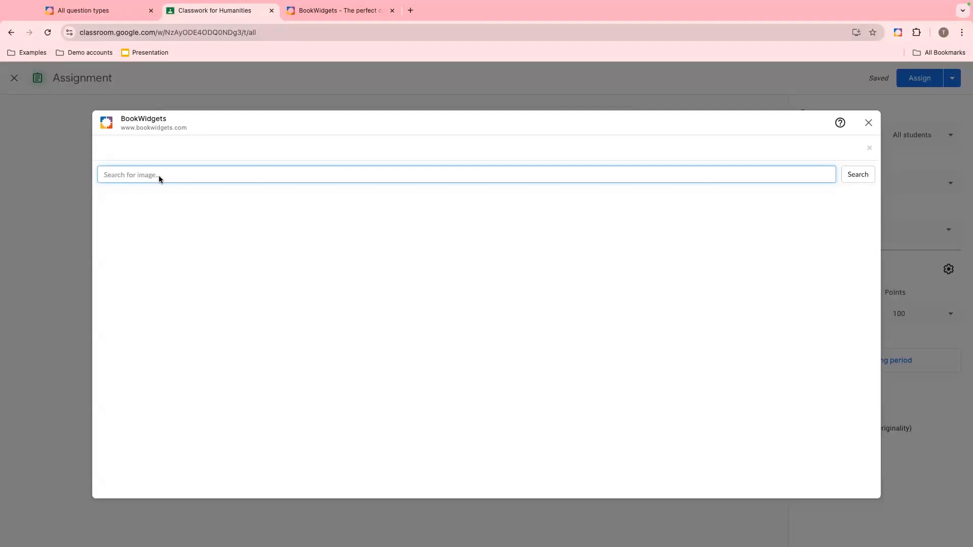
type("europe country map")
key("Return")
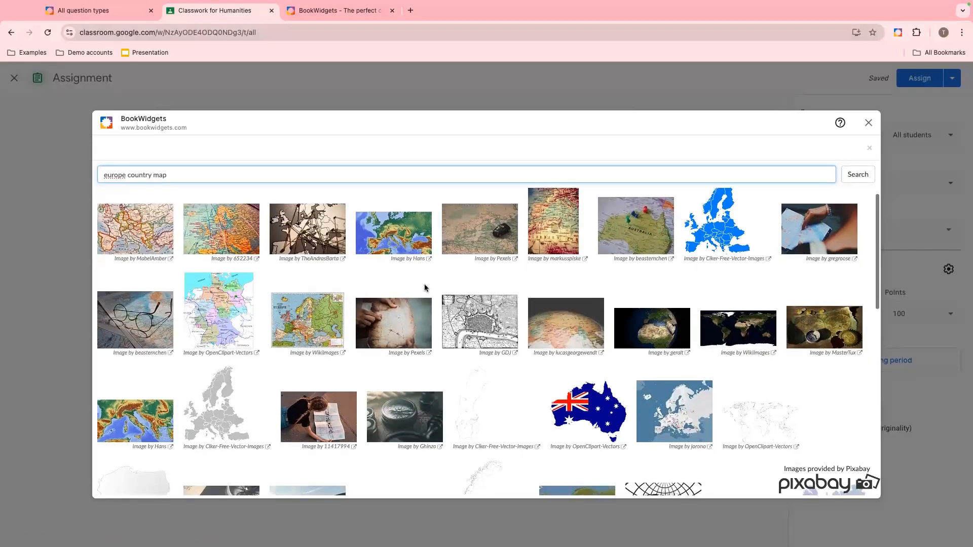
scroll(425, 288, "down", 2)
scroll(425, 288, "down", 5)
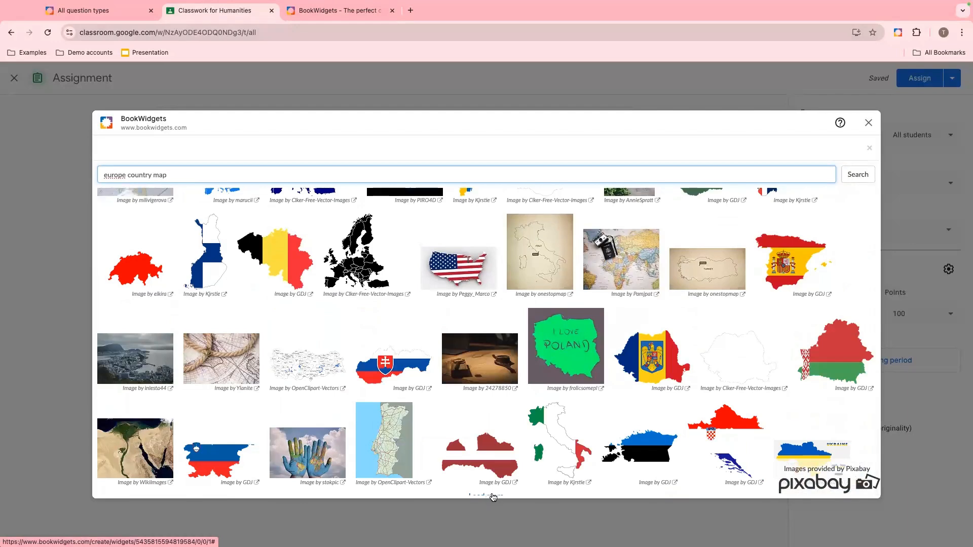
left_click(493, 497)
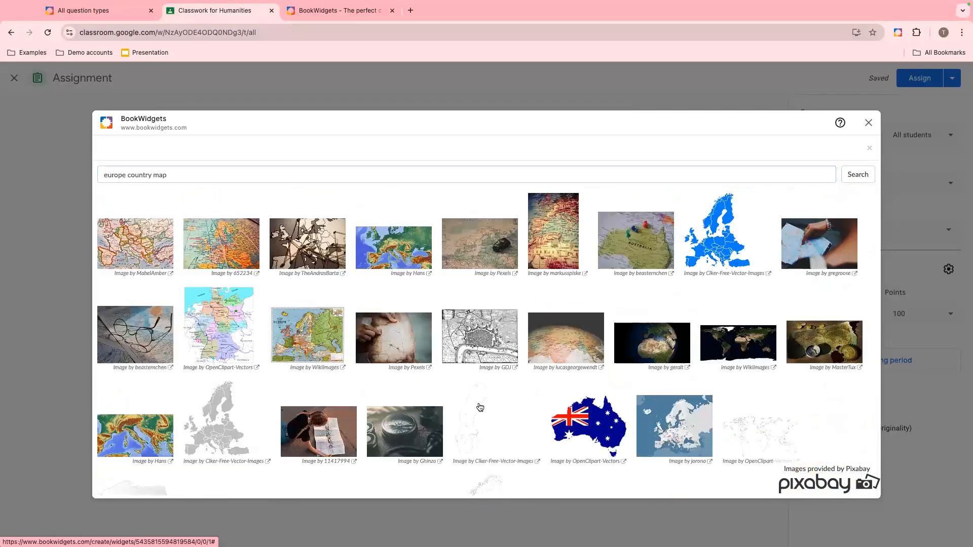
scroll(426, 322, "down", 1)
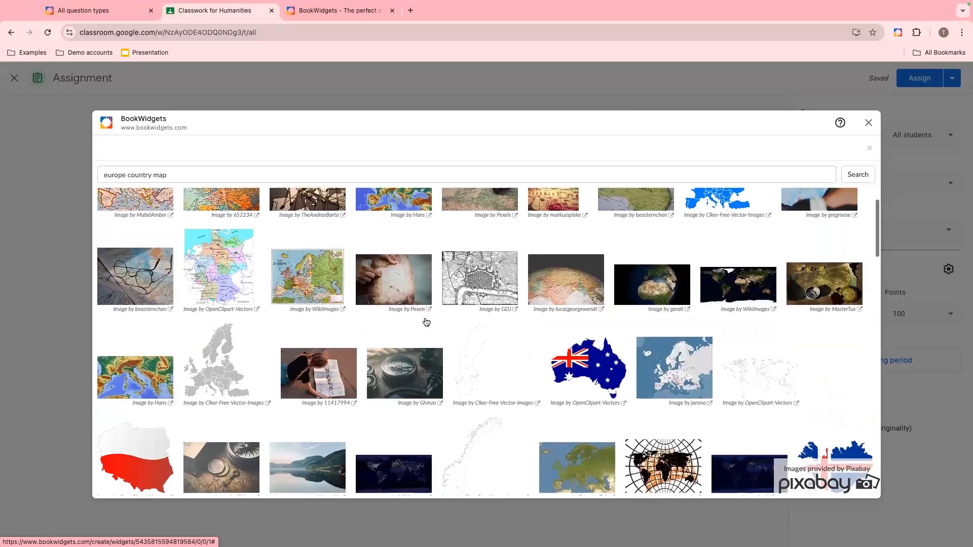
scroll(426, 322, "up", 1)
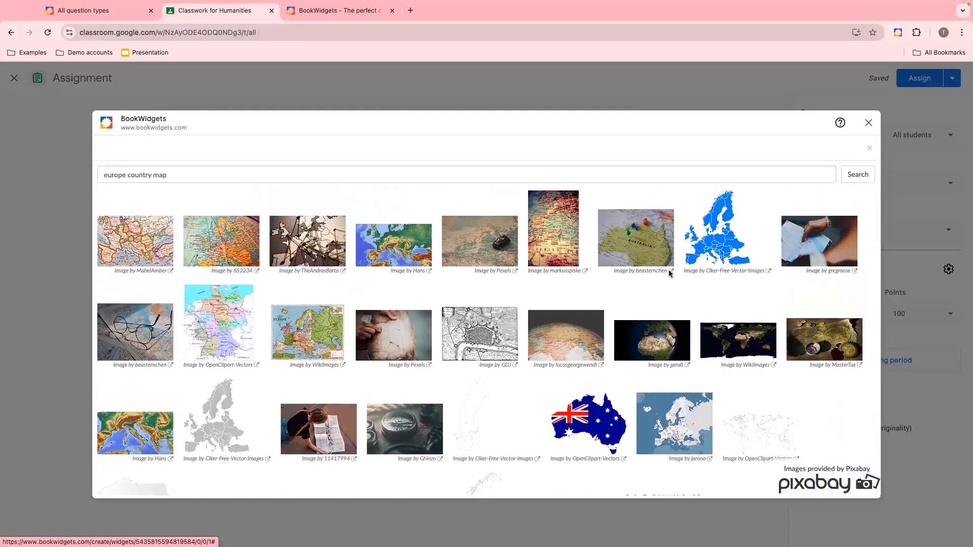
left_click(713, 233)
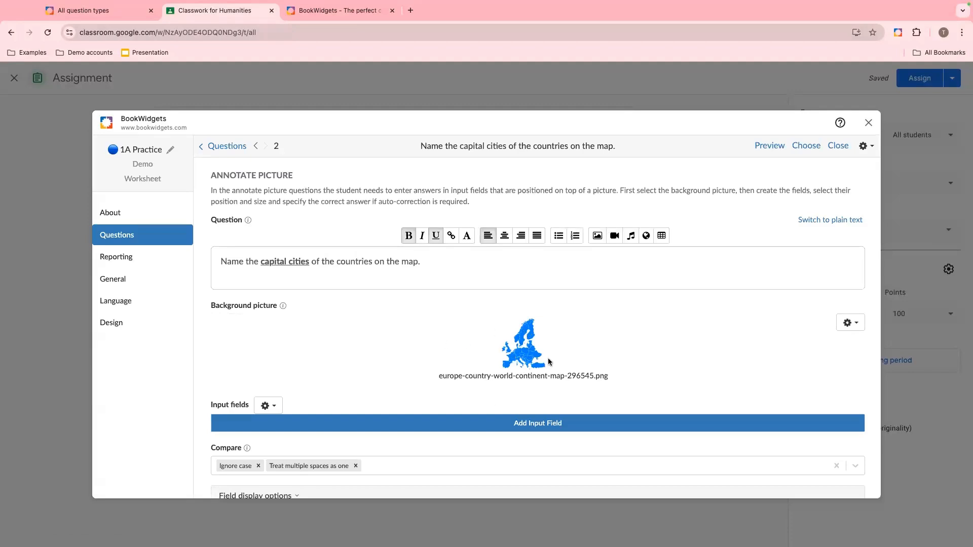
- Add an input field with correct answer Brussels, placing its marker on Belgium and its label over the North Sea
left_click(534, 427)
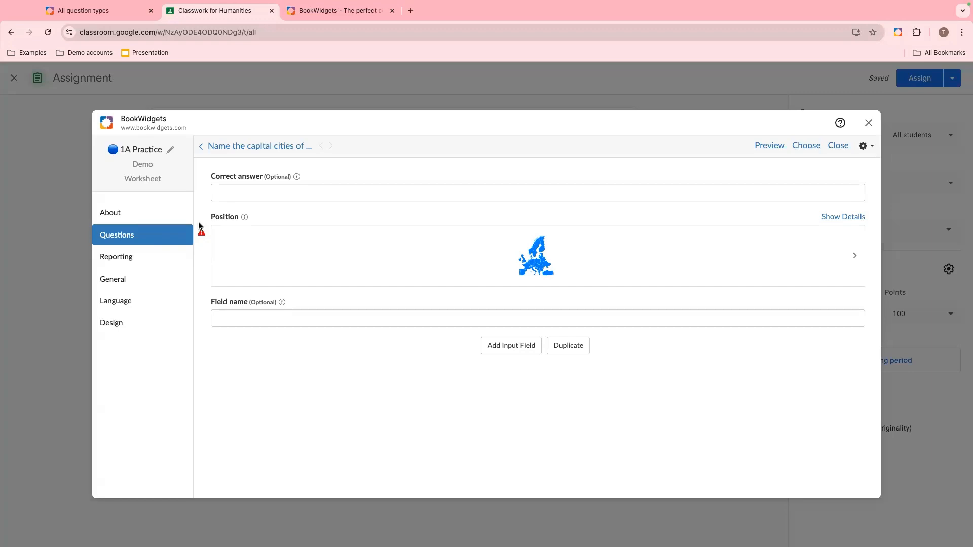
mouse_move(202, 236)
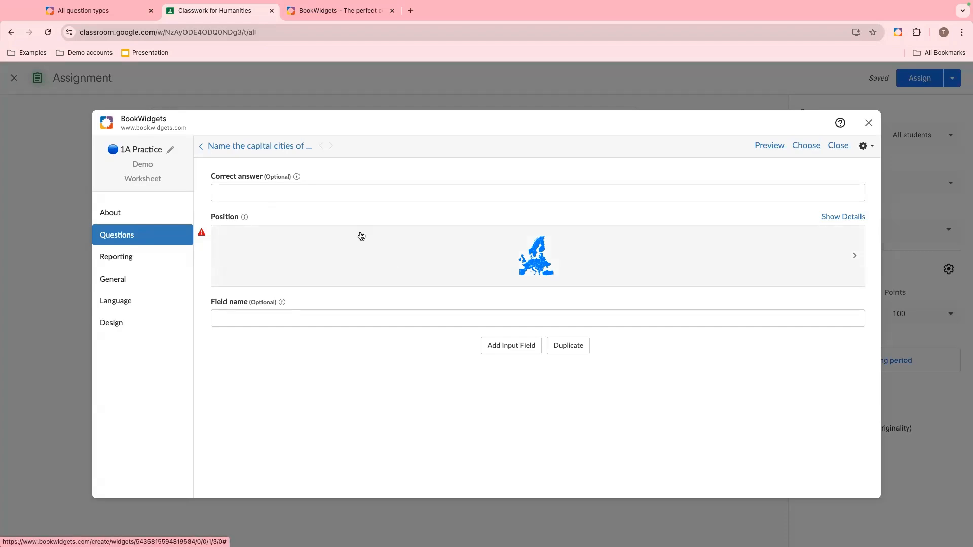
left_click(333, 192)
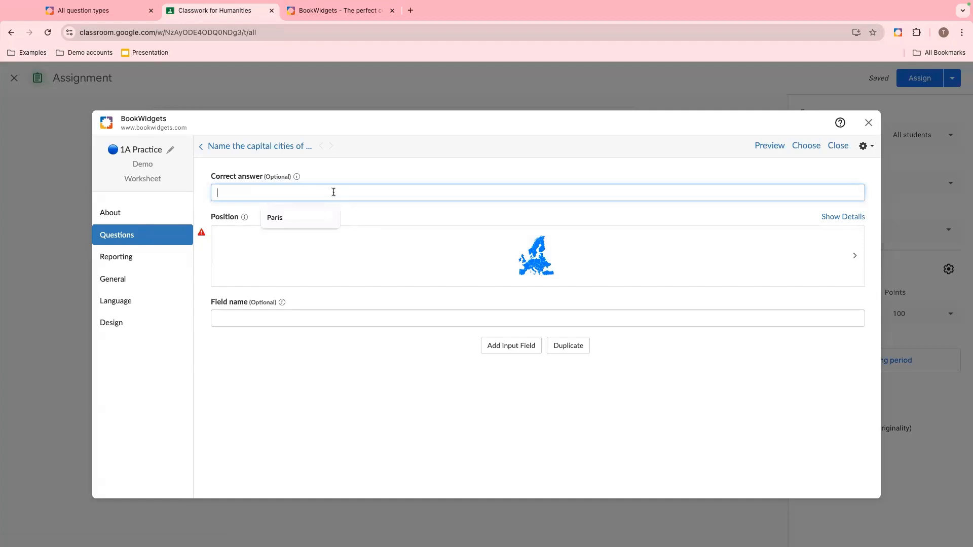
type("Brussels")
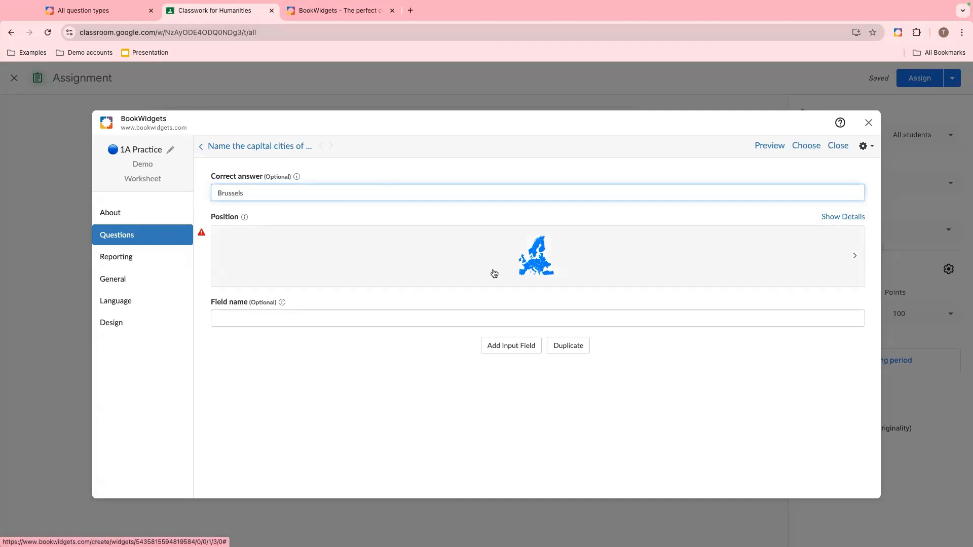
left_click(536, 265)
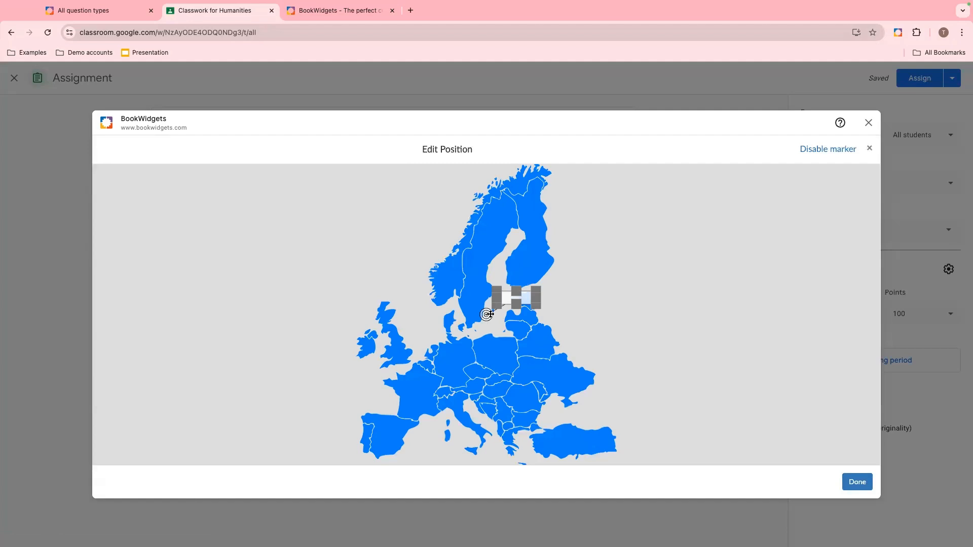
mouse_move(487, 314)
left_mouse_down()
mouse_move(457, 324)
mouse_move(425, 365)
left_mouse_up()
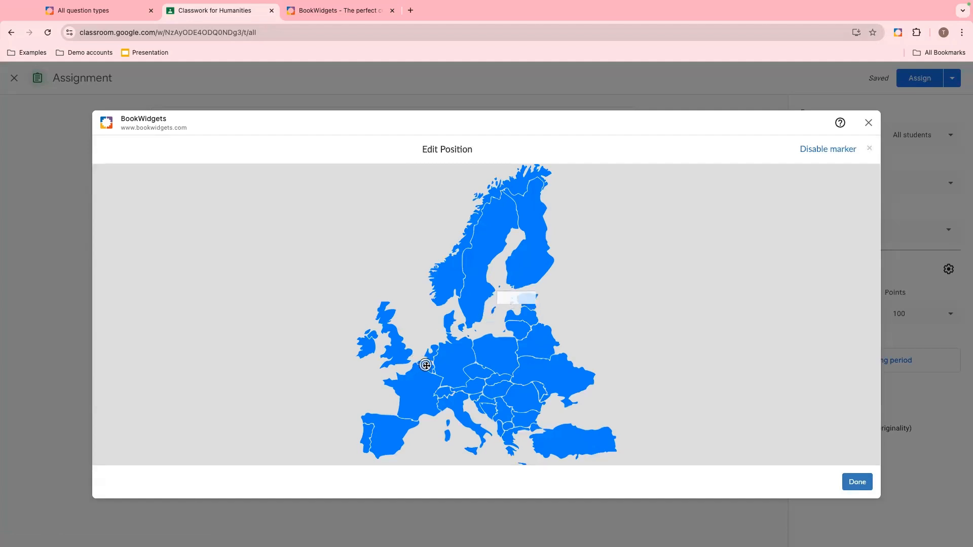
left_click(537, 298)
mouse_move(537, 298)
left_mouse_down()
mouse_move(479, 296)
mouse_move(561, 297)
mouse_move(332, 247)
mouse_move(282, 285)
mouse_move(349, 230)
mouse_move(403, 260)
left_mouse_up()
left_click(395, 212)
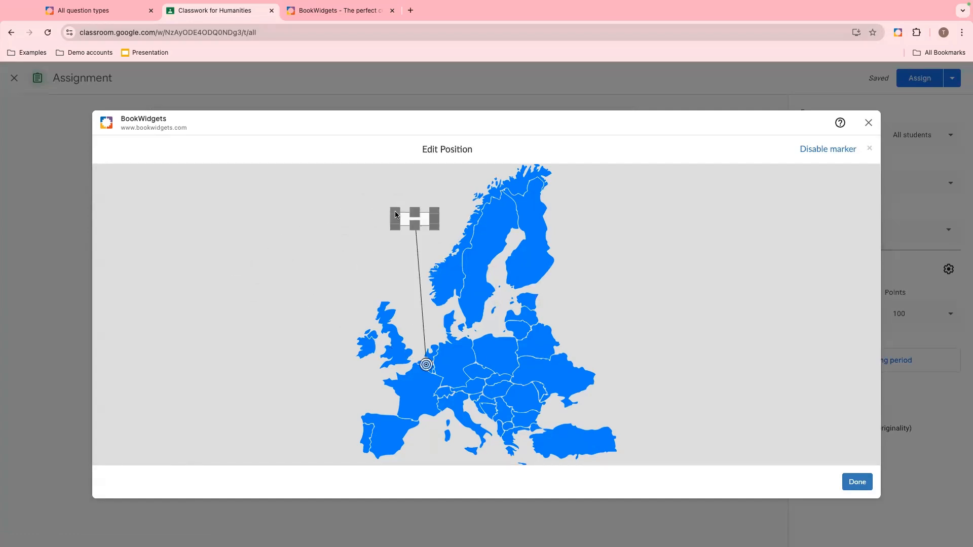
left_click(324, 225)
left_click(402, 270)
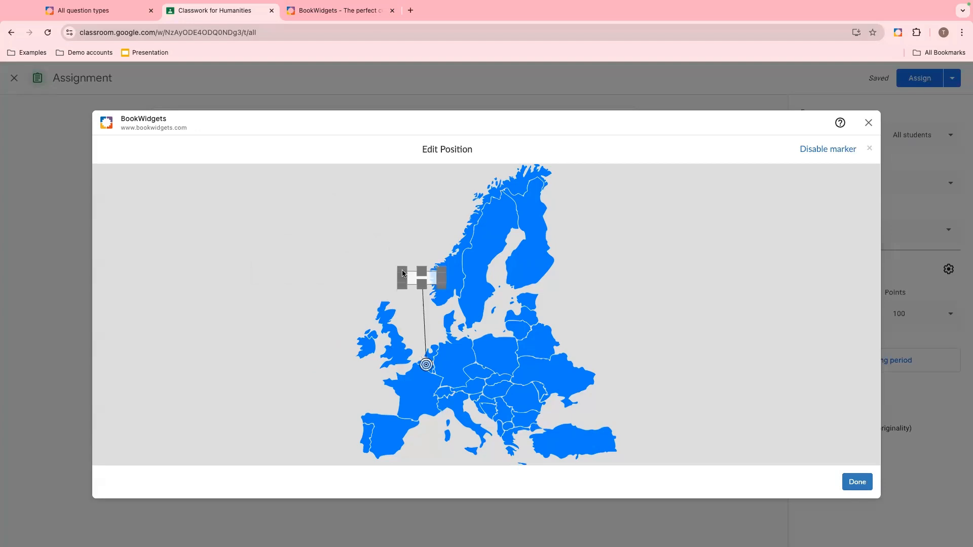
left_click_drag(409, 274, 387, 274)
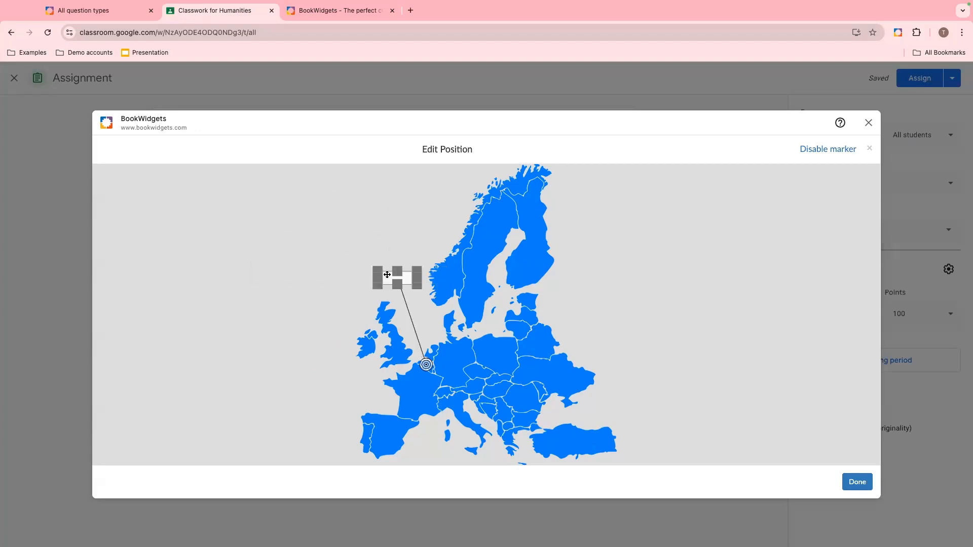
left_click(856, 482)
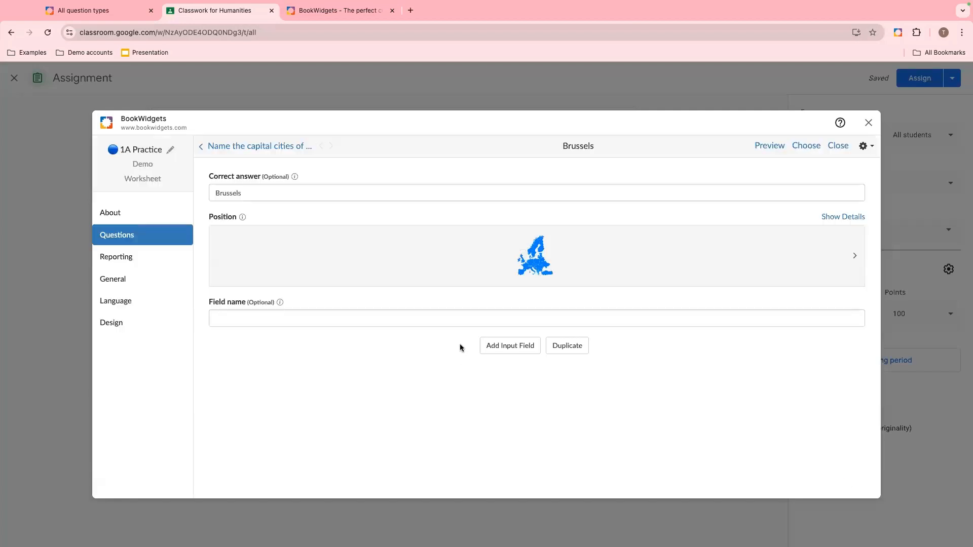
- Add a second input field with correct answer Paris, placing its marker on France and its label to the west
left_click(507, 347)
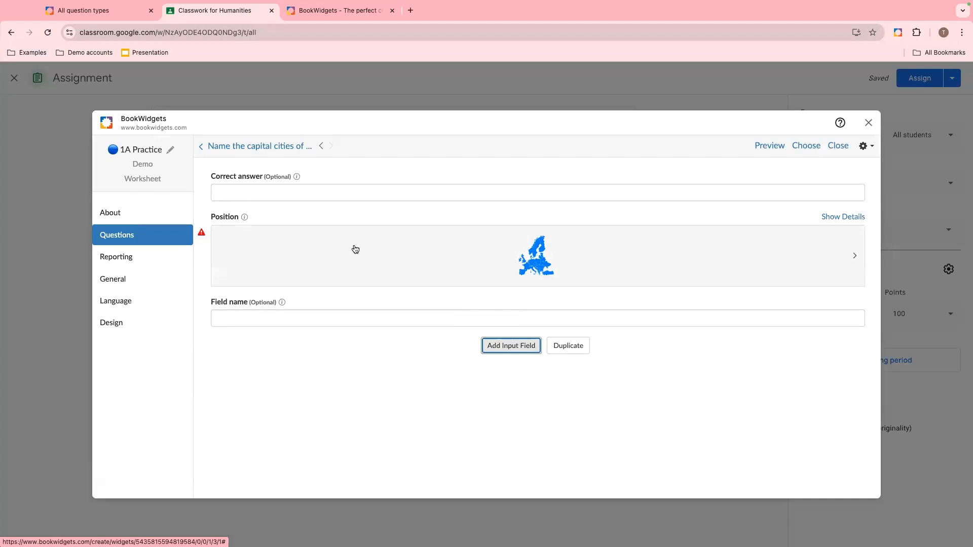
left_click(339, 193)
type("Paris")
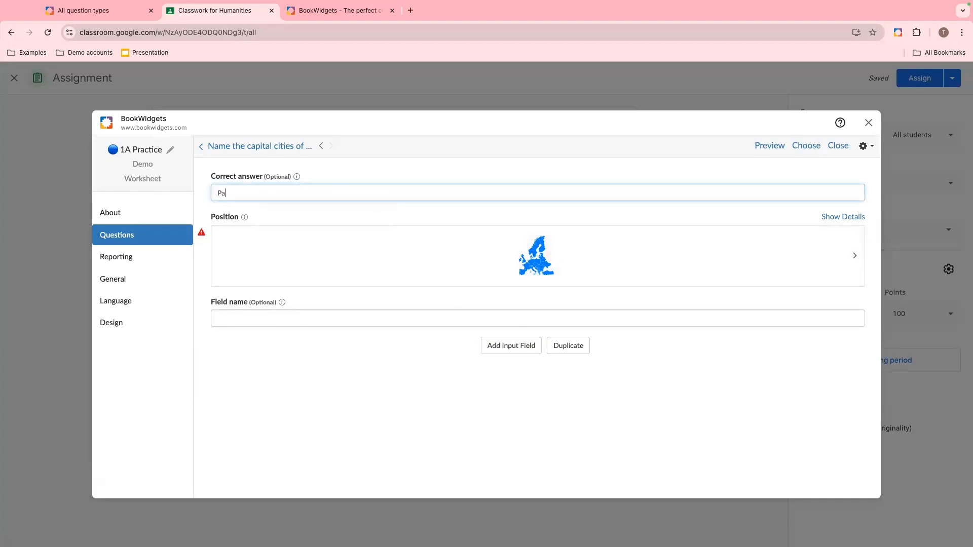
left_click(552, 262)
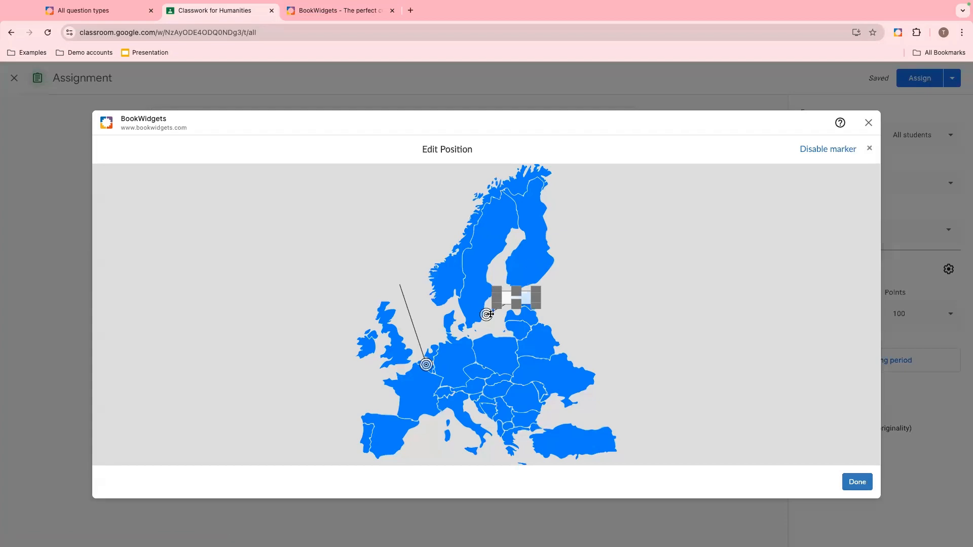
left_click_drag(486, 314, 419, 392)
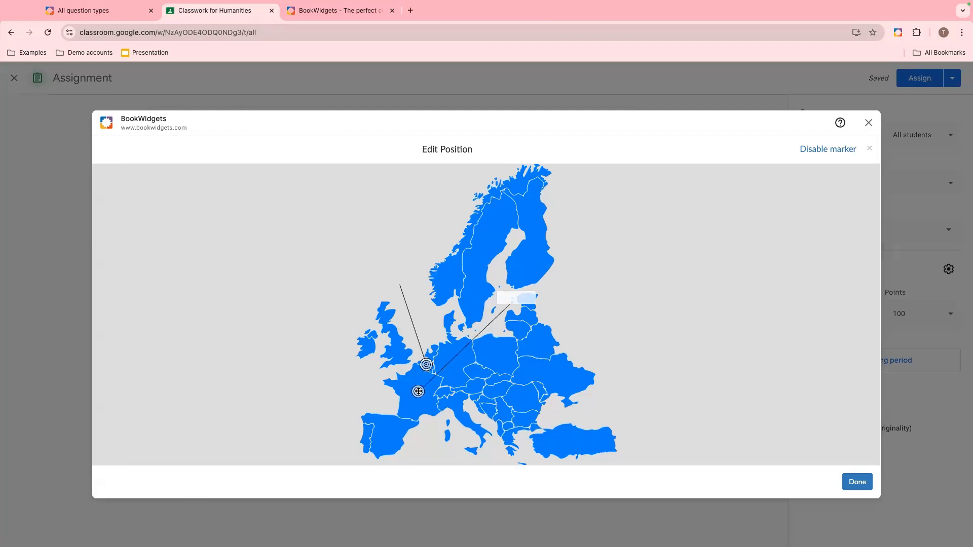
mouse_move(523, 295)
left_mouse_down()
mouse_move(364, 340)
mouse_move(338, 381)
left_mouse_up()
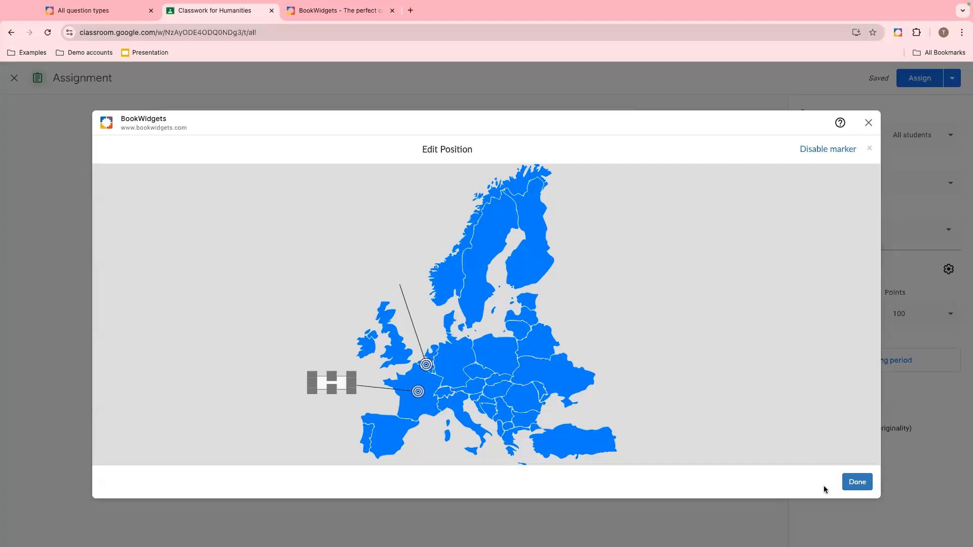
left_click(857, 482)
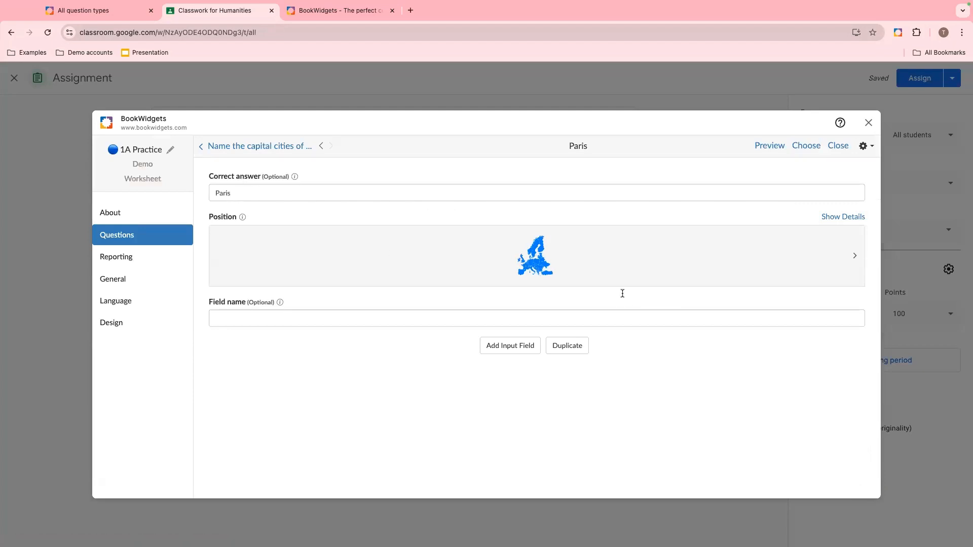
- Add a third input field and paste the dropdown correct answer select:Rome##Brussels##London##Athens
left_click(525, 350)
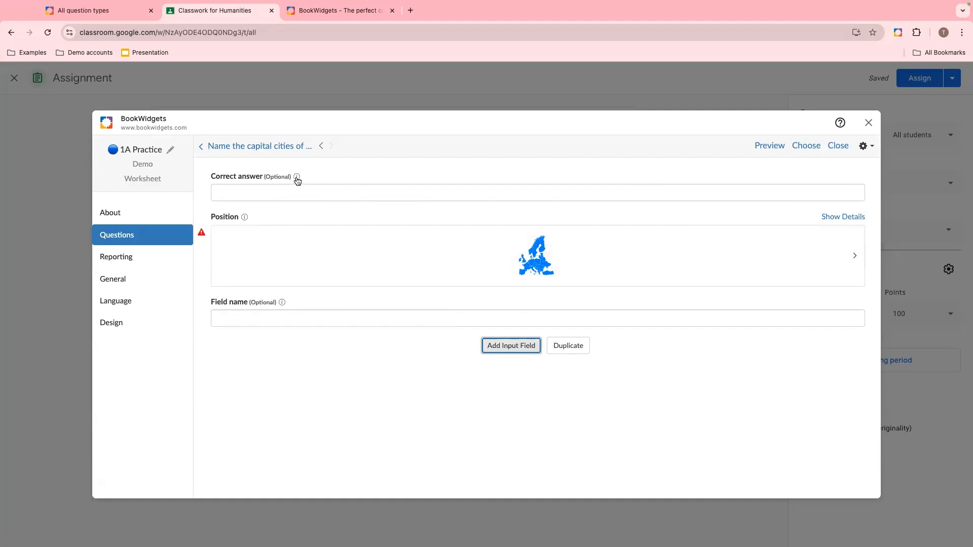
mouse_move(297, 181)
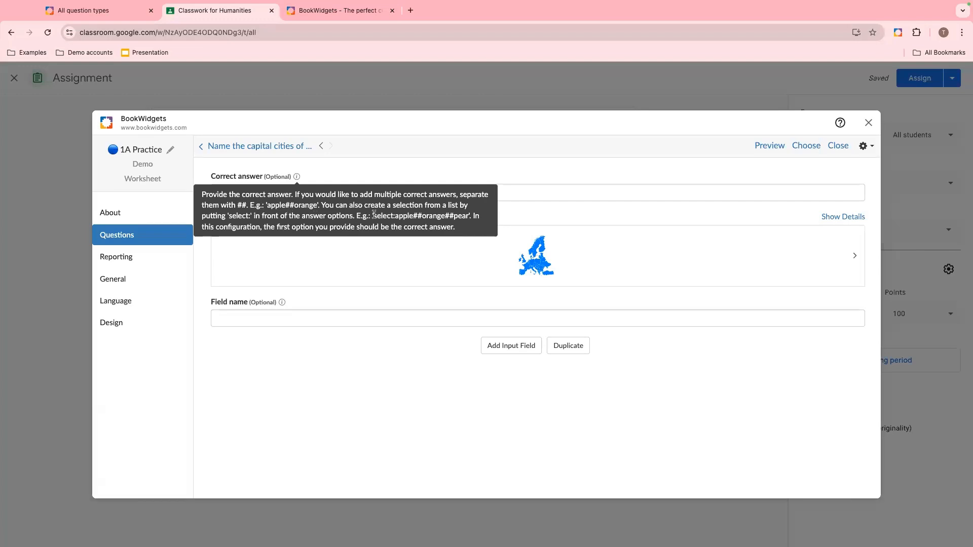
left_click_drag(374, 216, 468, 214)
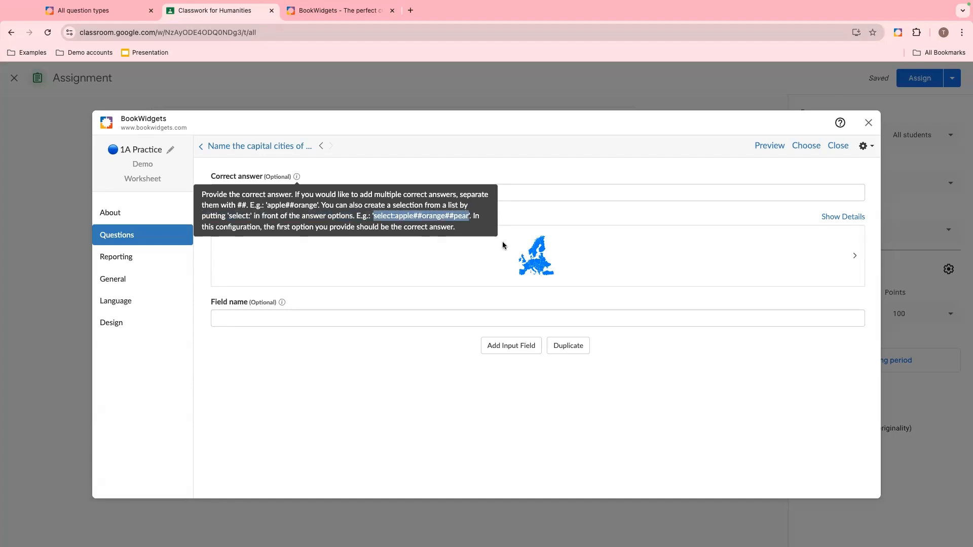
left_click(626, 195)
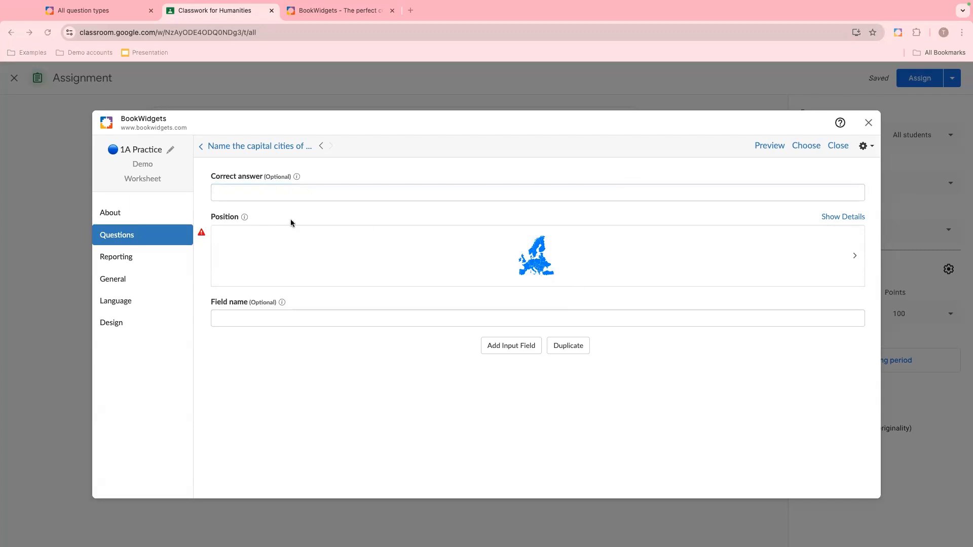
left_click(286, 195)
type("select:Rome##Brussels##London##Athens")
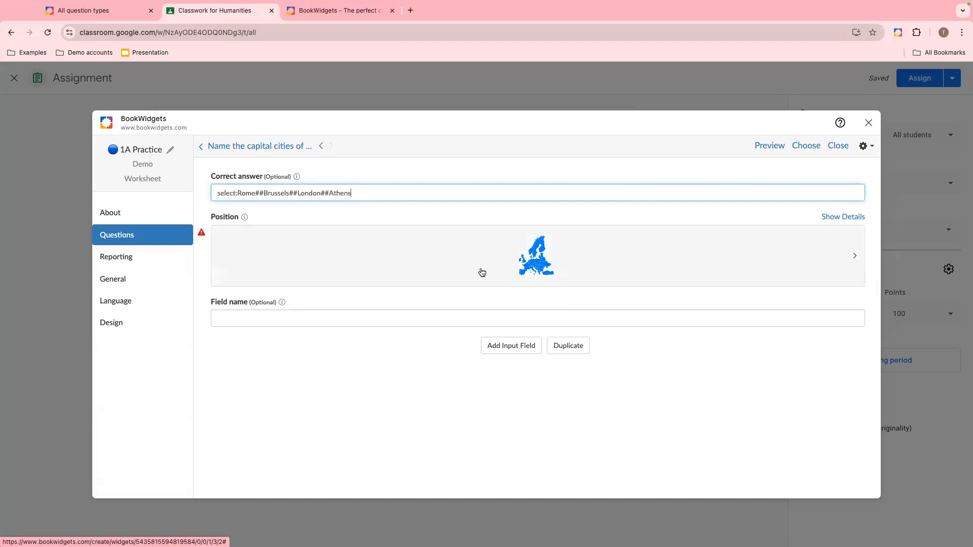
- Place the third field's marker on Italy with its label over the Mediterranean, and nudge the Paris marker slightly
left_click(526, 266)
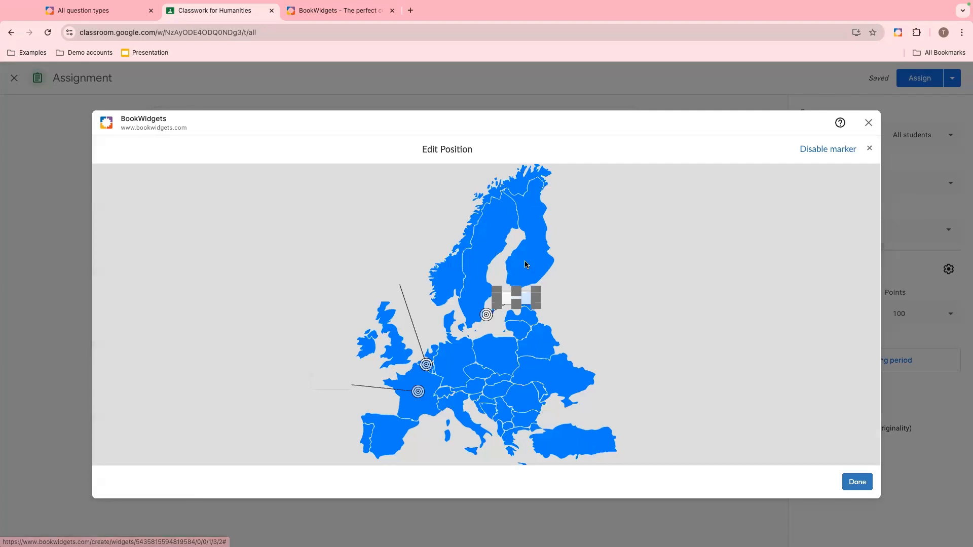
left_click_drag(487, 314, 464, 418)
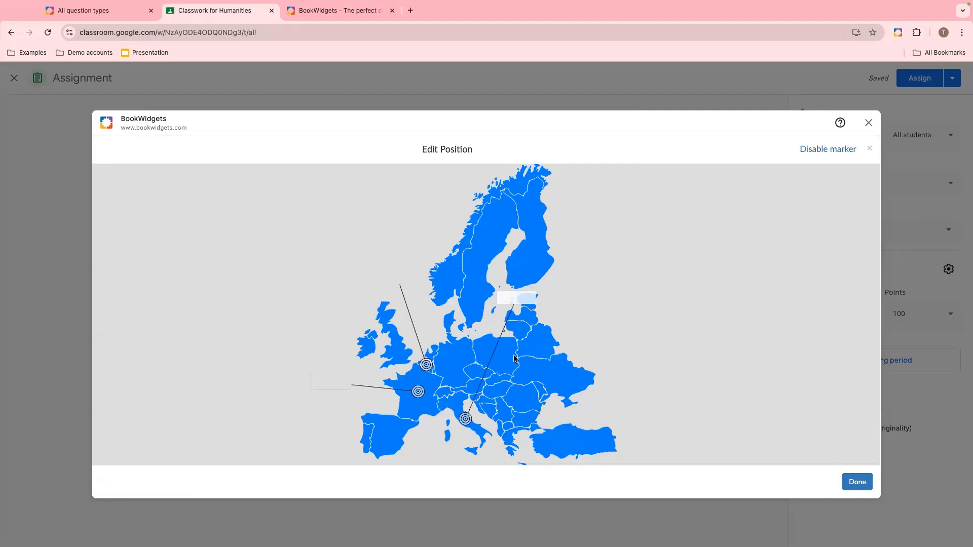
mouse_move(527, 295)
left_mouse_down()
mouse_move(430, 429)
mouse_move(440, 444)
mouse_move(364, 424)
mouse_move(402, 435)
left_mouse_up()
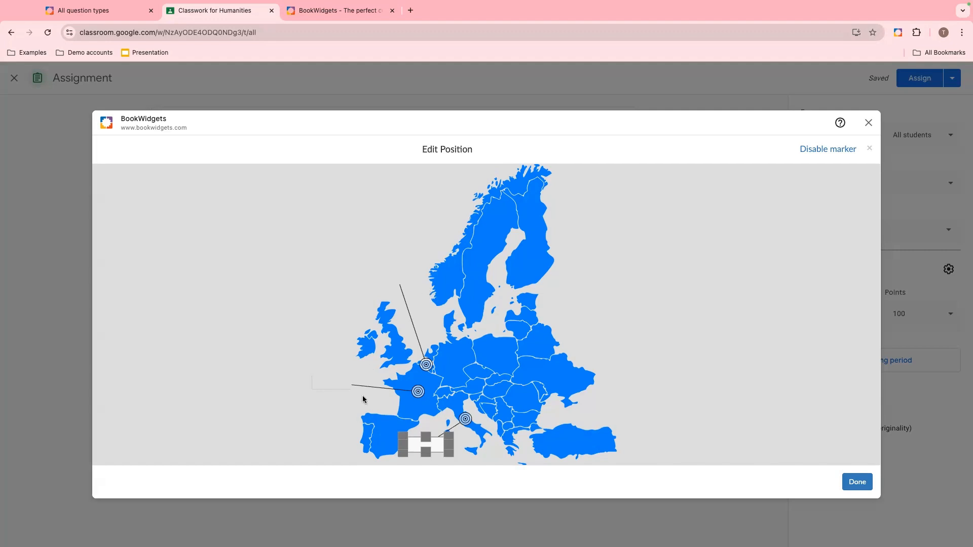
left_click(418, 392)
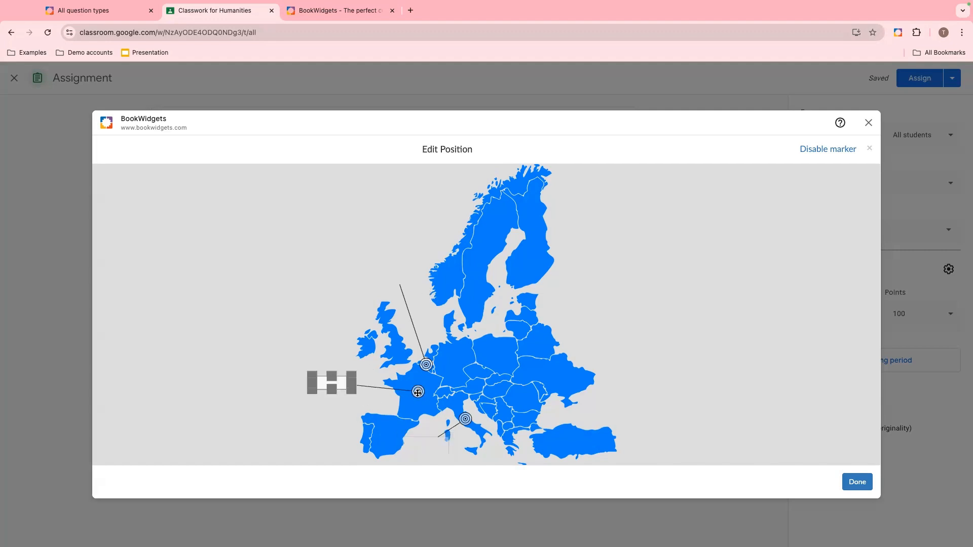
left_click_drag(417, 392, 419, 386)
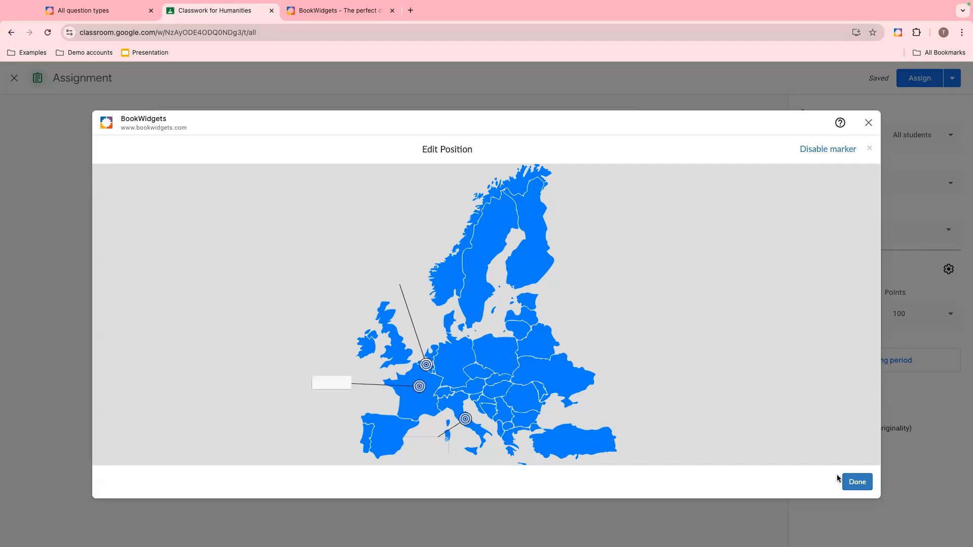
left_click(854, 482)
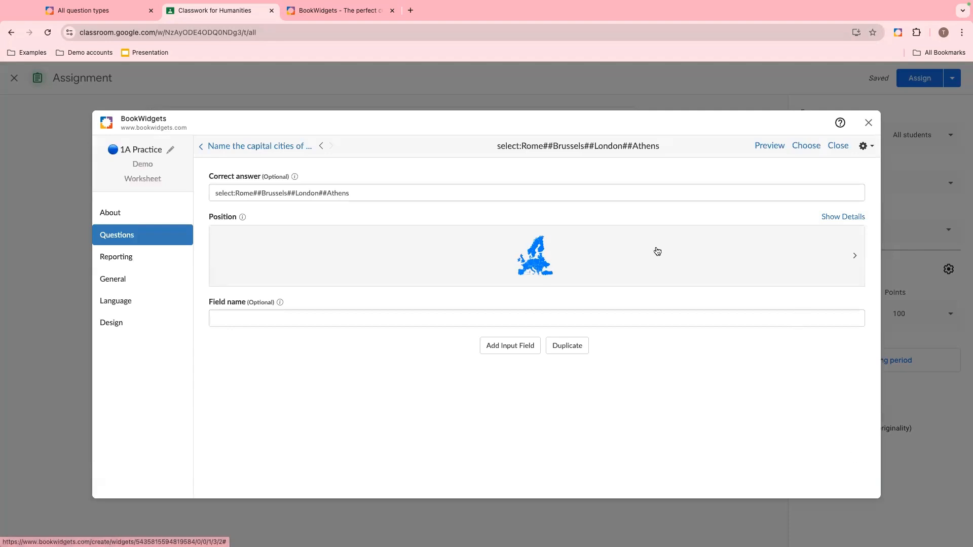
- Return to the question list and add a new Audio - picture match question
left_click(247, 147)
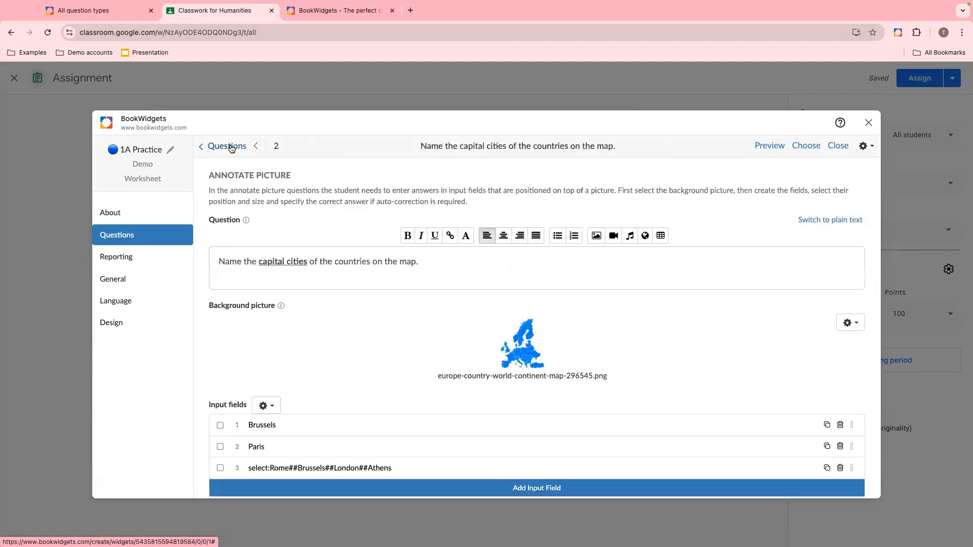
left_click(231, 147)
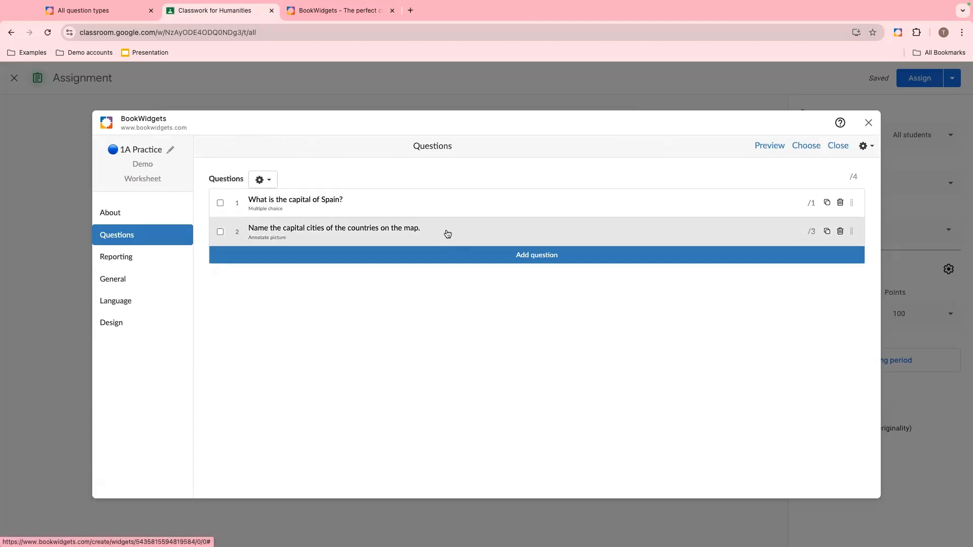
left_click(453, 260)
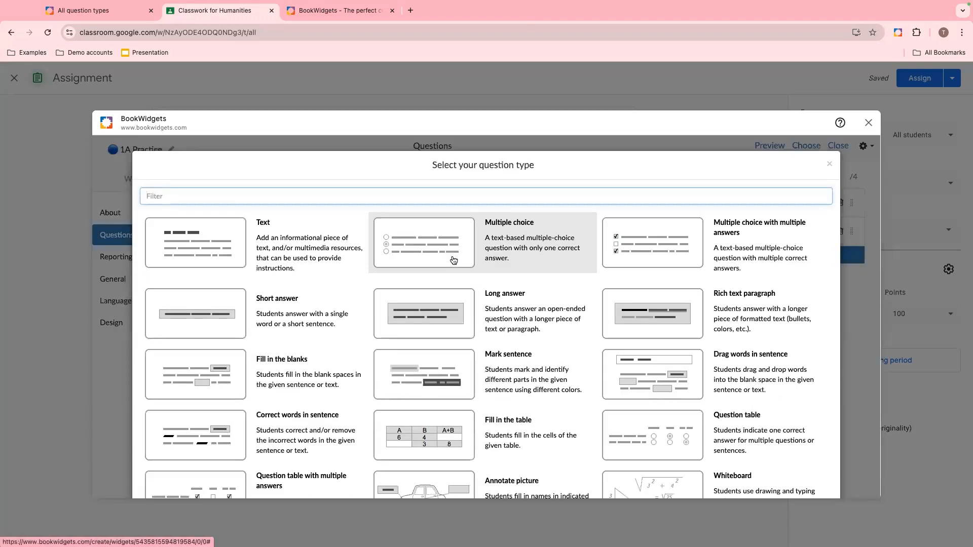
scroll(424, 319, "down", 2)
scroll(425, 318, "down", 5)
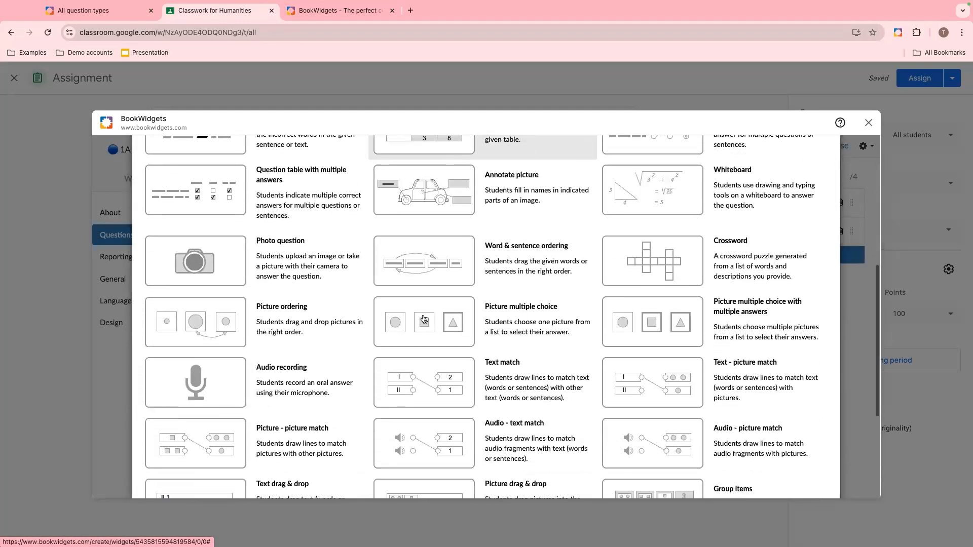
scroll(424, 318, "down", 2)
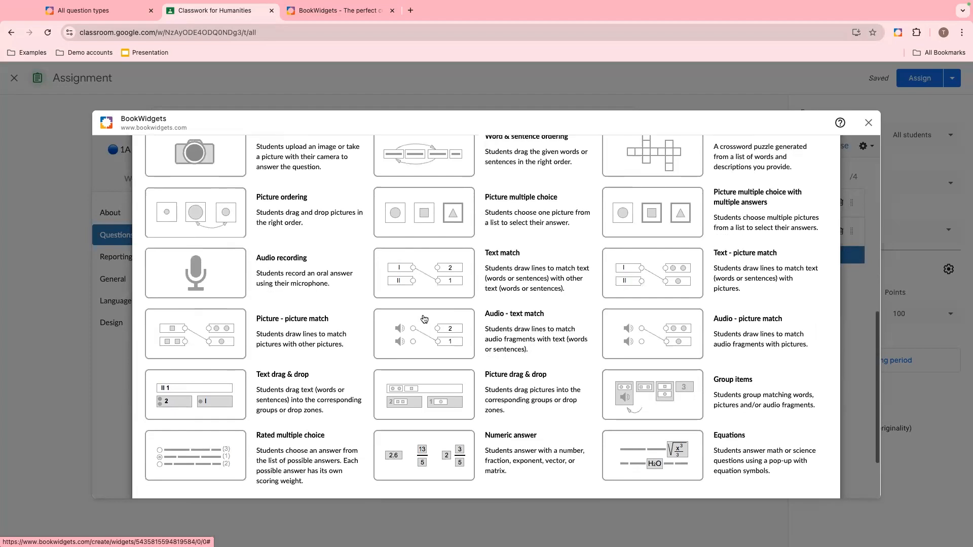
scroll(425, 319, "down", 2)
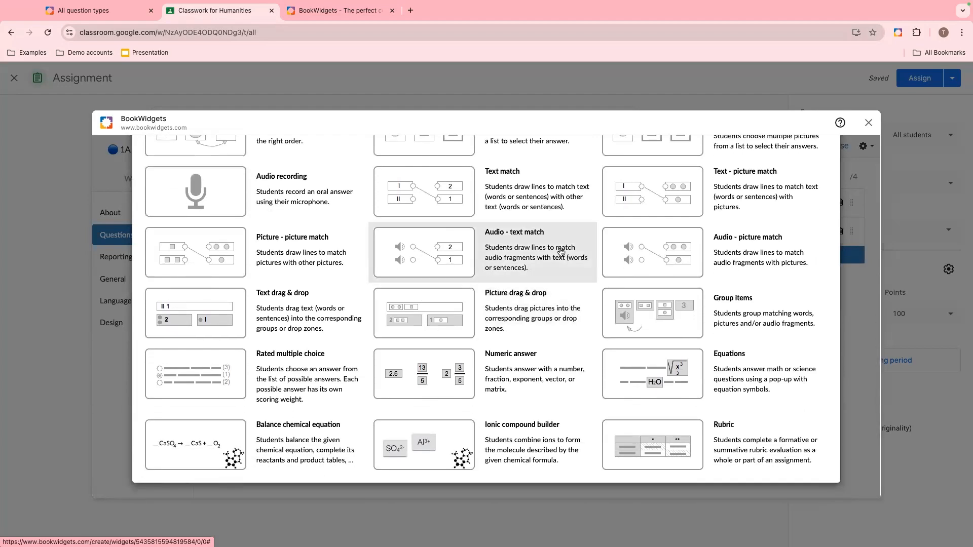
left_click(646, 254)
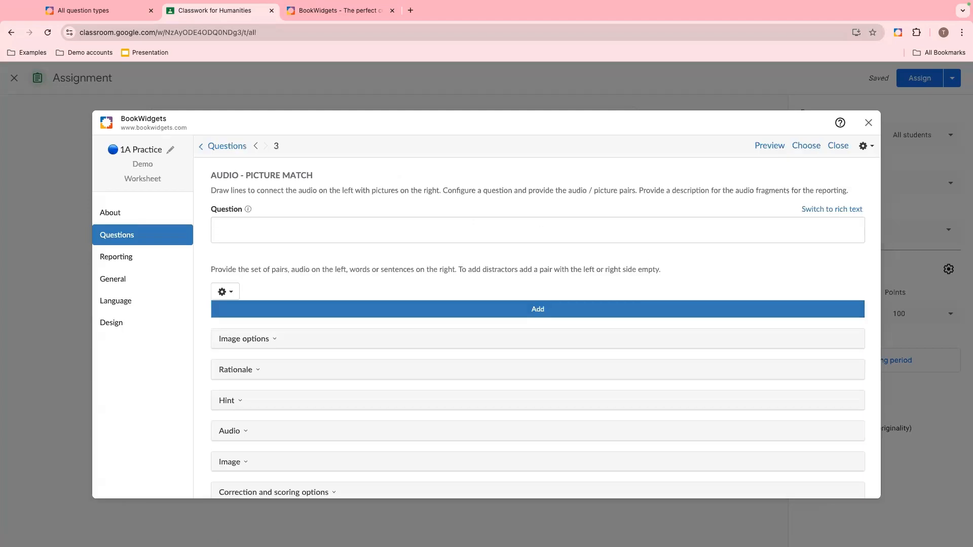
- Enter the question text "Match the landmark with the country."
left_click(432, 229)
type("Match th")
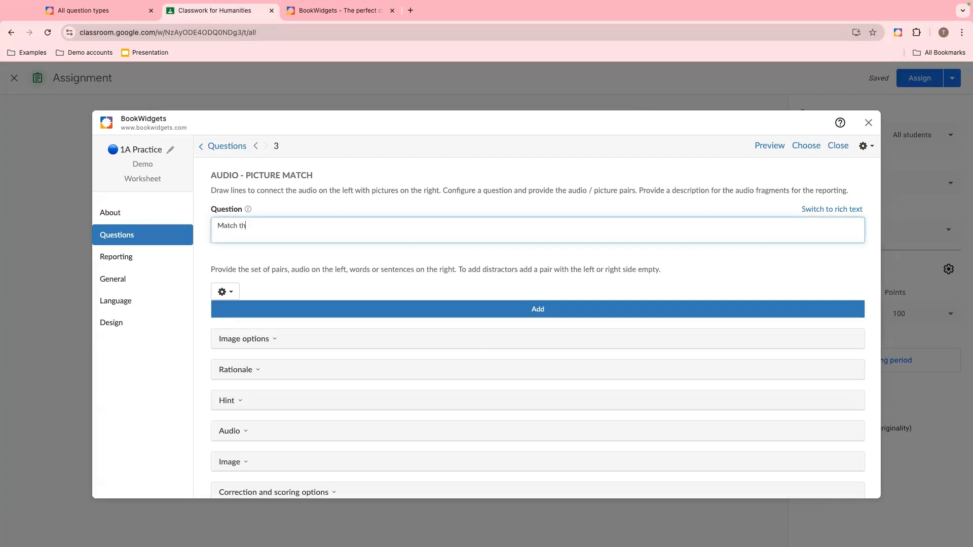
type("e landmark with the country.")
- Switch the question to rich text, make "landmark" bold and underline "country"
left_click(823, 215)
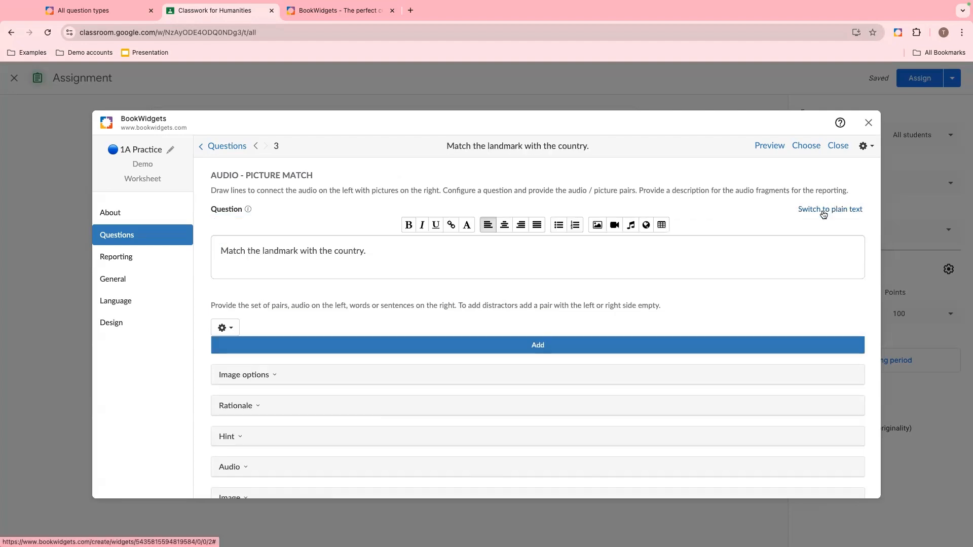
double_click(274, 250)
left_click(408, 227)
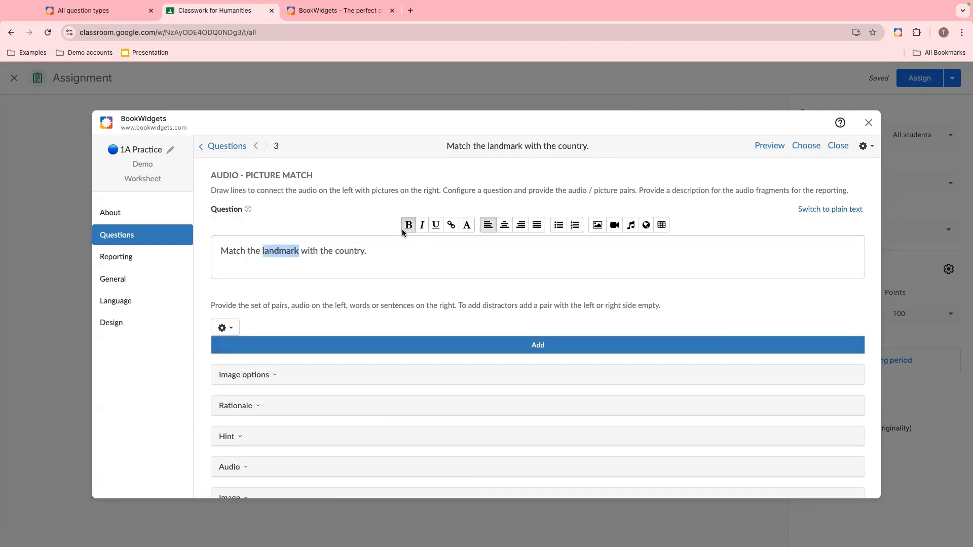
left_click(345, 252)
double_click(345, 252)
left_click(436, 225)
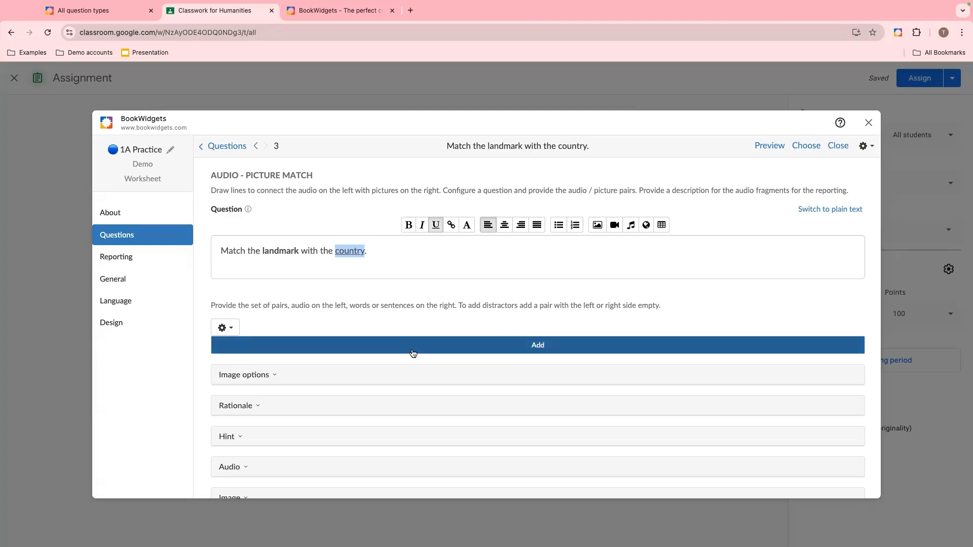
- Add a first pair and set its audio description to France
left_click(492, 350)
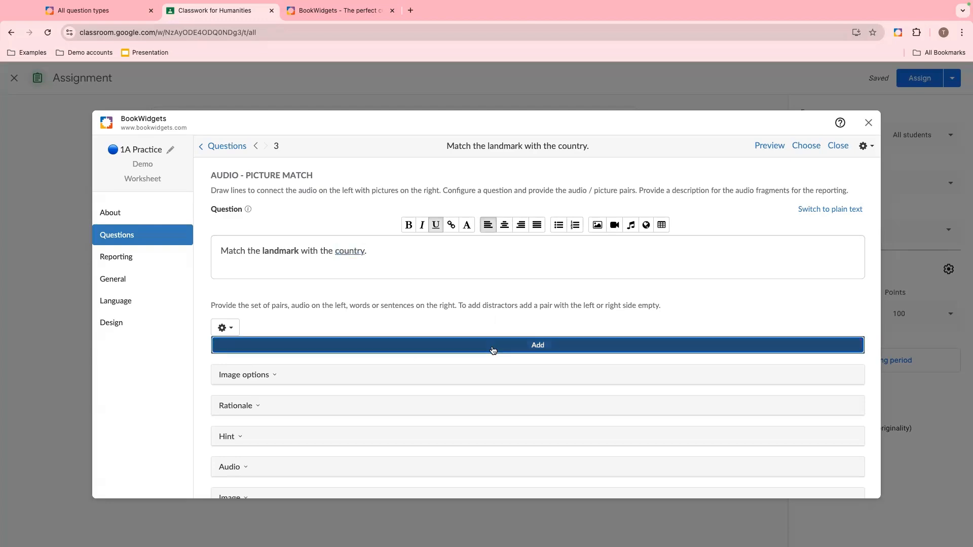
scroll(492, 351, "down", 4)
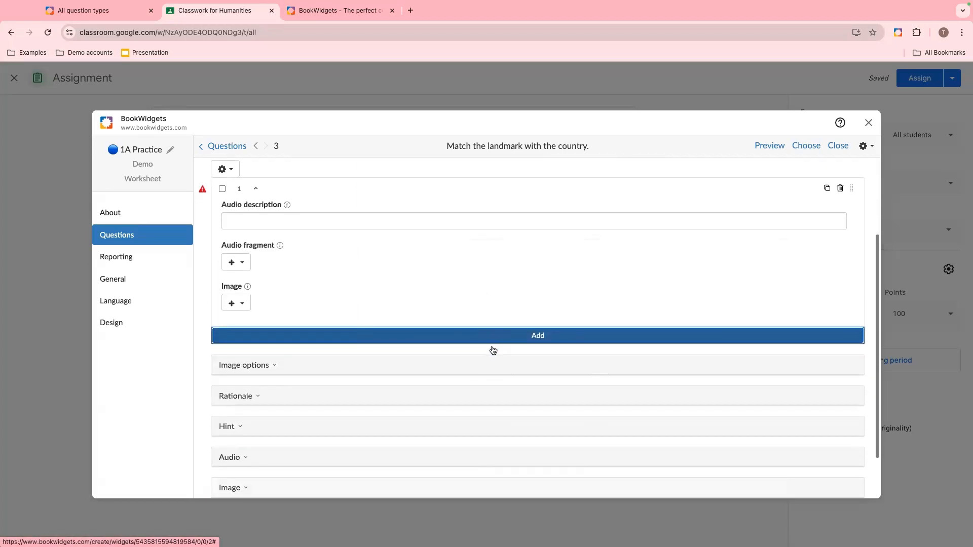
scroll(493, 350, "up", 1)
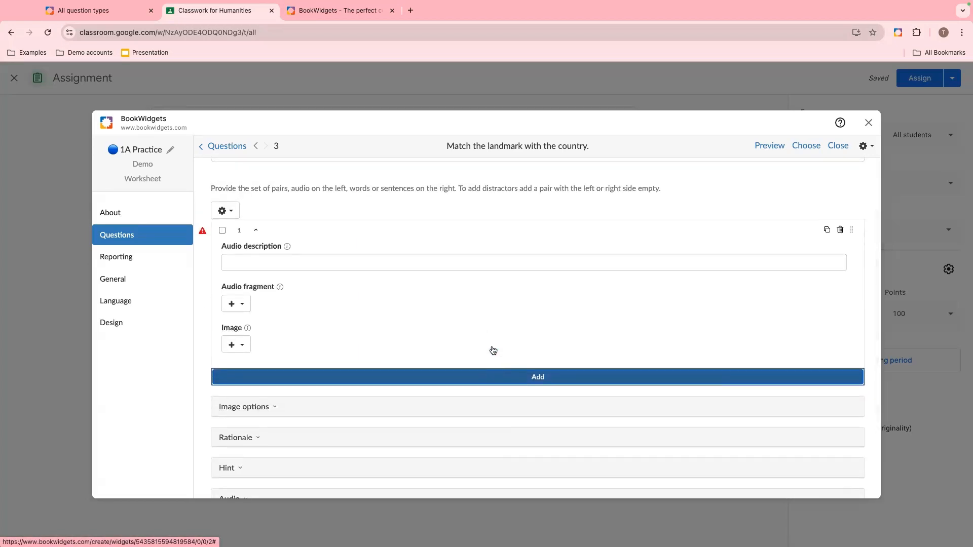
left_click(454, 242)
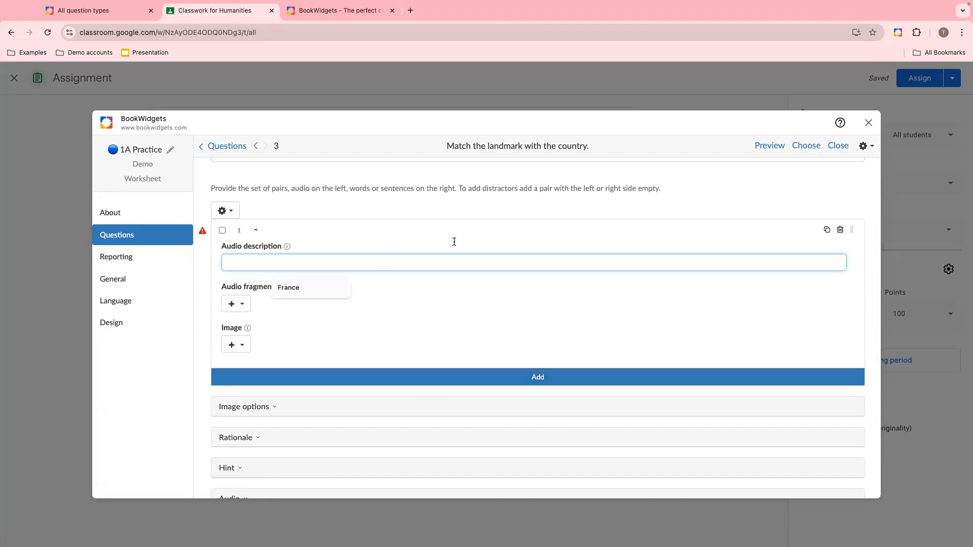
type("France")
- Record a short audio fragment for the France pair, play it back and accept it
left_click(243, 307)
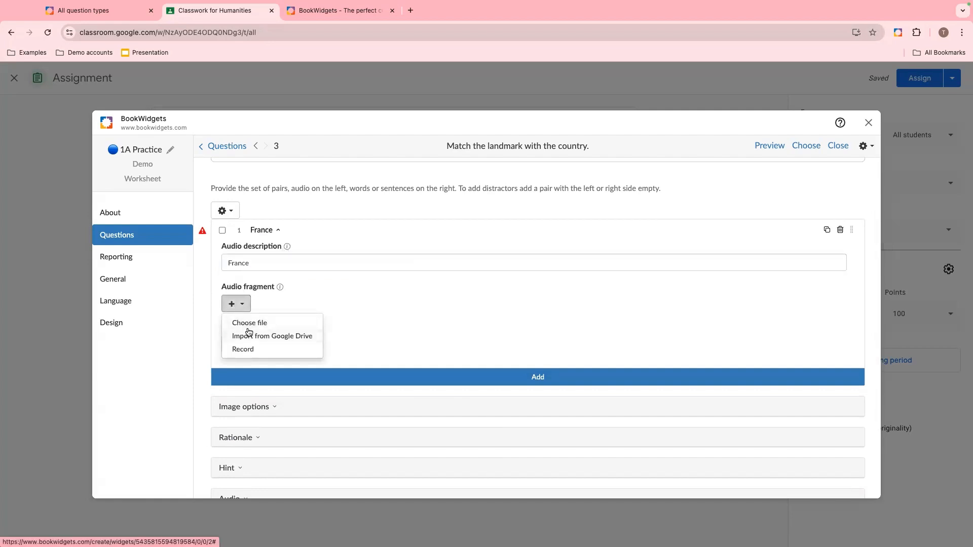
left_click(243, 349)
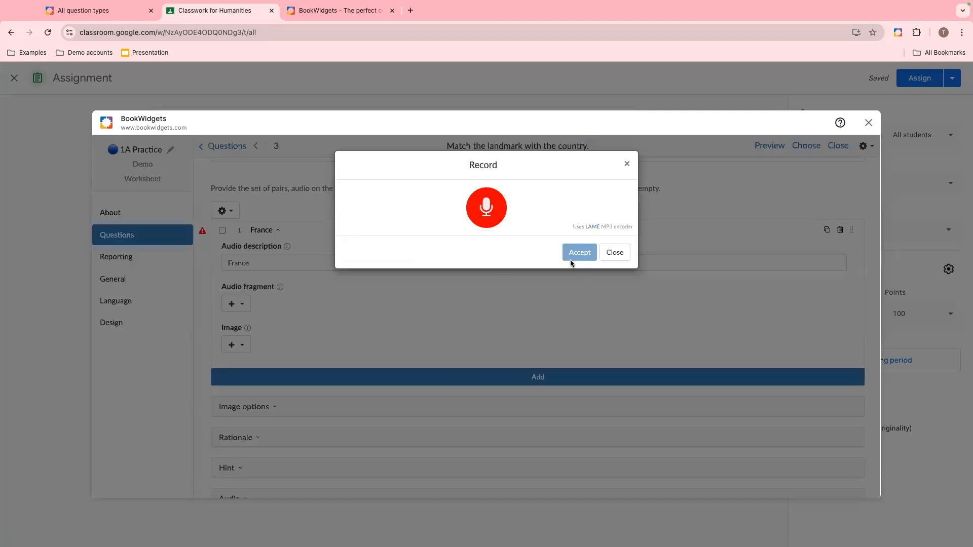
left_click(490, 213)
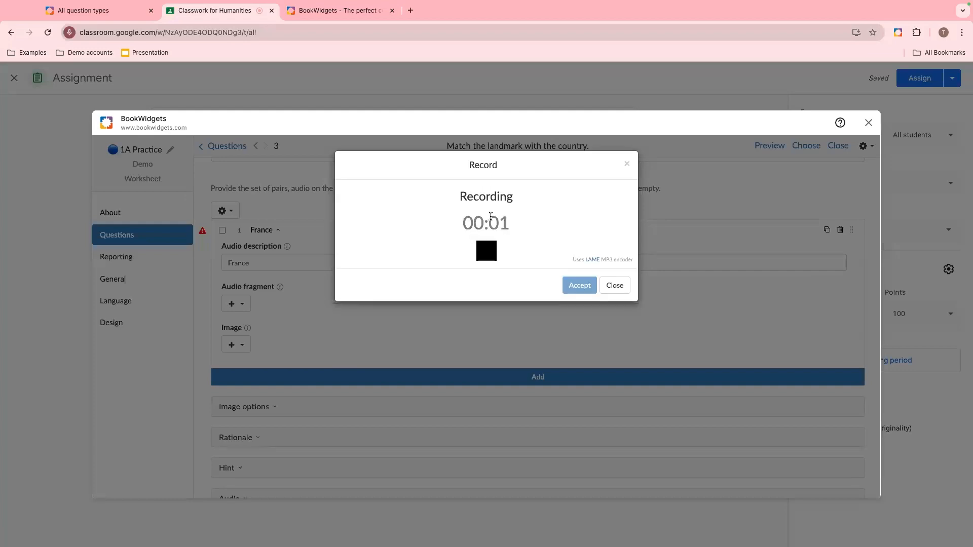
left_click(490, 256)
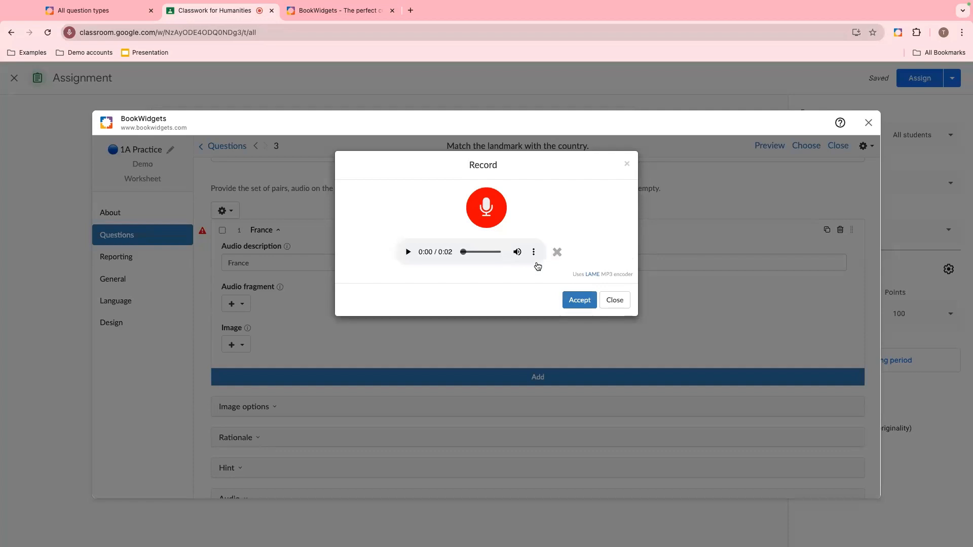
left_click(405, 254)
left_click(578, 301)
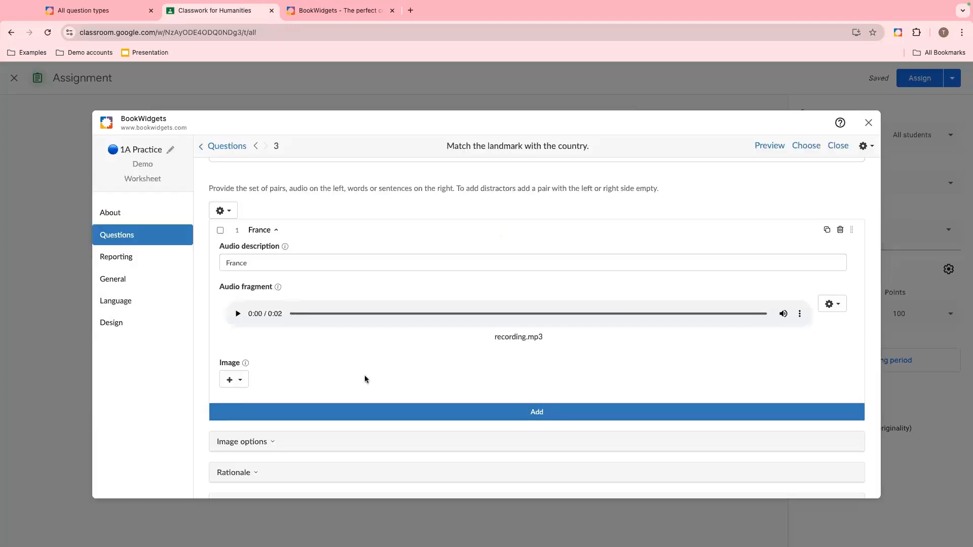
- Search online images for Louvre and attach one to the France pair's image
left_click(232, 376)
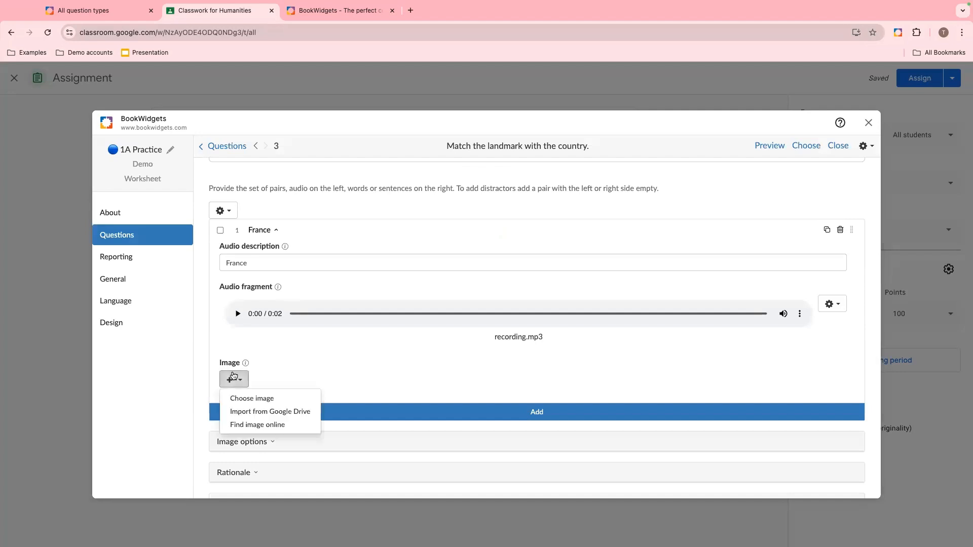
left_click(239, 425)
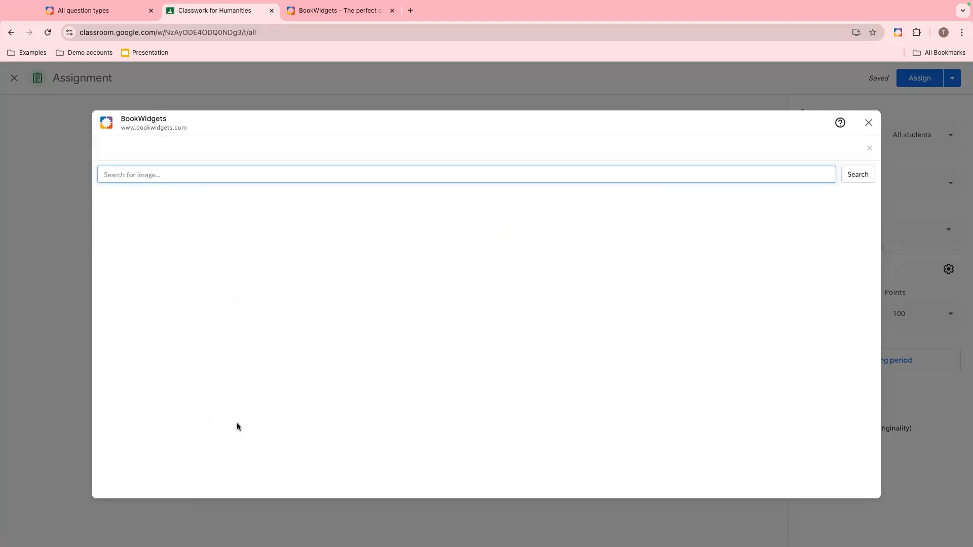
type("Louvre")
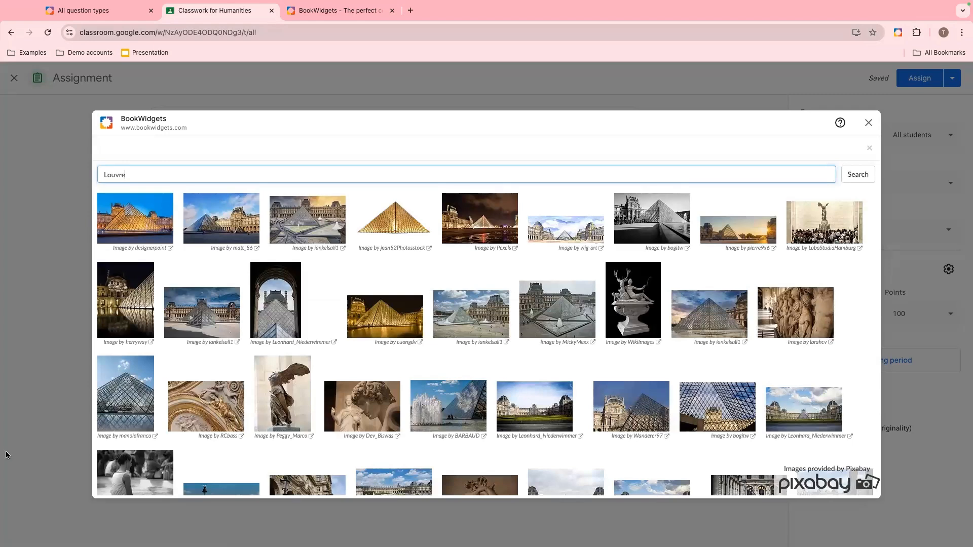
left_click(225, 225)
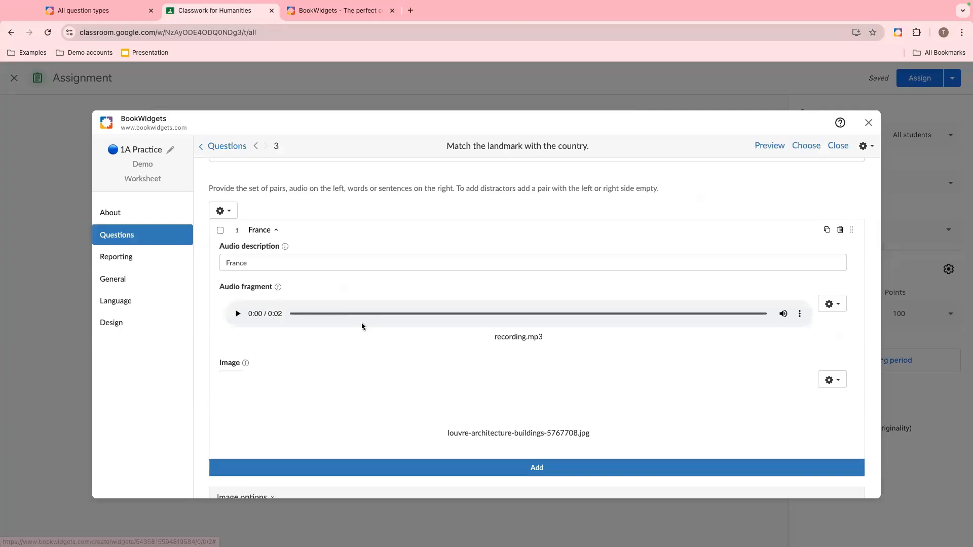
- Add a second pair and set its audio description to Italy
scroll(361, 322, "down", 3)
left_click(360, 361)
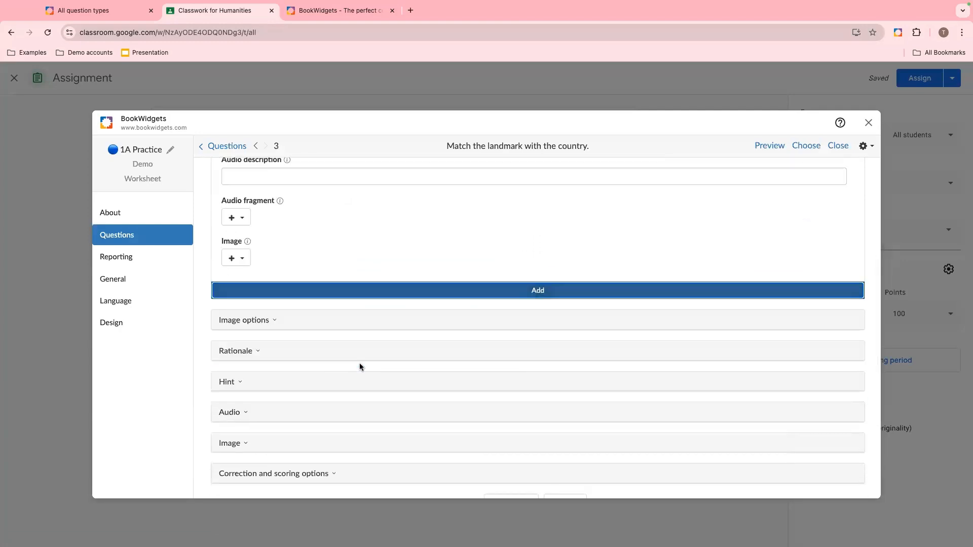
scroll(293, 226, "up", 2)
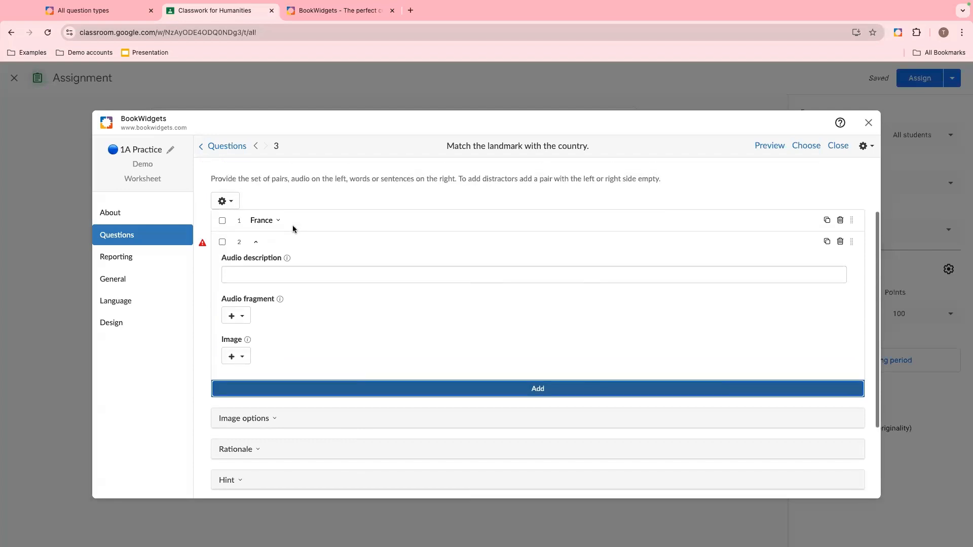
left_click(267, 268)
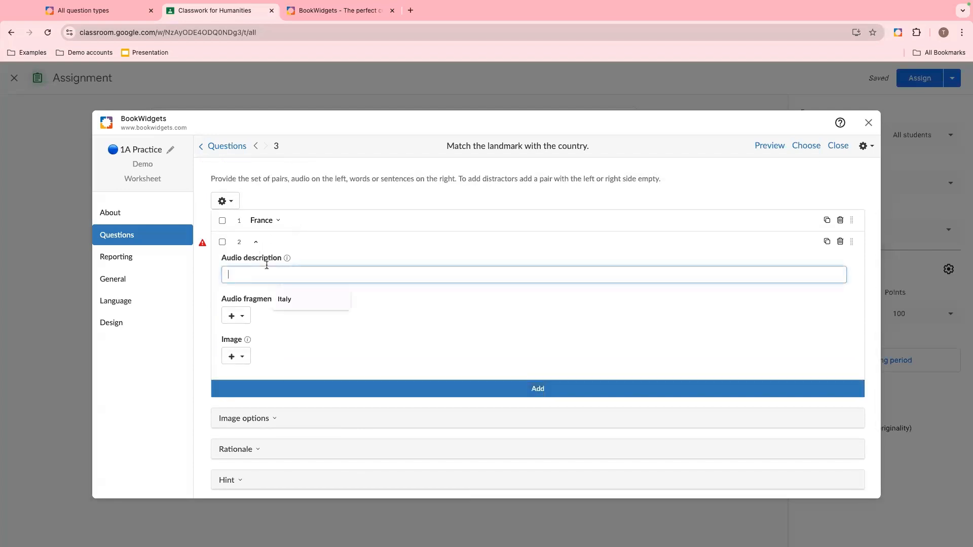
type("Italy")
- Record a short audio fragment for the Italy pair and accept it
left_click(235, 317)
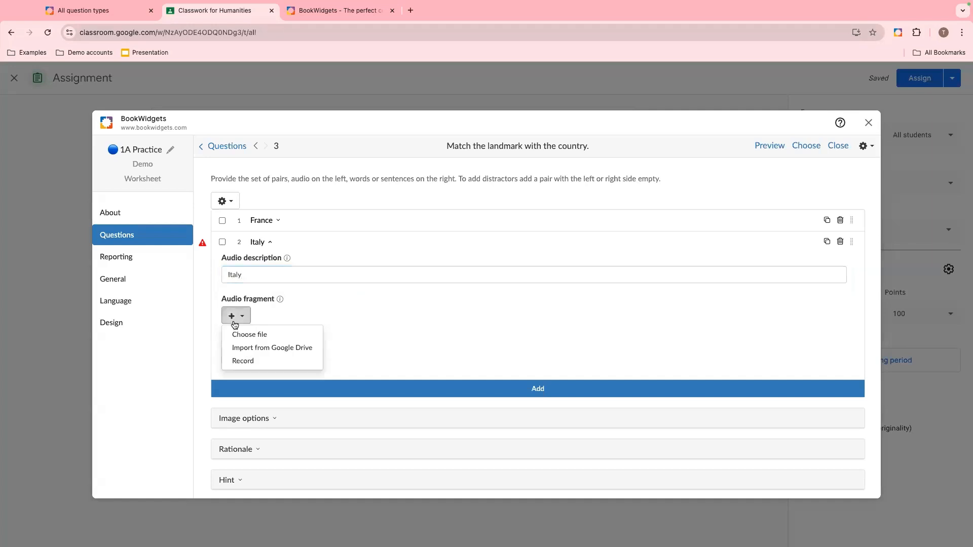
left_click(248, 358)
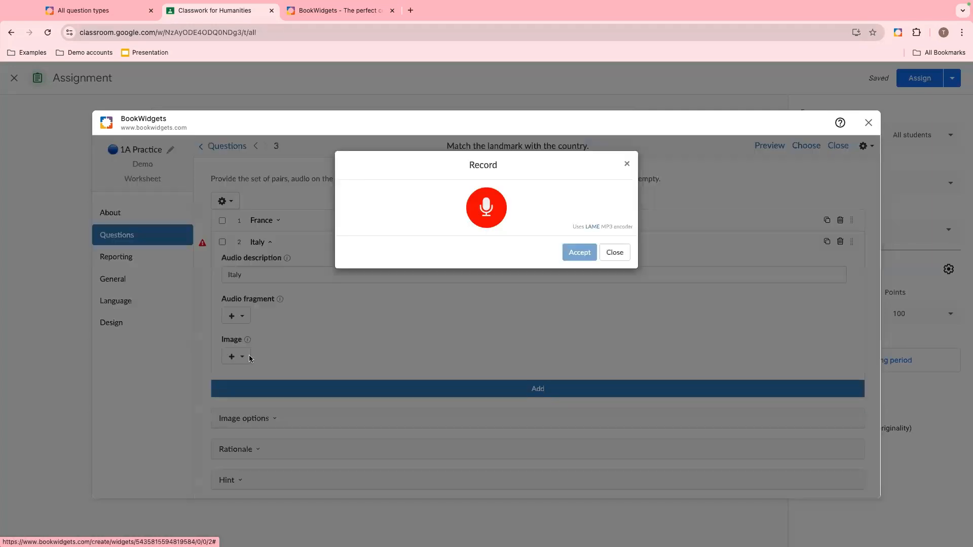
left_click(486, 208)
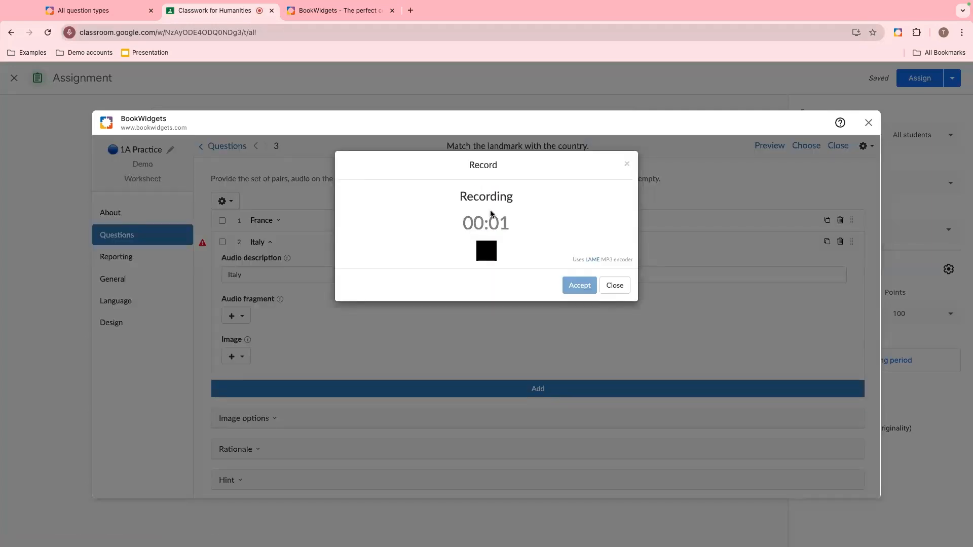
left_click(491, 258)
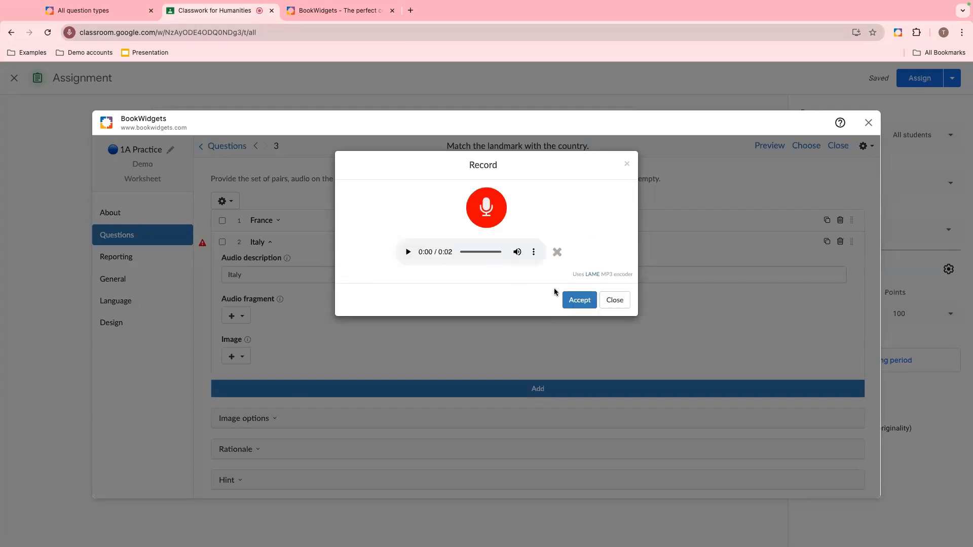
left_click(573, 302)
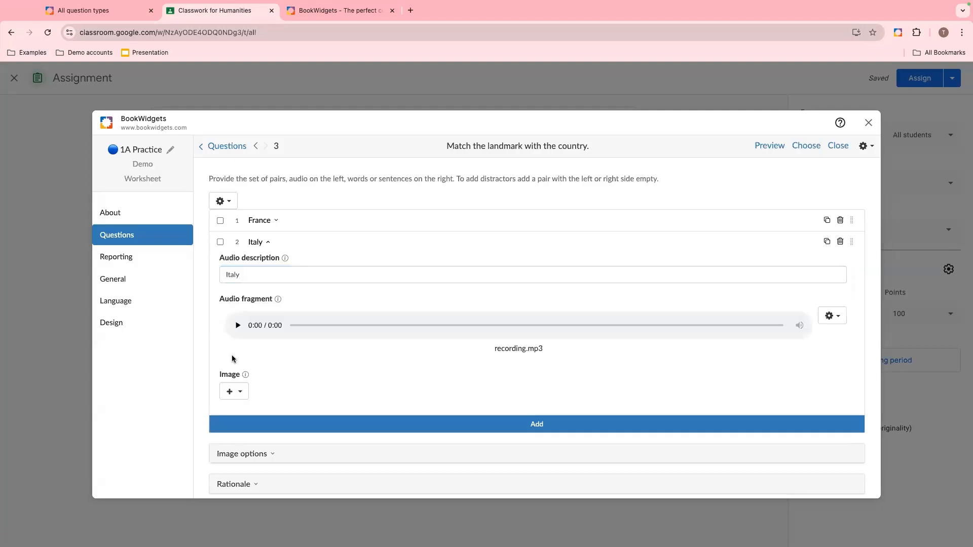
- Search online images for Venice and attach one to the Italy pair's image
left_click(234, 390)
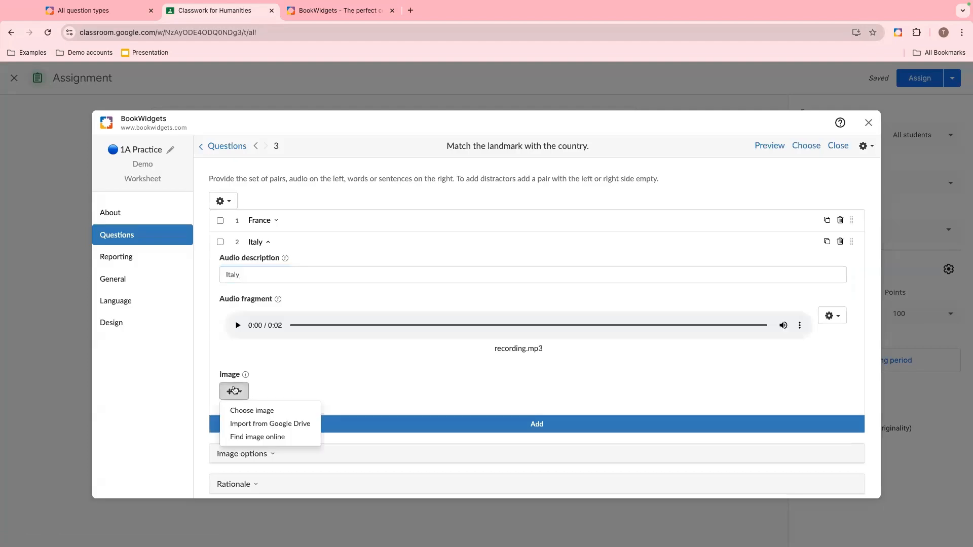
left_click(247, 439)
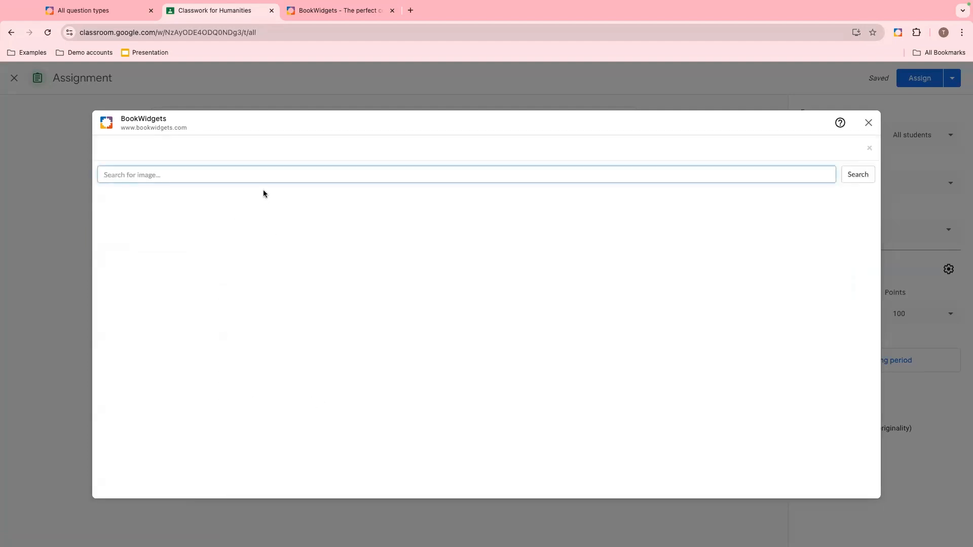
type("Venice")
key("Return")
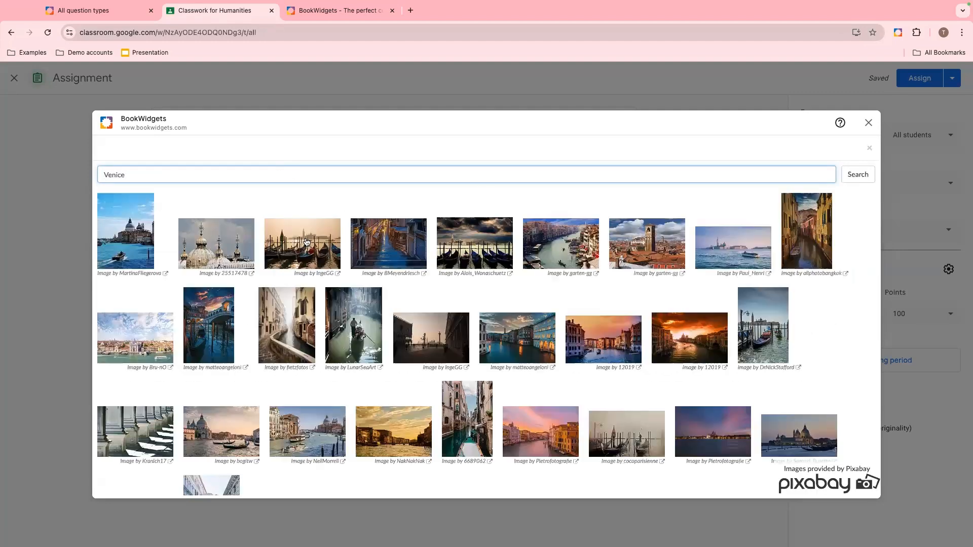
left_click(131, 232)
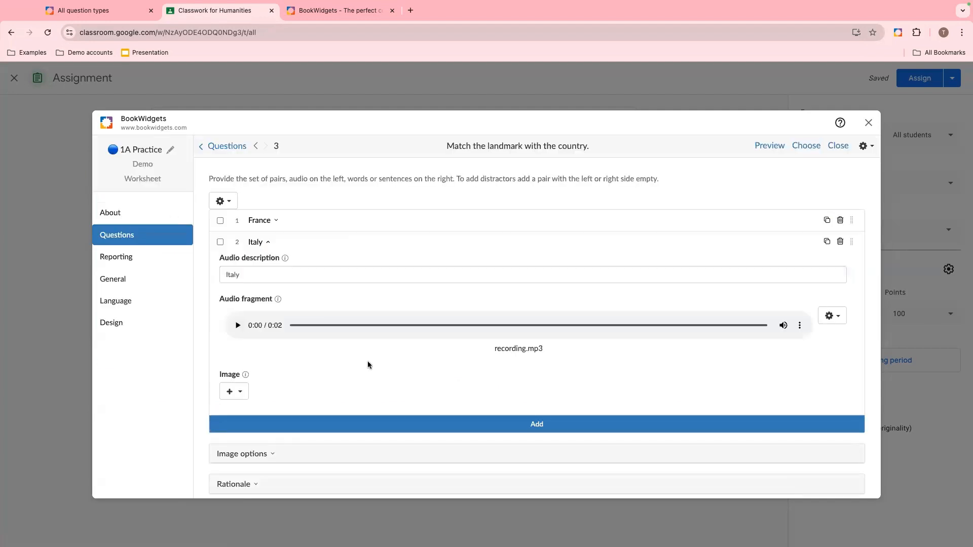
- Add a third pair and set its audio description to Greece
scroll(369, 385, "down", 1)
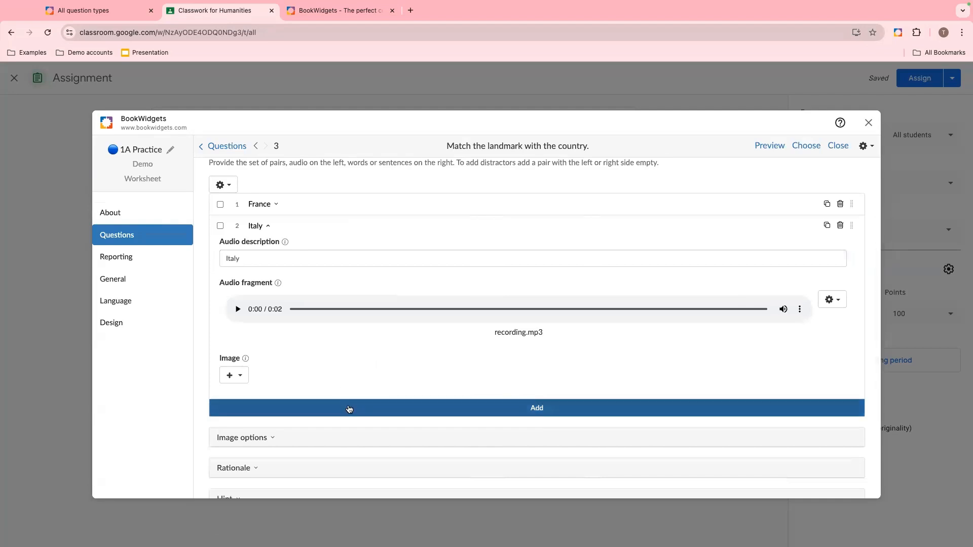
left_click(349, 408)
left_click(277, 280)
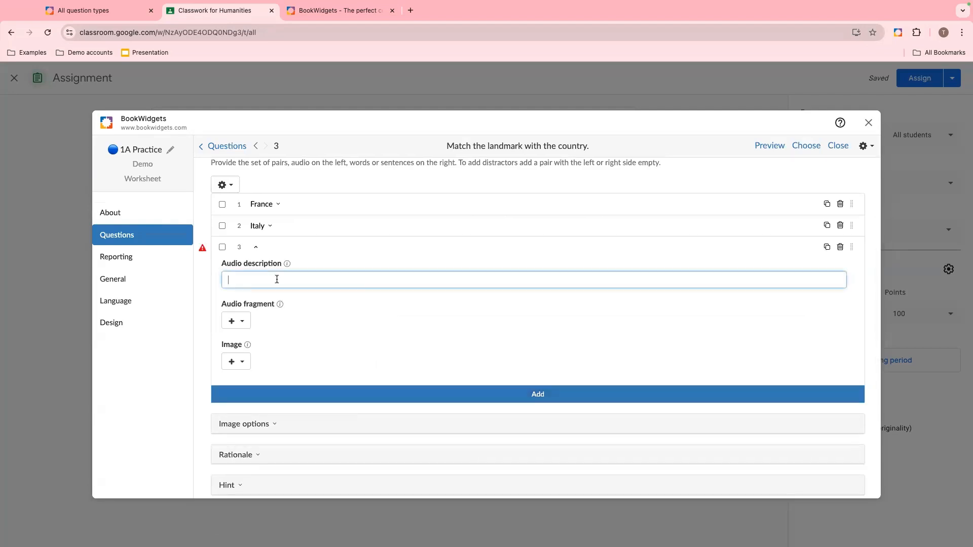
type("Greece")
- Record a short audio fragment for the Greece pair, play it back and accept it
left_click(241, 320)
left_click(261, 367)
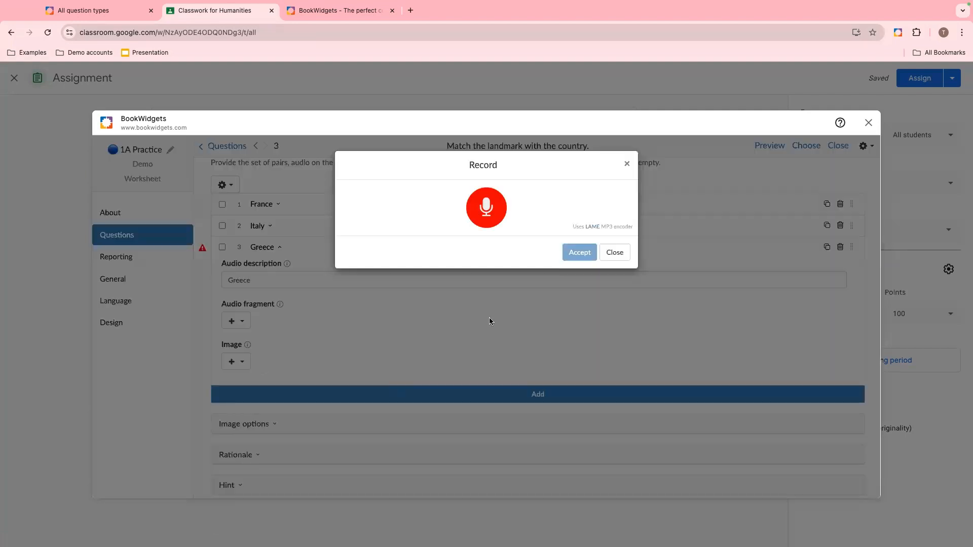
left_click(485, 209)
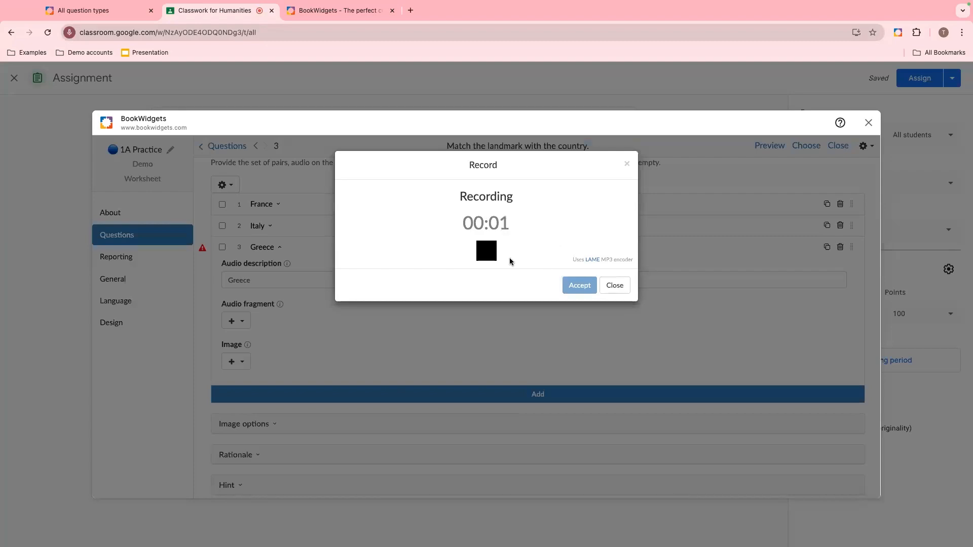
left_click(484, 253)
left_click(408, 254)
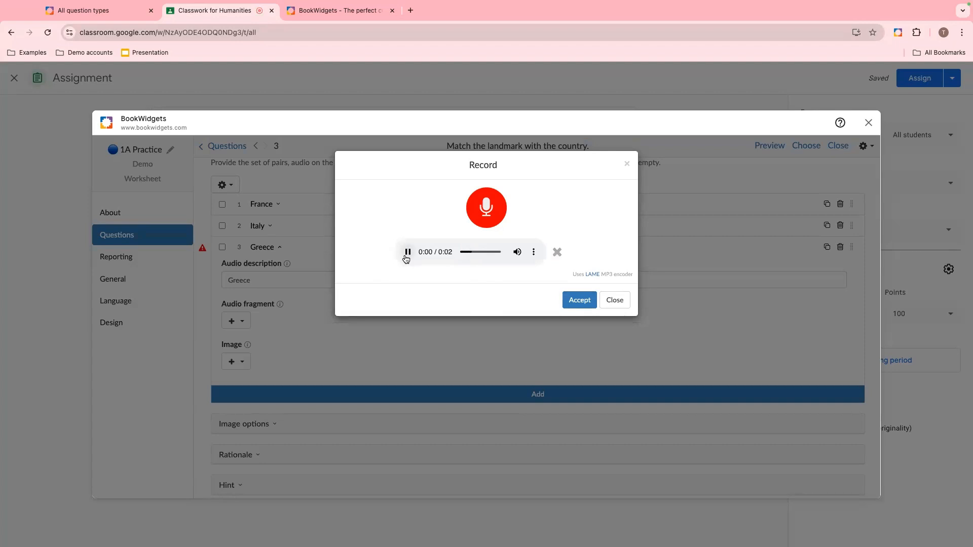
left_click(582, 299)
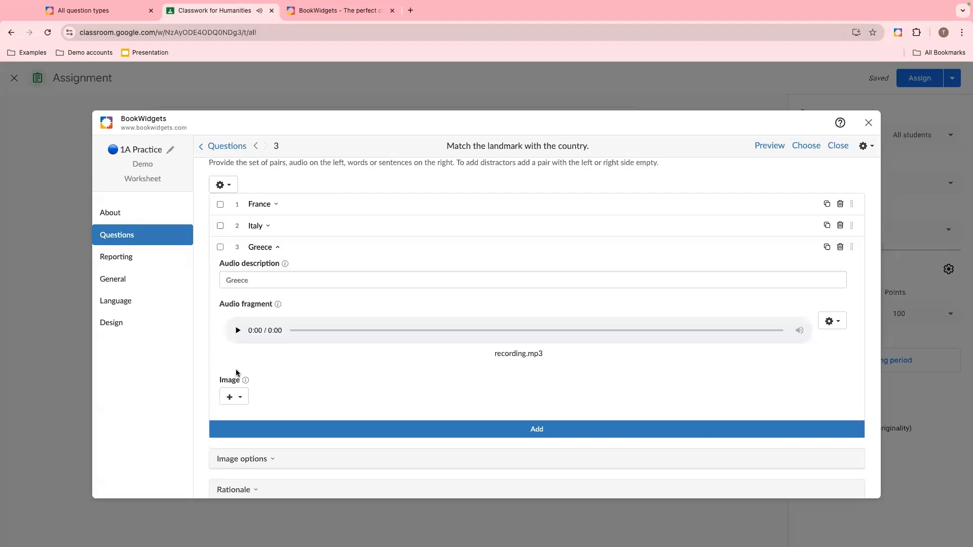
- Search online images for Parthenon and attach one to the Greece pair's image
left_click(231, 399)
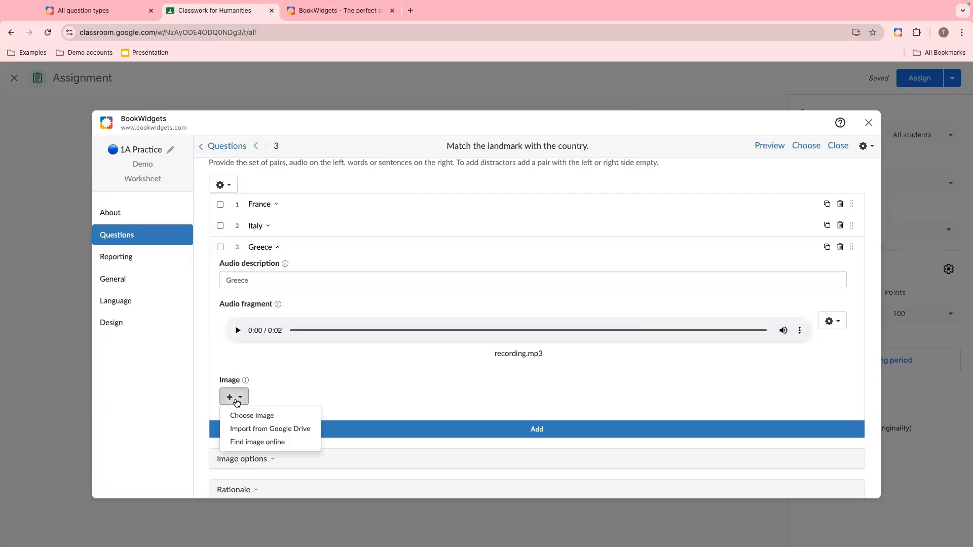
left_click(239, 444)
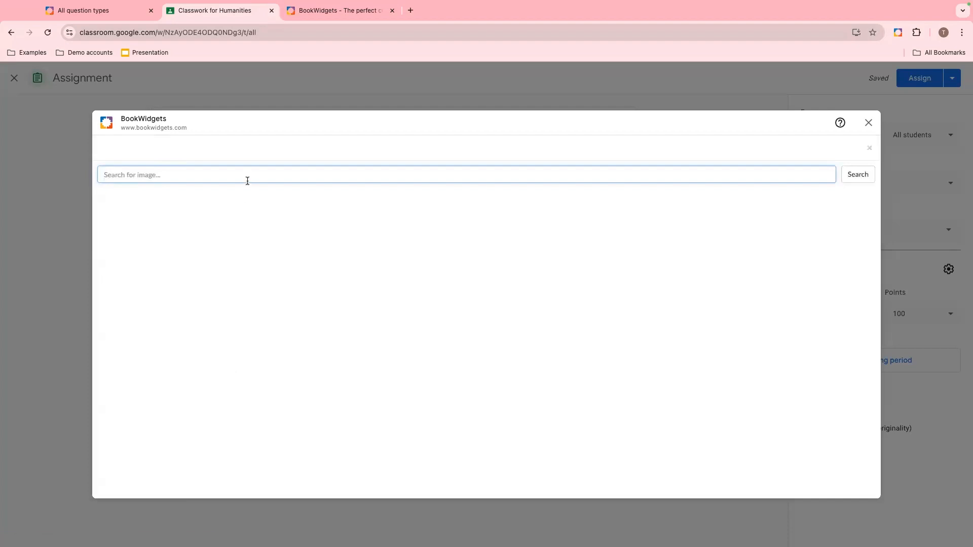
type("Parthenon")
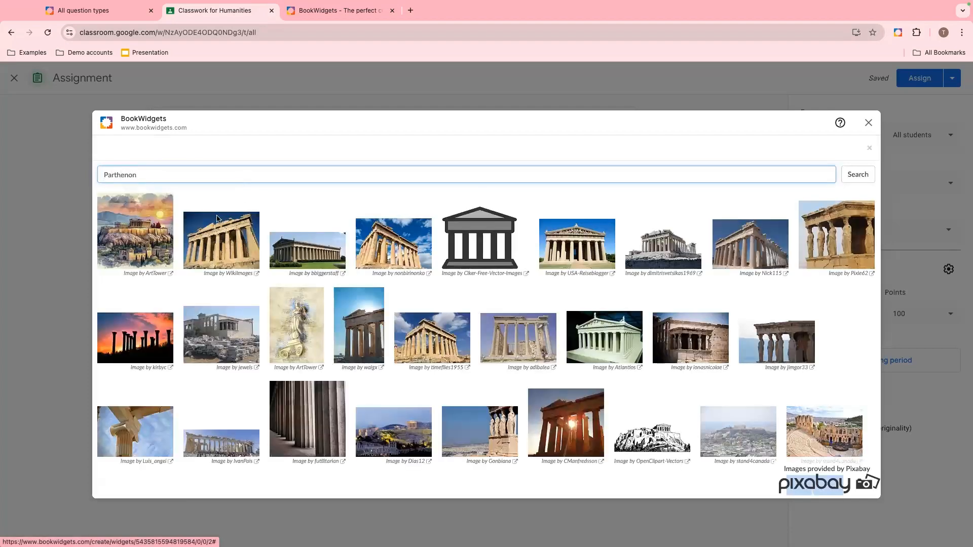
scroll(540, 261, "down", 2)
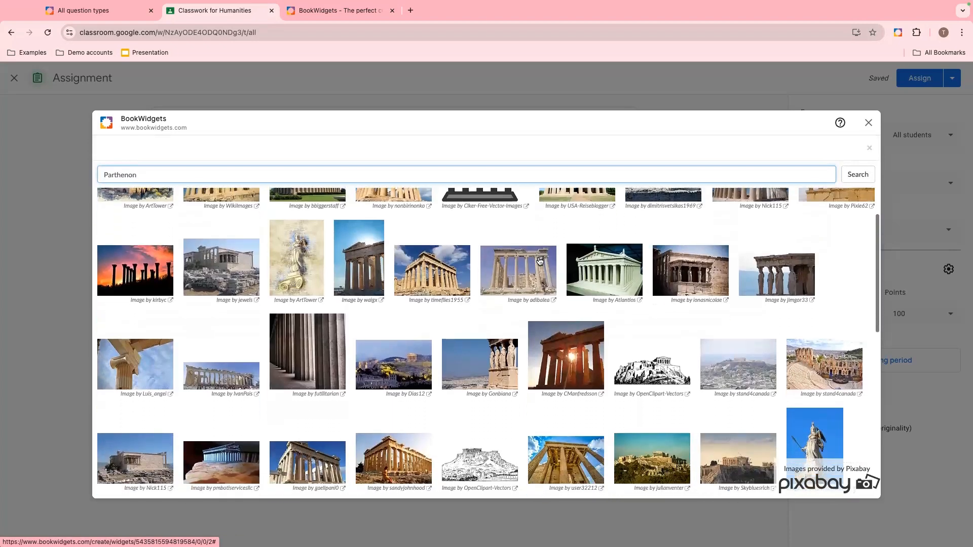
scroll(540, 261, "down", 2)
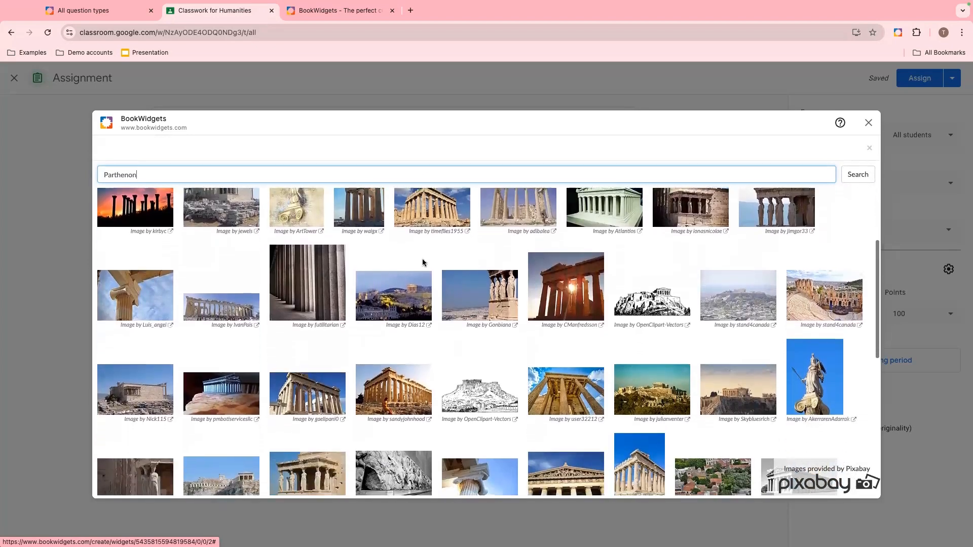
left_click(394, 298)
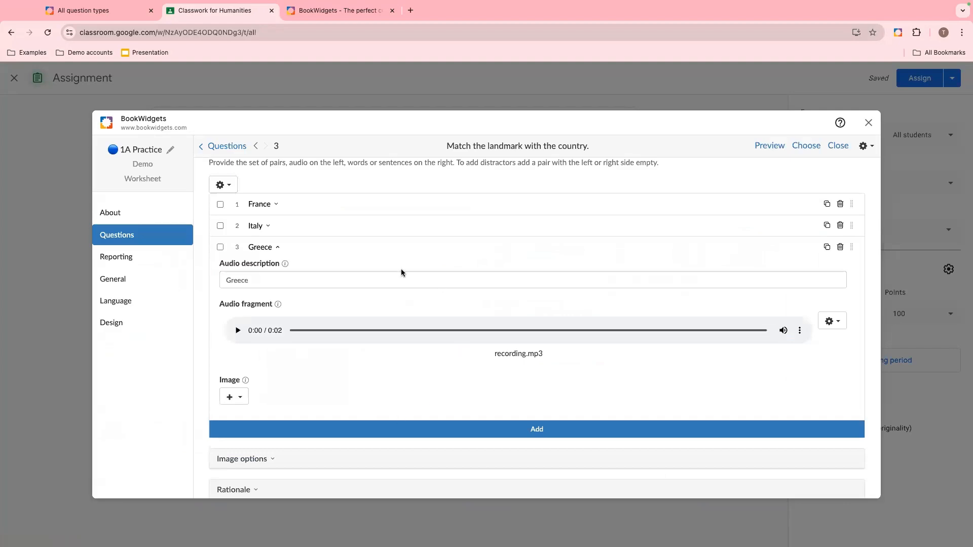
- Add a fourth pair and set its audio description to Belgium
left_click(457, 437)
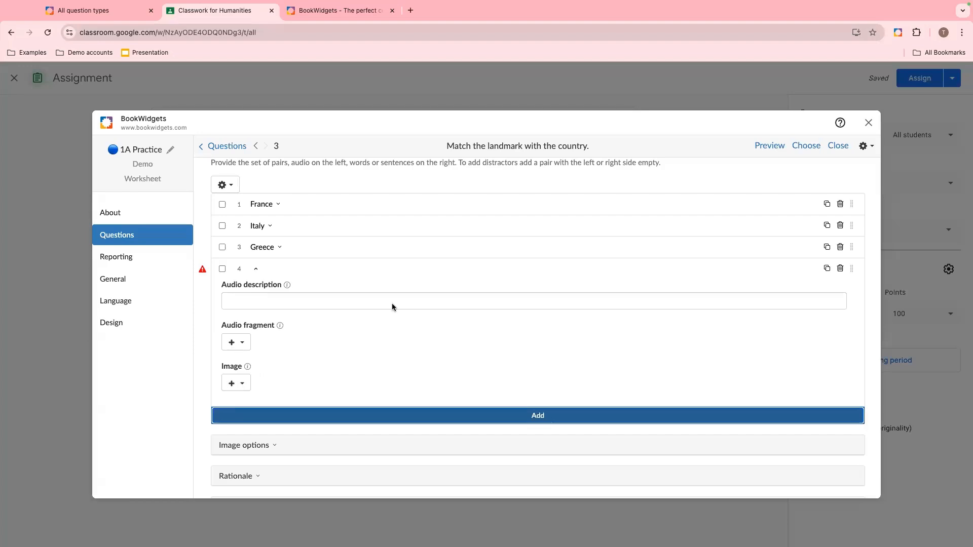
left_click(350, 295)
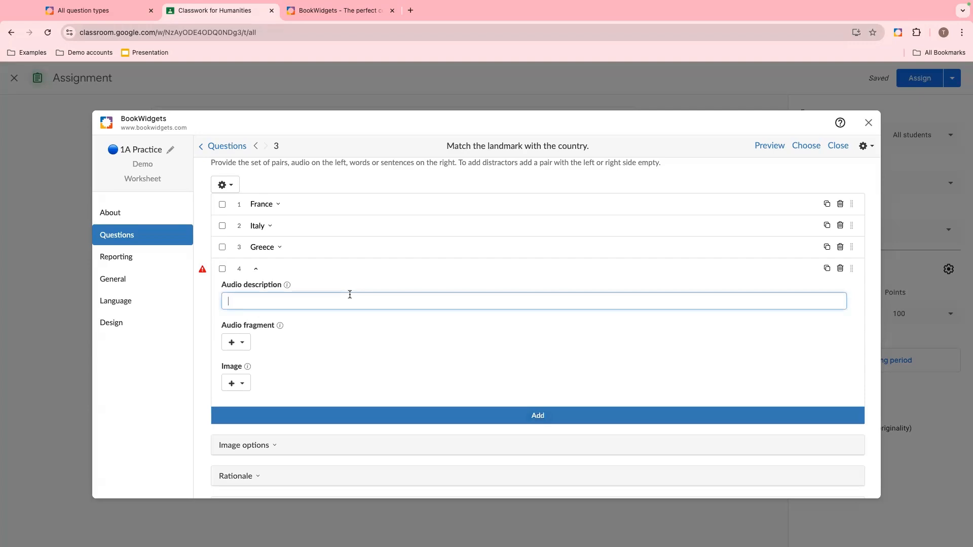
type("Belgium")
- Record a short audio fragment for the Belgium pair and accept it
left_click(238, 343)
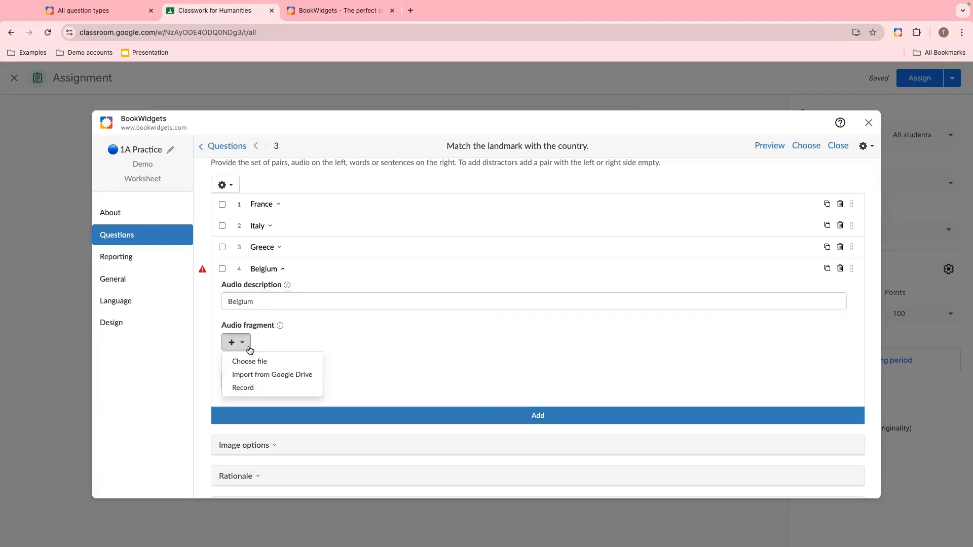
left_click(252, 387)
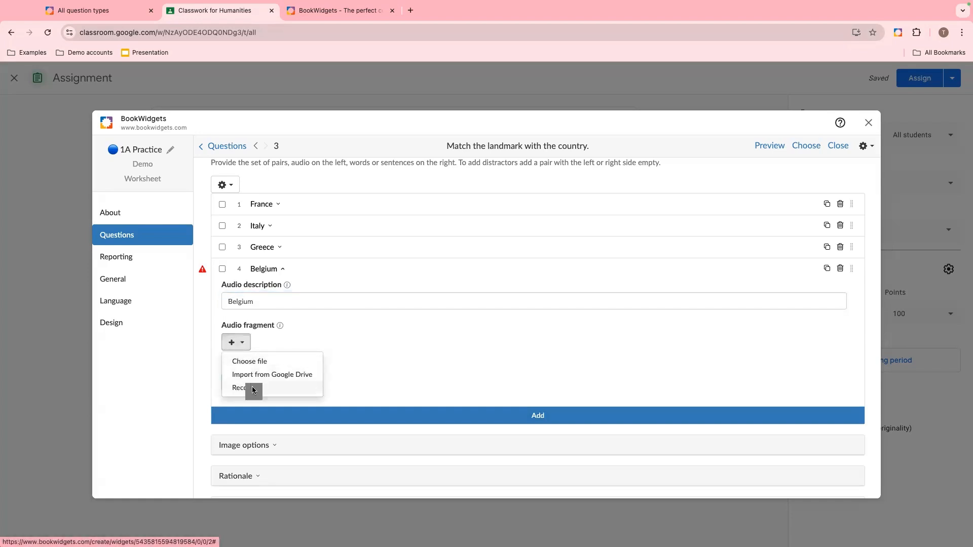
left_click(488, 212)
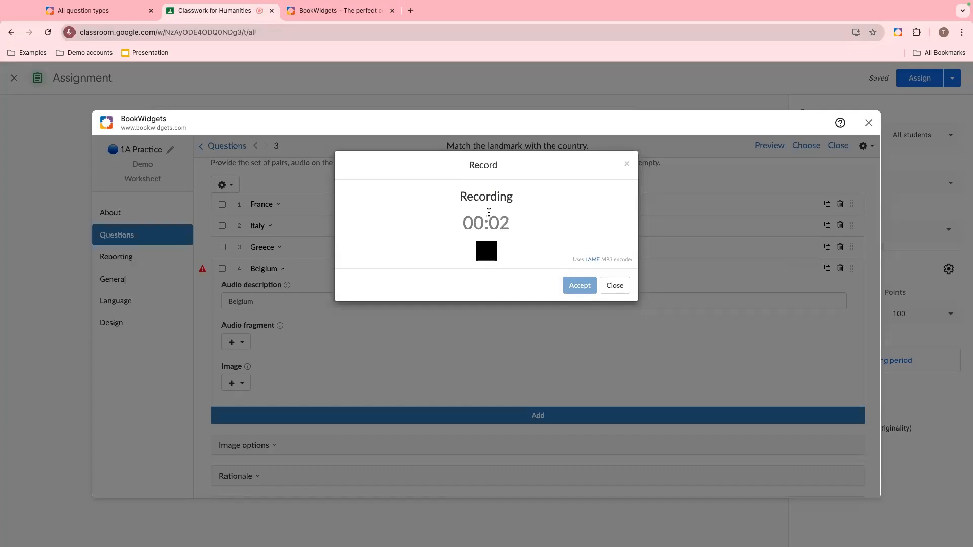
left_click(485, 257)
left_click(568, 298)
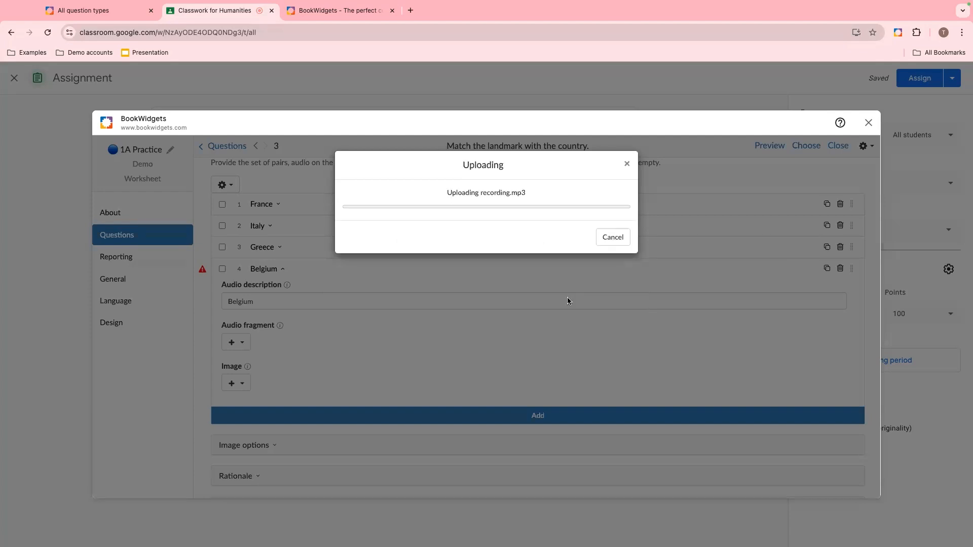
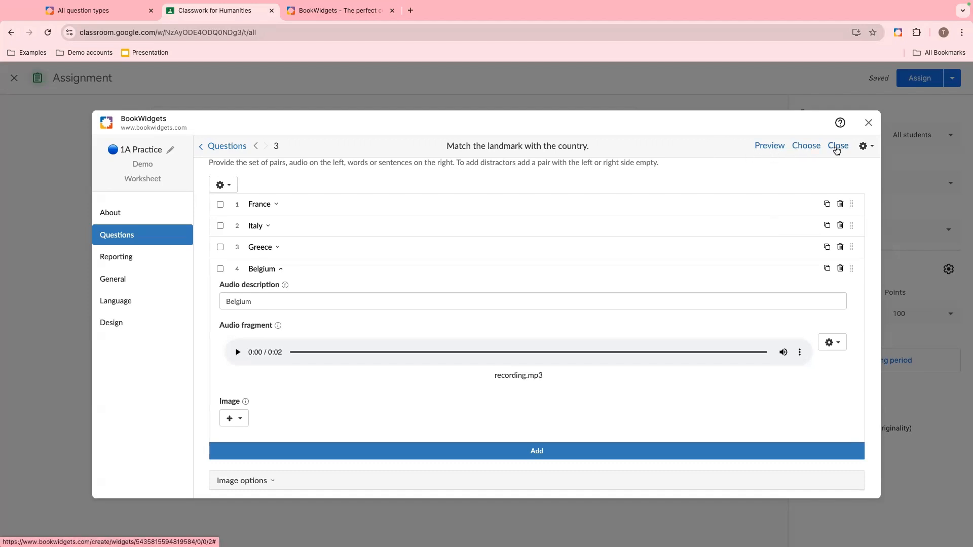
- Import question 4 from the 1A. European Capitals Practice widget into this worksheet
left_click(866, 146)
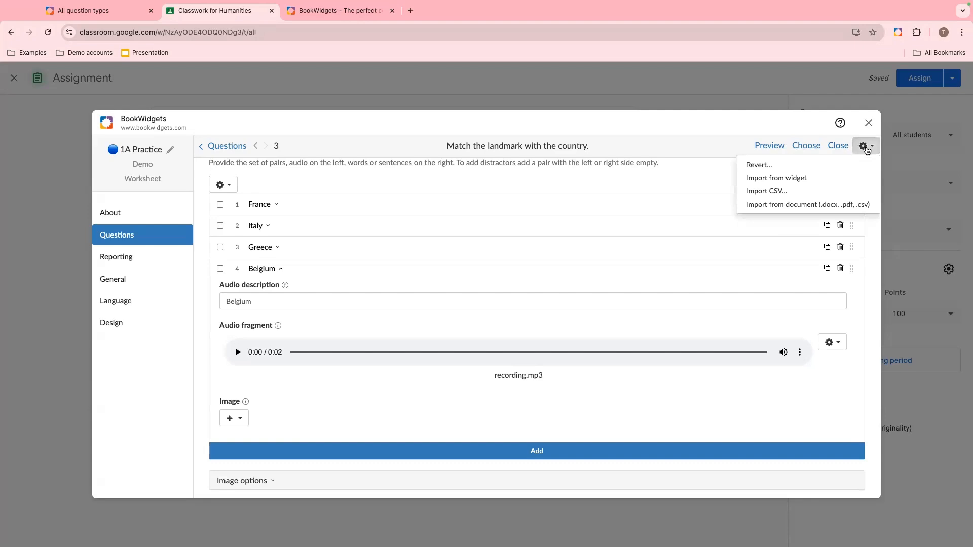
left_click(809, 177)
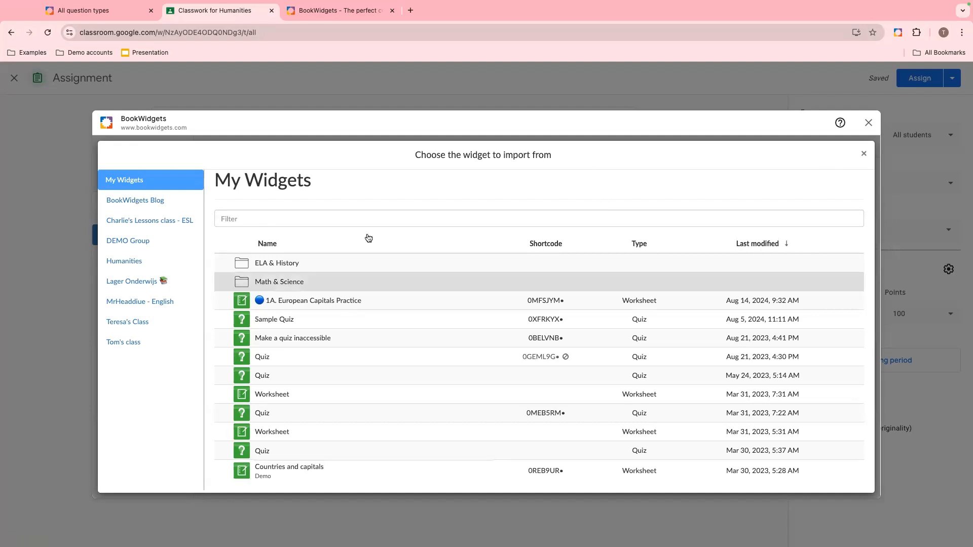
left_click(349, 303)
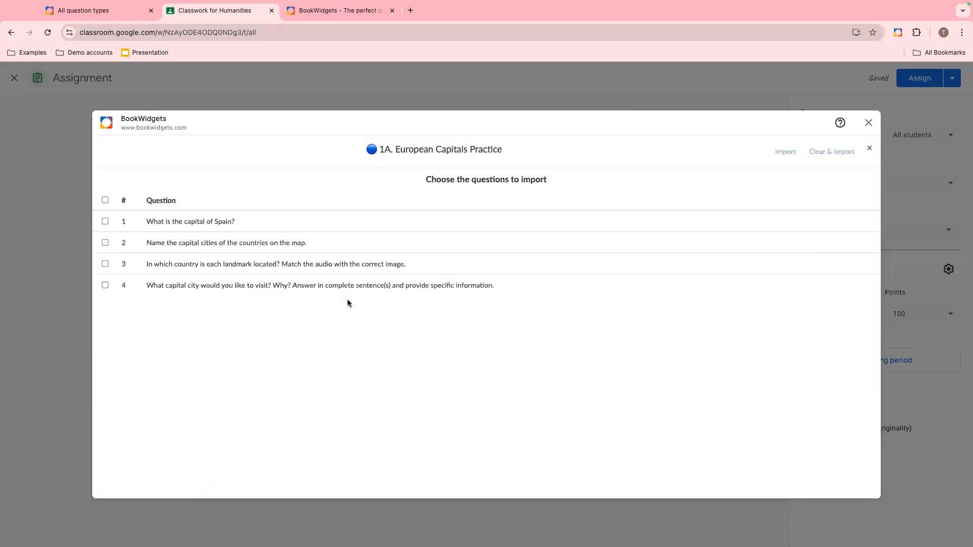
left_click(105, 285)
left_click(785, 152)
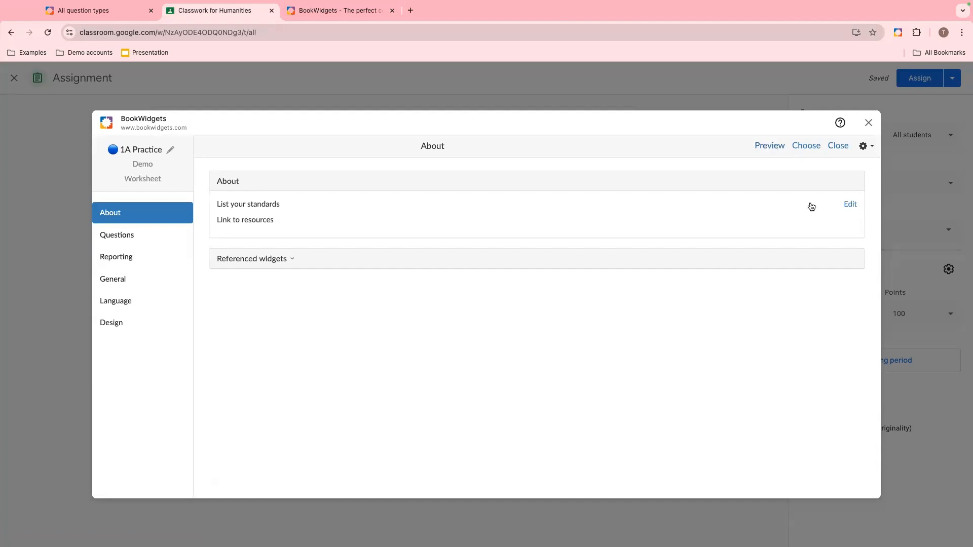
- Open imported question 4, switch its question text to rich text, and make 'capital city' bold
left_click(125, 240)
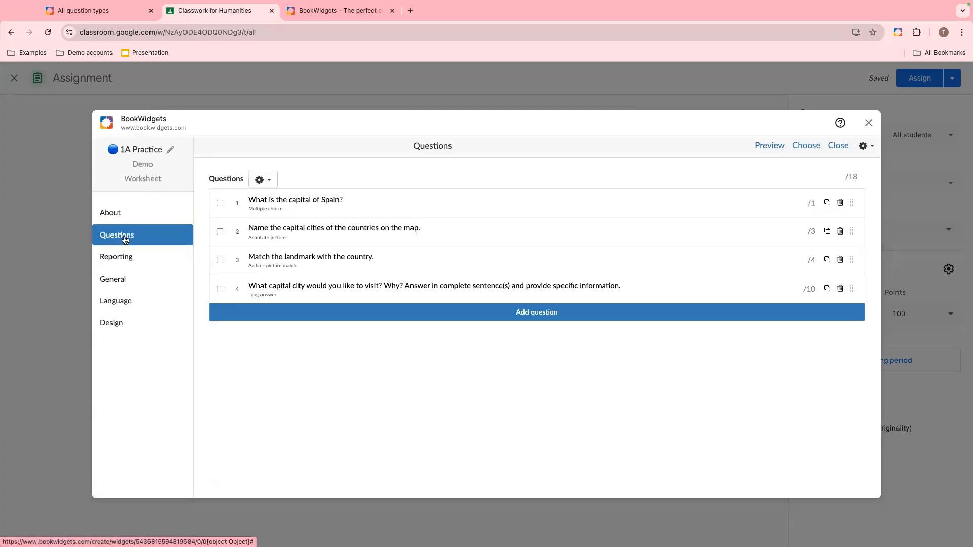
left_click(388, 299)
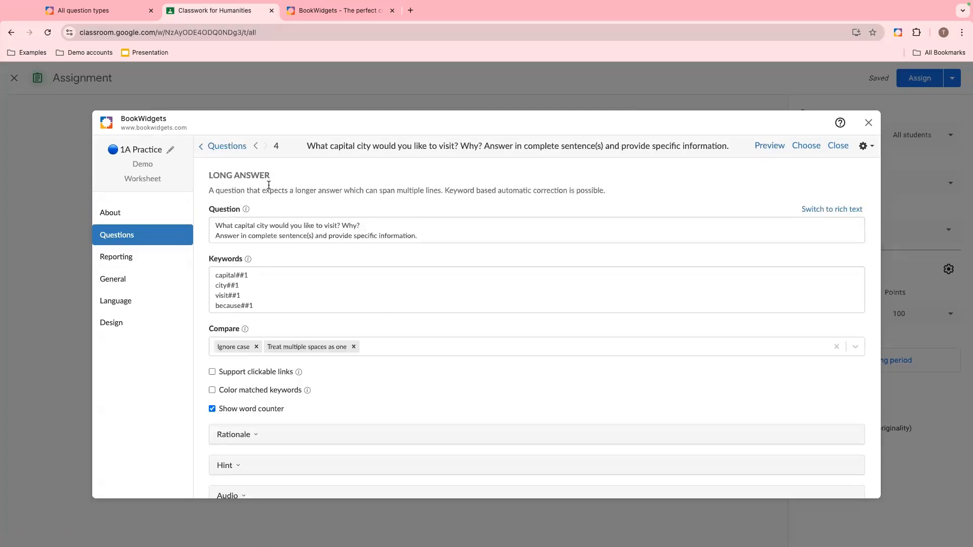
left_click(807, 211)
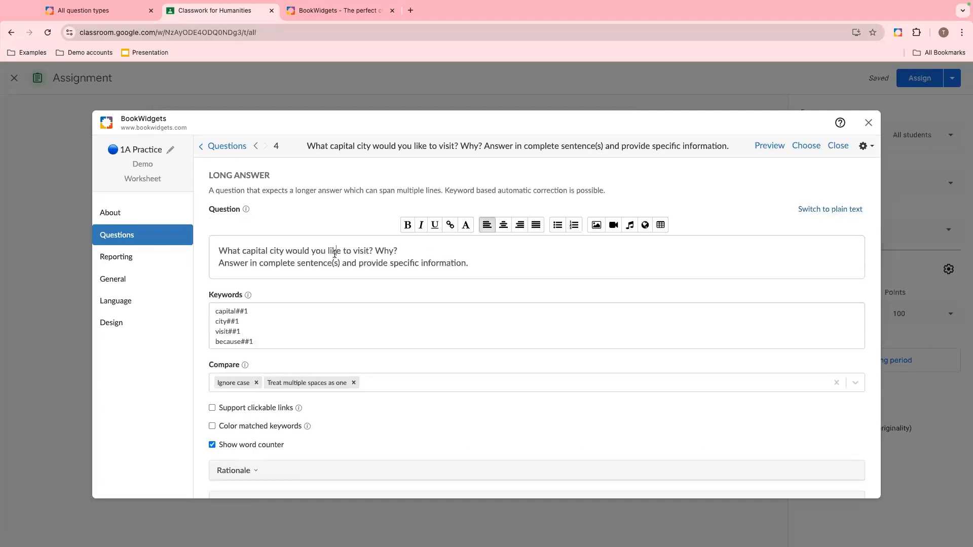
left_click_drag(284, 251, 242, 251)
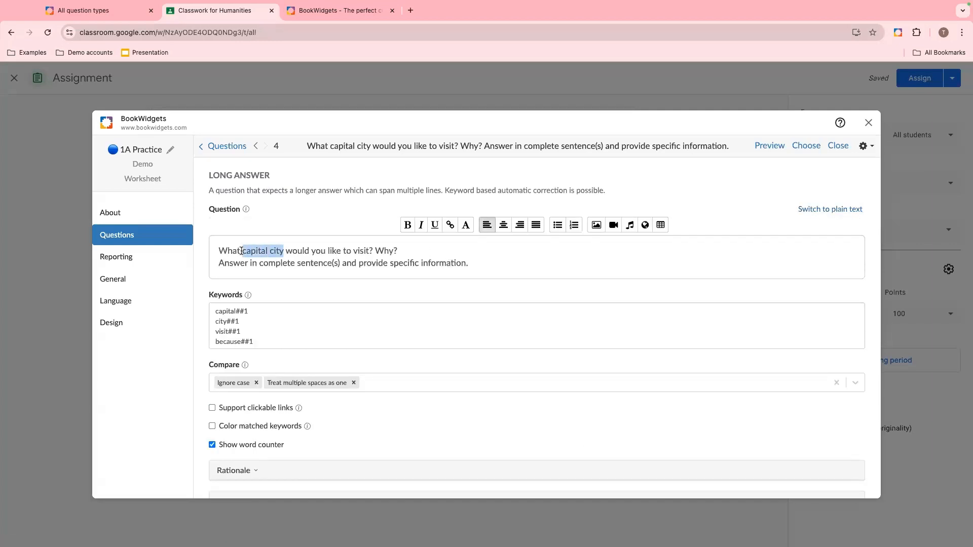
left_click(408, 228)
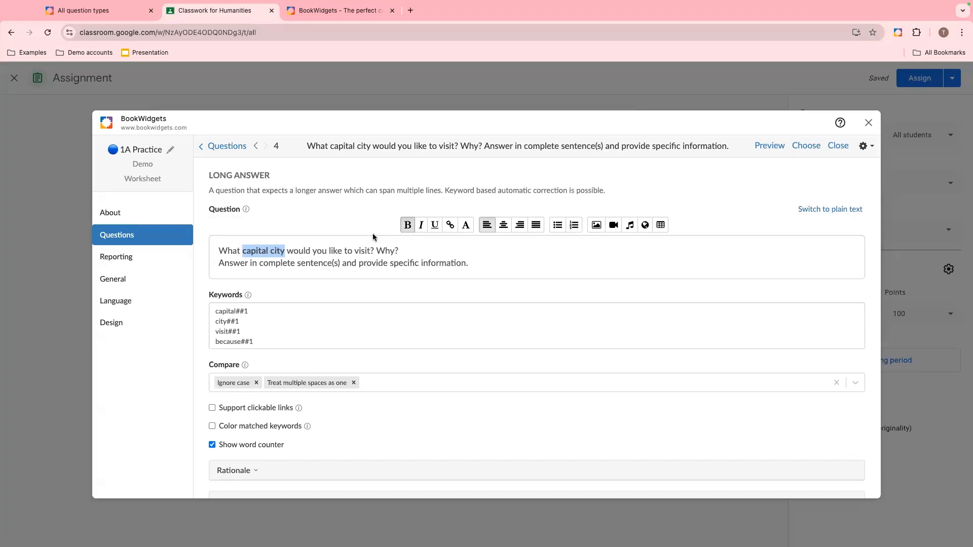
left_click(384, 261)
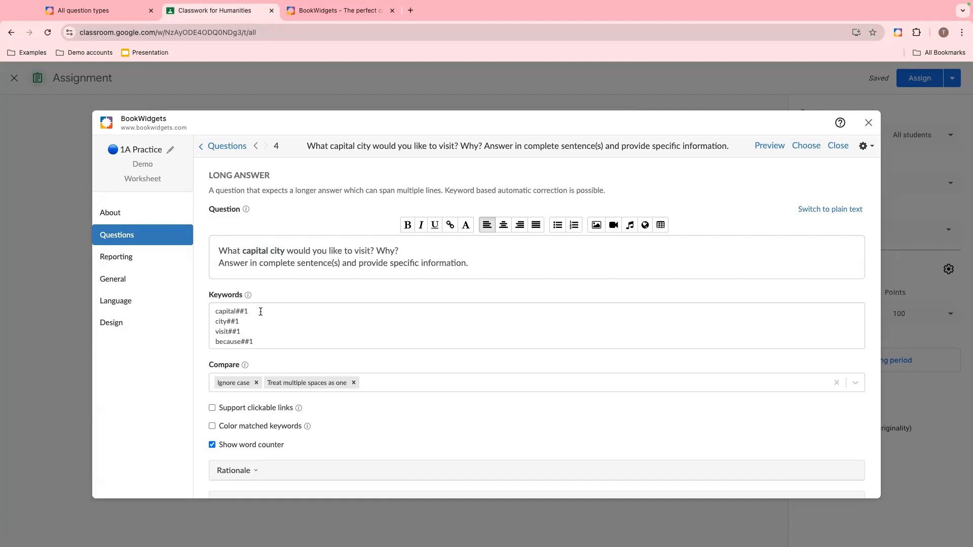
- Examine the long-answer question's correction and scoring options
scroll(261, 312, "down", 1)
scroll(287, 322, "down", 3)
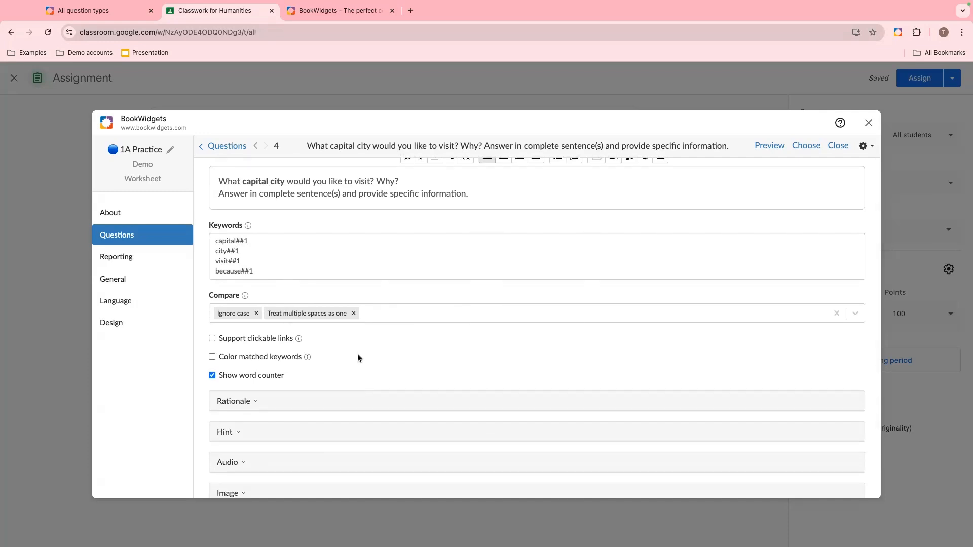
scroll(357, 357, "down", 3)
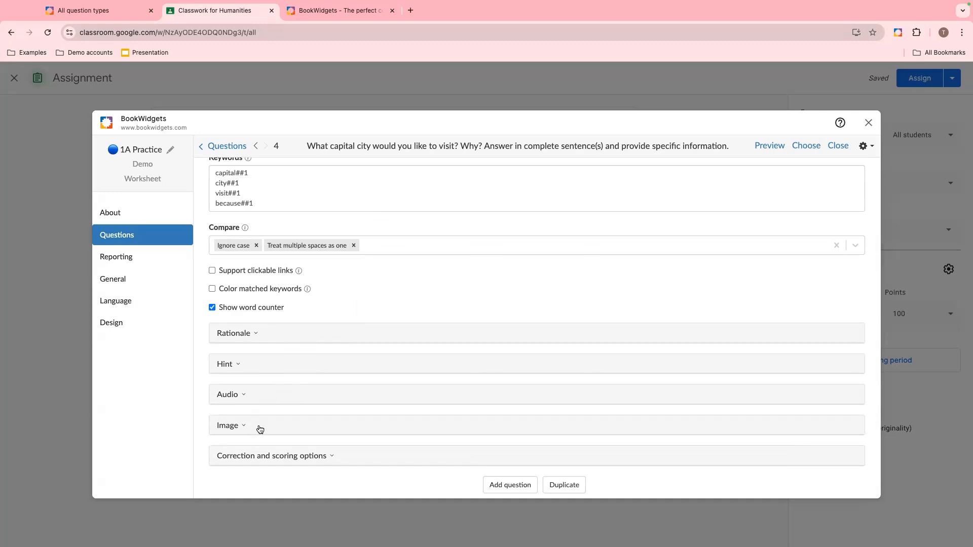
left_click(262, 457)
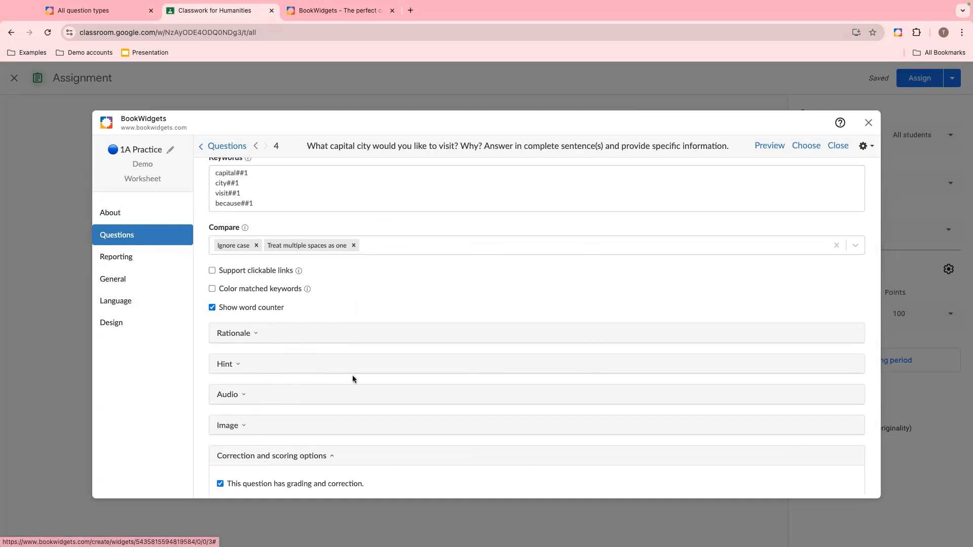
scroll(352, 378, "down", 2)
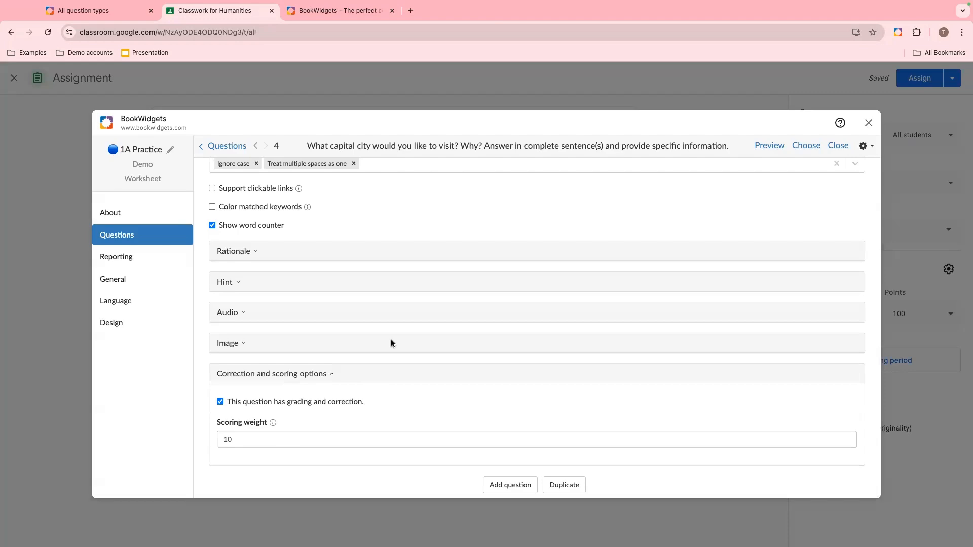
scroll(391, 343, "up", 5)
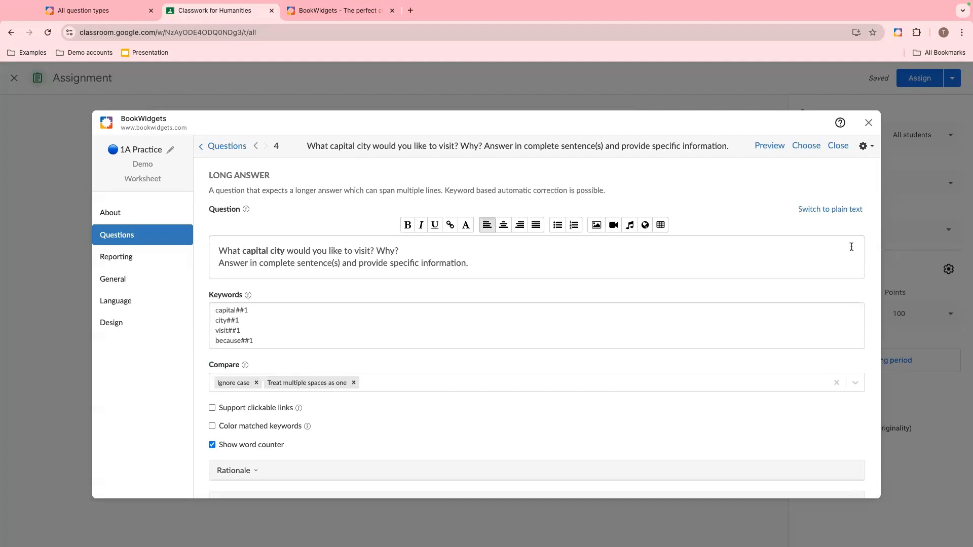
- Preview the worksheet in student view, playing question 1's audio and going through every question
left_click(769, 148)
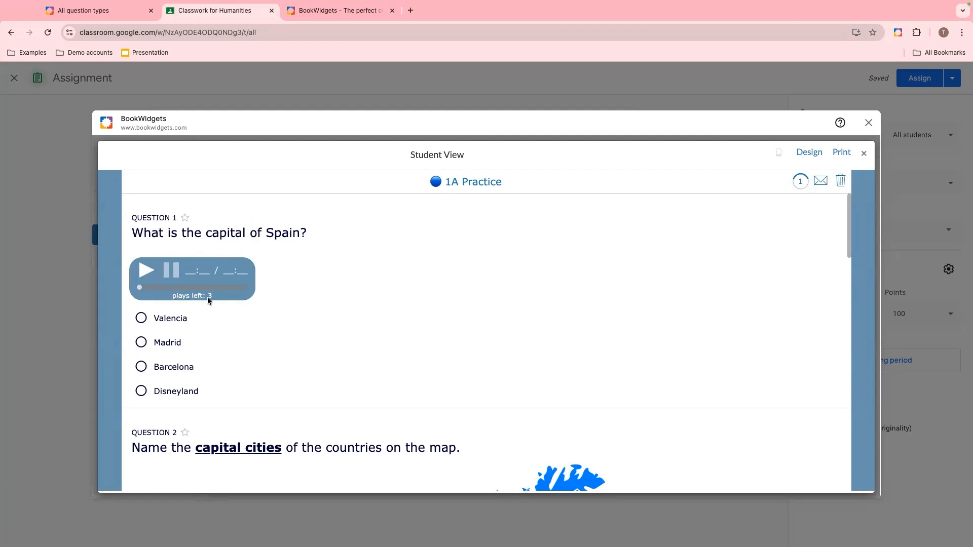
left_click(145, 271)
scroll(387, 296, "down", 3)
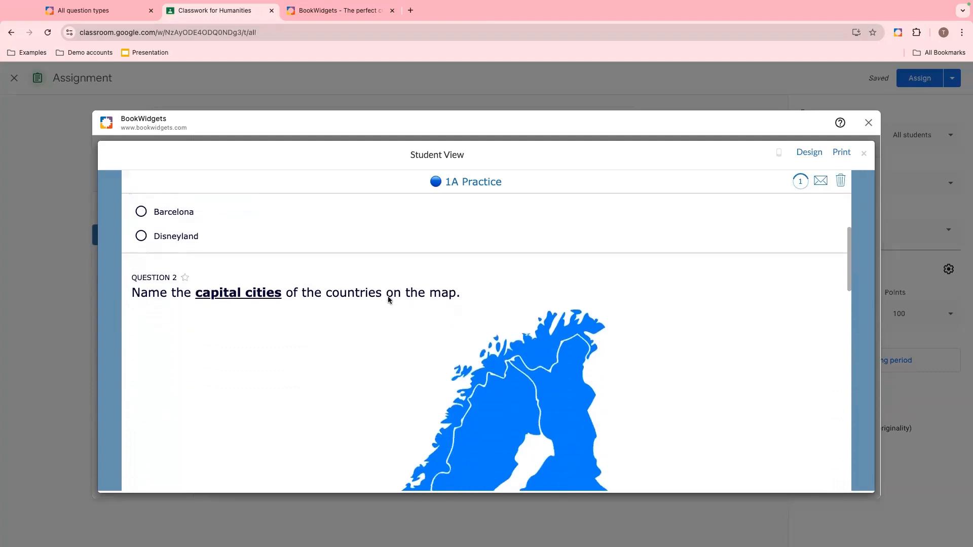
scroll(388, 296, "down", 3)
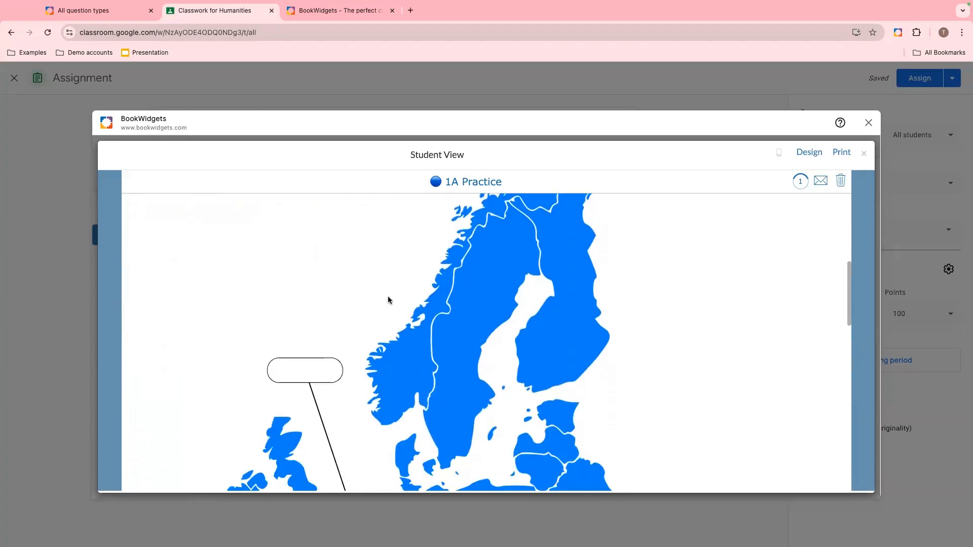
scroll(389, 301, "down", 2)
left_click(313, 265)
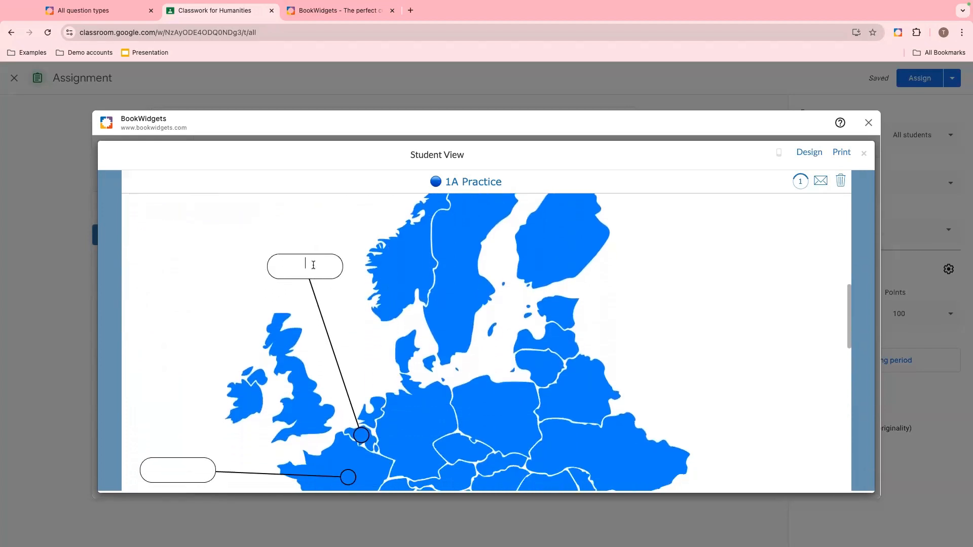
scroll(378, 303, "down", 1)
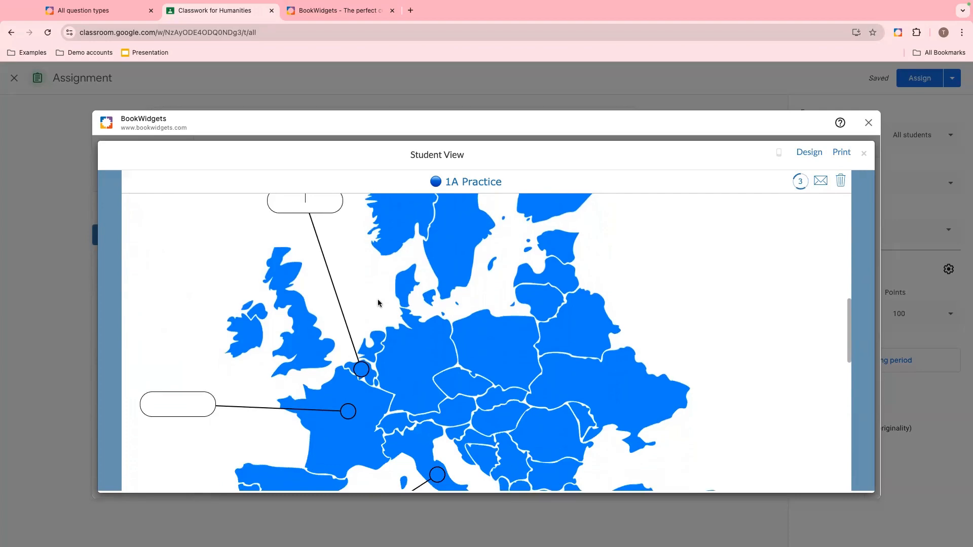
scroll(379, 303, "up", 1)
scroll(378, 303, "down", 3)
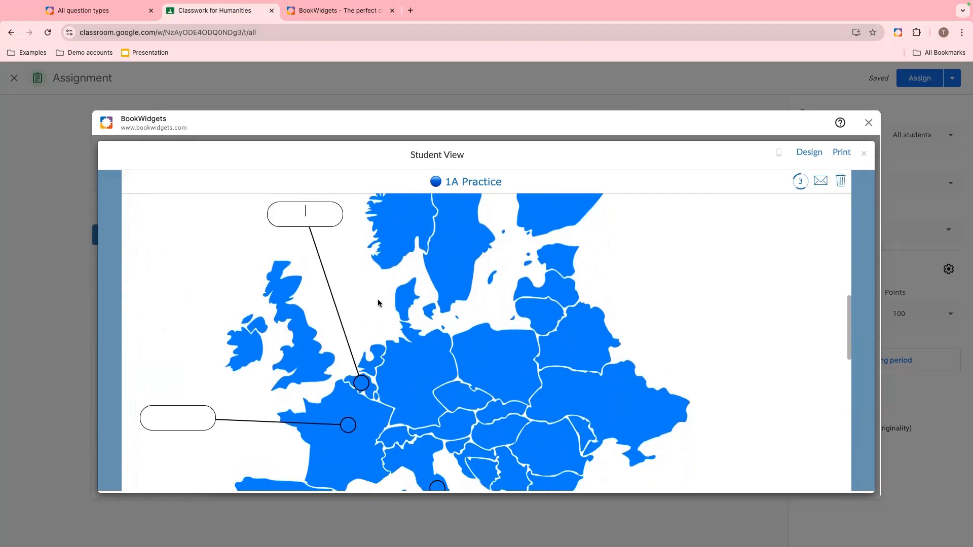
scroll(378, 303, "down", 3)
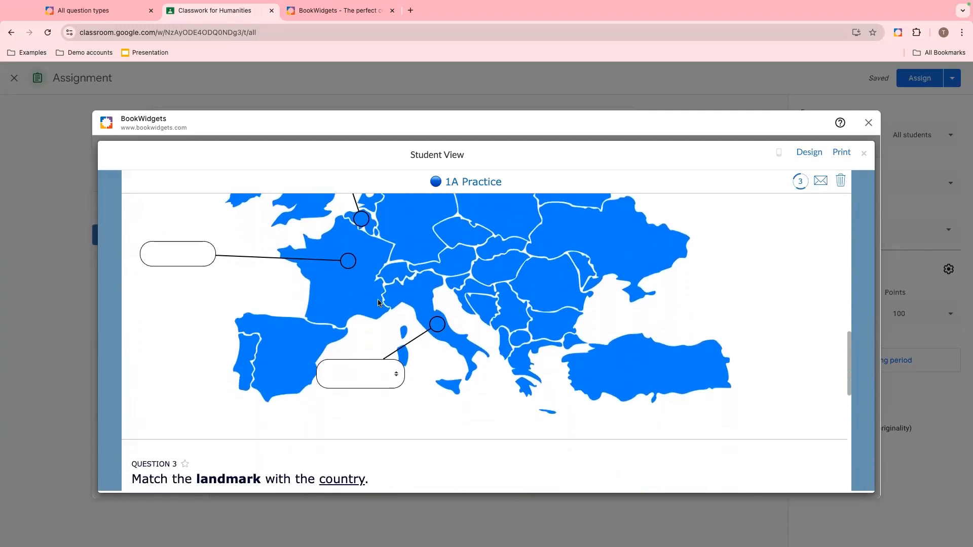
left_click(374, 254)
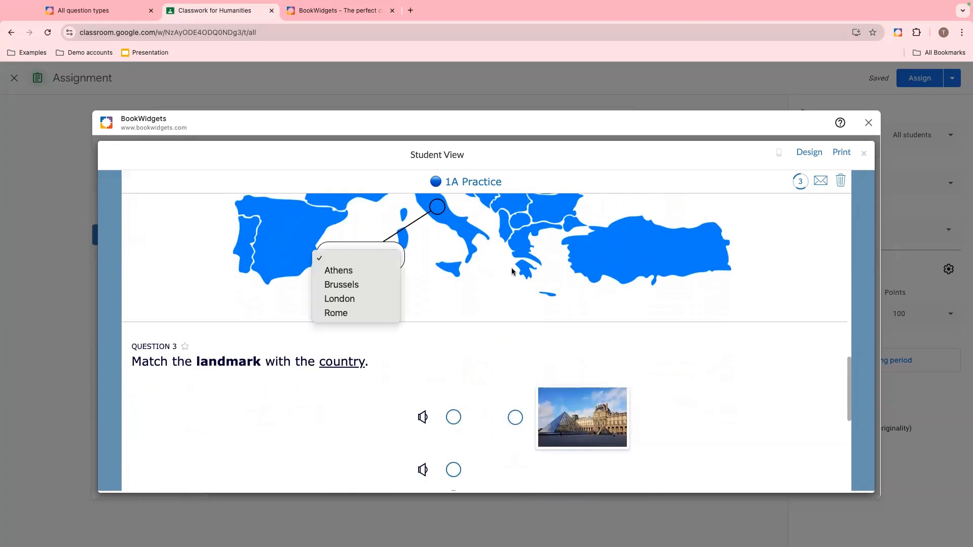
left_click(479, 328)
scroll(479, 332, "down", 3)
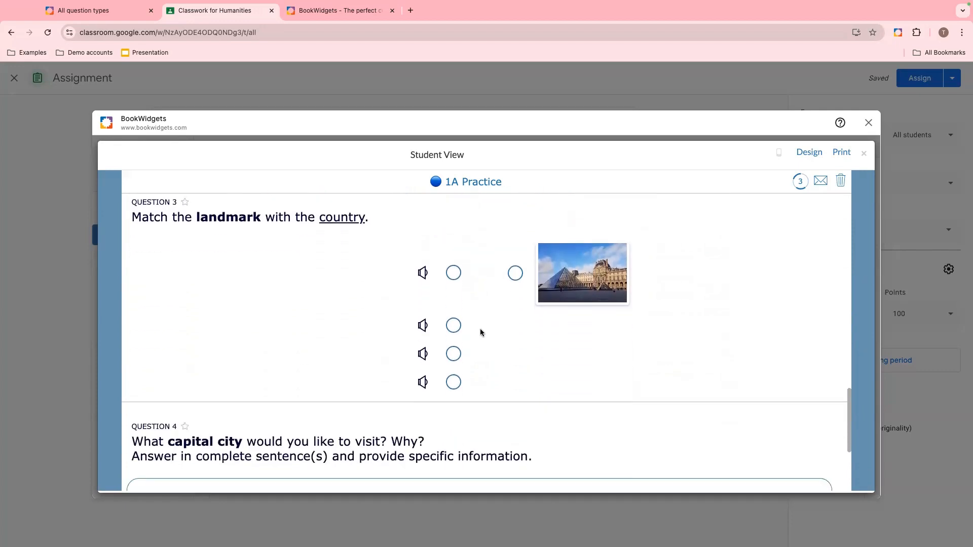
scroll(527, 328, "up", 2)
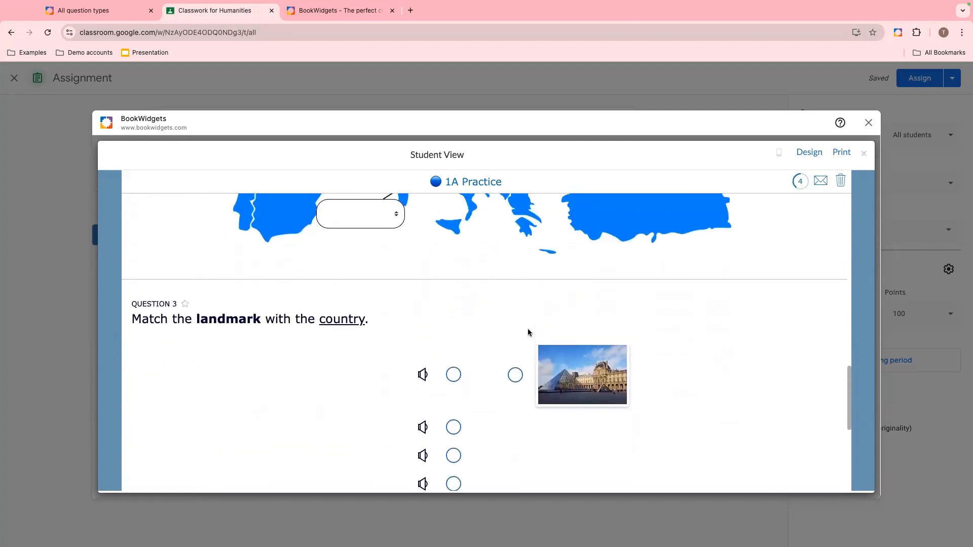
scroll(527, 333, "down", 3)
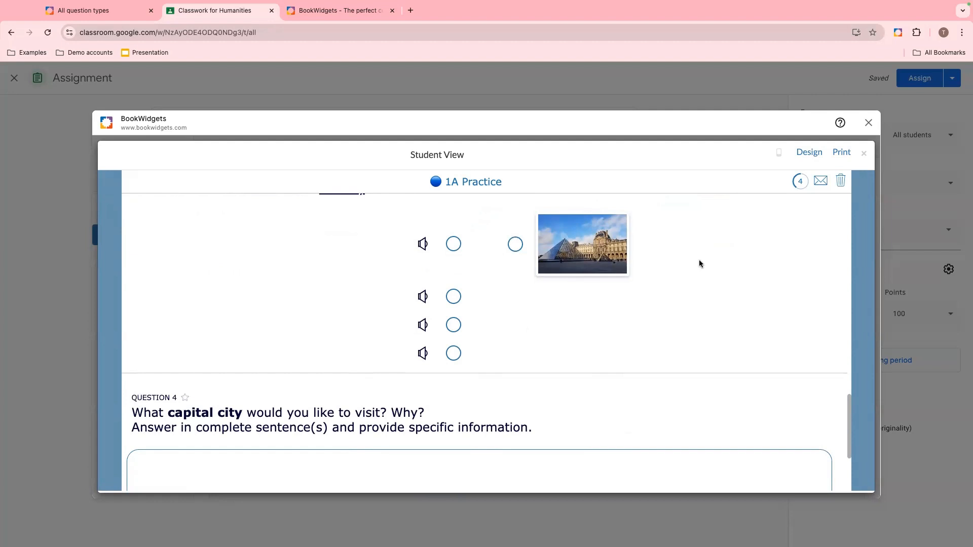
scroll(700, 263, "down", 1)
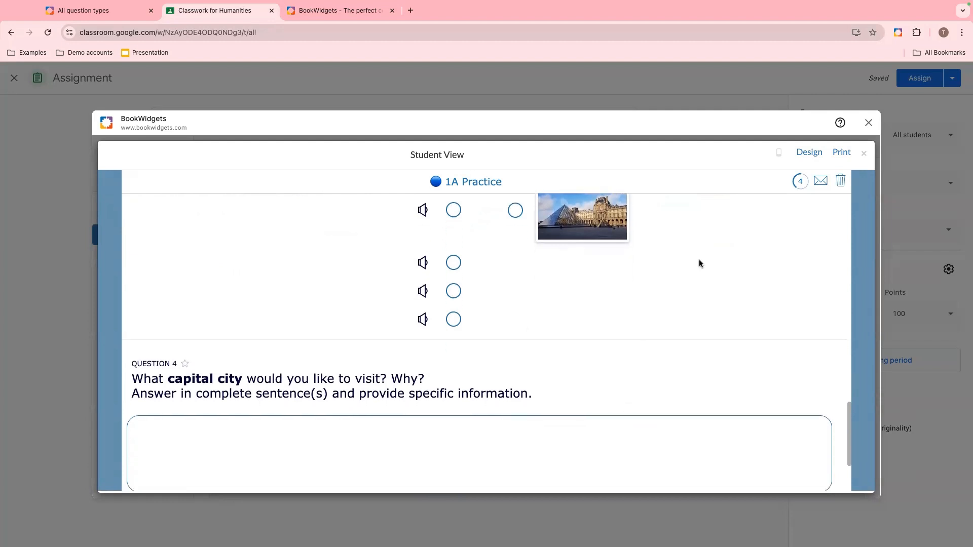
scroll(700, 264, "down", 1)
scroll(699, 260, "down", 1)
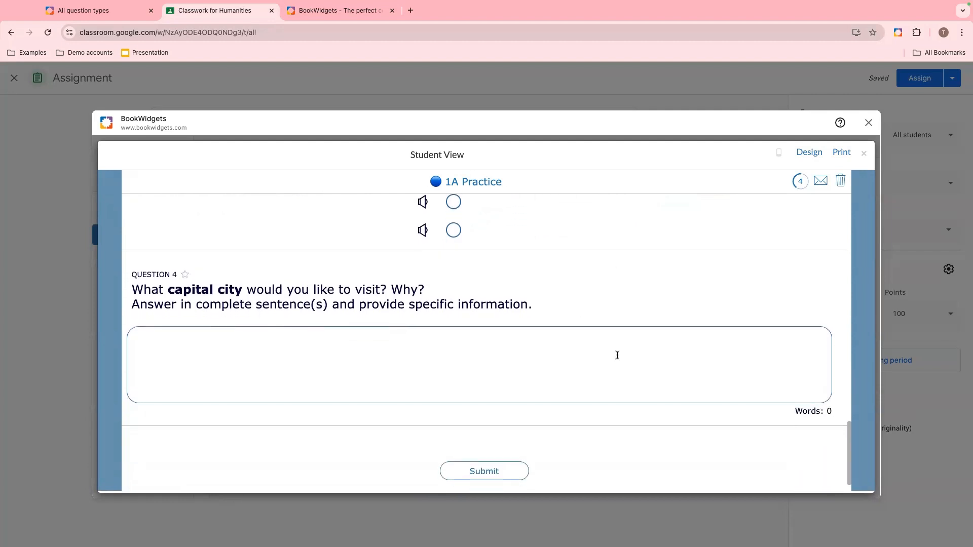
scroll(740, 315, "up", 7)
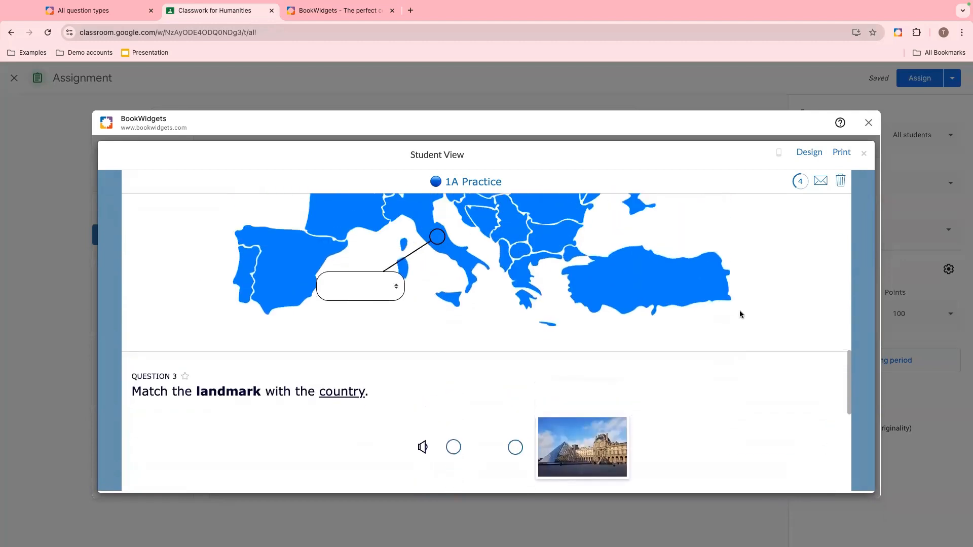
scroll(740, 314, "up", 10)
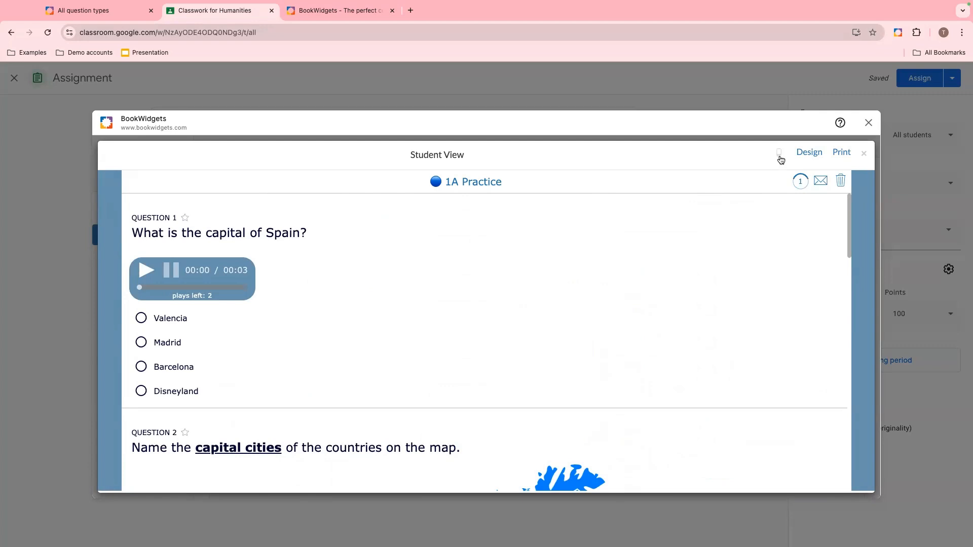
- Switch the student preview to small screen portrait and scroll through the questions
left_click(779, 156)
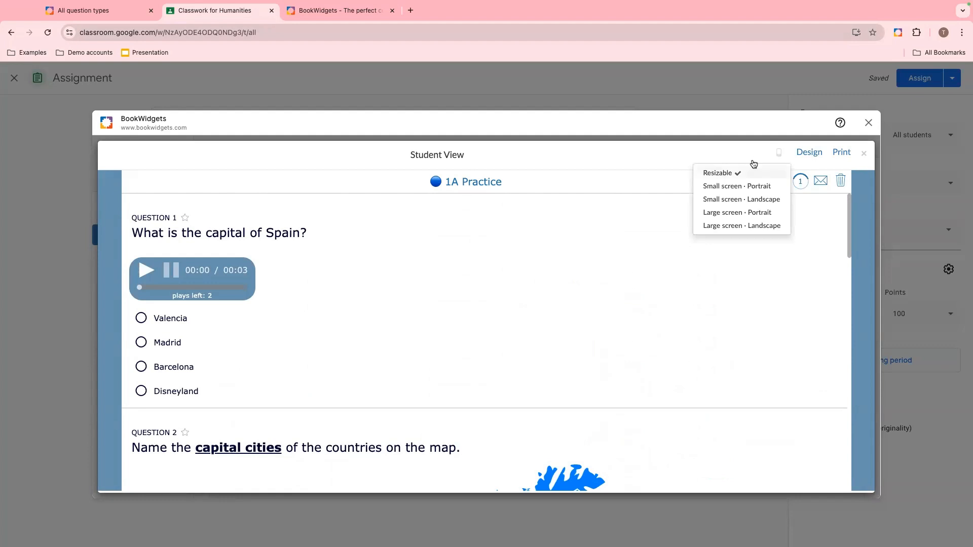
left_click(750, 186)
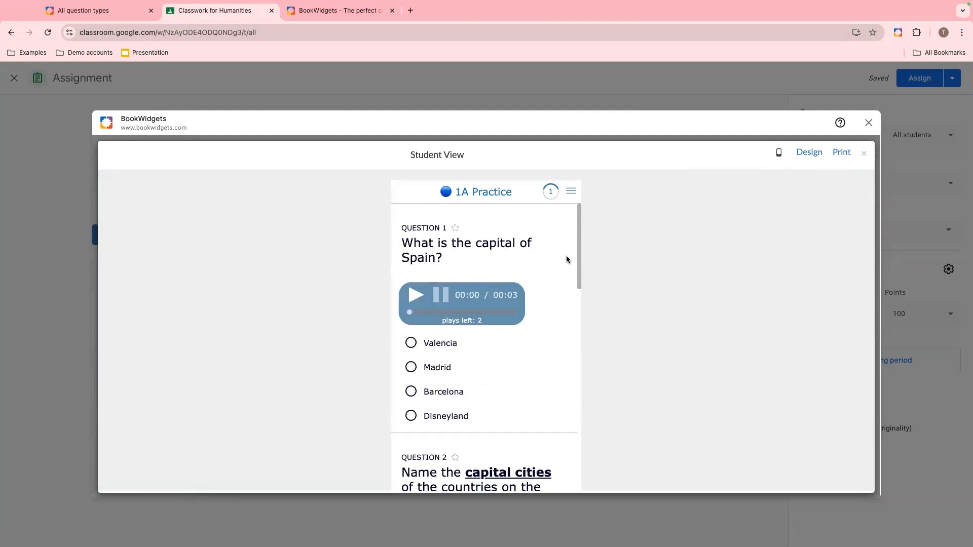
scroll(530, 298, "down", 5)
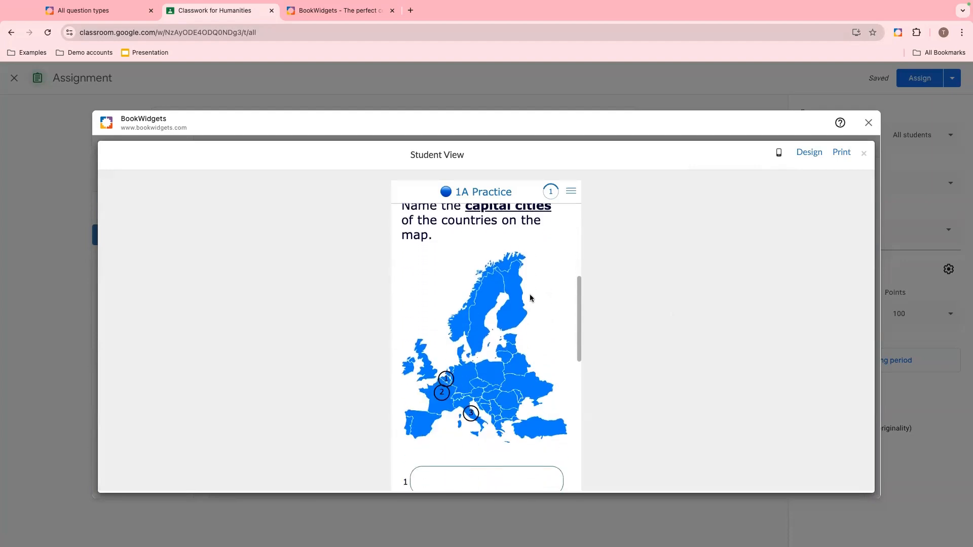
scroll(530, 298, "down", 10)
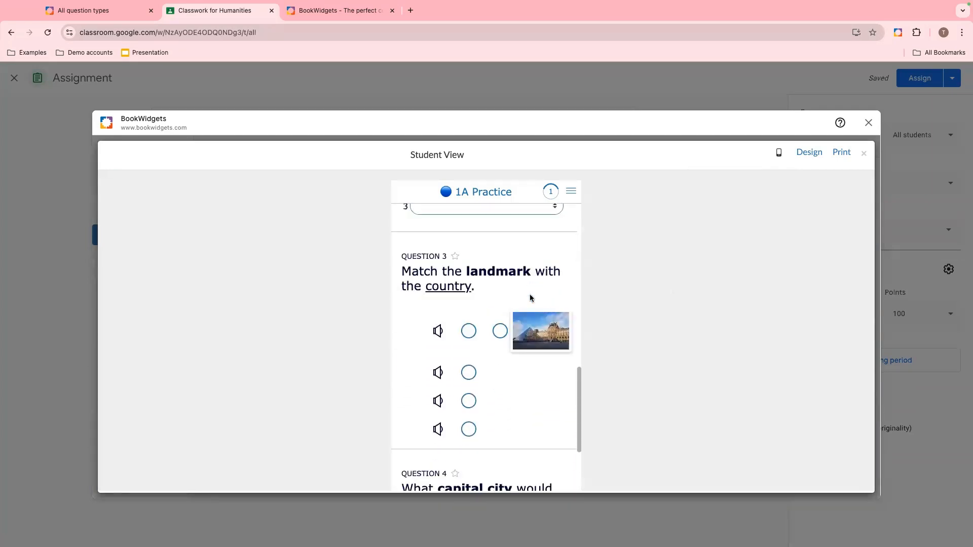
scroll(530, 298, "down", 3)
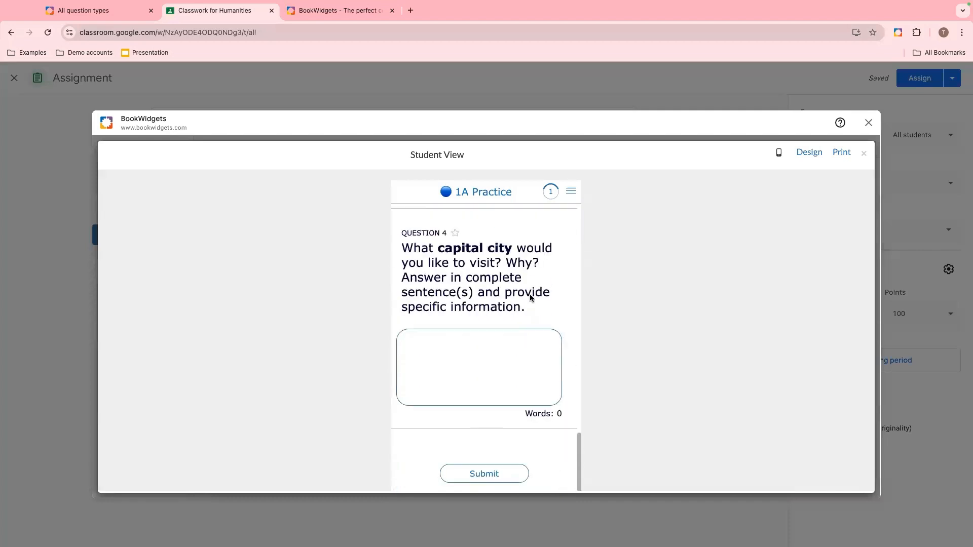
- Switch the student preview to small screen landscape and scroll through the worksheet
left_click(780, 152)
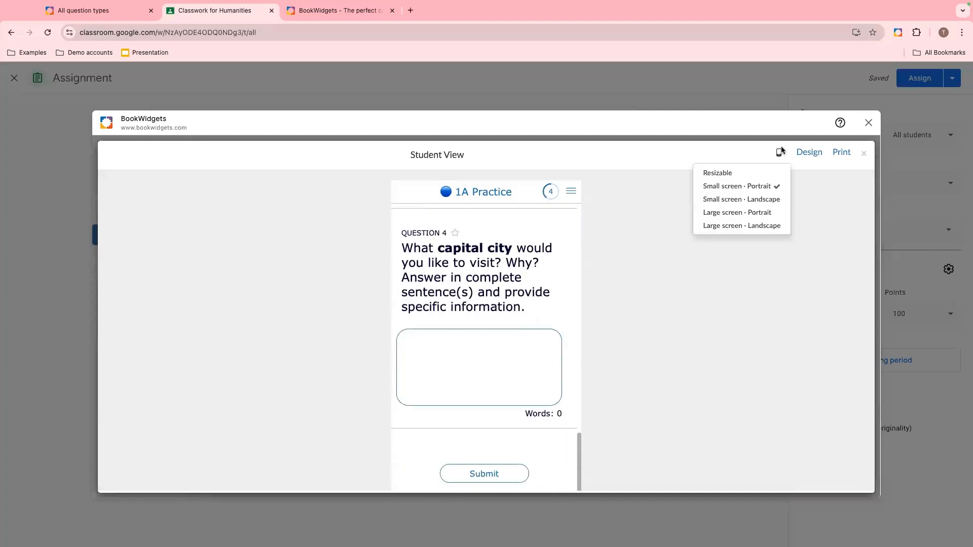
left_click(698, 200)
scroll(565, 297, "down", 3)
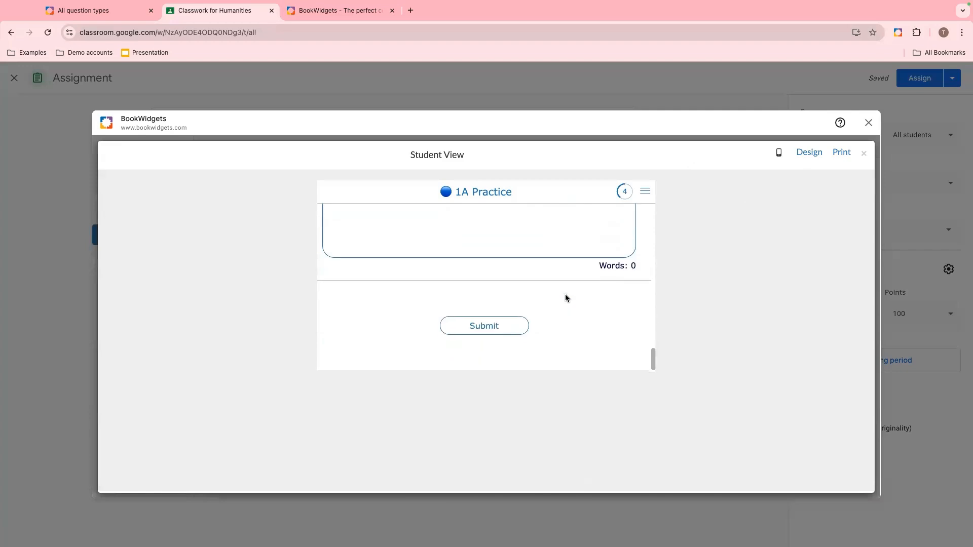
scroll(566, 297, "up", 15)
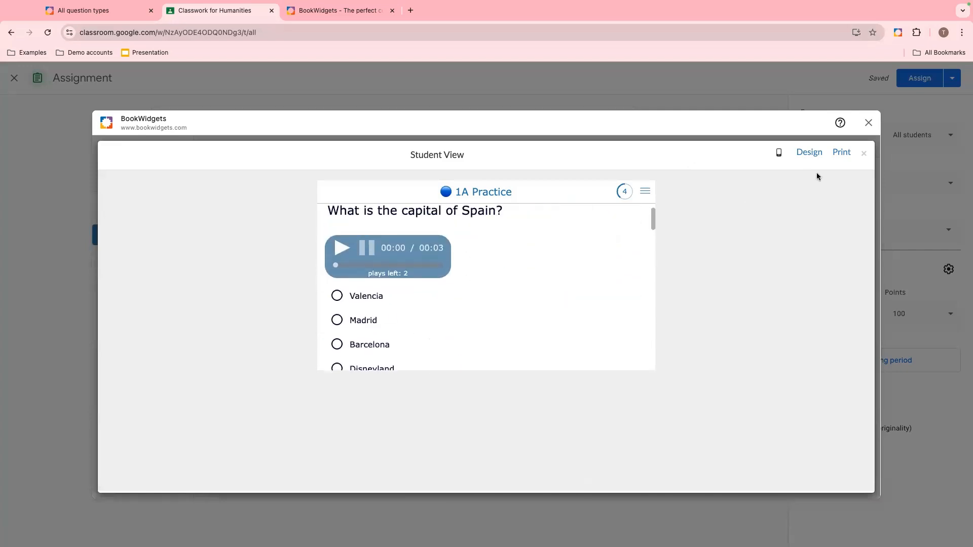
- Switch the student preview to the resizable size and open the worksheet's Design settings
left_click(780, 153)
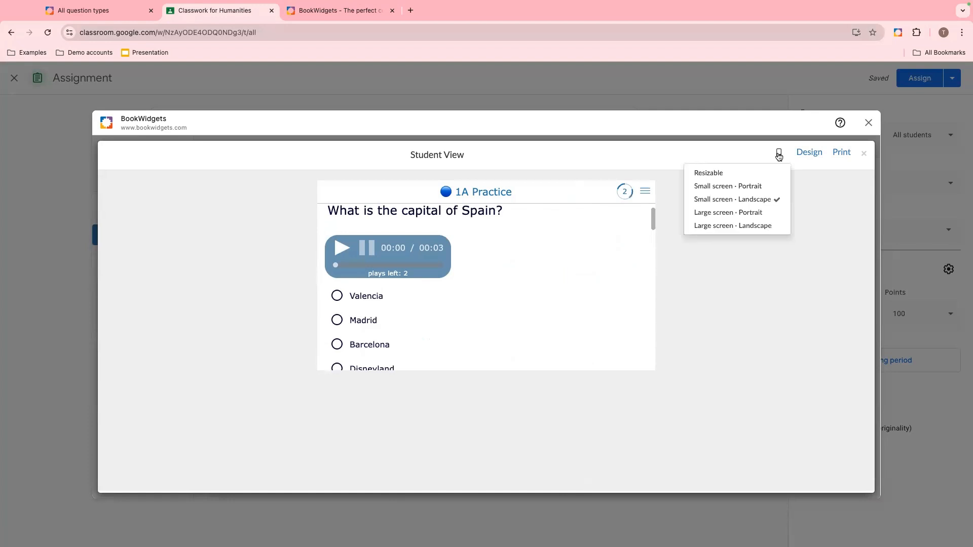
left_click(751, 177)
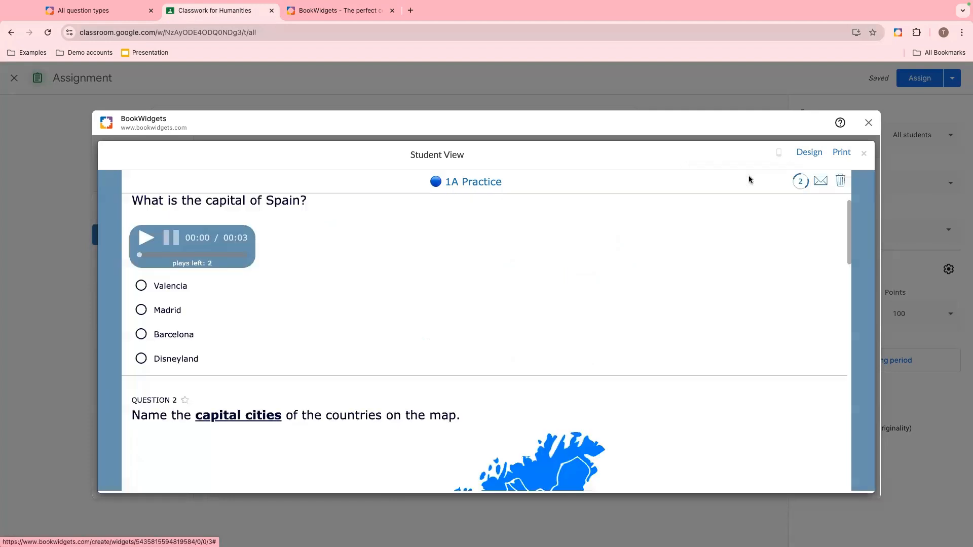
left_click(807, 158)
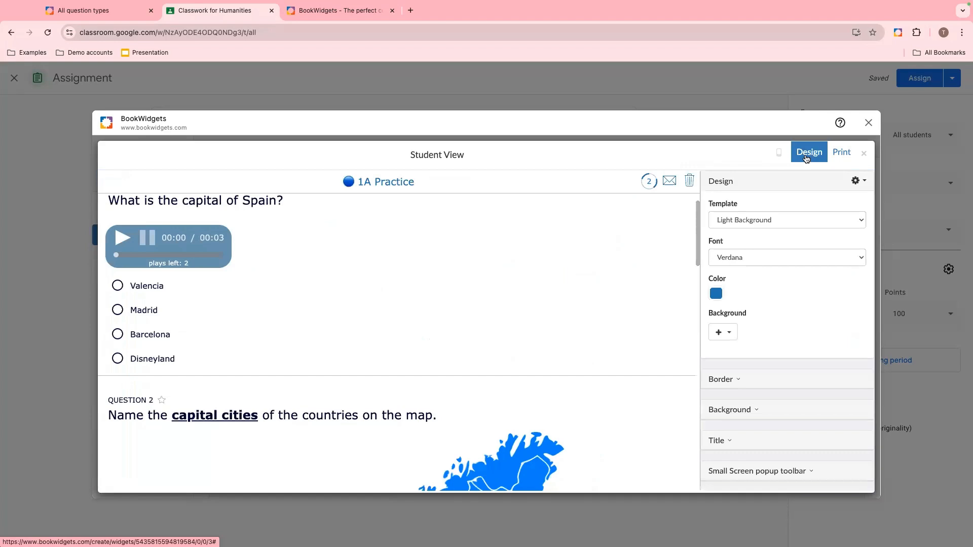
- Set the worksheet color to green and the template to Dark Background
left_click(716, 293)
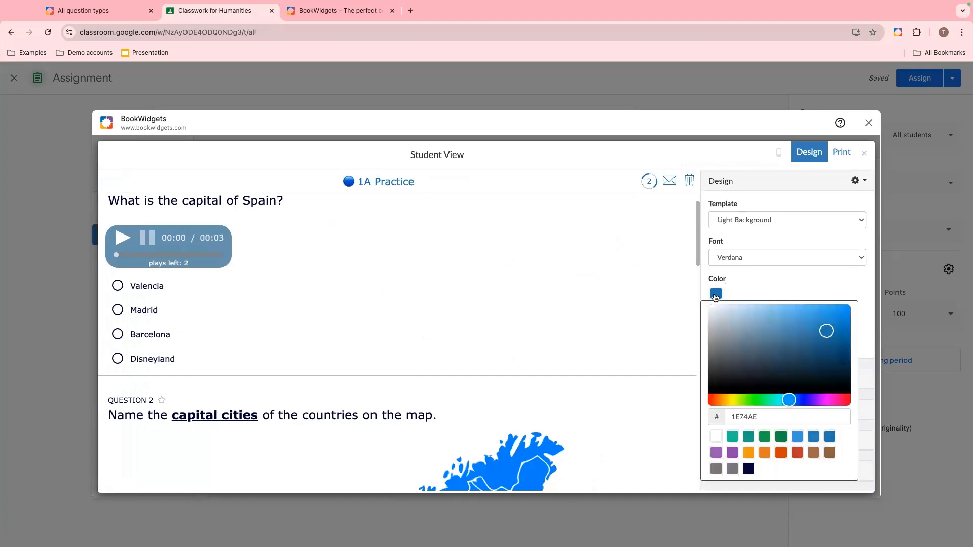
left_click(766, 439)
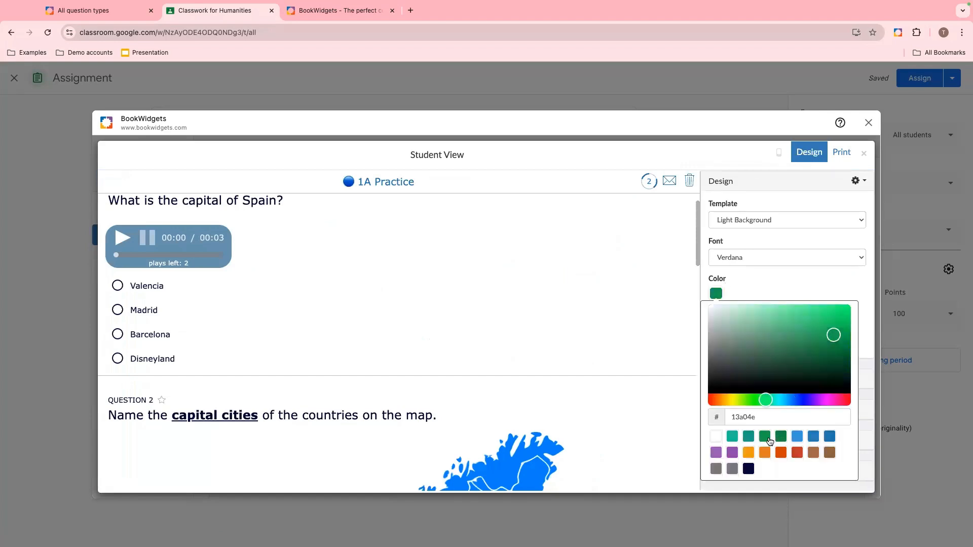
left_click(726, 221)
left_click(731, 208)
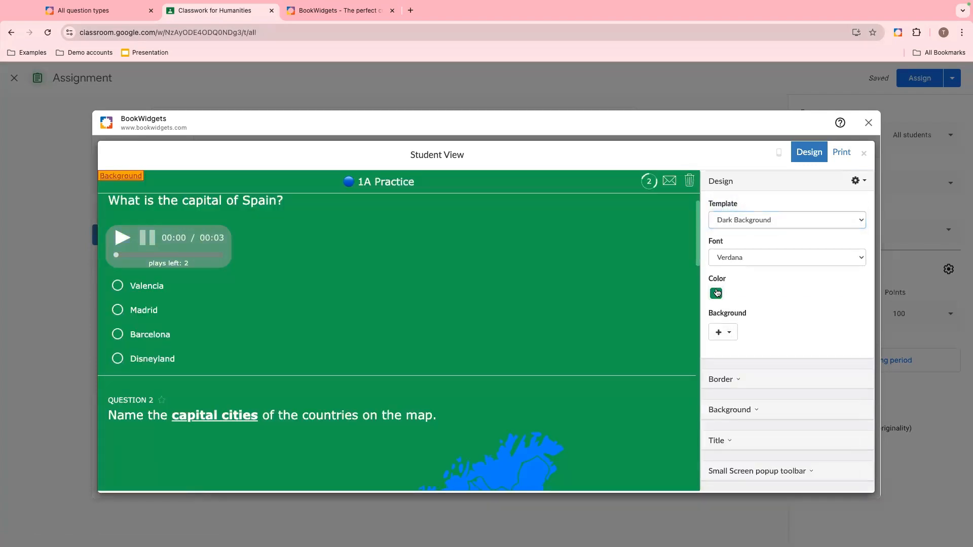
- Set the worksheet color to dark navy 010539 and switch the template back to Light Background
left_click(716, 293)
left_click(749, 471)
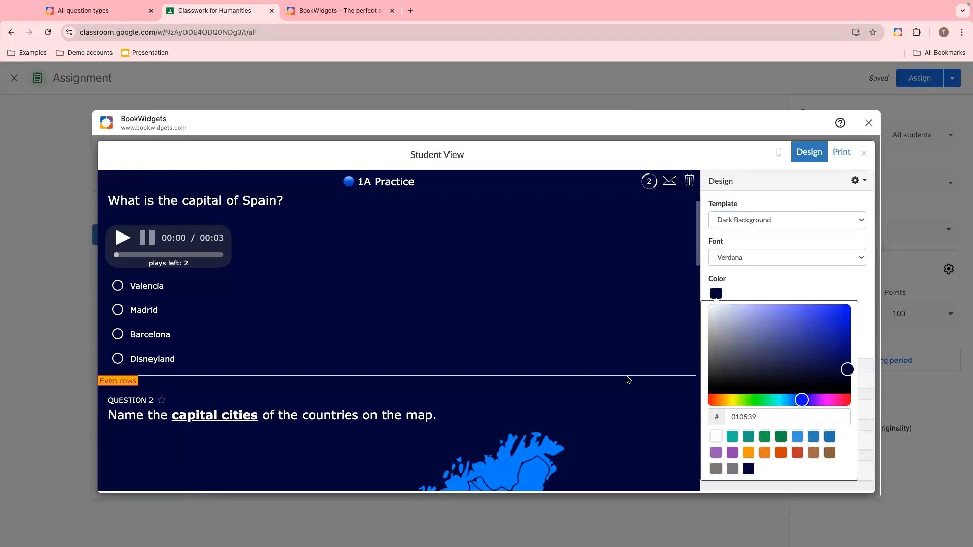
scroll(629, 381, "down", 6)
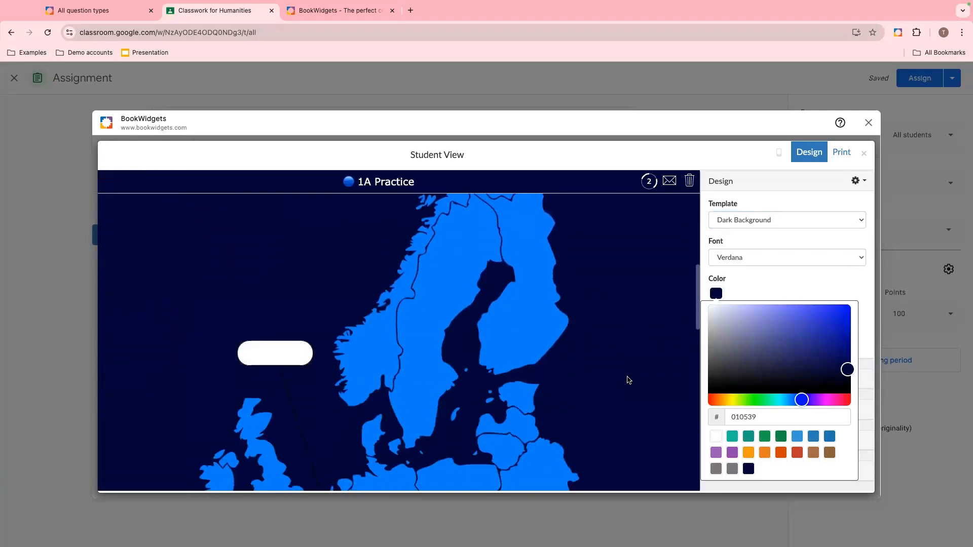
scroll(628, 380, "down", 3)
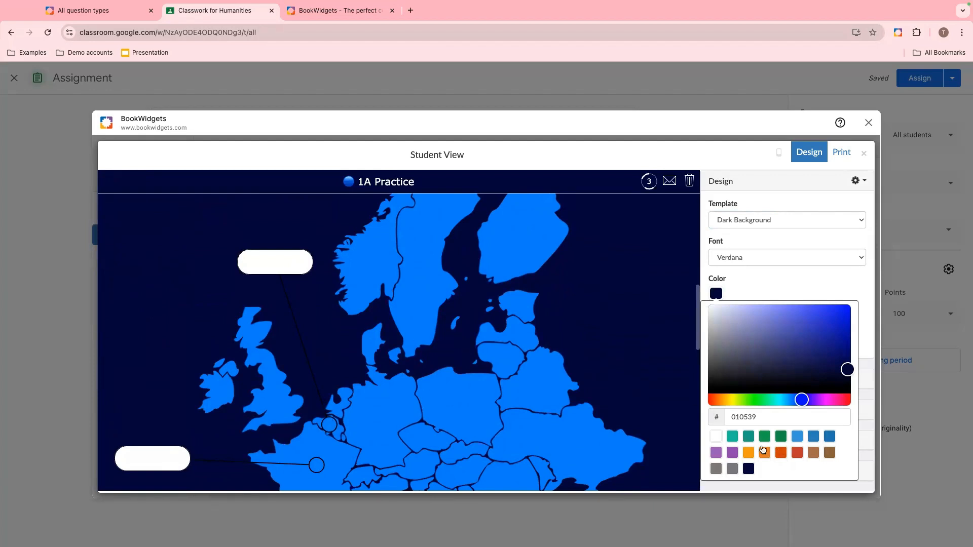
left_click(778, 222)
left_click(774, 228)
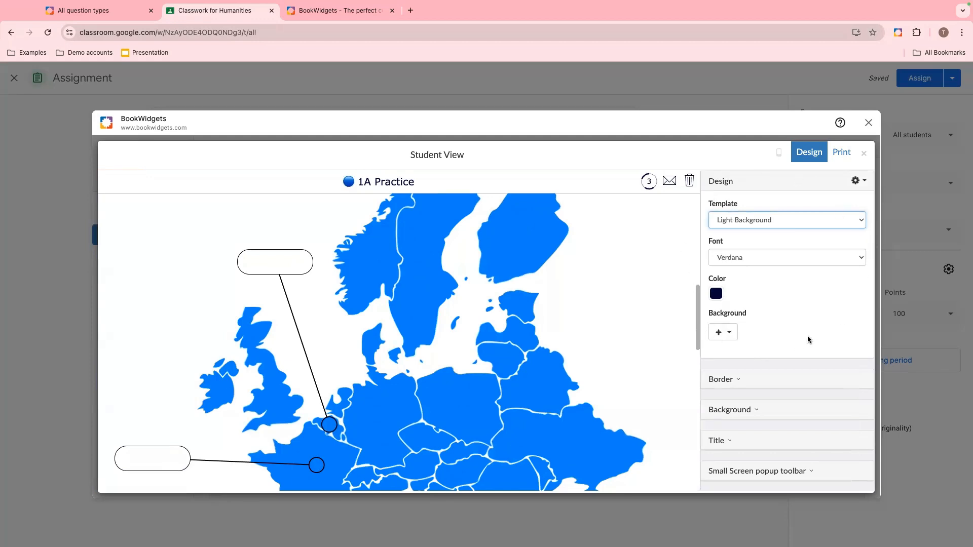
- Try the Rockwell Extra Bold font for the worksheet and scroll the preview to check it
left_click(769, 258)
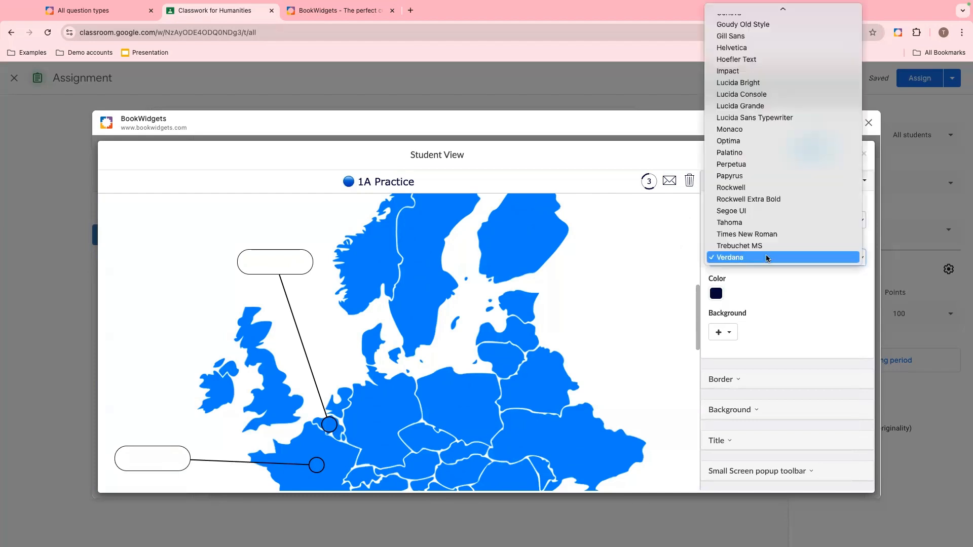
left_click(767, 199)
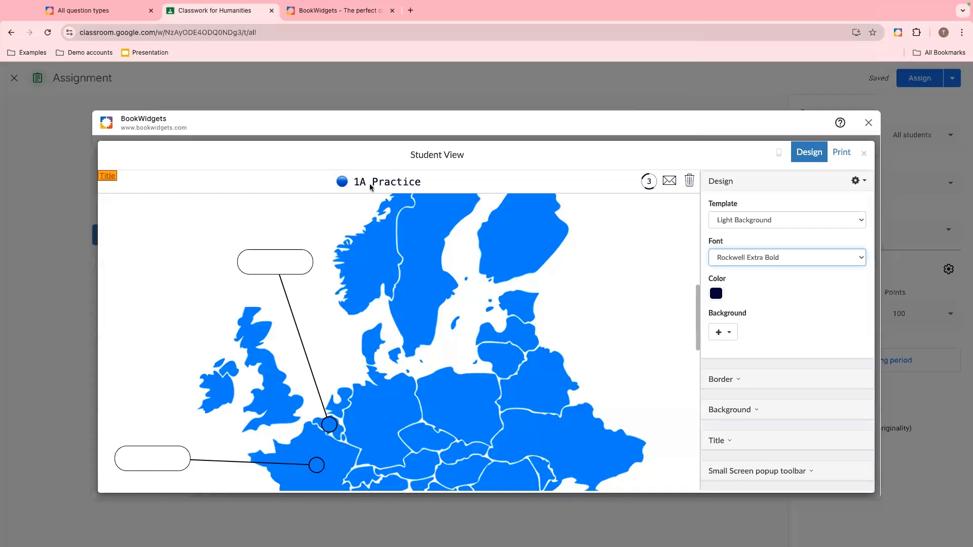
scroll(424, 283, "down", 10)
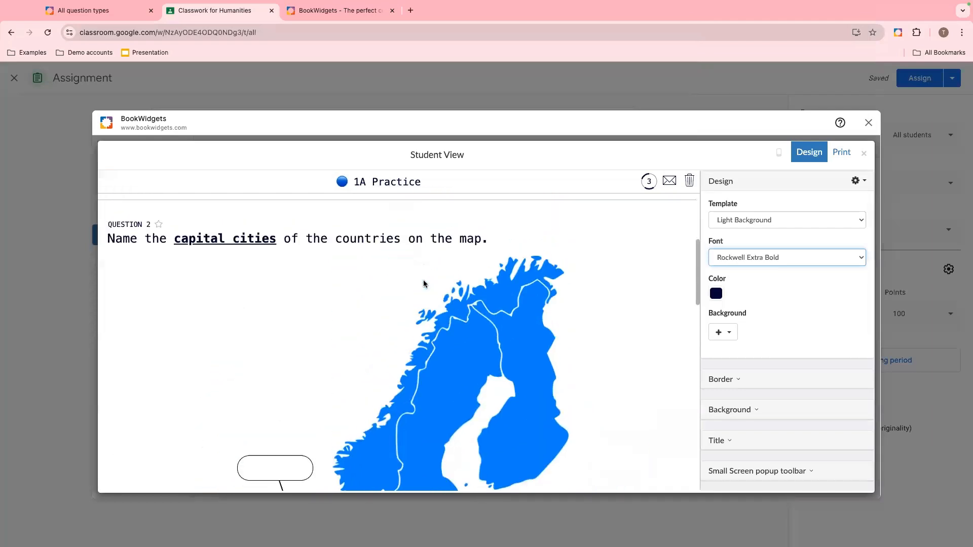
scroll(424, 284, "up", 4)
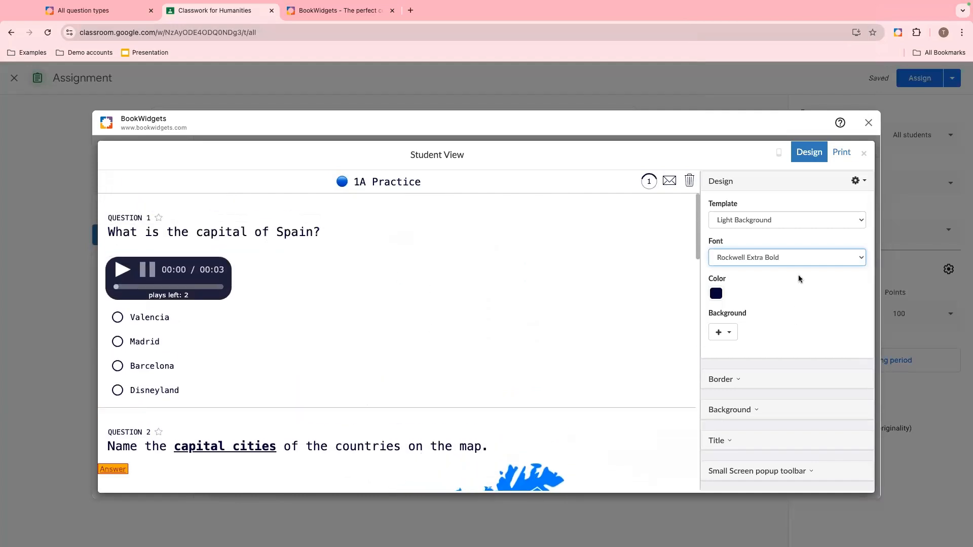
- Set the worksheet font to Helvetica
left_click(796, 259)
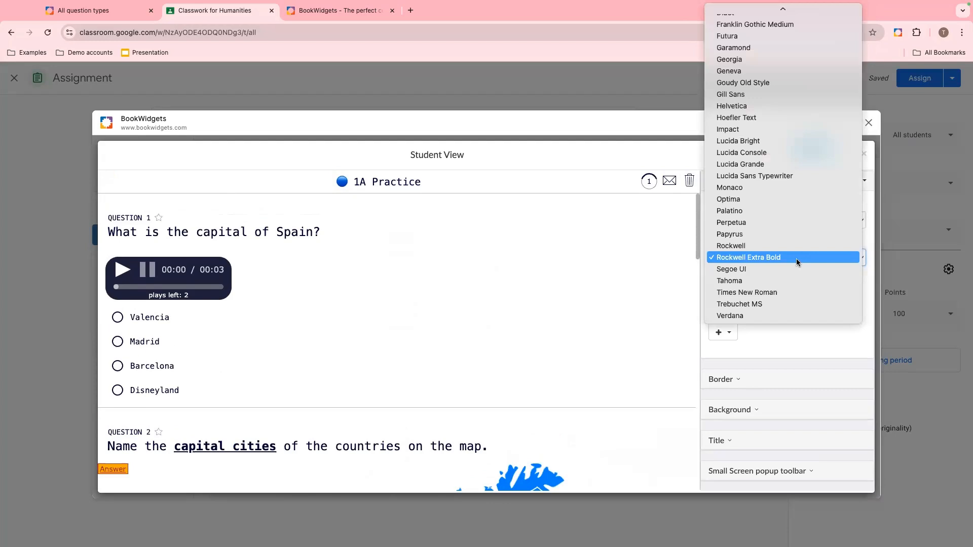
left_click(770, 106)
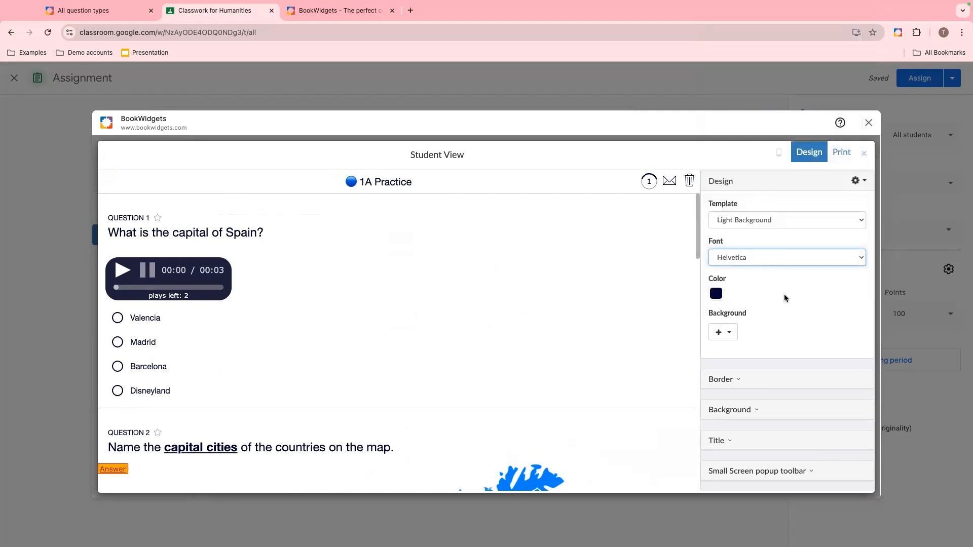
- Scroll through the list of design style sections for the worksheet elements
scroll(785, 298, "down", 3)
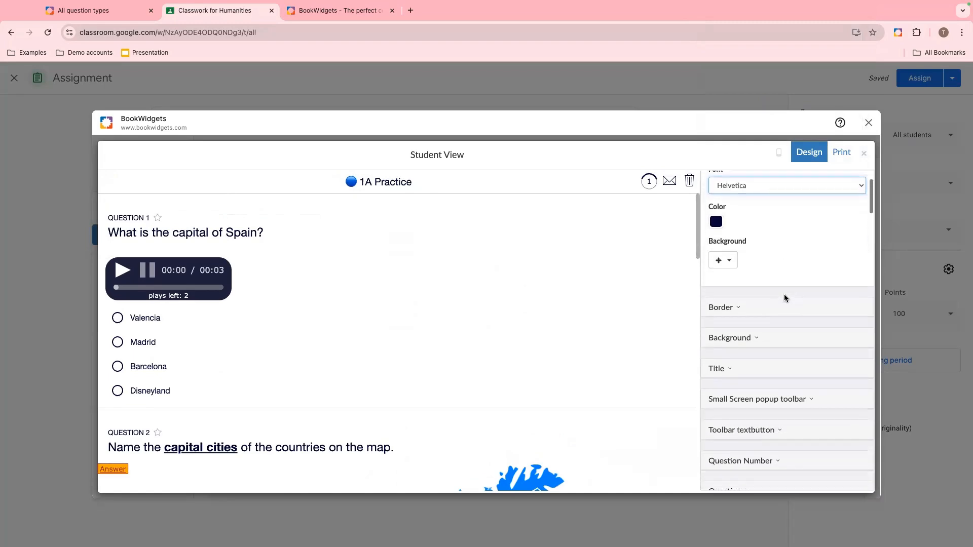
scroll(784, 296, "down", 4)
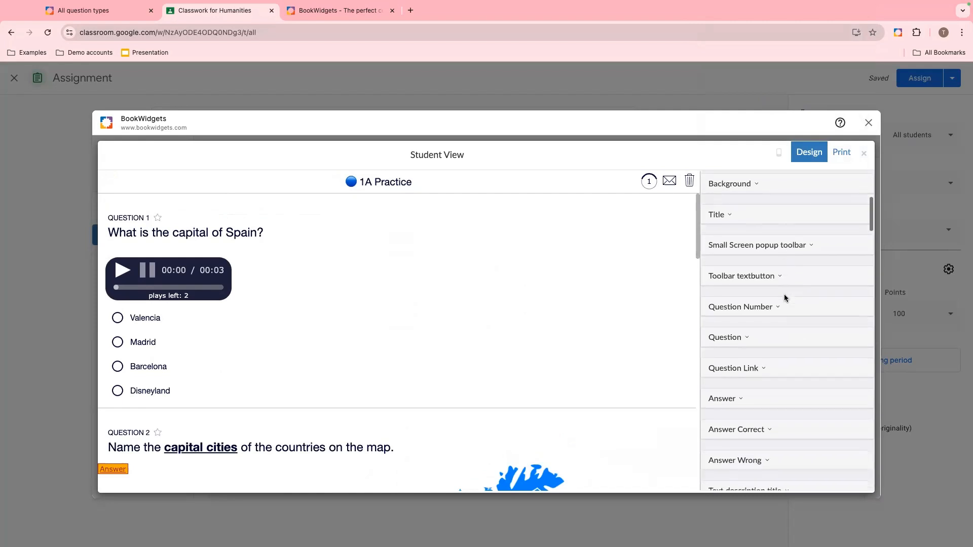
scroll(784, 299, "down", 6)
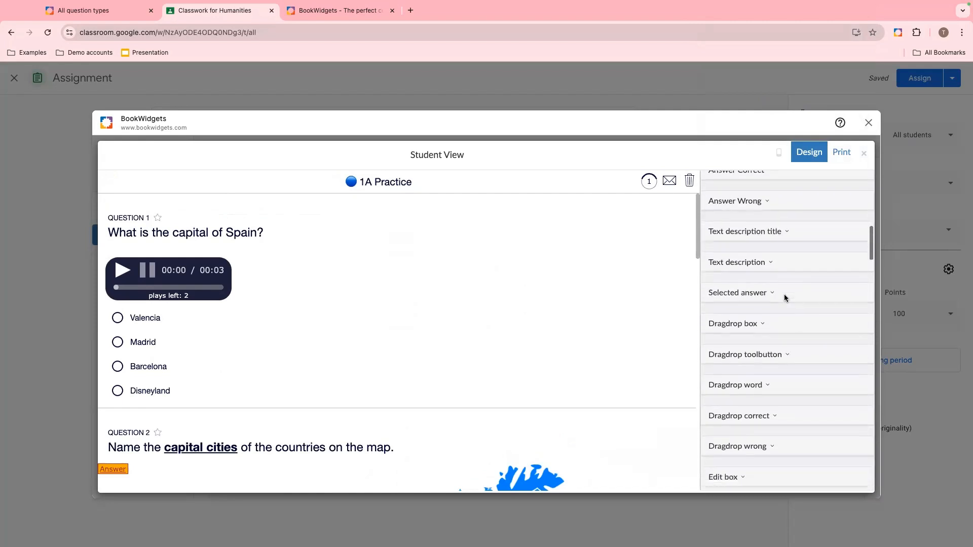
scroll(785, 298, "down", 6)
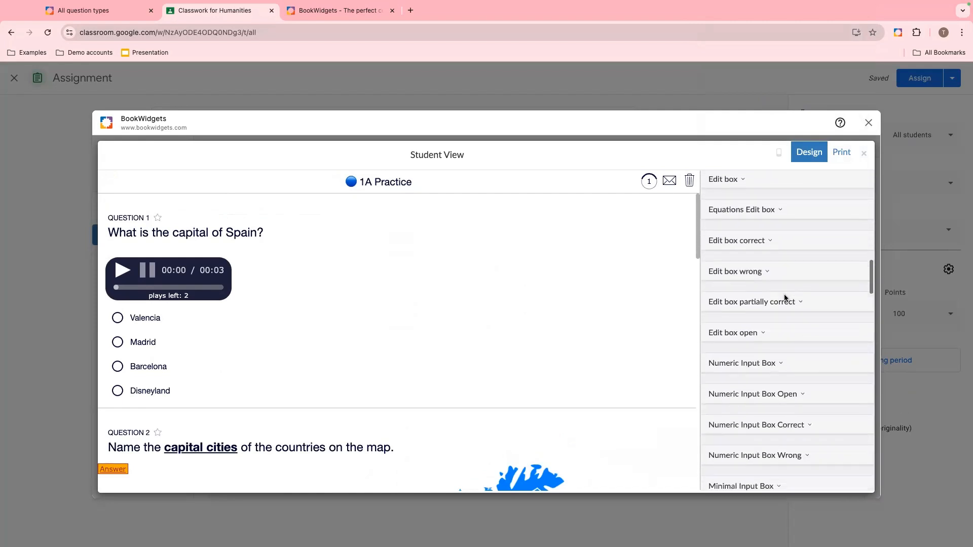
scroll(569, 327, "down", 9)
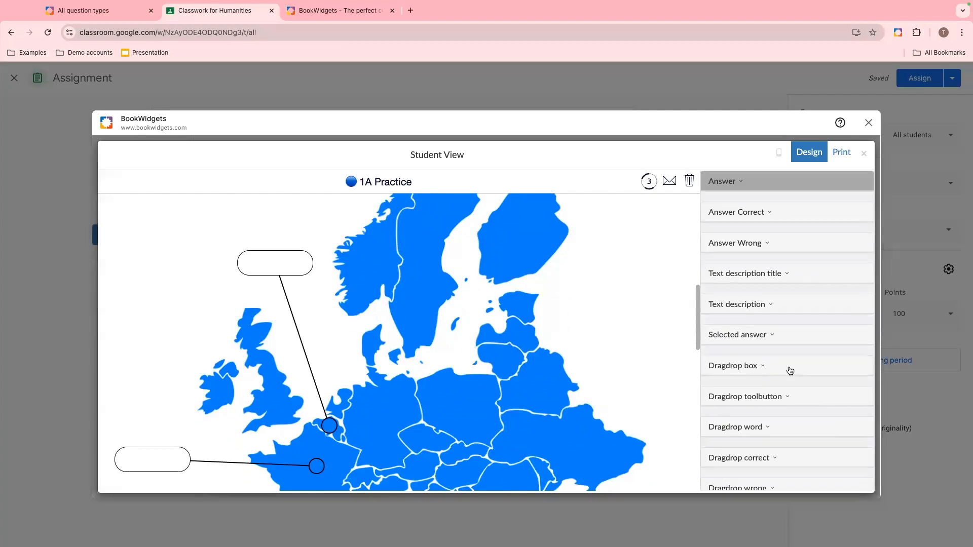
scroll(789, 370, "down", 5)
scroll(790, 371, "down", 3)
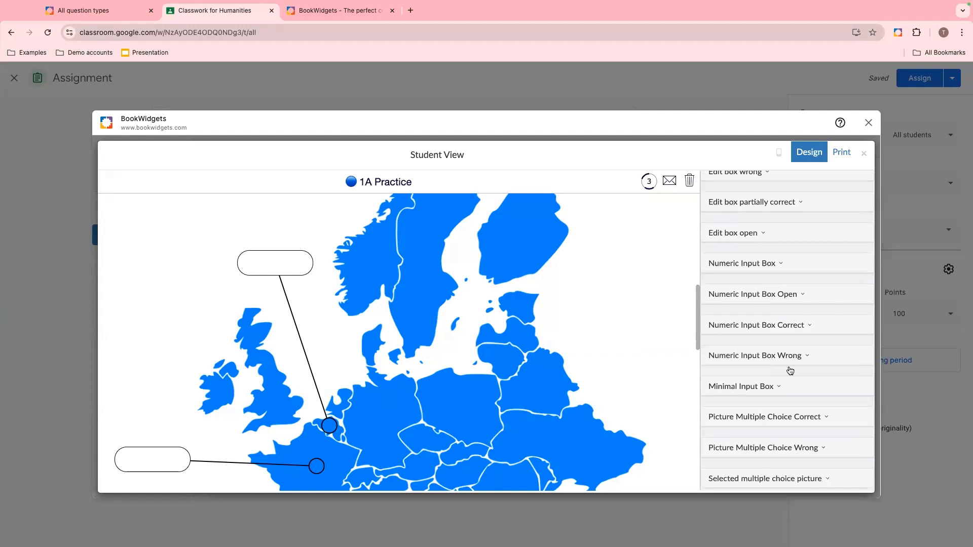
- Close the preview, open question 3's audio-picture match pairs and expand the France and Italy entries
left_click(865, 153)
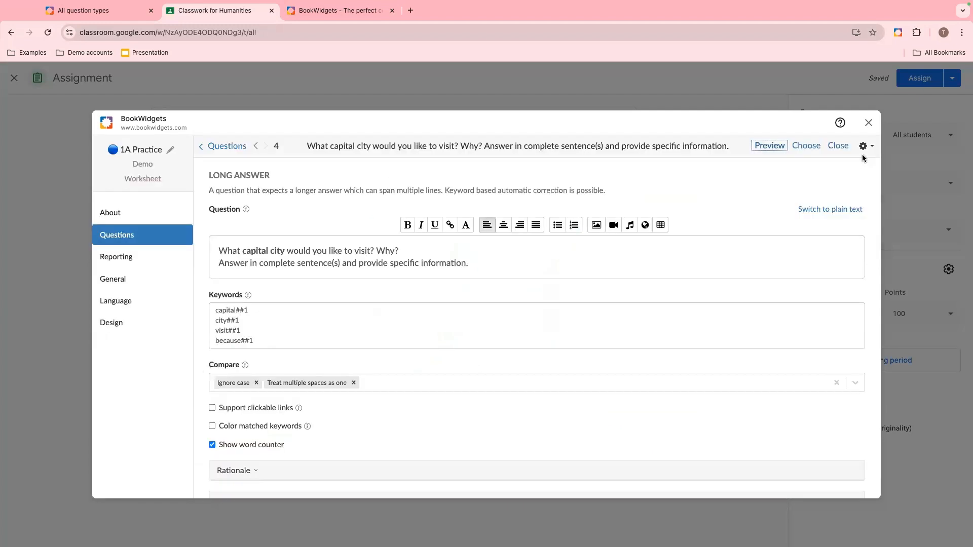
left_click(228, 148)
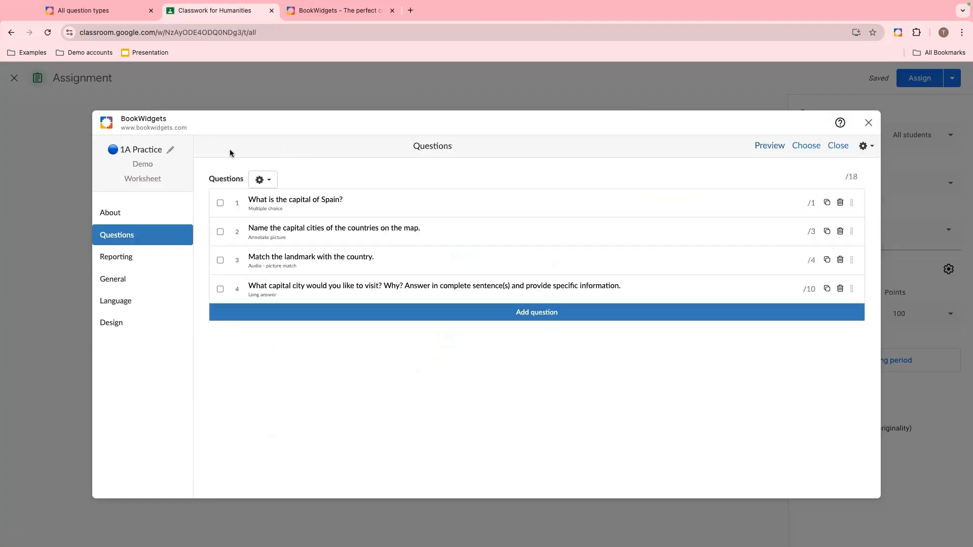
left_click(392, 275)
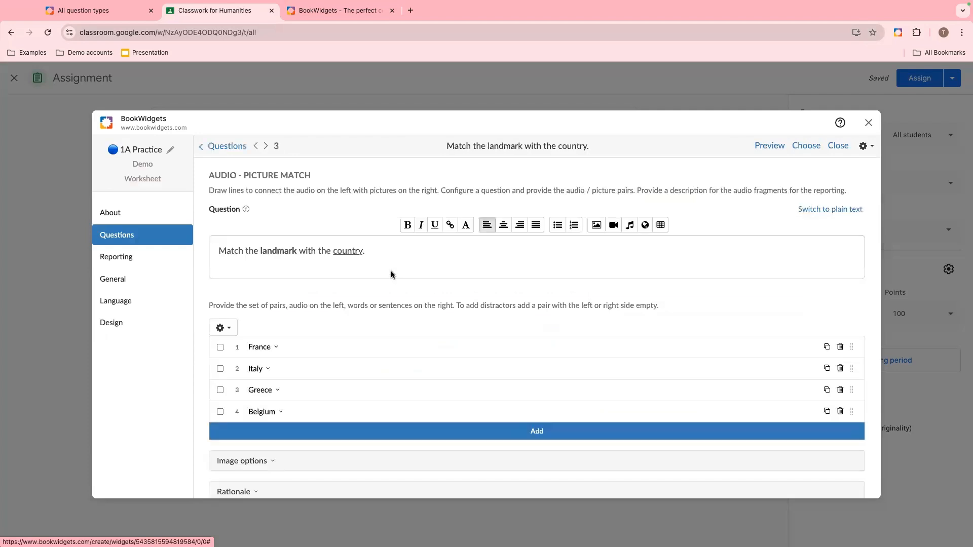
scroll(399, 332, "down", 1)
left_click(399, 330)
scroll(398, 331, "down", 4)
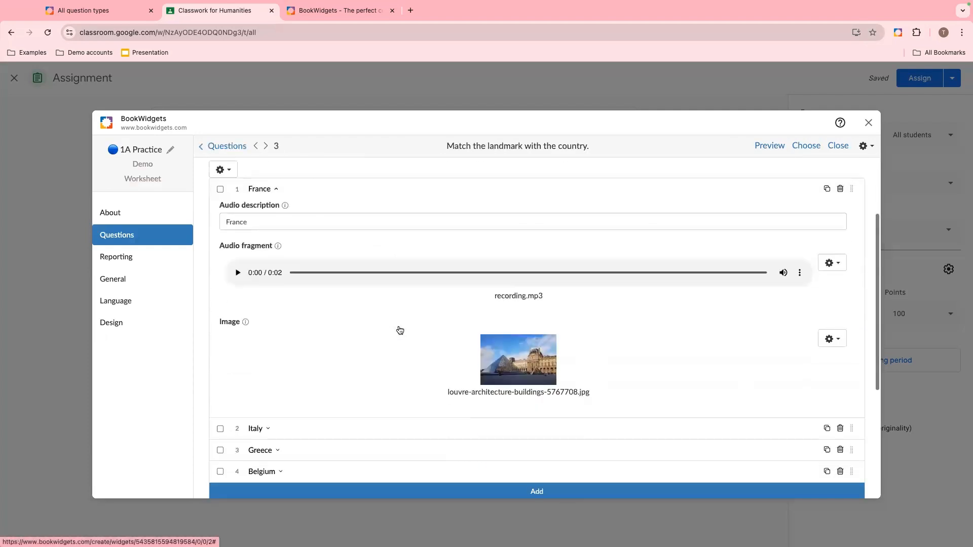
left_click(457, 369)
scroll(456, 368, "down", 5)
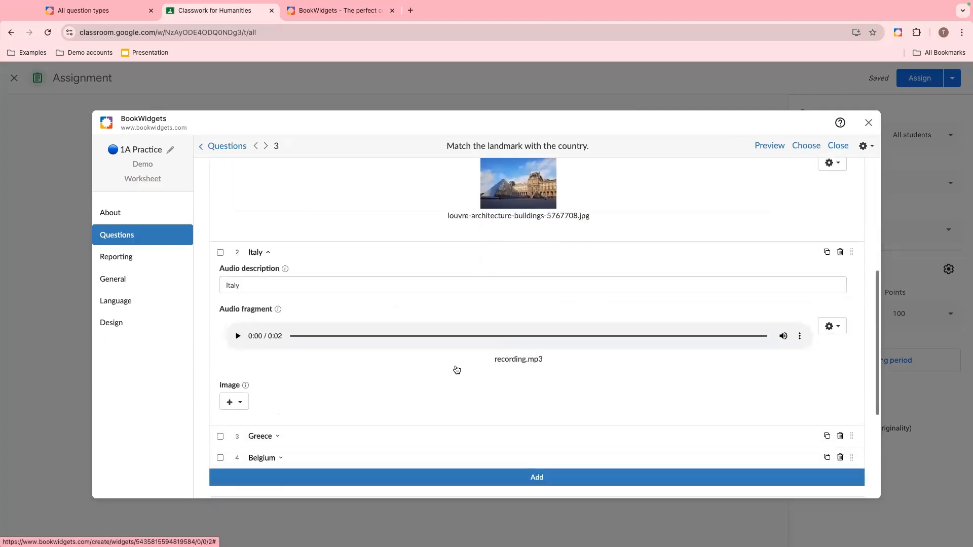
- Add an online image of Venice to the Italy pair of question 3
left_click(237, 273)
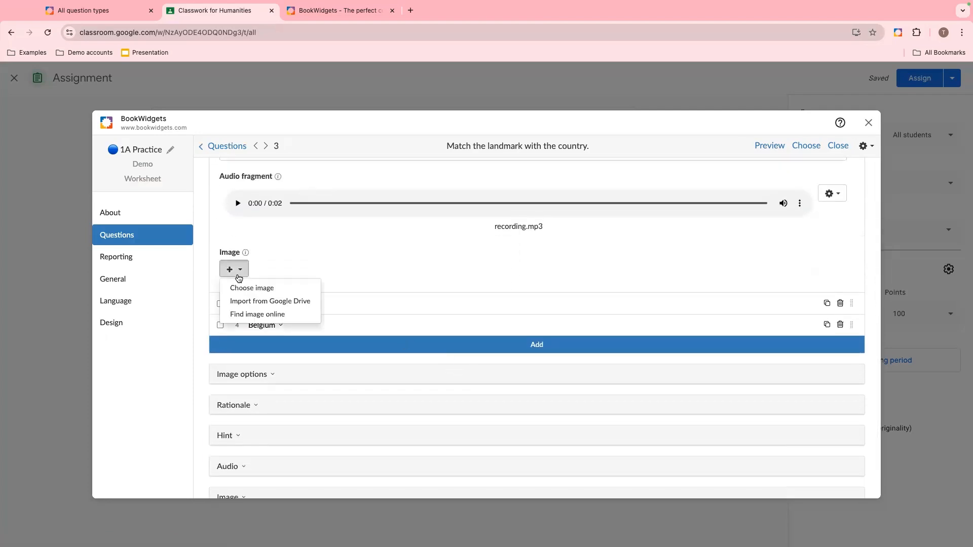
left_click(244, 314)
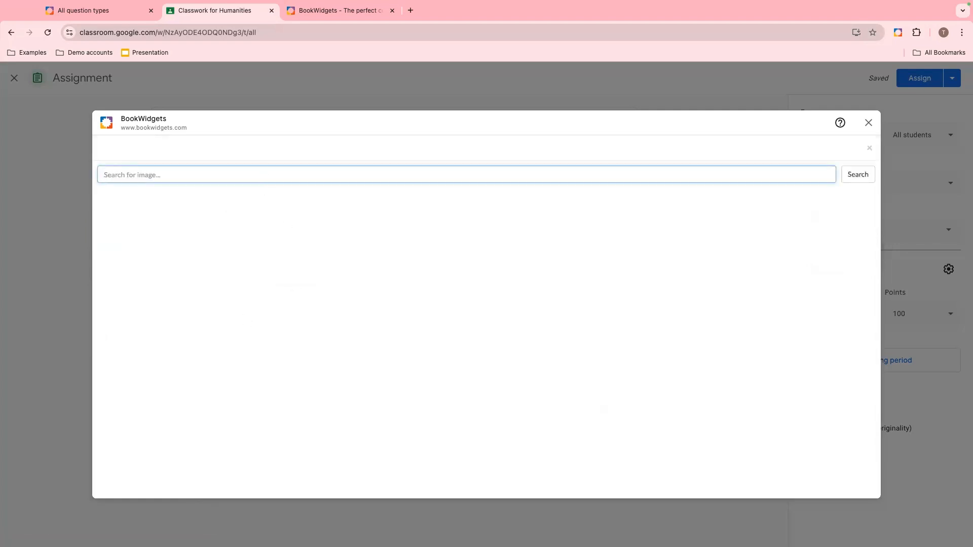
type("Vec")
type("nice")
left_click(858, 174)
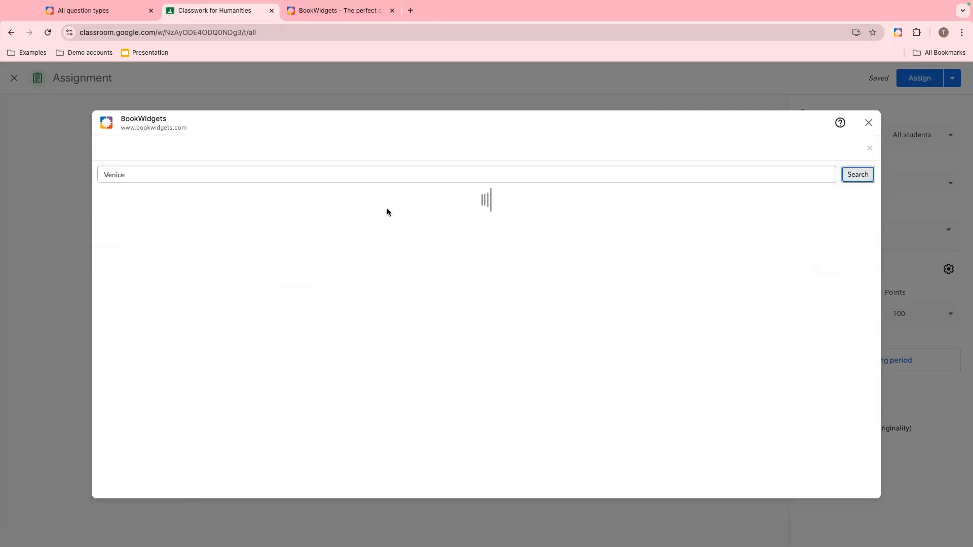
left_click(136, 229)
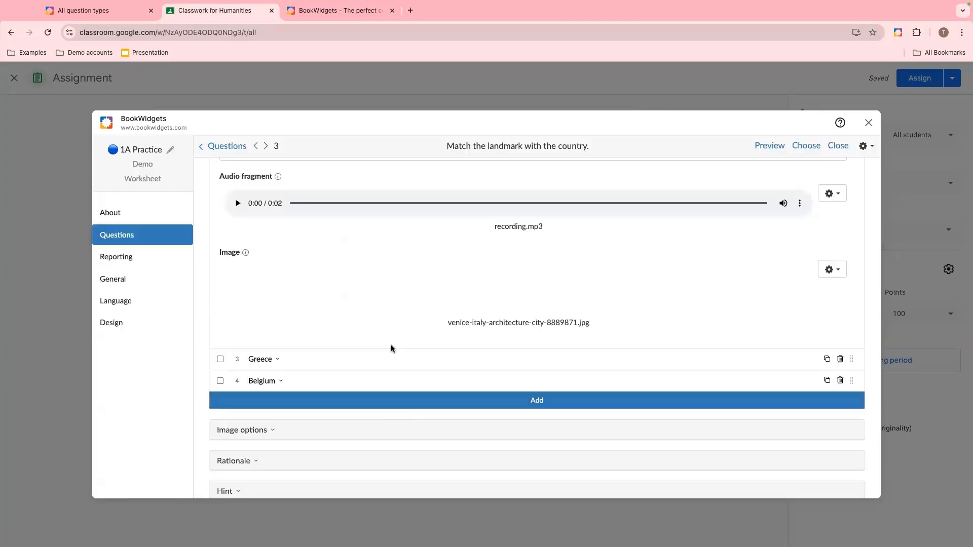
- Add an online image of the Parthenon to the Greece pair of question 3
scroll(366, 309, "down", 3)
left_click(285, 273)
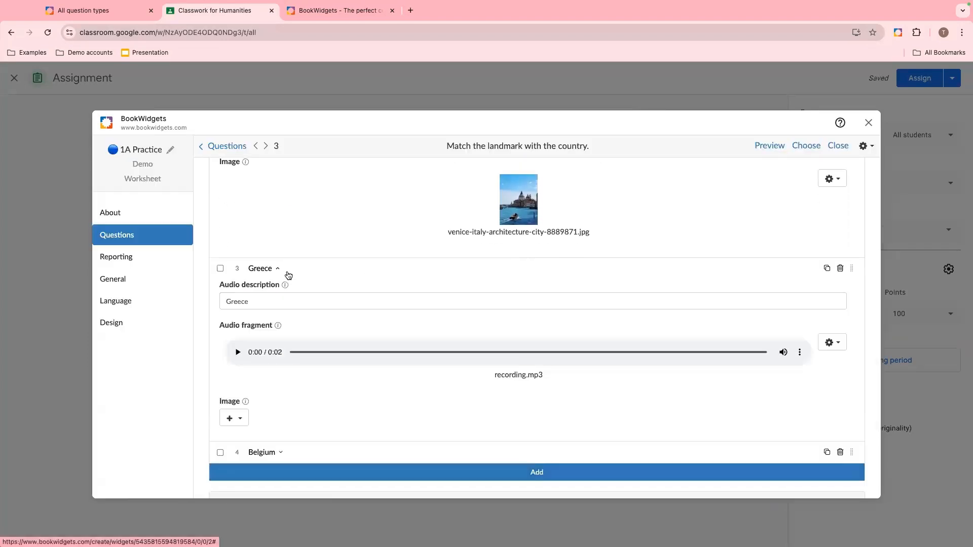
left_click(233, 418)
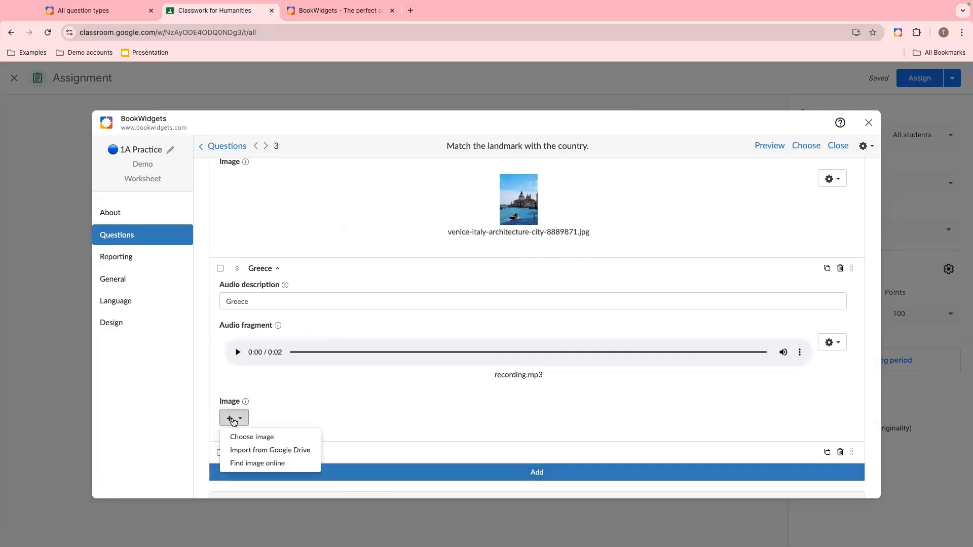
left_click(254, 463)
type("parthenon")
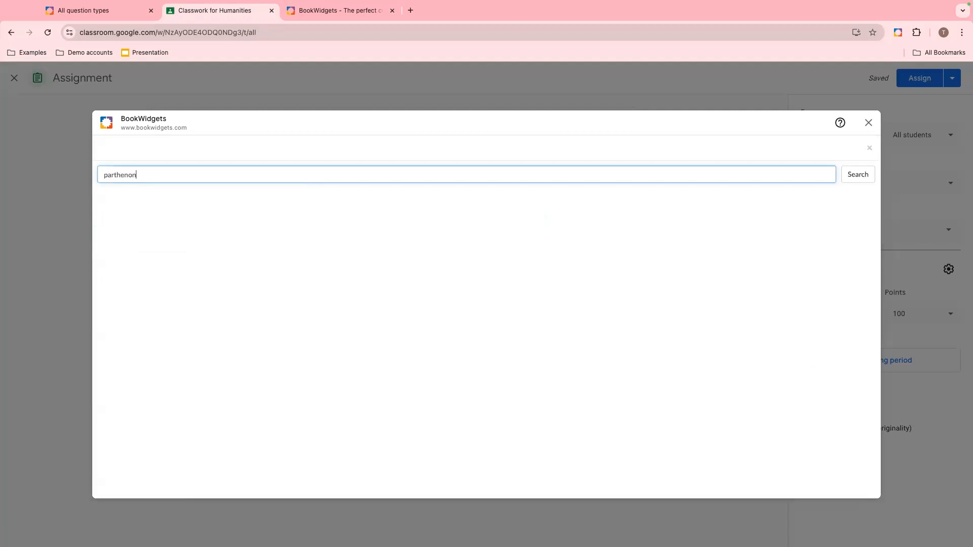
key("Return")
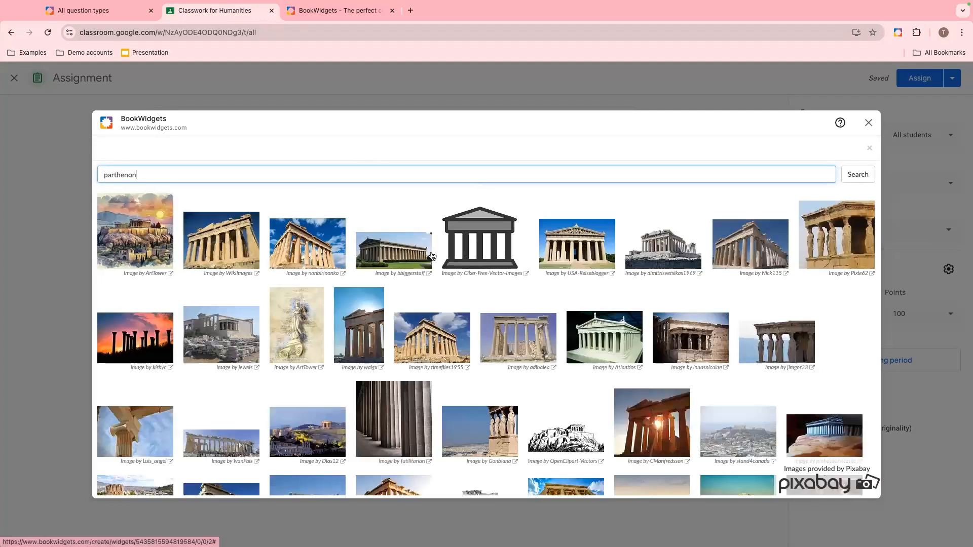
scroll(378, 318, "down", 1)
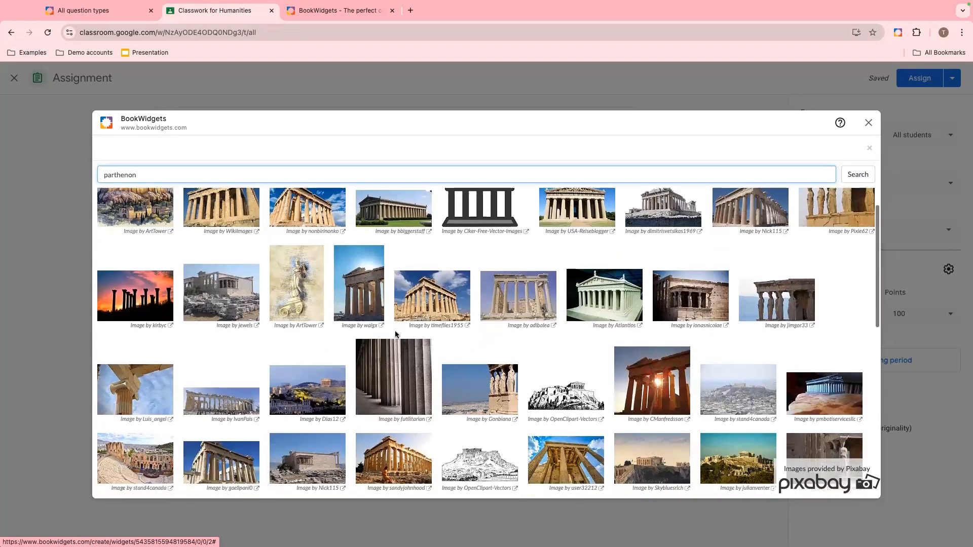
left_click(301, 396)
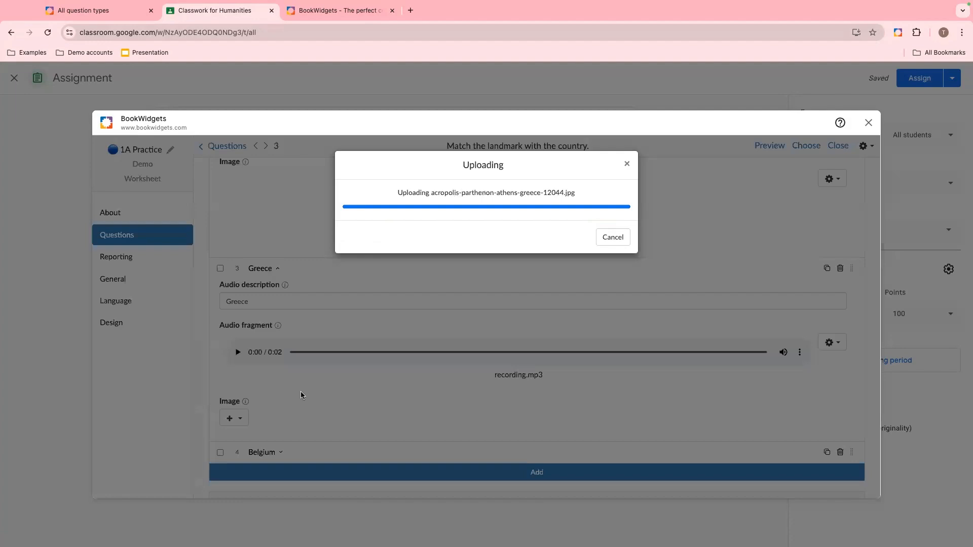
- Enable exam mode in the reporting settings with a time limit of 10
scroll(412, 398, "down", 4)
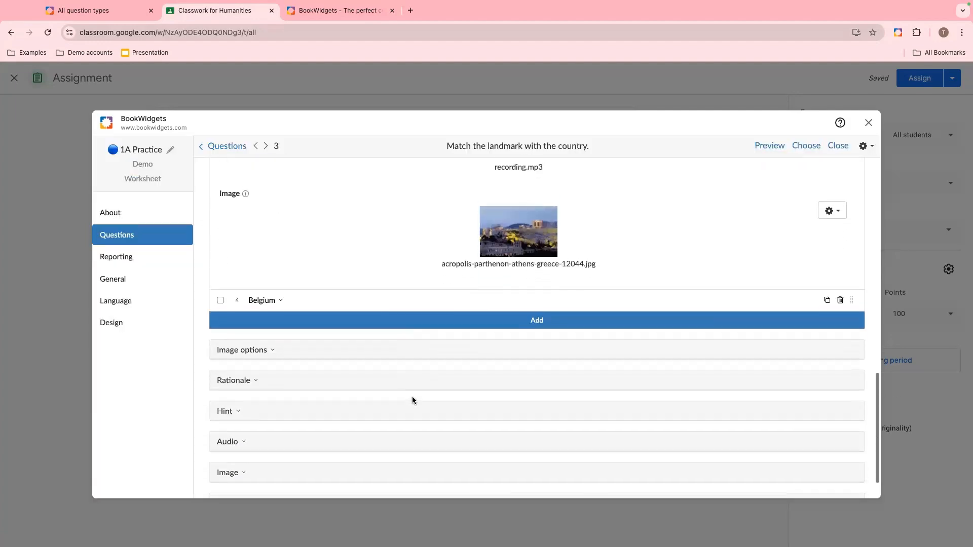
scroll(412, 400, "down", 1)
scroll(412, 399, "up", 15)
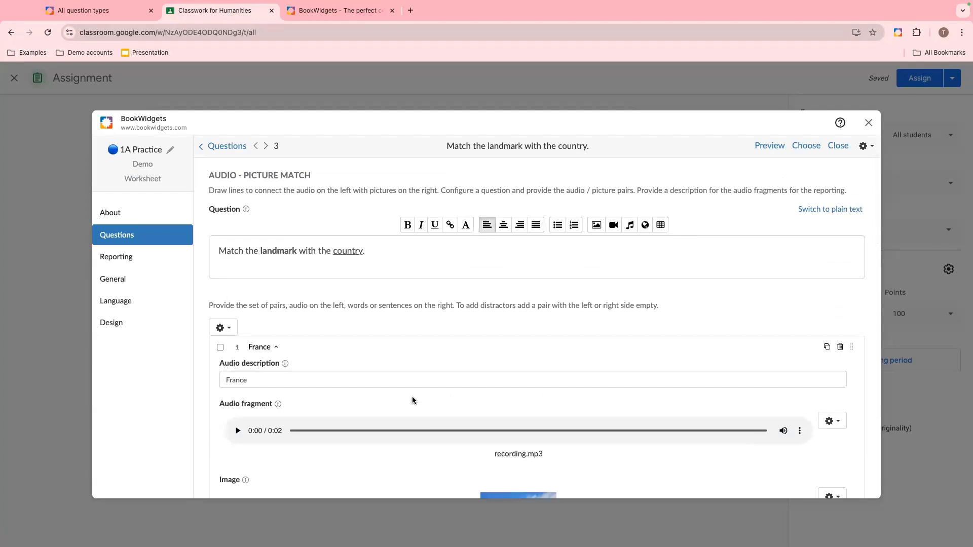
left_click(128, 261)
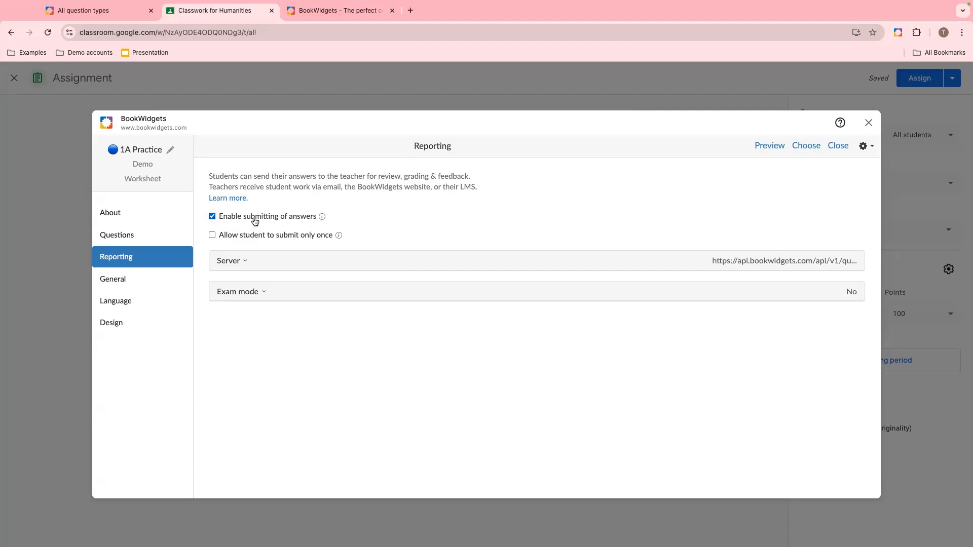
left_click(287, 292)
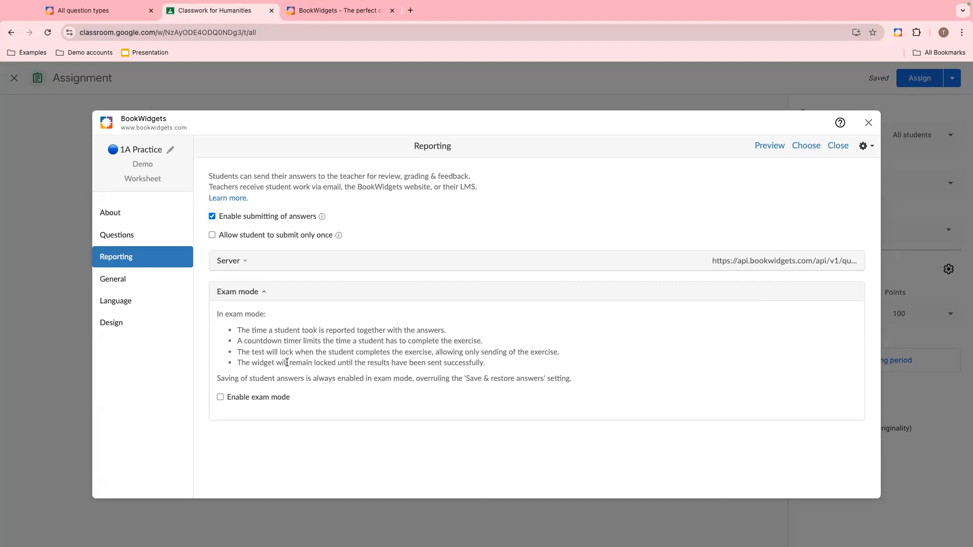
left_click(220, 398)
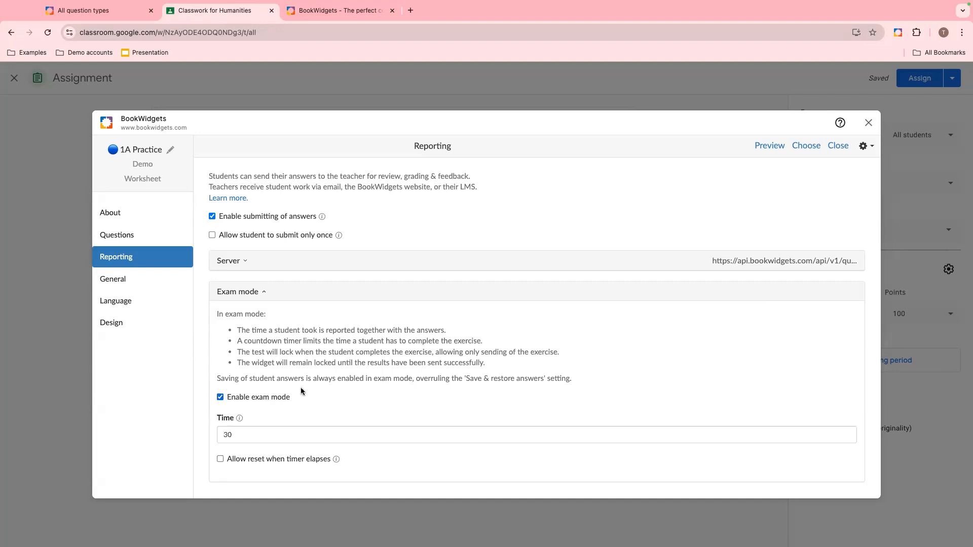
left_click_drag(245, 435, 219, 435)
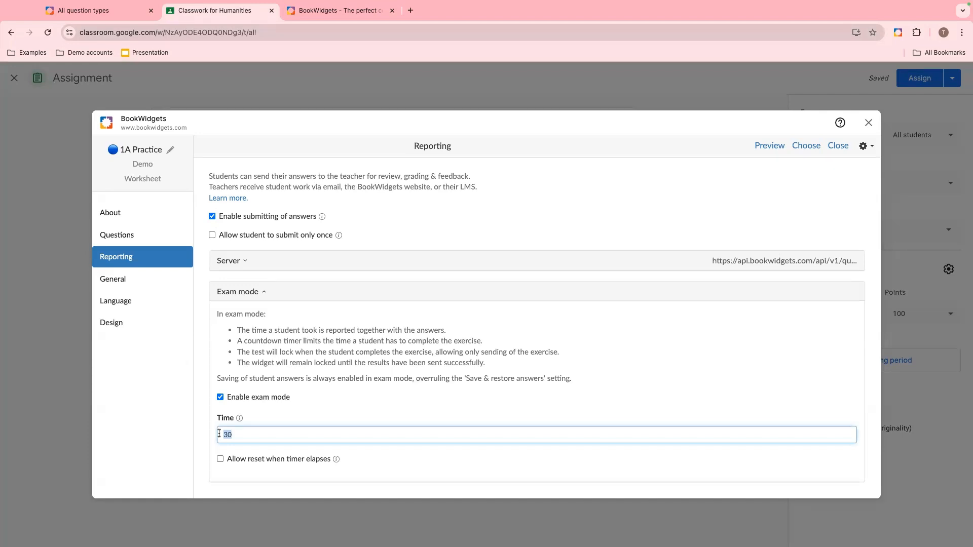
type("10")
left_click(300, 420)
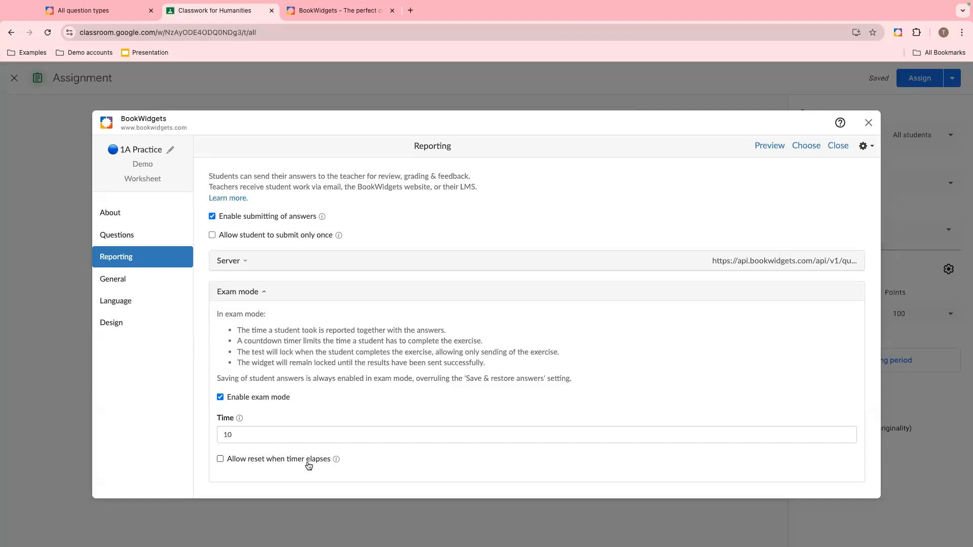
- Open the general correction and scoring options and enable showing correct answers when the quiz is done
left_click(150, 290)
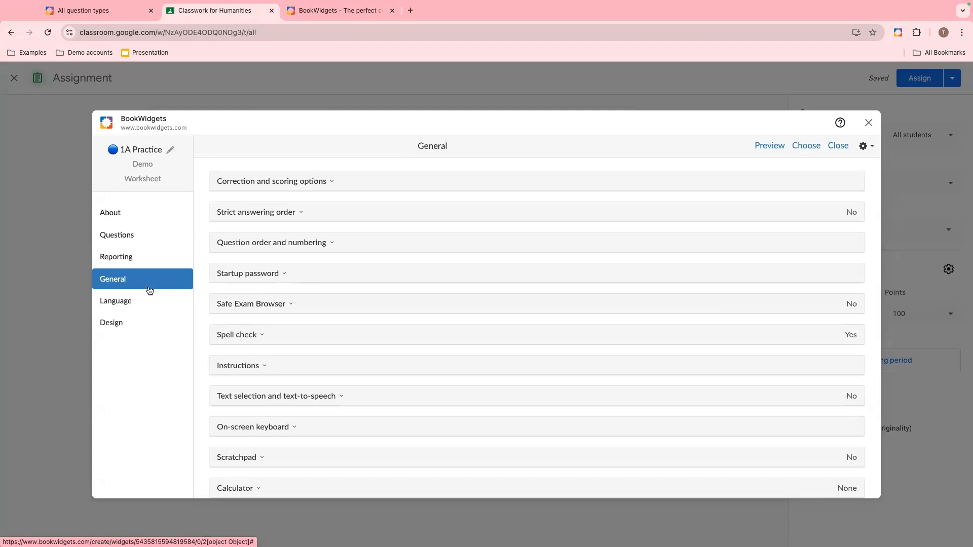
left_click(260, 200)
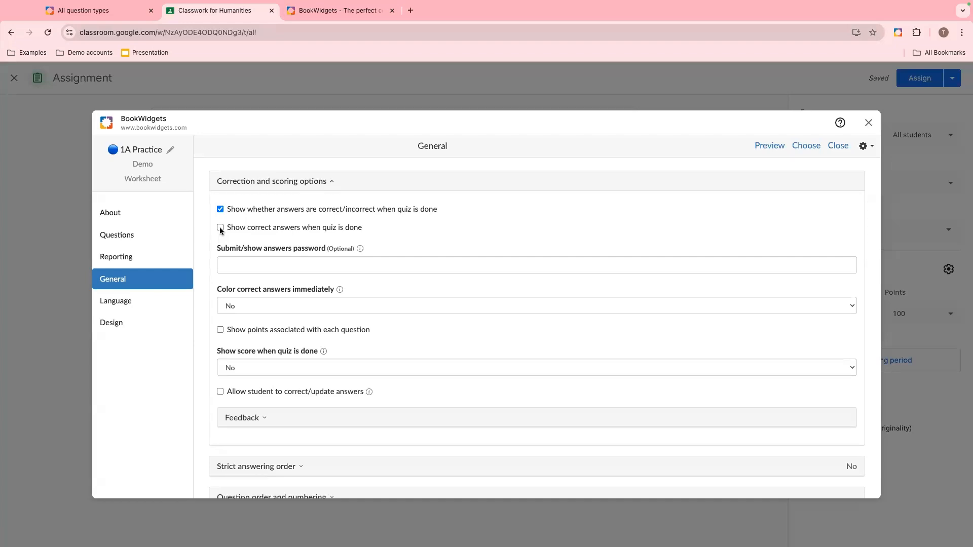
scroll(235, 266, "down", 1)
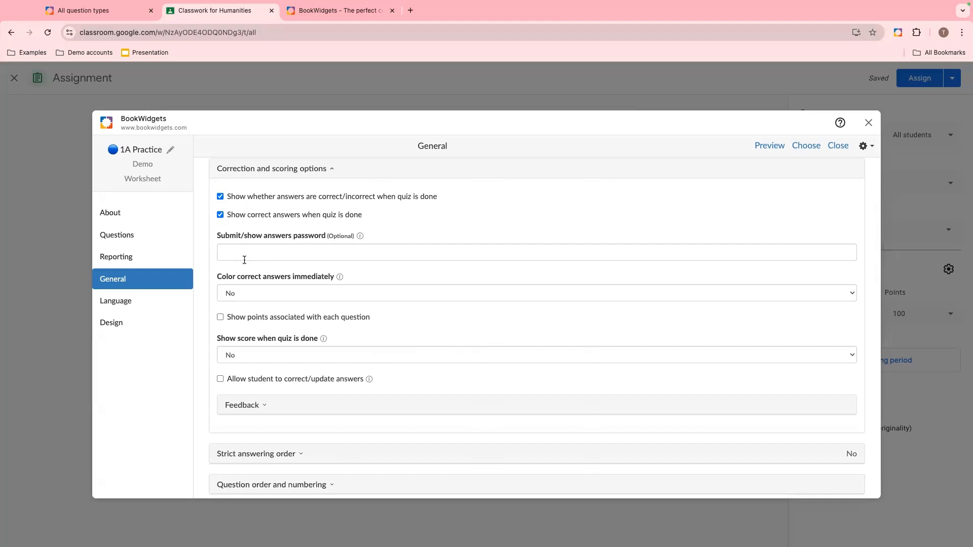
scroll(244, 260, "down", 3)
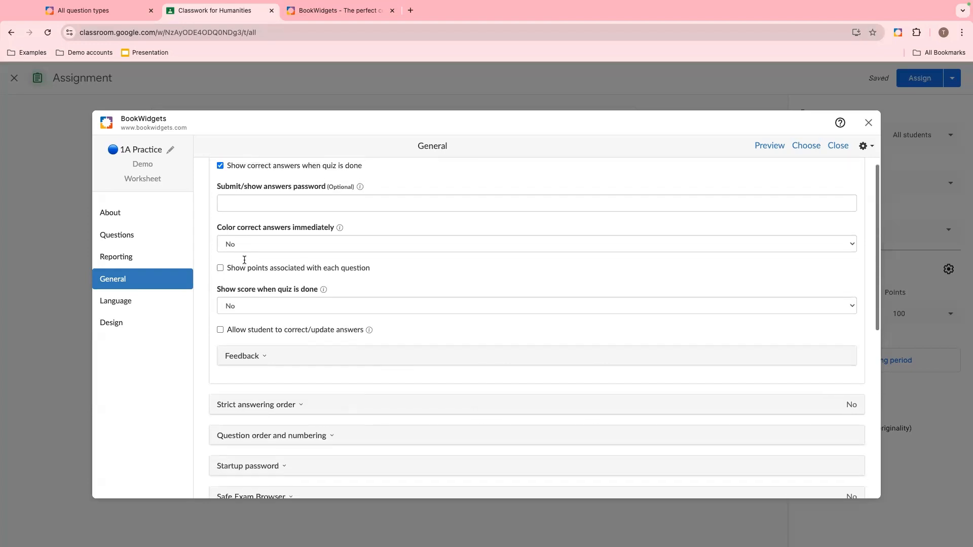
- Set Color correct answers immediately to Yes and Show score when quiz is done to Score vs maximum
left_click(293, 244)
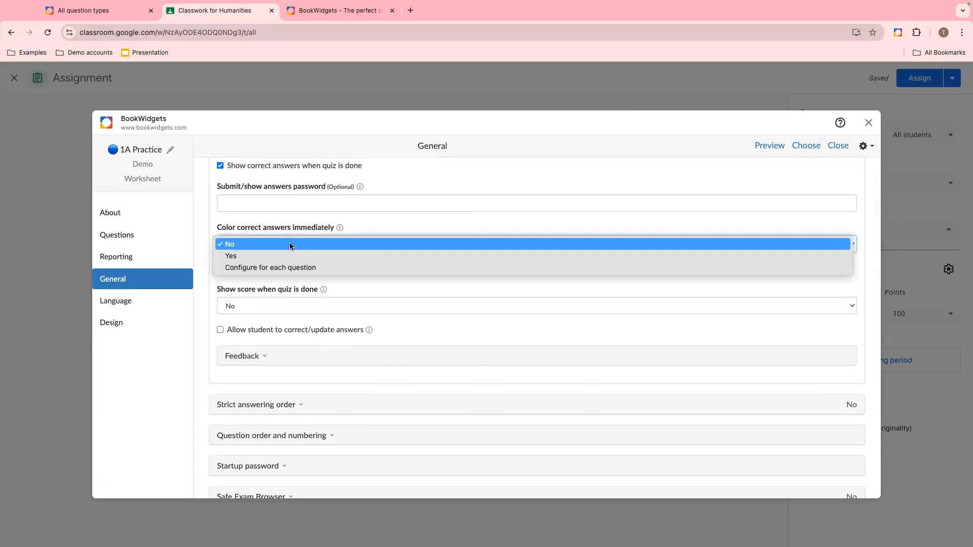
left_click(281, 257)
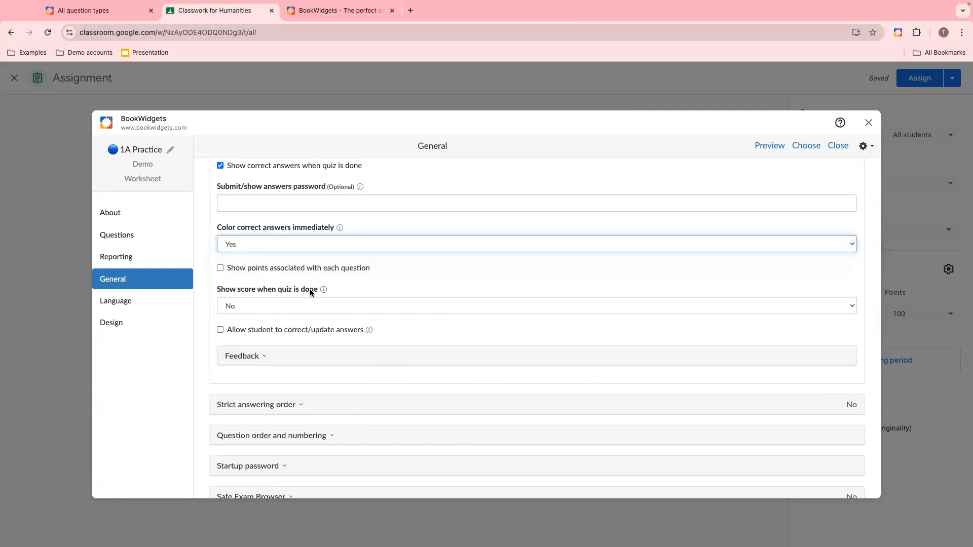
scroll(366, 290, "down", 3)
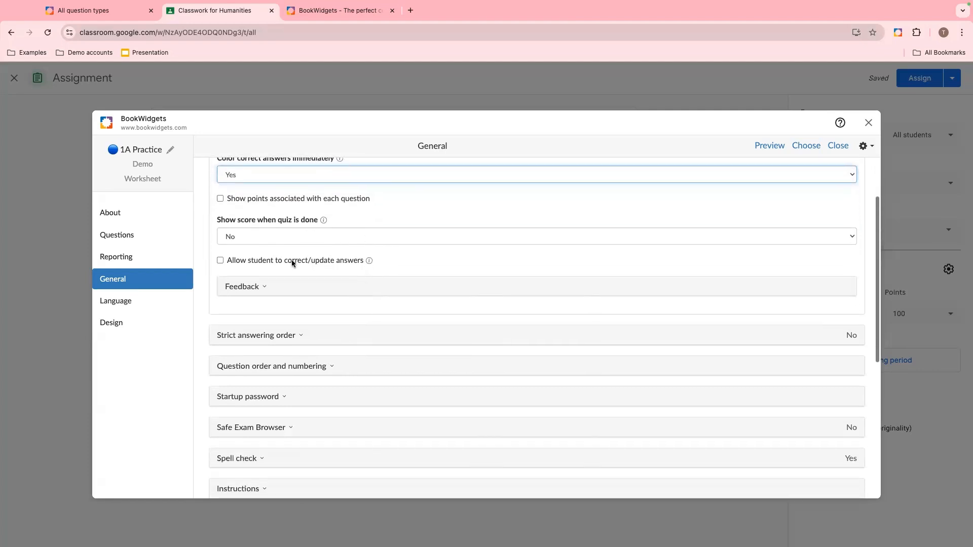
left_click(254, 239)
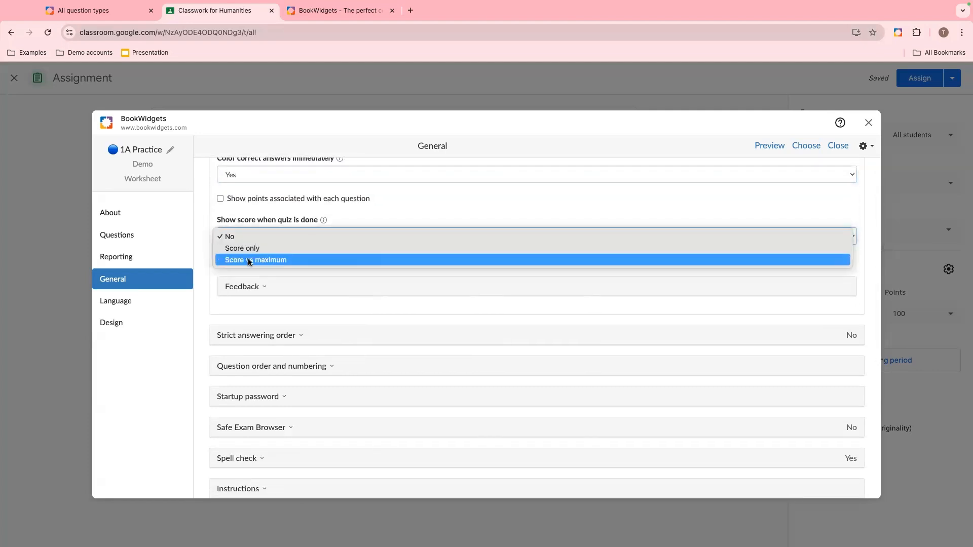
left_click(249, 260)
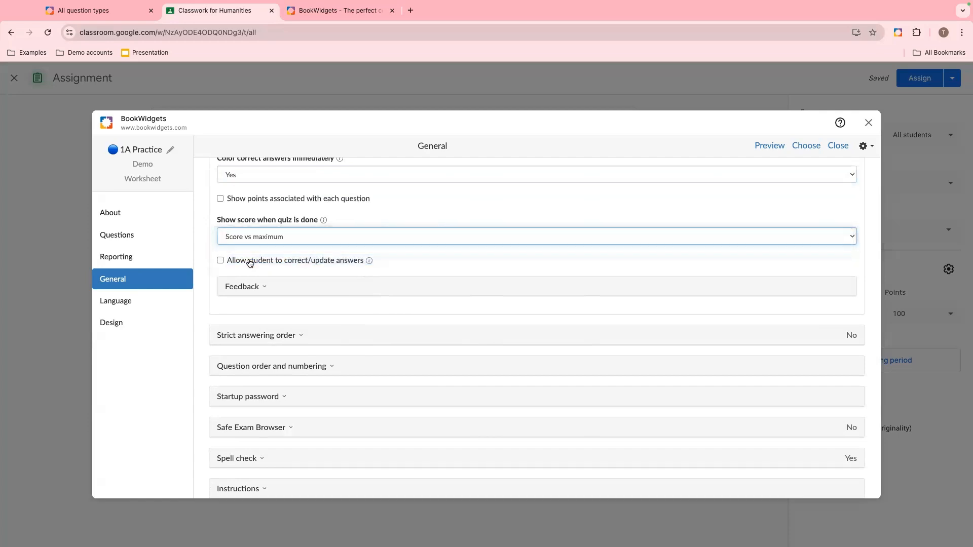
- Add a feedback entry for scores up to 100 with the text "Great job!"
scroll(248, 261, "up", 3)
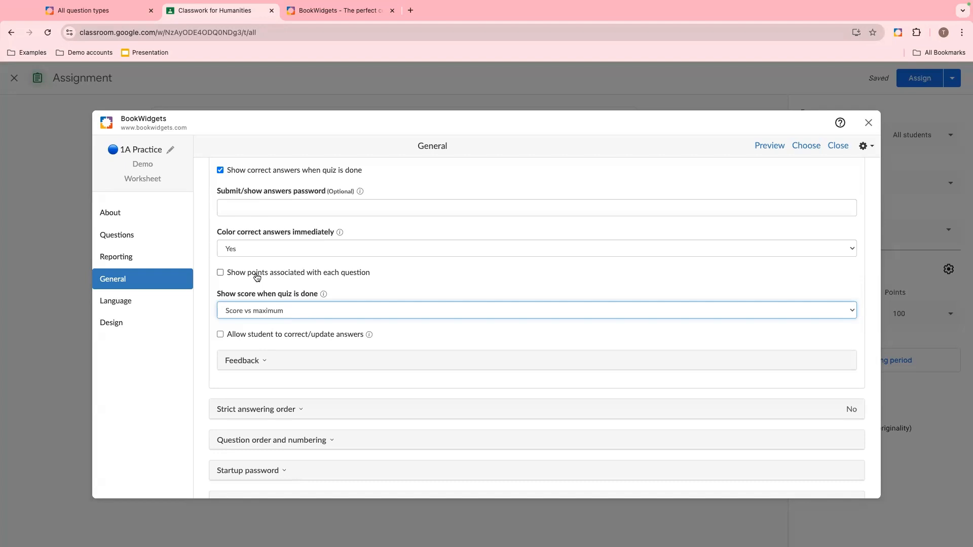
left_click(261, 362)
scroll(375, 324, "down", 1)
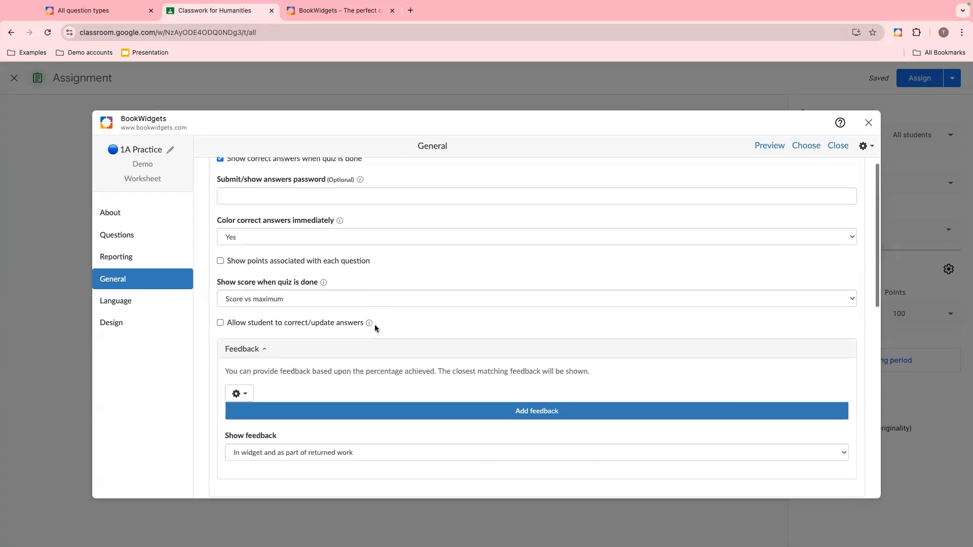
scroll(375, 324, "down", 3)
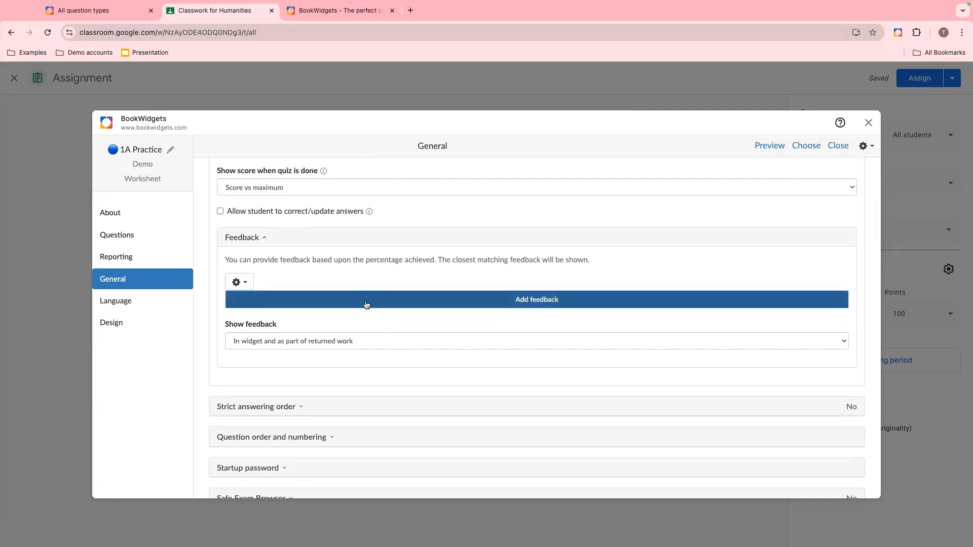
left_click(366, 304)
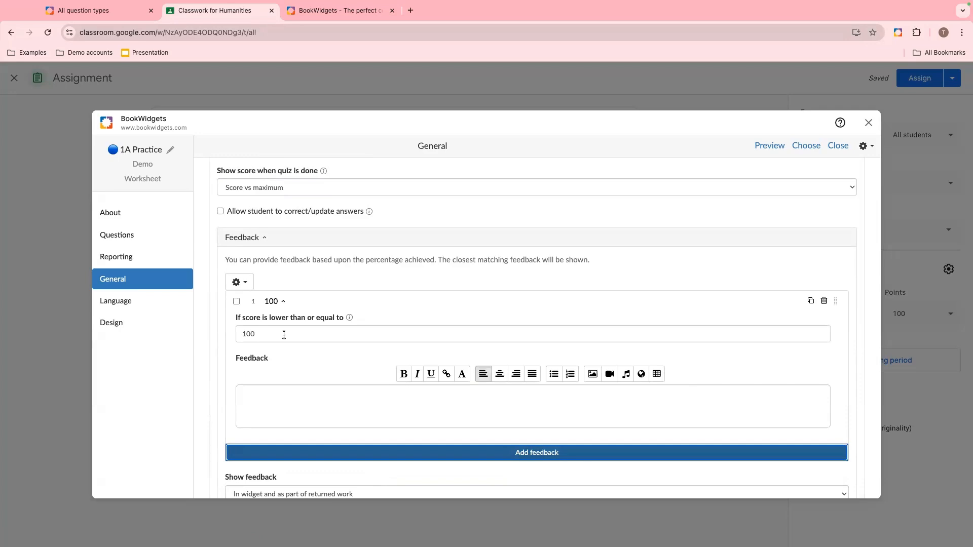
left_click(257, 404)
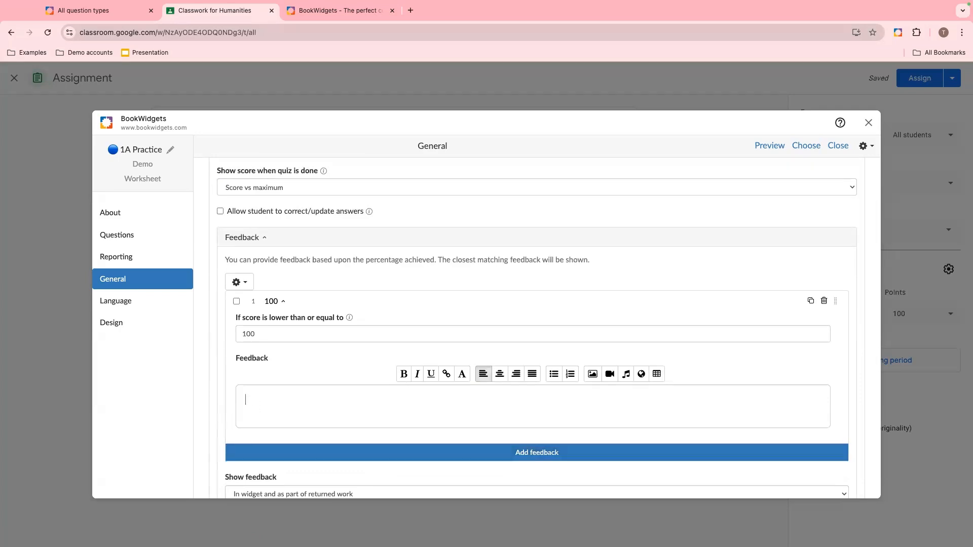
type("Great job!")
- Add a second feedback entry for scores up to 70 with the text "Keep Trying!"
scroll(463, 386, "down", 2)
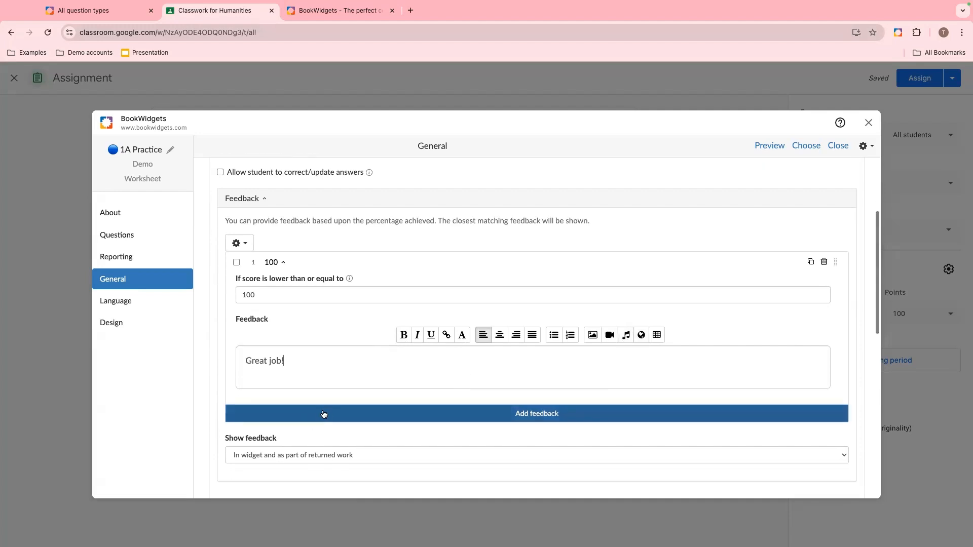
left_click(323, 415)
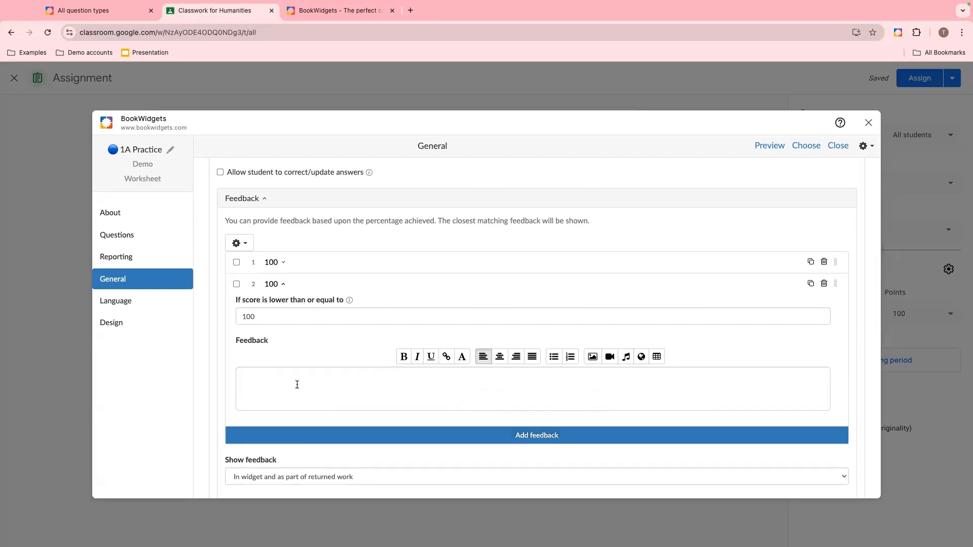
type("70")
left_click_drag(255, 317, 238, 314)
type("70")
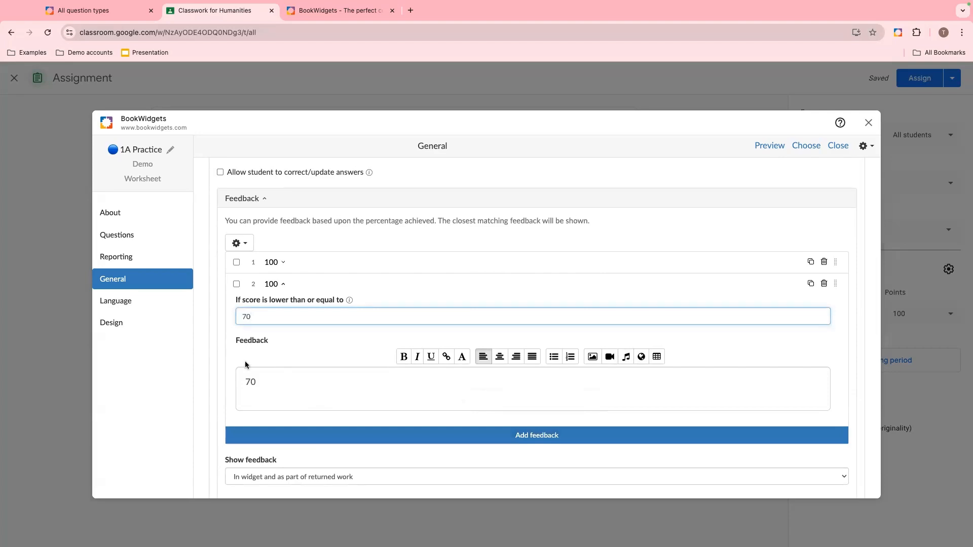
left_click_drag(259, 382, 235, 386)
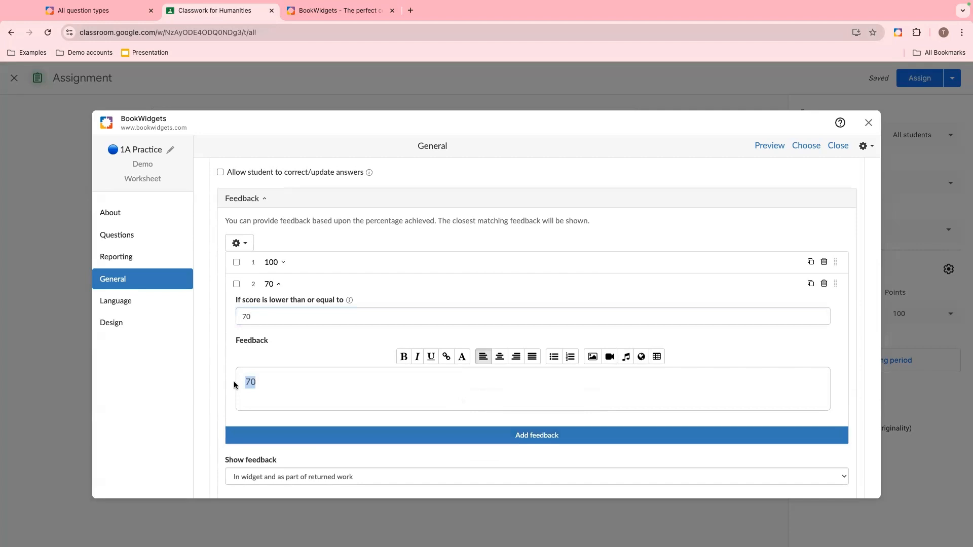
type("Keep Trying!")
key("ctrl+super+space")
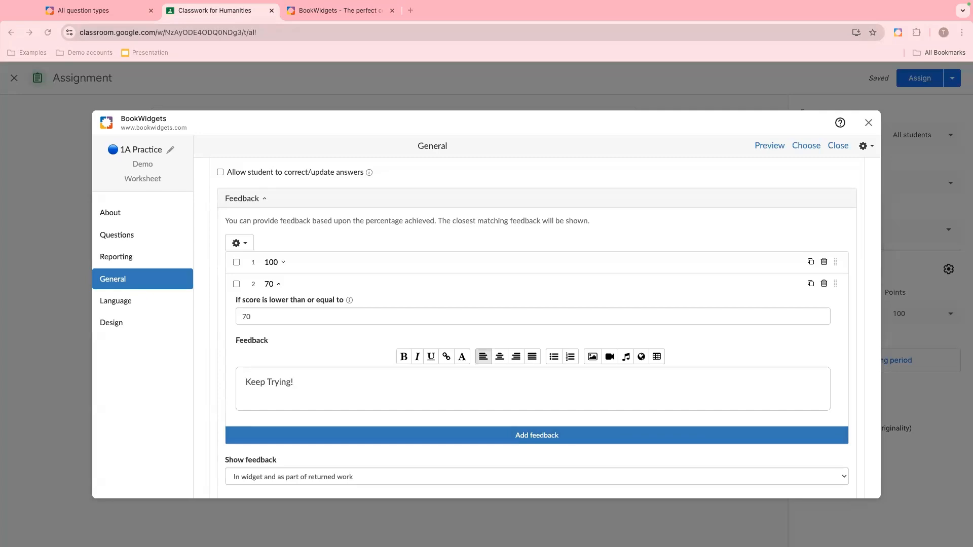
left_click(383, 381)
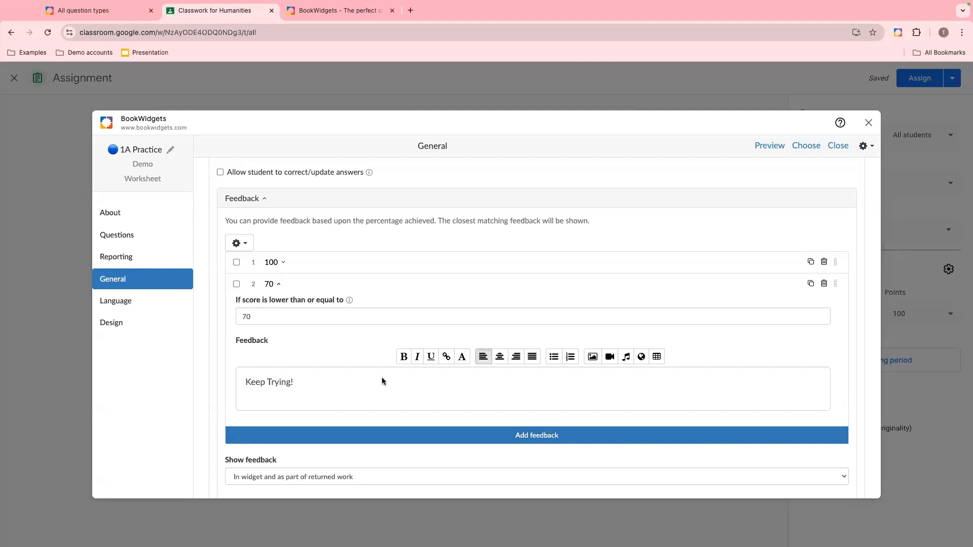
key("Return")
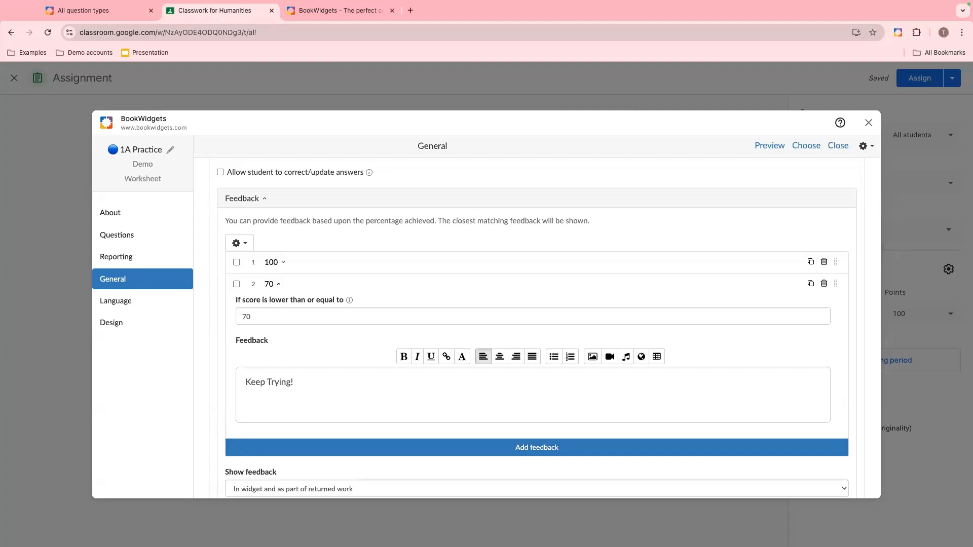
type("Visit this site to review the capital cities of Europe: https://www.nationsonline.org/oneworld/capitals_europe.htm")
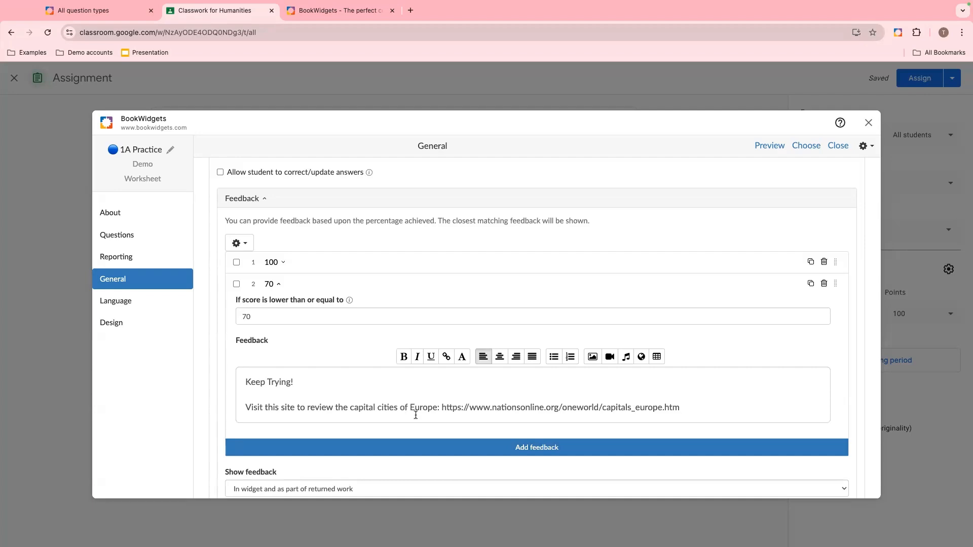
left_click_drag(442, 406, 680, 406)
key("ctrl+c")
left_click(446, 357)
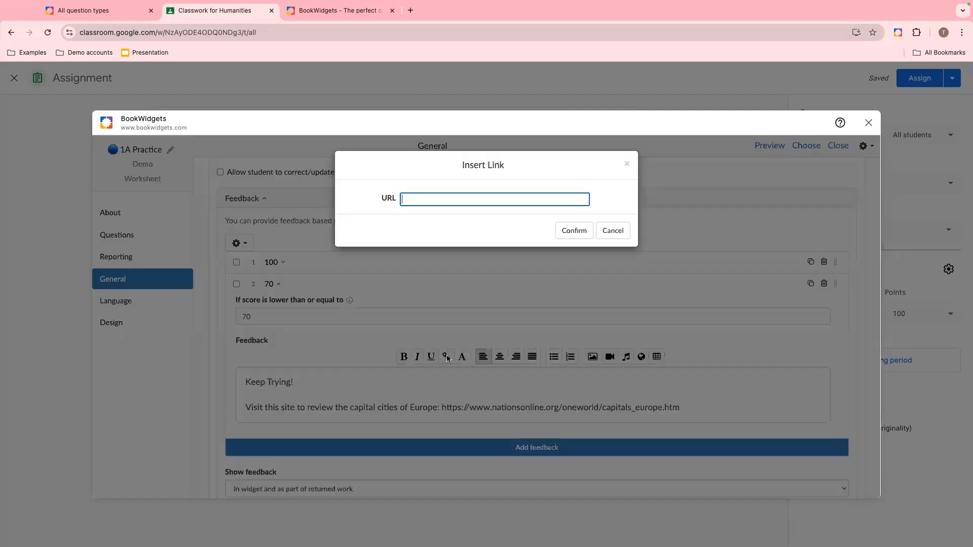
key("ctrl+v")
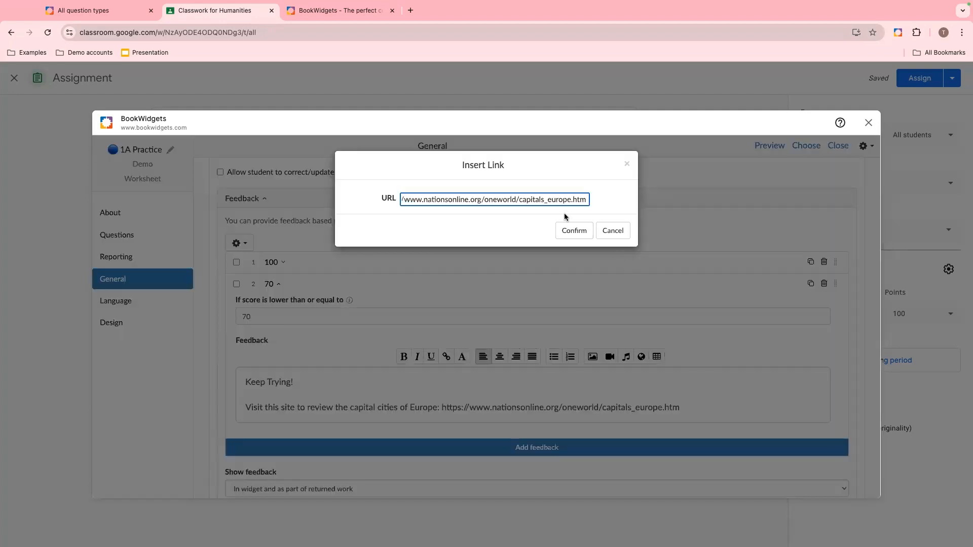
left_click(572, 230)
left_click(411, 408)
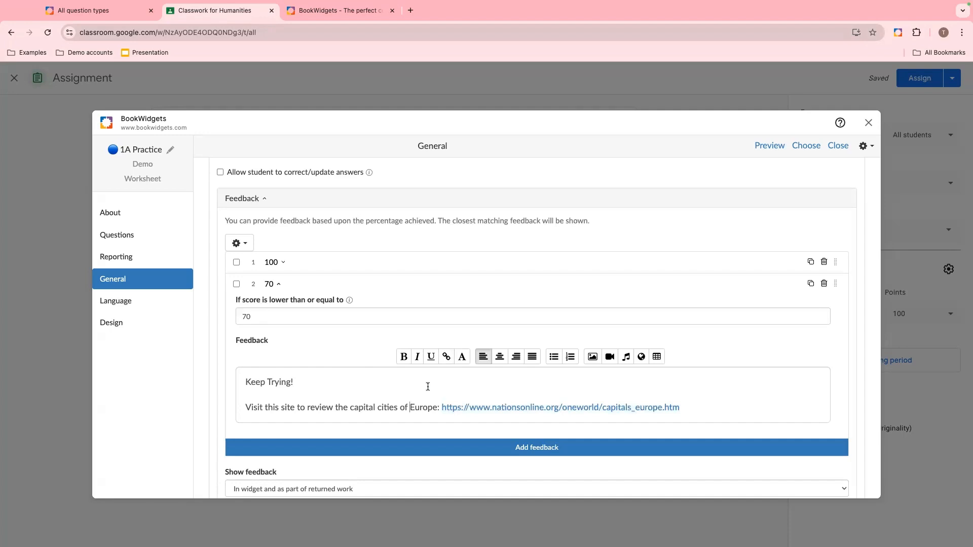
- Examine the Show feedback choices and the Strict answering order, Question order and numbering and Spell check settings
scroll(428, 387, "down", 5)
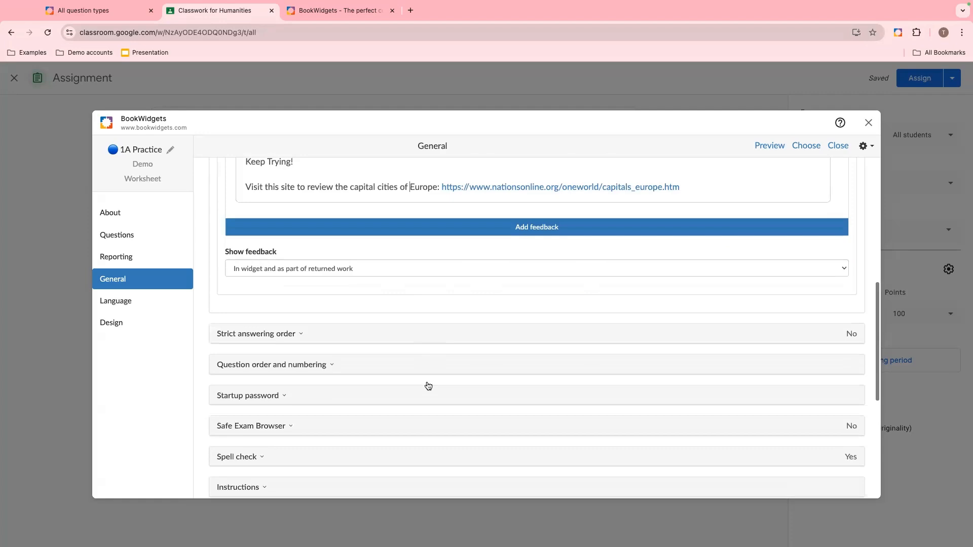
left_click(317, 275)
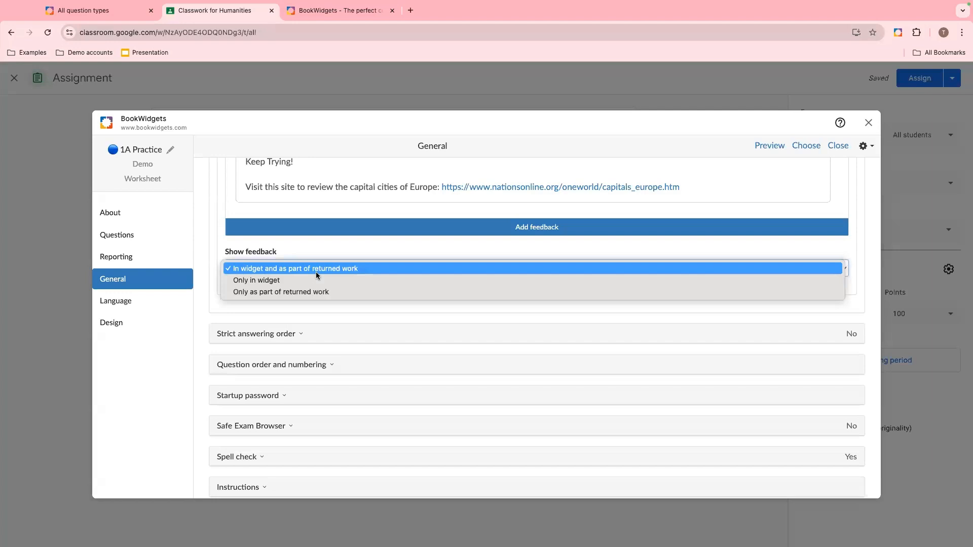
left_click(287, 305)
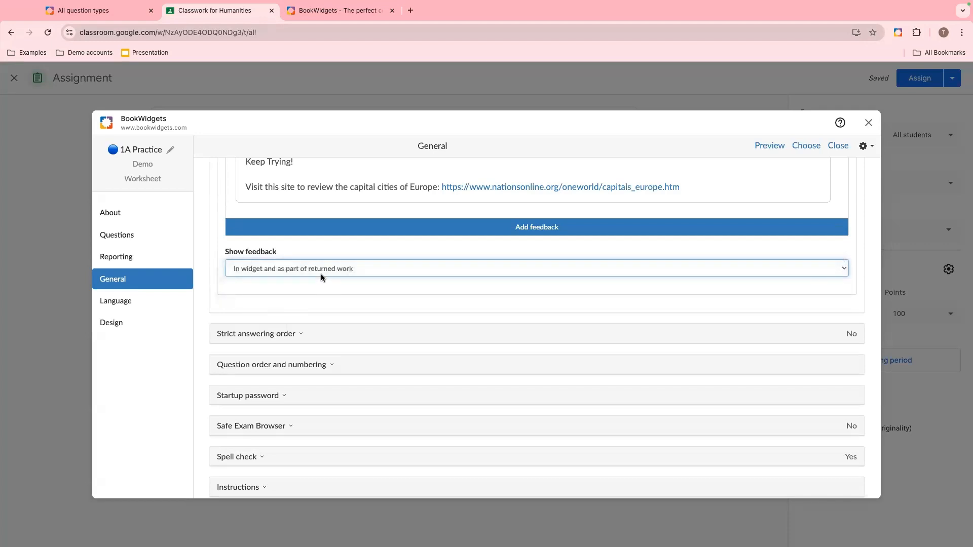
scroll(321, 274, "down", 2)
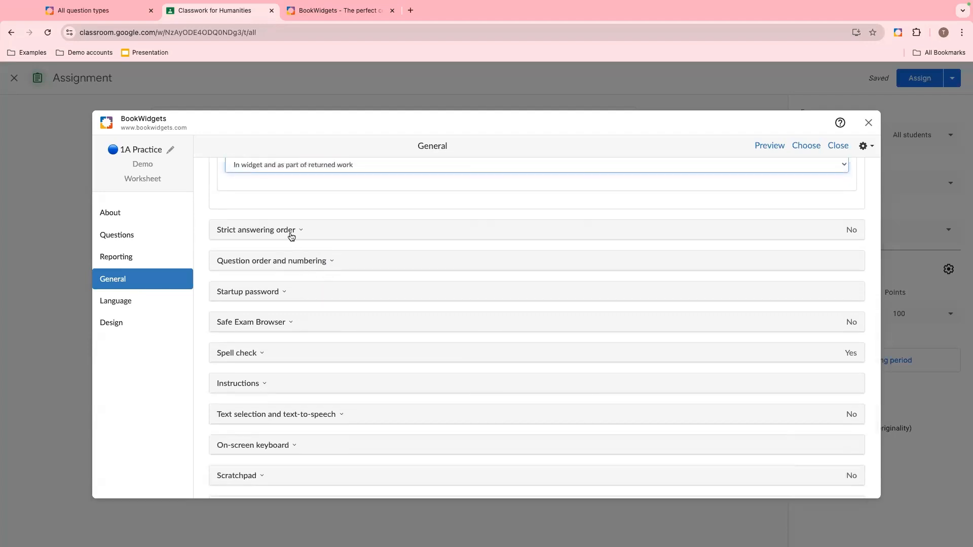
left_click(291, 234)
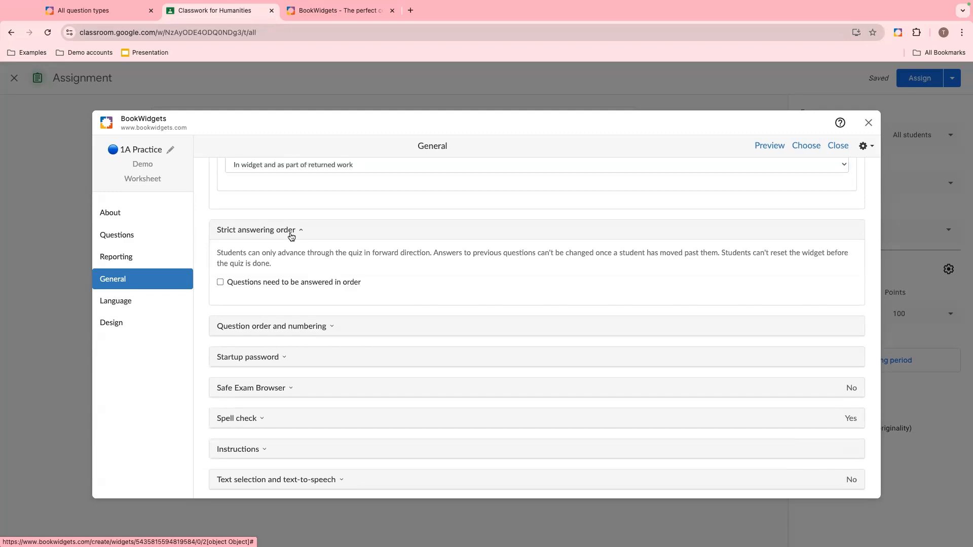
left_click(293, 233)
left_click(283, 264)
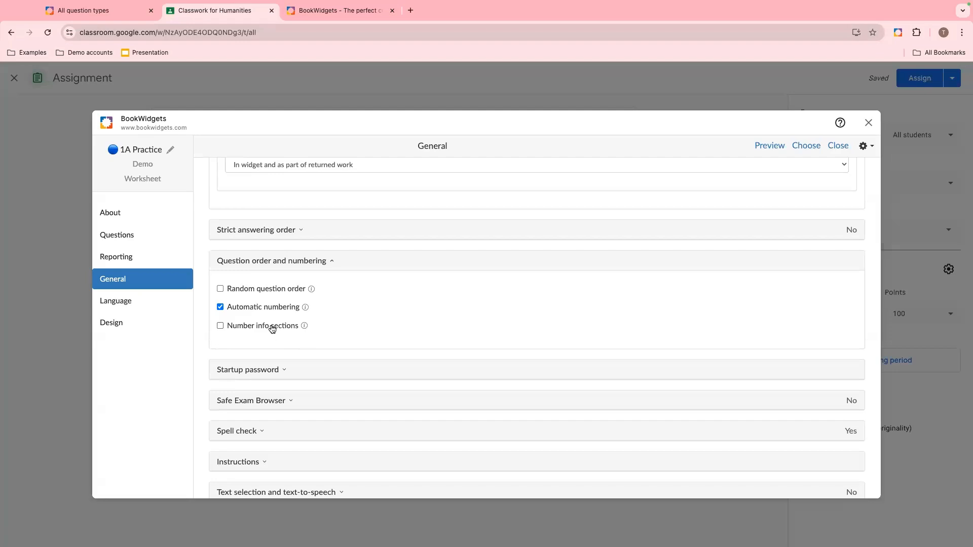
scroll(330, 337, "down", 1)
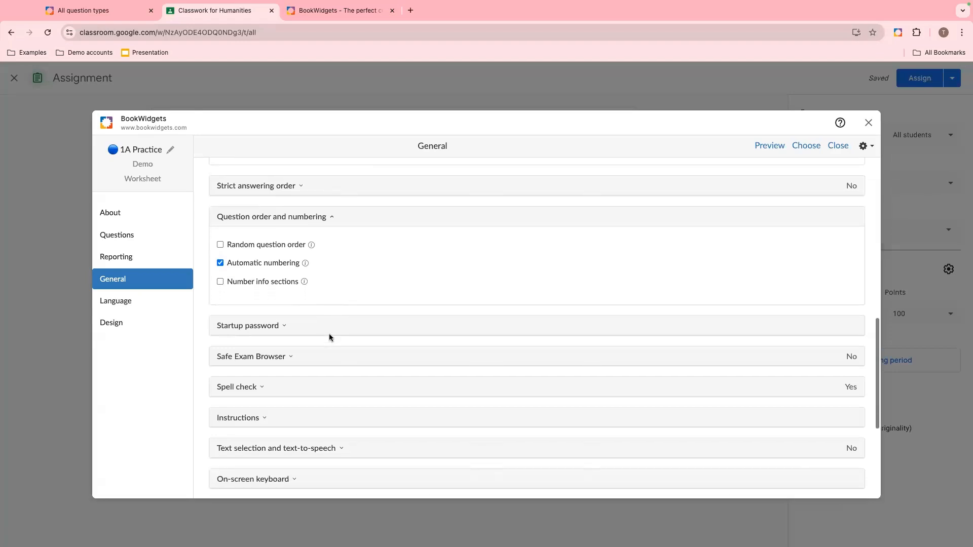
scroll(330, 337, "down", 1)
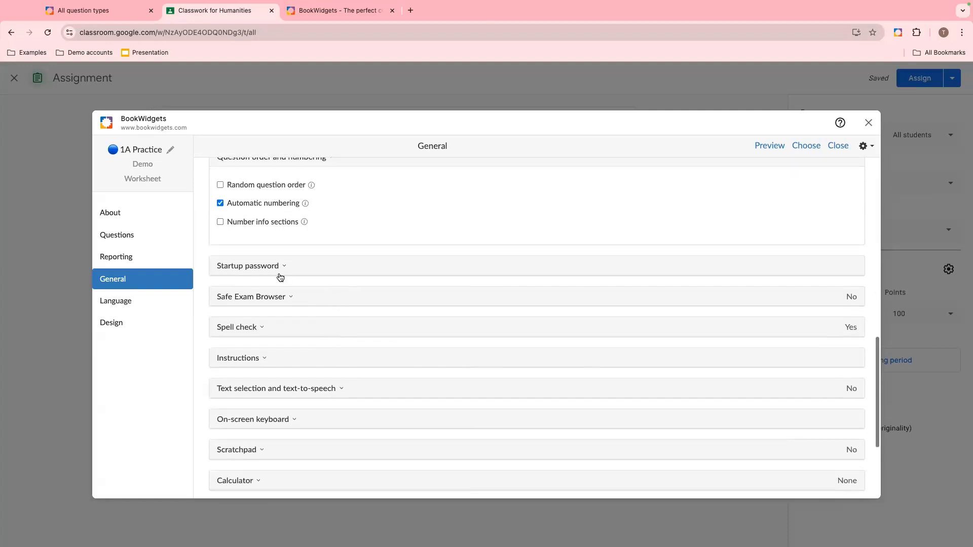
left_click(270, 337)
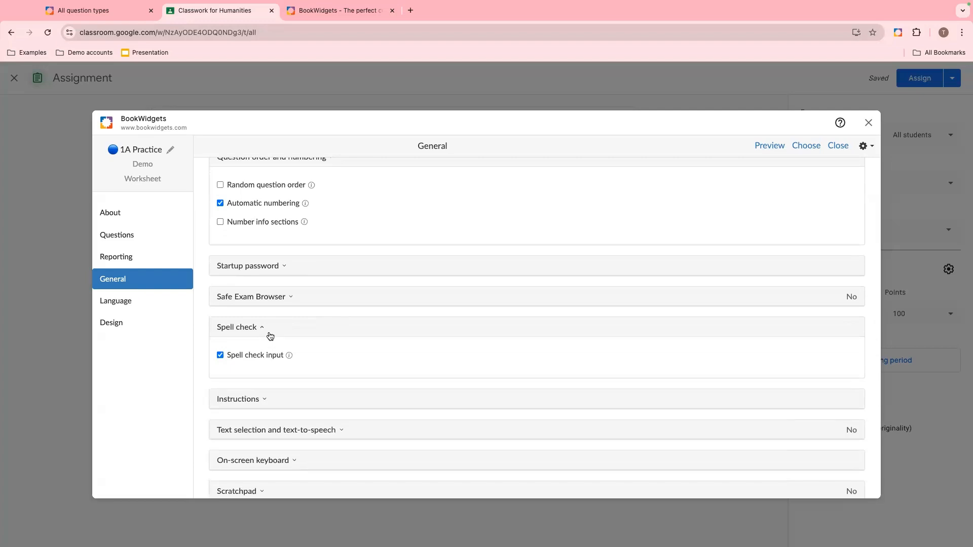
- Enter the student instructions "Show what you know about capitals!"
scroll(270, 337, "down", 1)
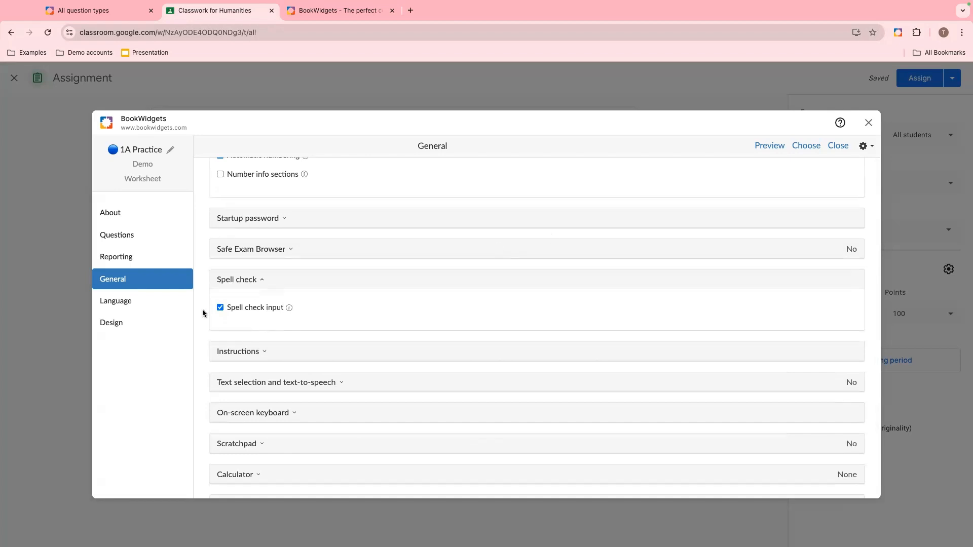
left_click(256, 350)
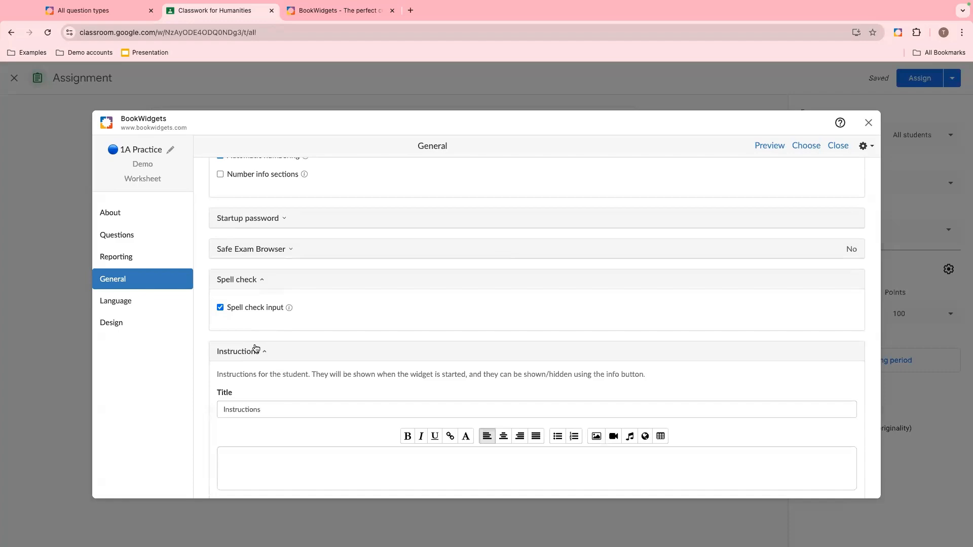
scroll(256, 349, "down", 3)
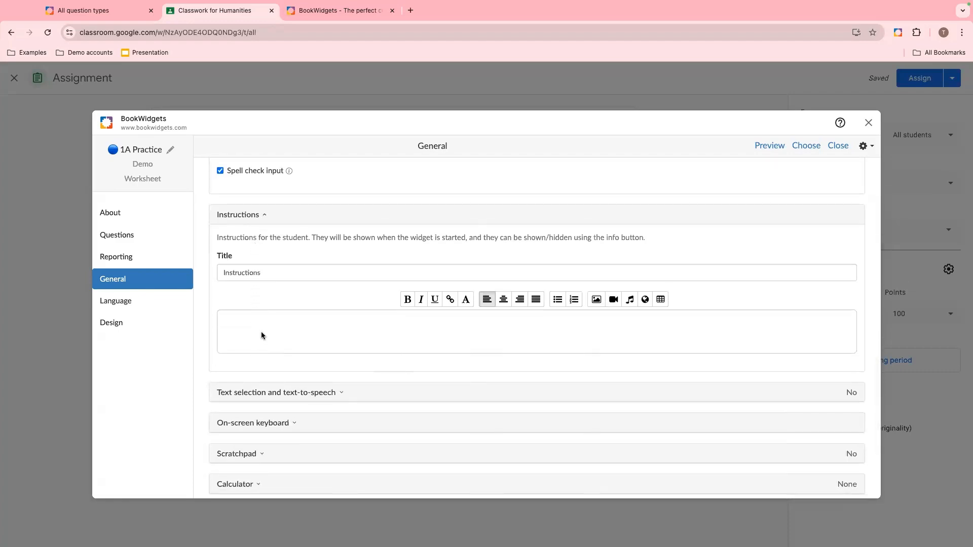
left_click(261, 336)
type("Show what you know about capitals")
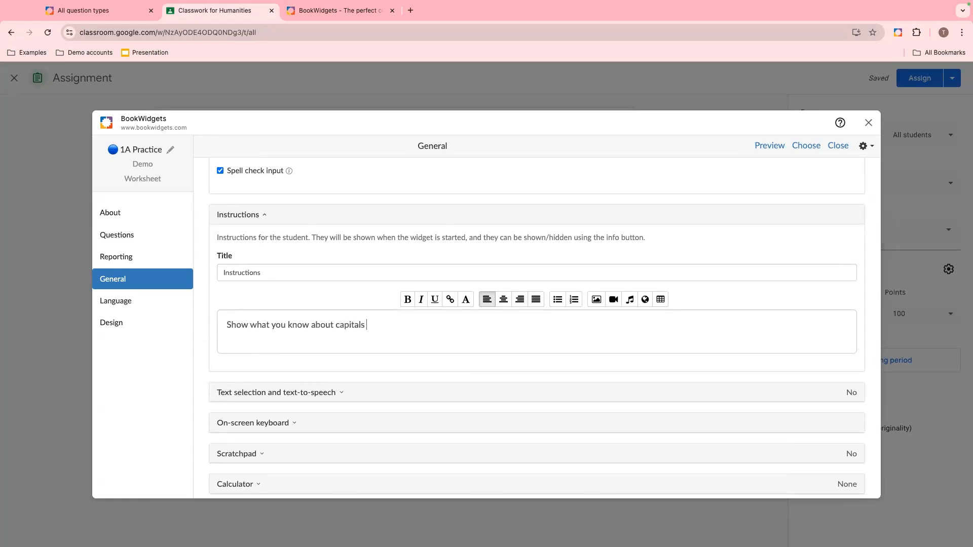
type("!")
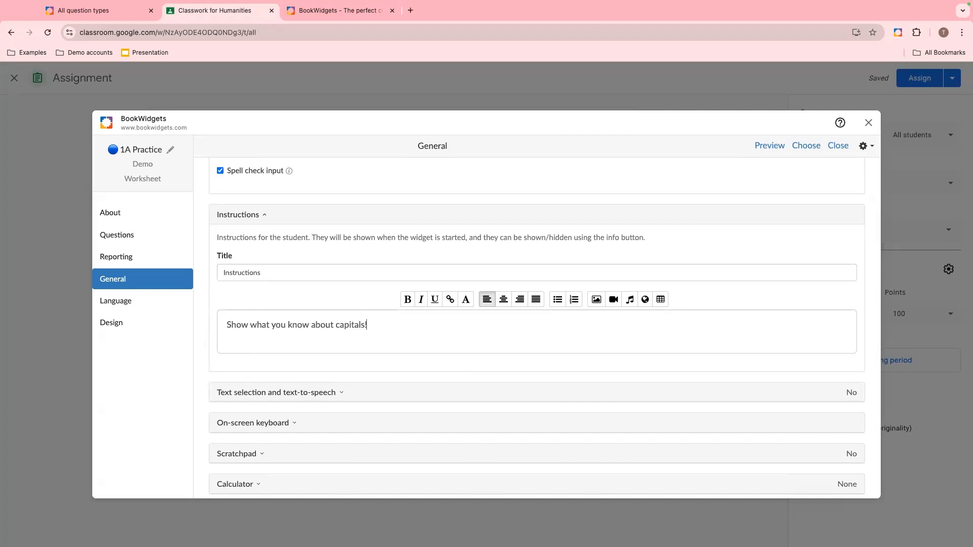
- Allow text selection and set text-to-speech support to Use browser text-to-speech
left_click(253, 394)
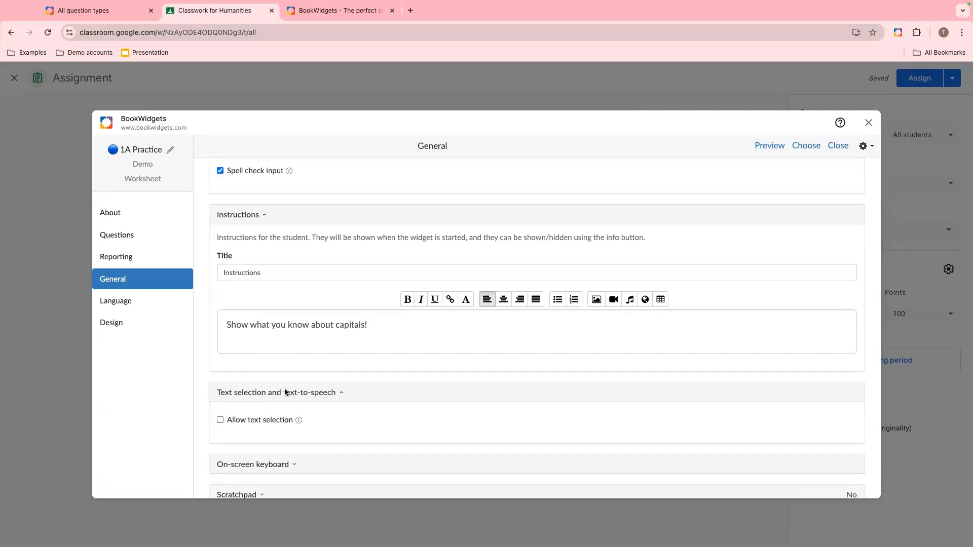
scroll(285, 388, "down", 3)
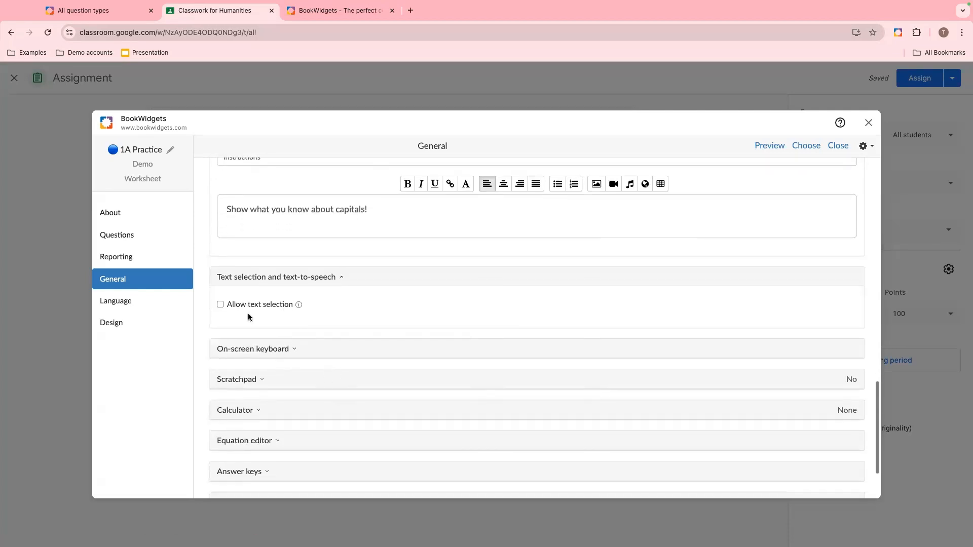
left_click(221, 304)
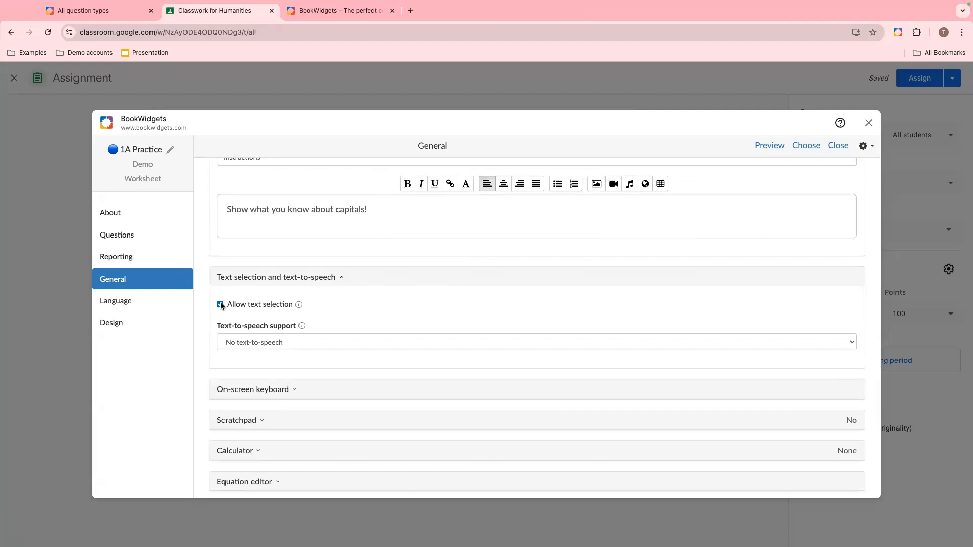
scroll(297, 326, "down", 1)
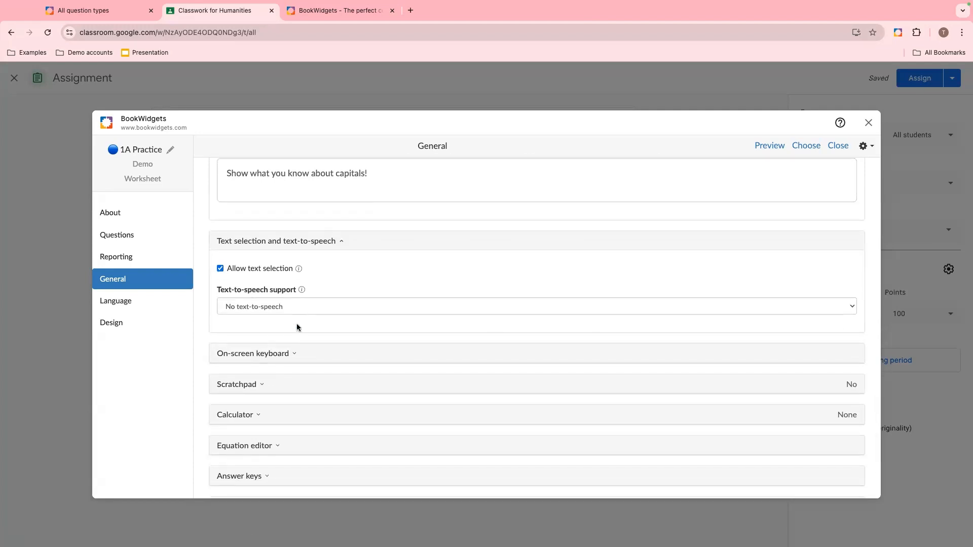
left_click(275, 311)
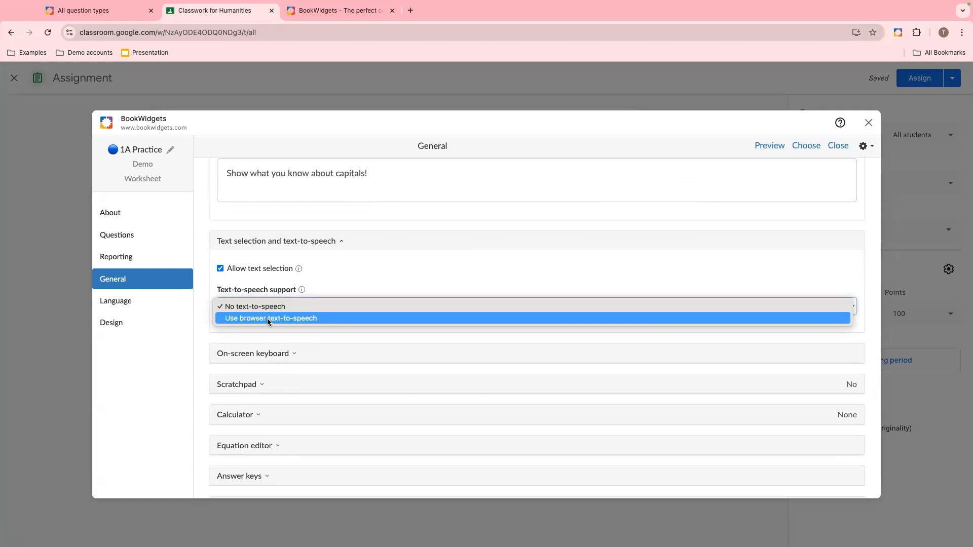
left_click(266, 318)
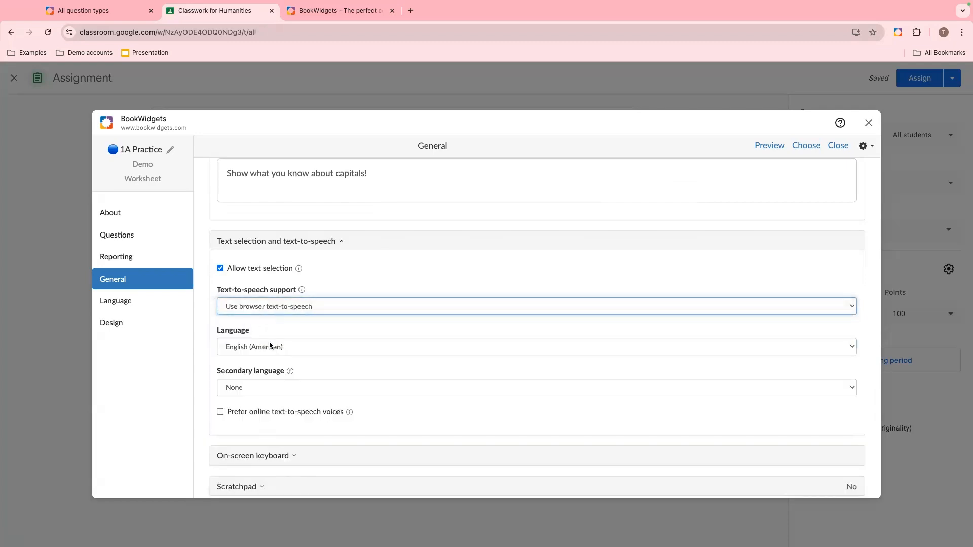
- Set the text-to-speech secondary language to Spanish (American)
scroll(269, 346, "down", 2)
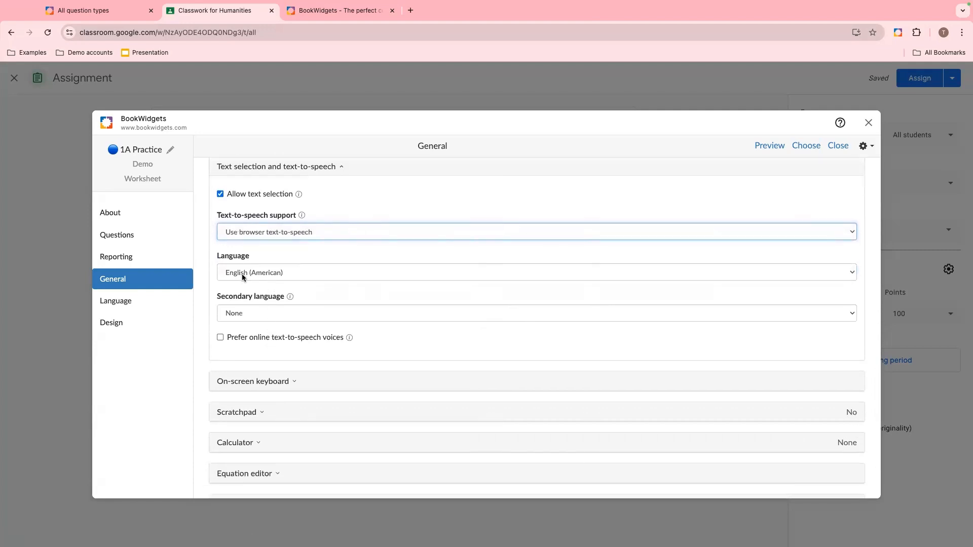
left_click(242, 314)
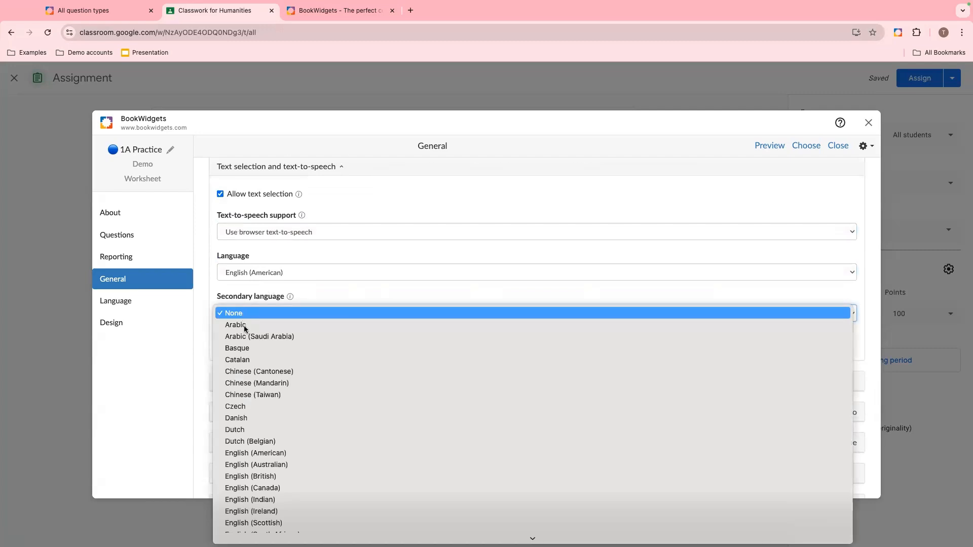
scroll(285, 388, "down", 2)
scroll(285, 388, "down", 1)
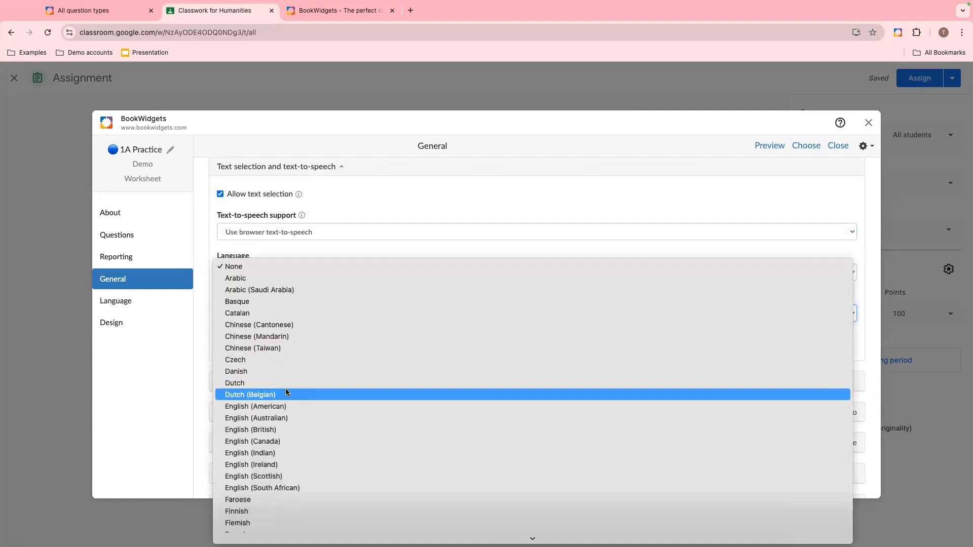
scroll(285, 388, "down", 10)
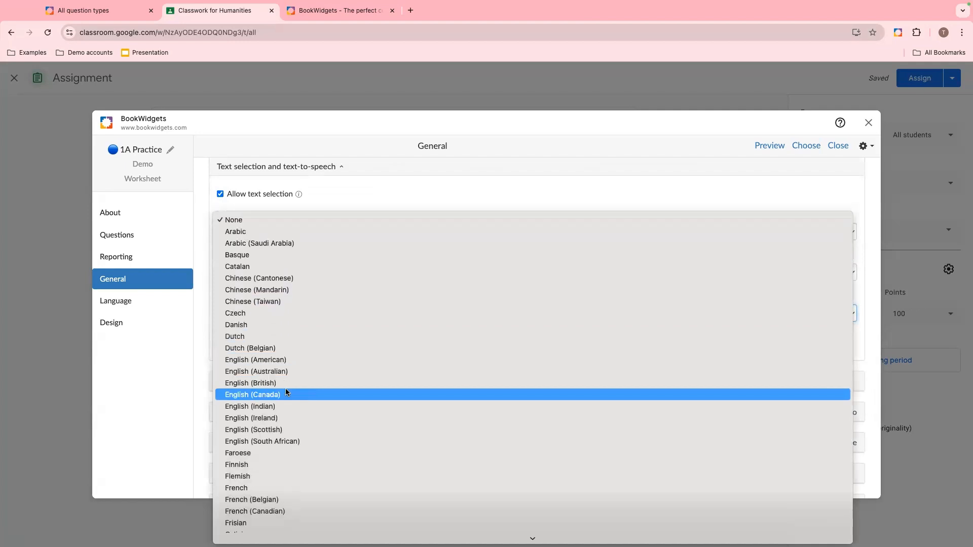
scroll(287, 393, "down", 6)
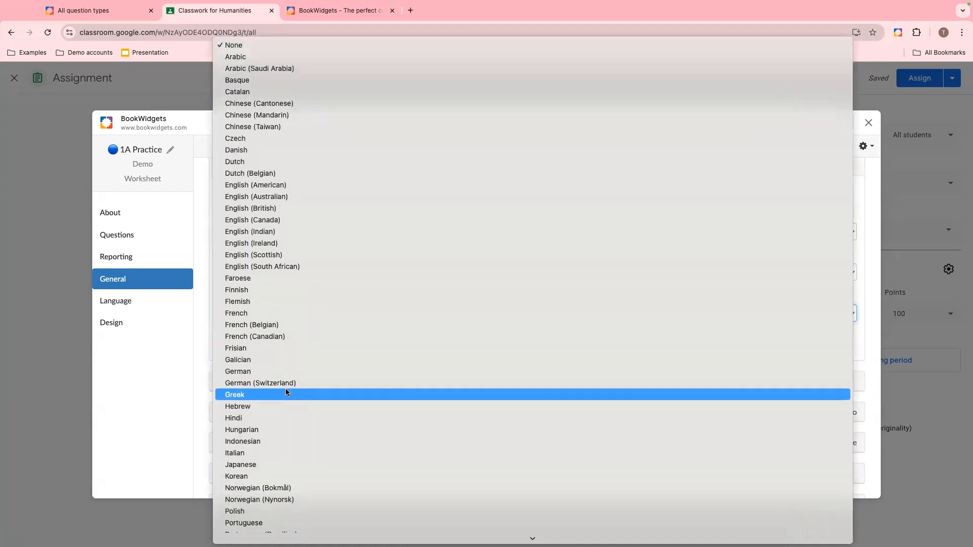
scroll(286, 393, "down", 3)
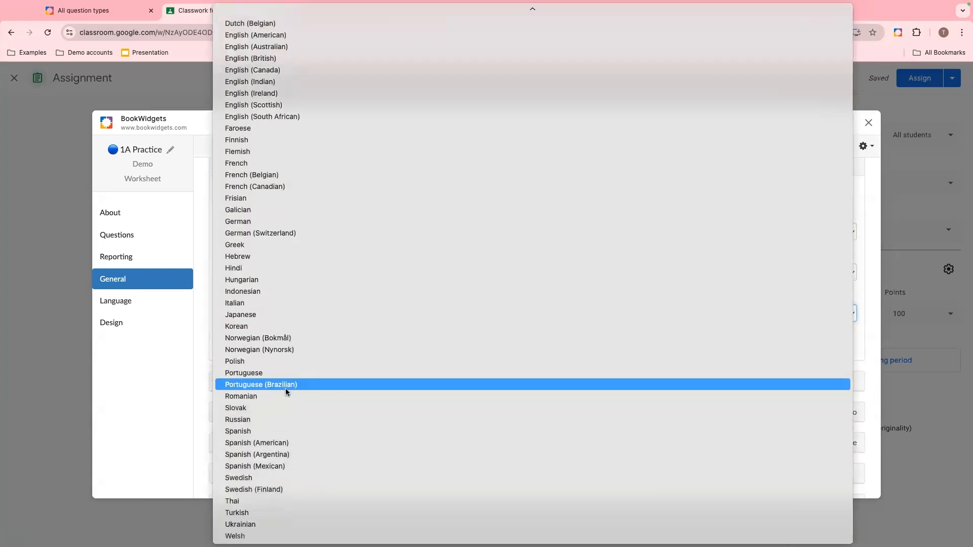
left_click(274, 442)
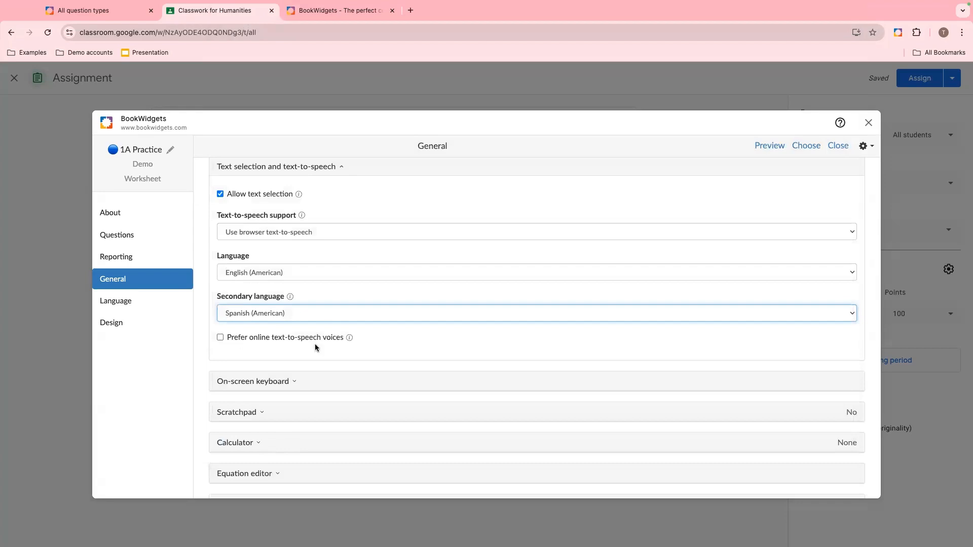
- Expand and review the on-screen keyboard options, then collapse the section
scroll(315, 345, "down", 1)
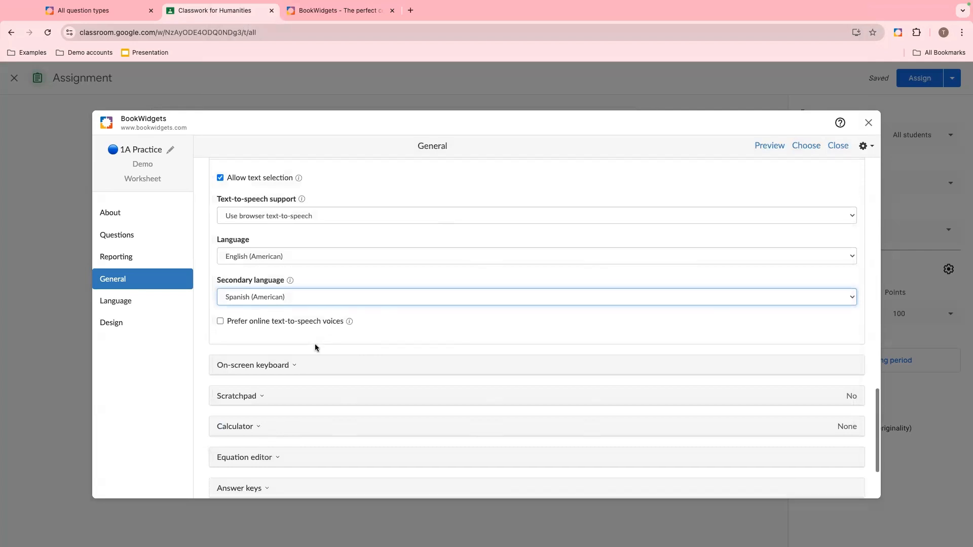
scroll(315, 344, "down", 1)
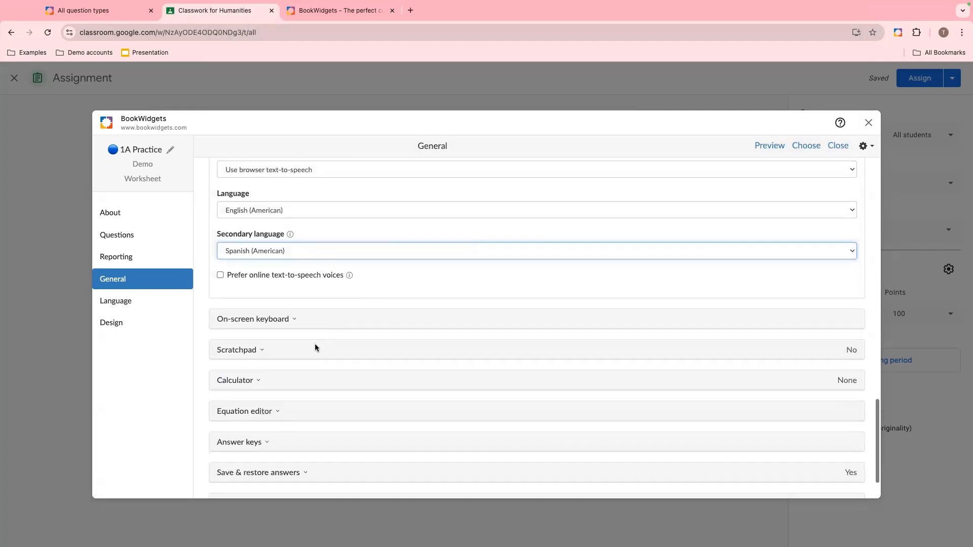
left_click(242, 325)
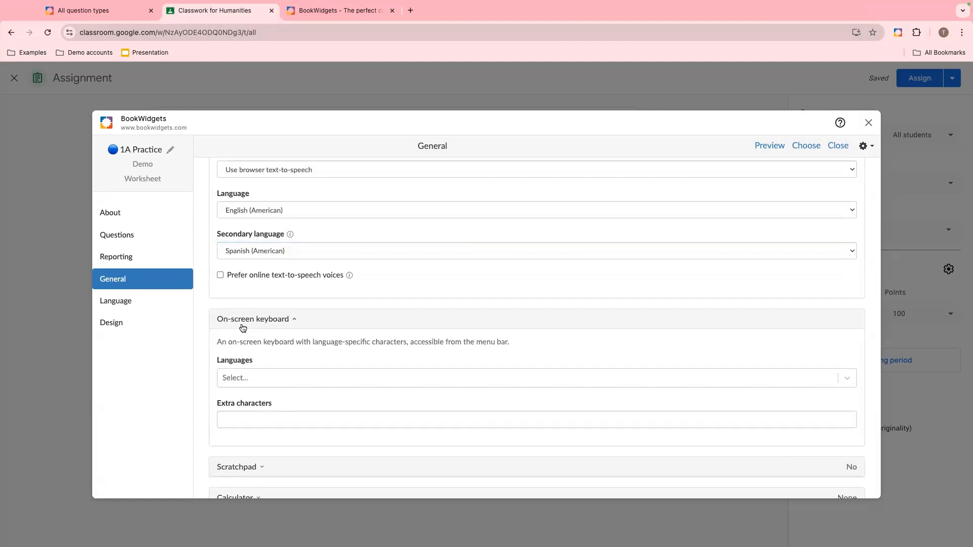
left_click(242, 327)
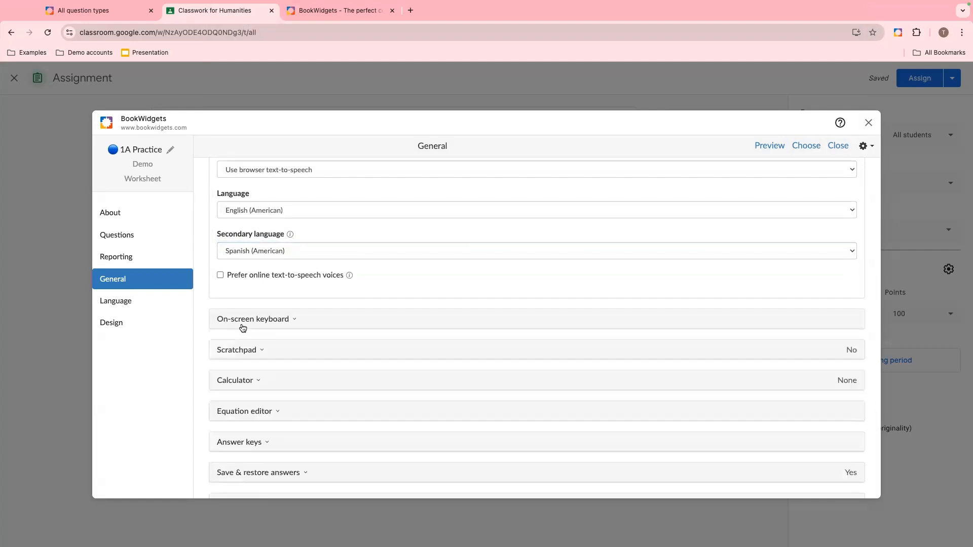
- Enable the scratchpad for the worksheet with a Grid background
left_click(243, 354)
left_click(237, 390)
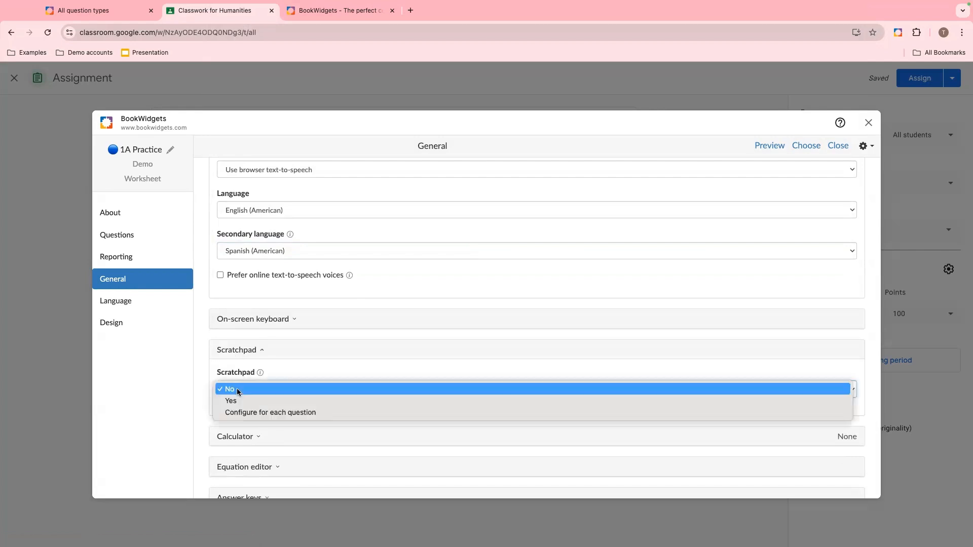
left_click(232, 400)
scroll(234, 403, "down", 1)
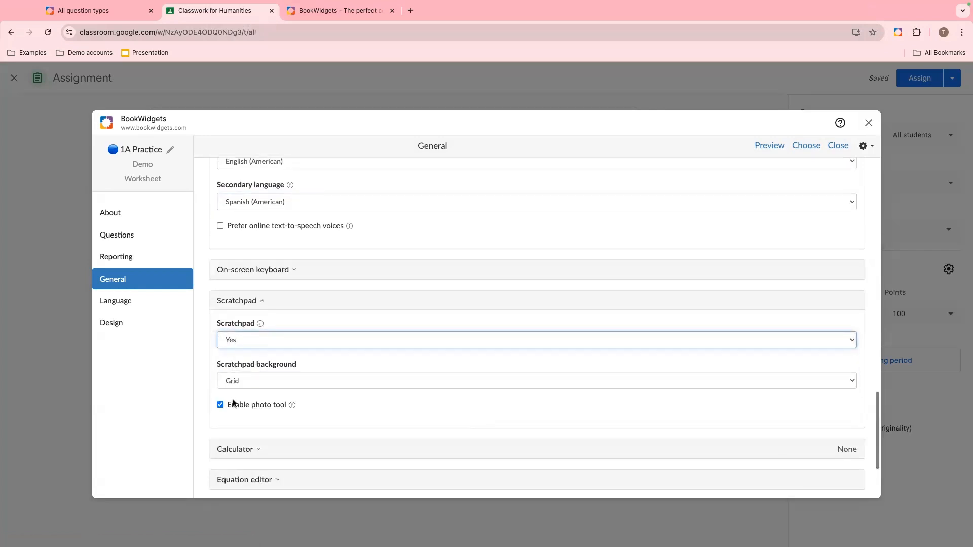
left_click(251, 381)
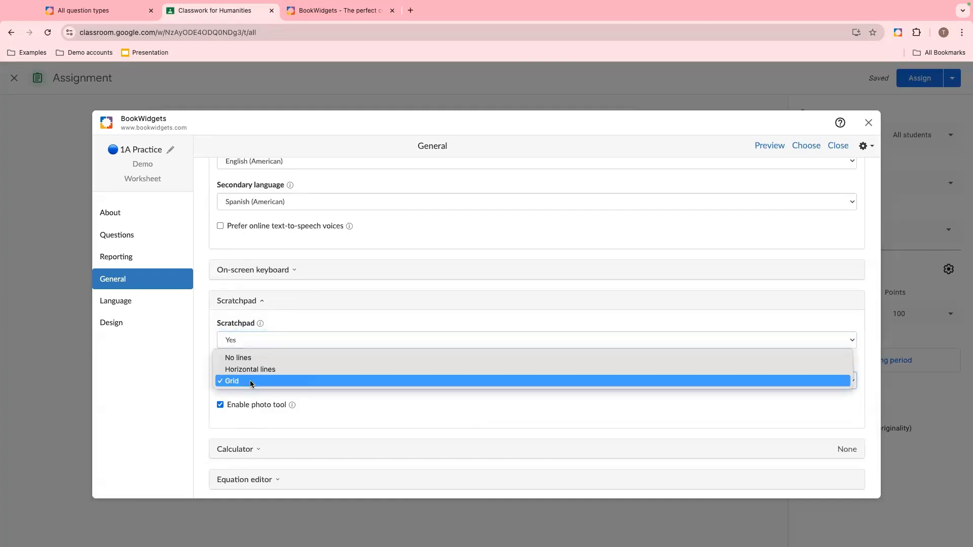
left_click(249, 382)
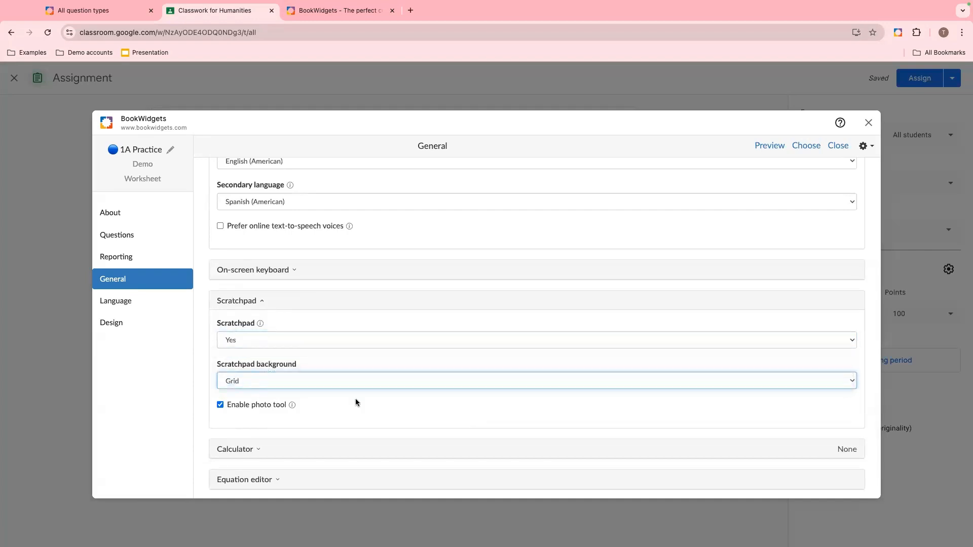
- Set the calculator to Scientific and briefly open and close the equation editor section
scroll(356, 403, "down", 2)
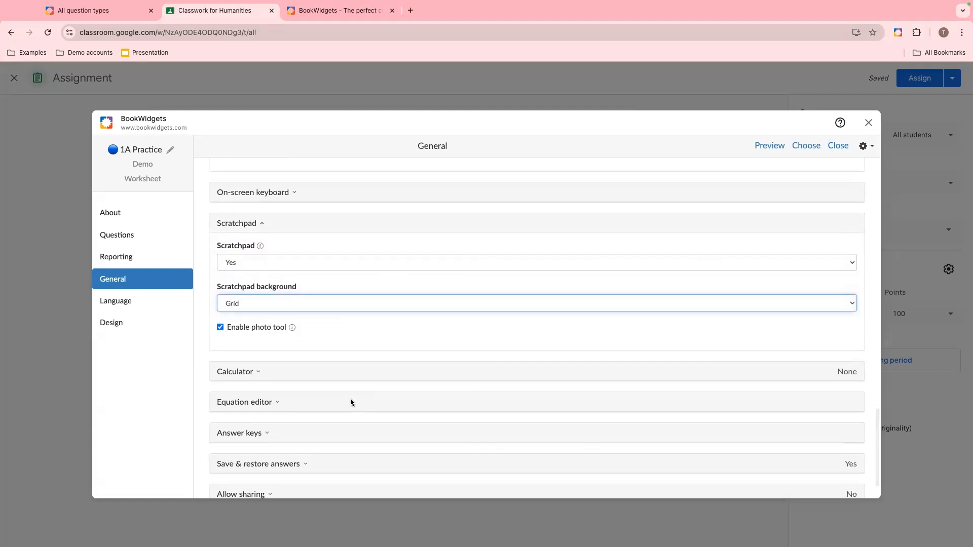
left_click(272, 374)
scroll(341, 378, "down", 3)
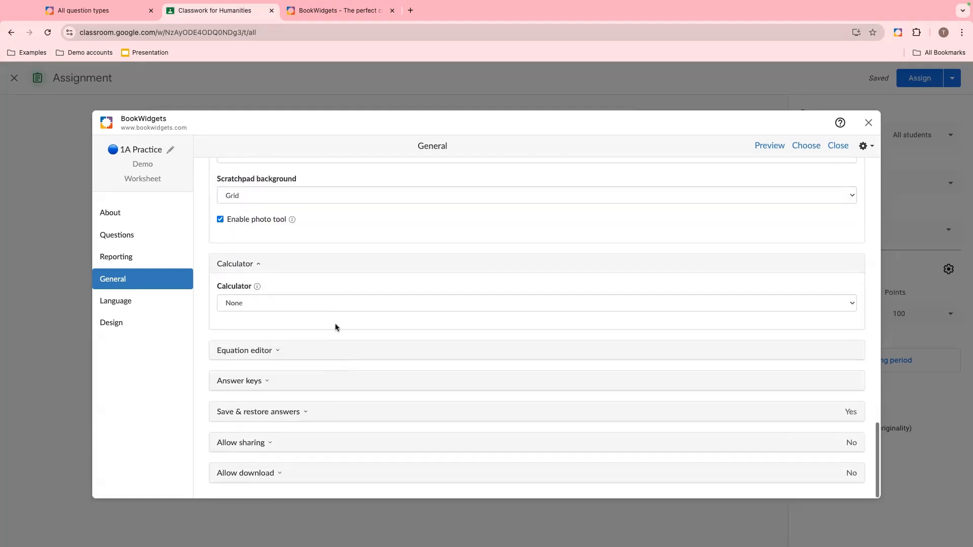
left_click(330, 304)
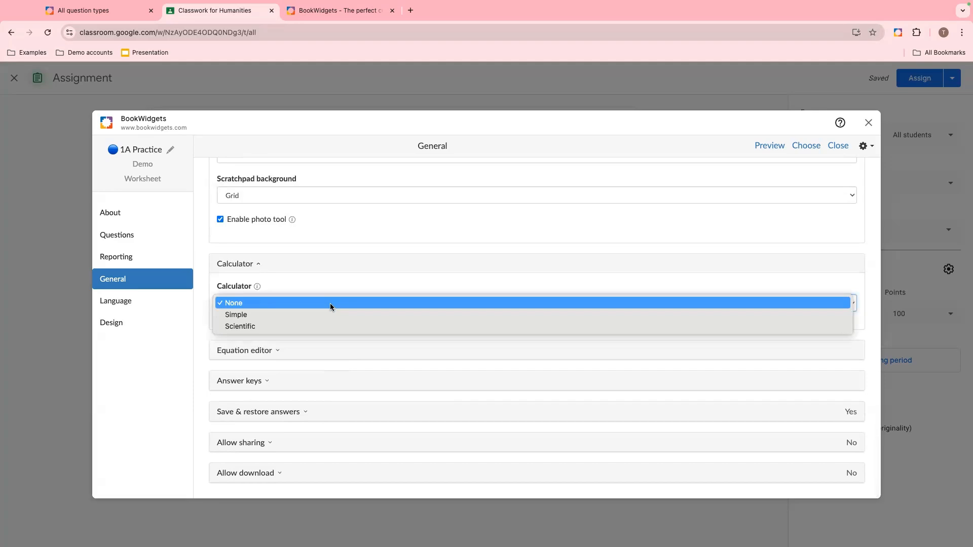
left_click(310, 326)
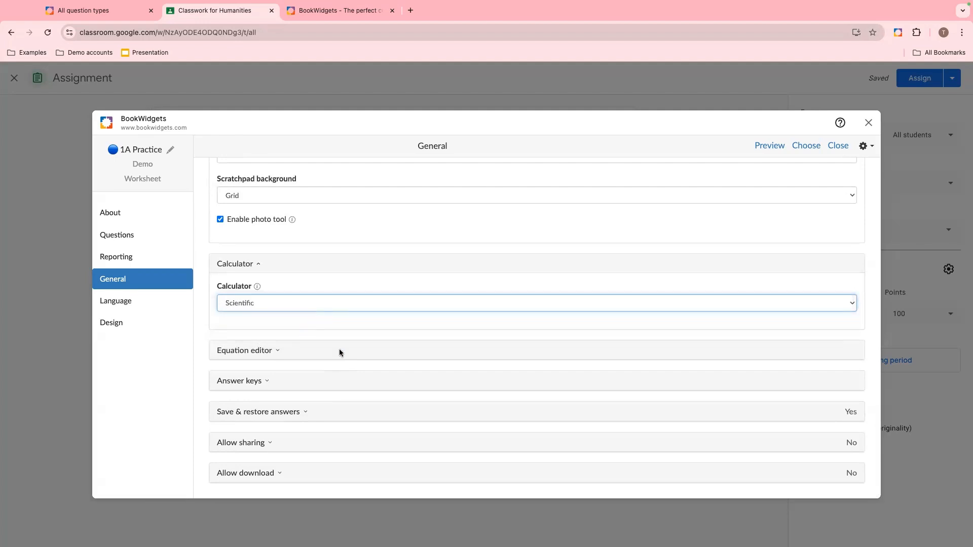
left_click(242, 354)
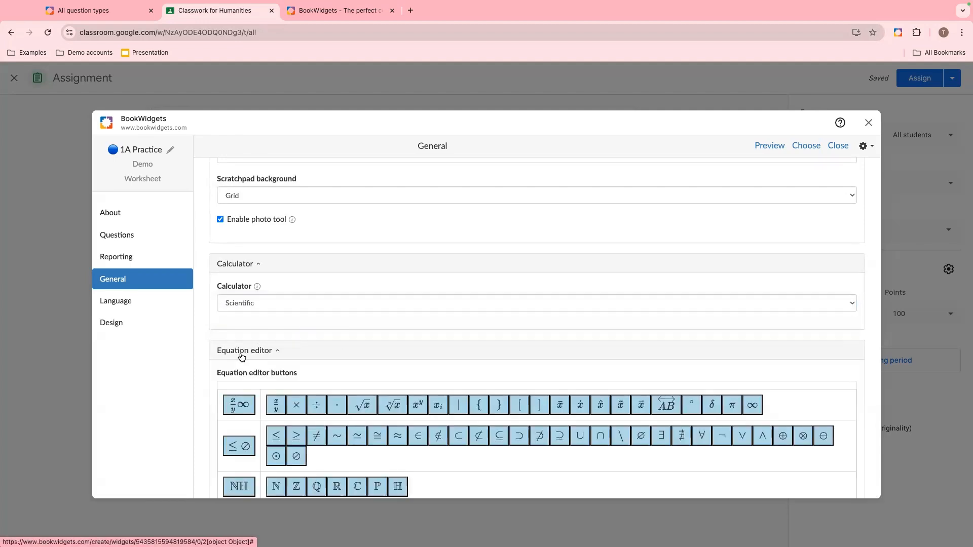
left_click(241, 355)
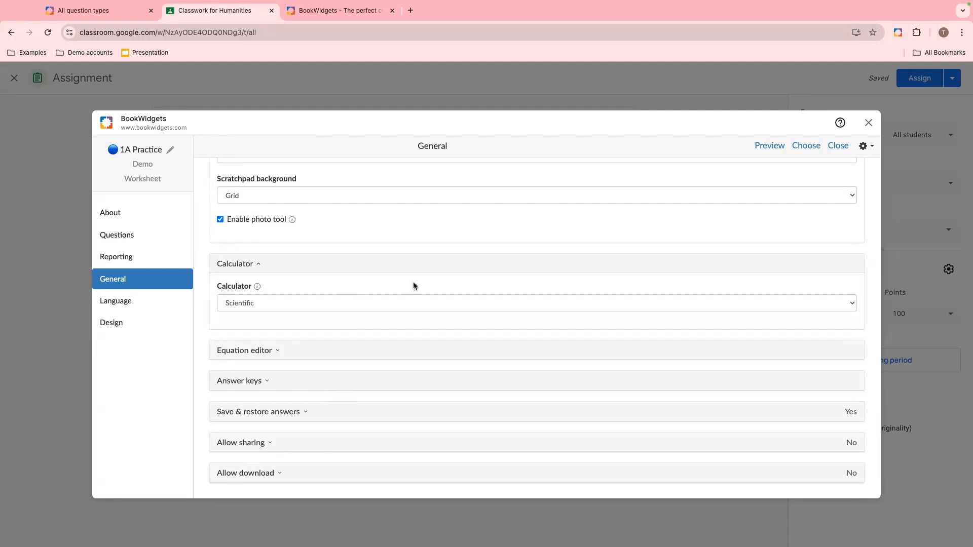
- Preview the worksheet as a student, dismiss the instructions, and answer question 1 with Madrid
left_click(756, 147)
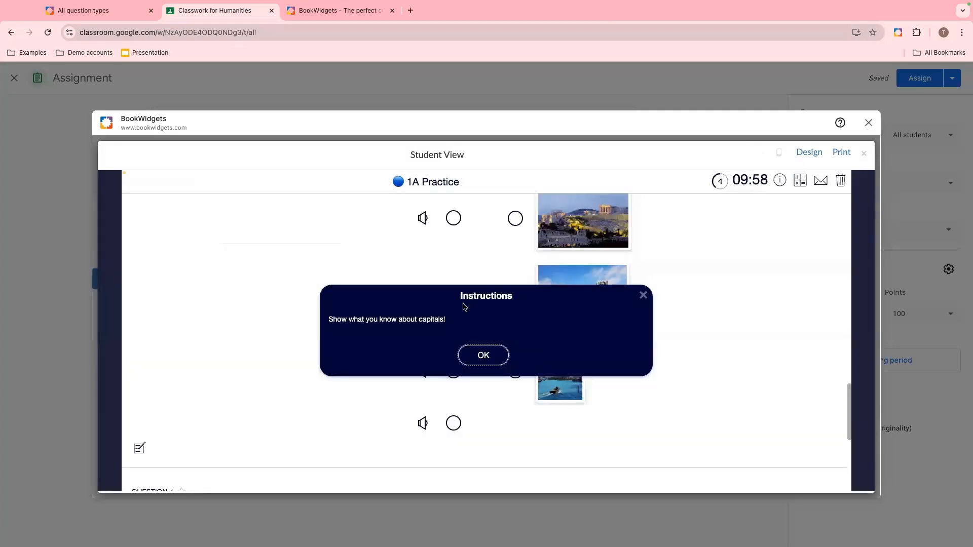
left_click(469, 362)
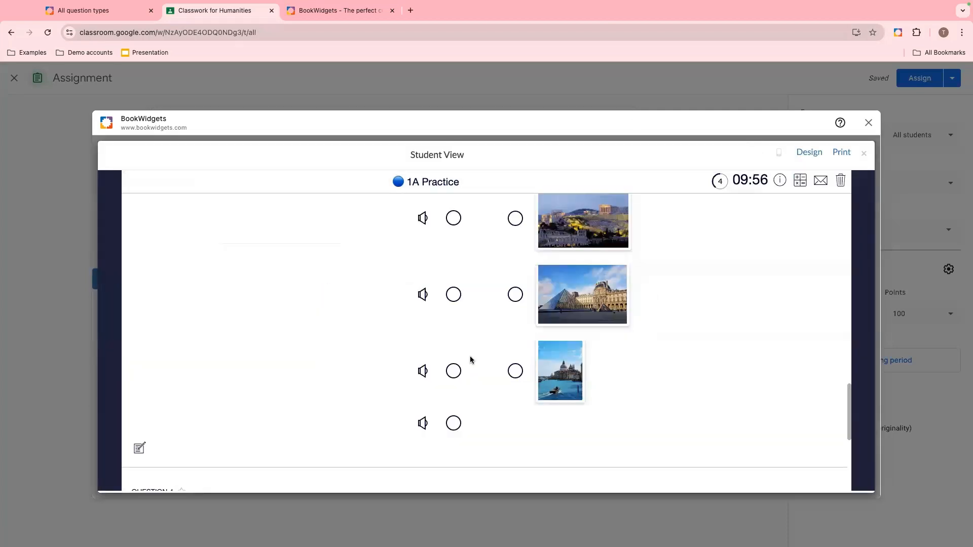
scroll(425, 356, "up", 15)
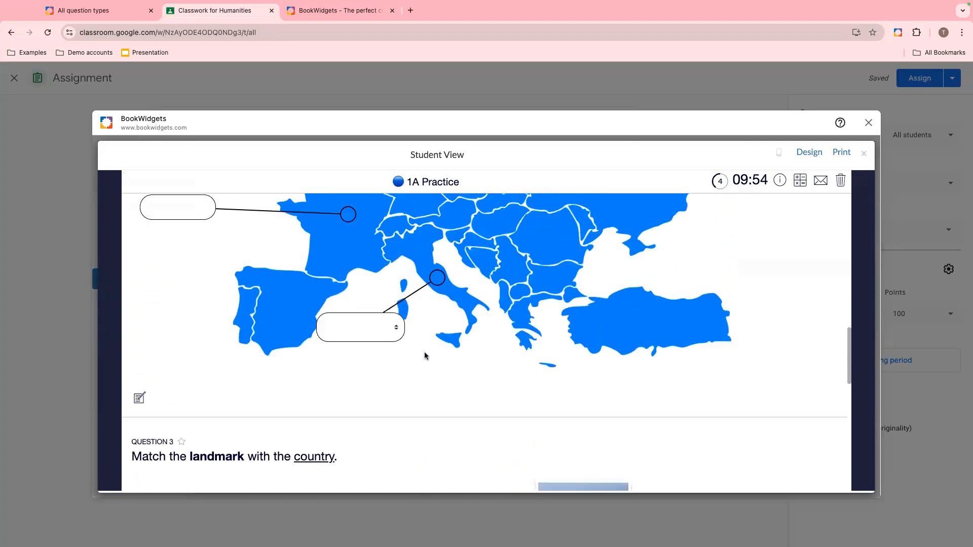
scroll(424, 356, "up", 3)
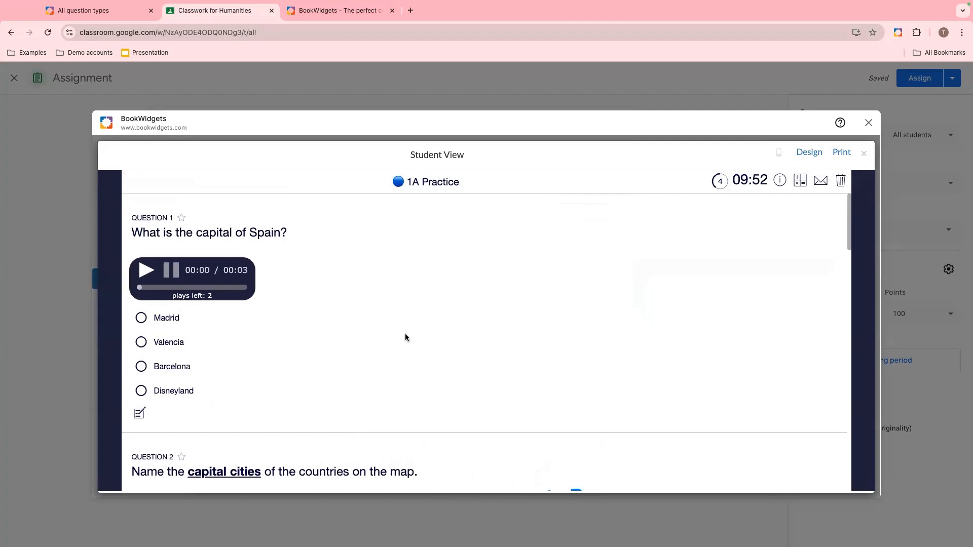
left_click(141, 343)
left_click(142, 318)
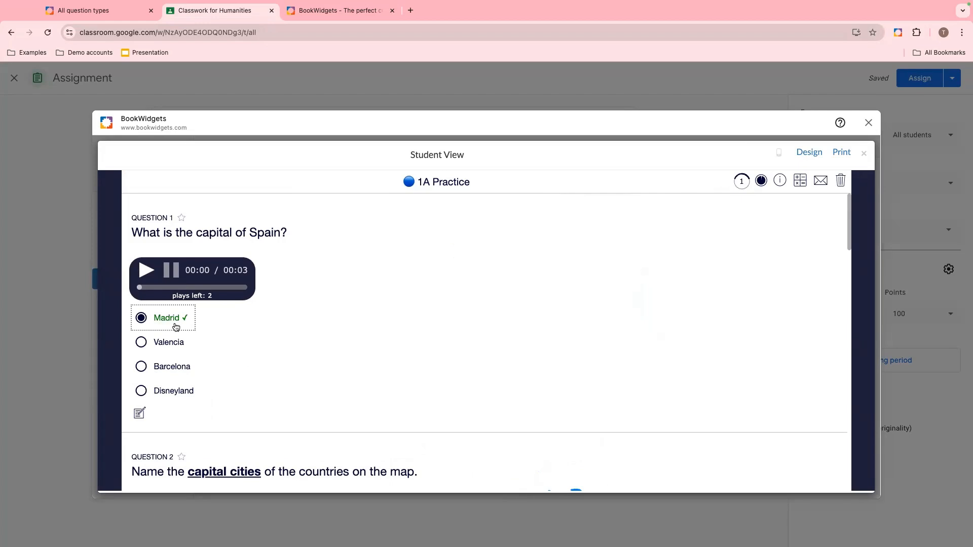
- In question 2's map, choose Rome and then Brussels for the Italy label
scroll(153, 387, "down", 5)
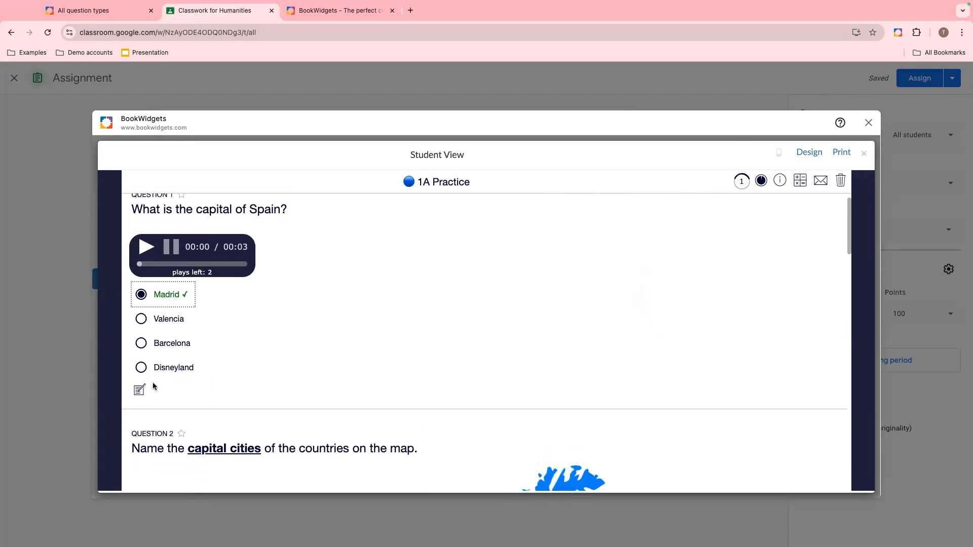
scroll(167, 413, "down", 10)
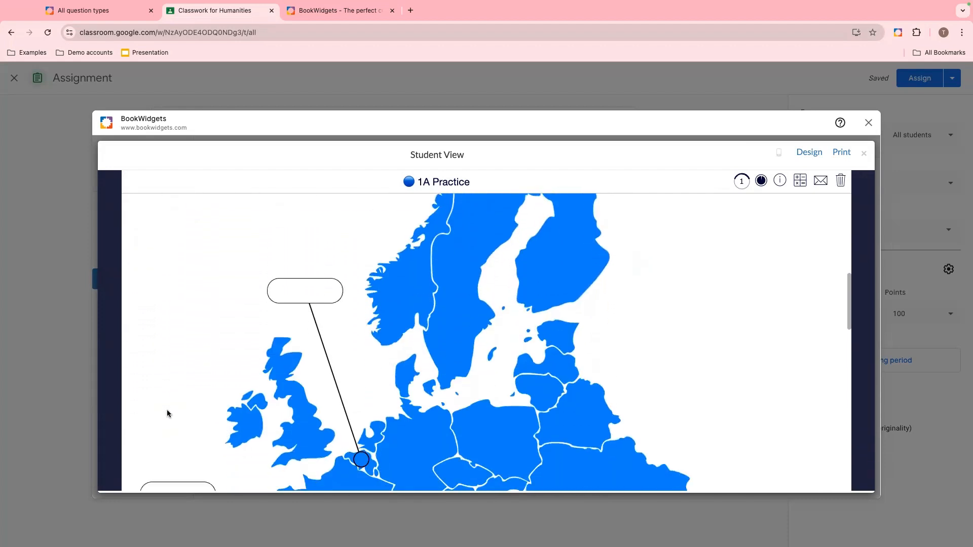
left_click(357, 400)
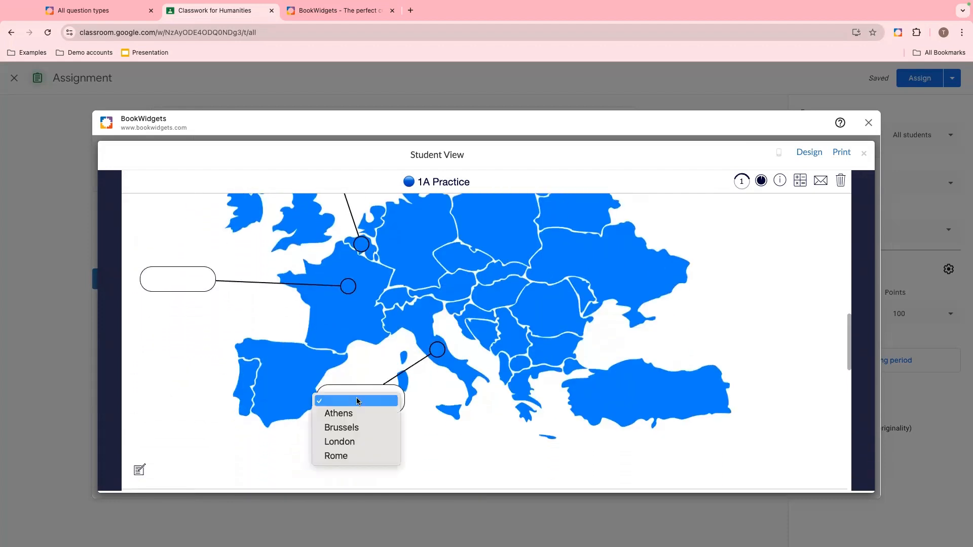
left_click(344, 456)
left_click(387, 403)
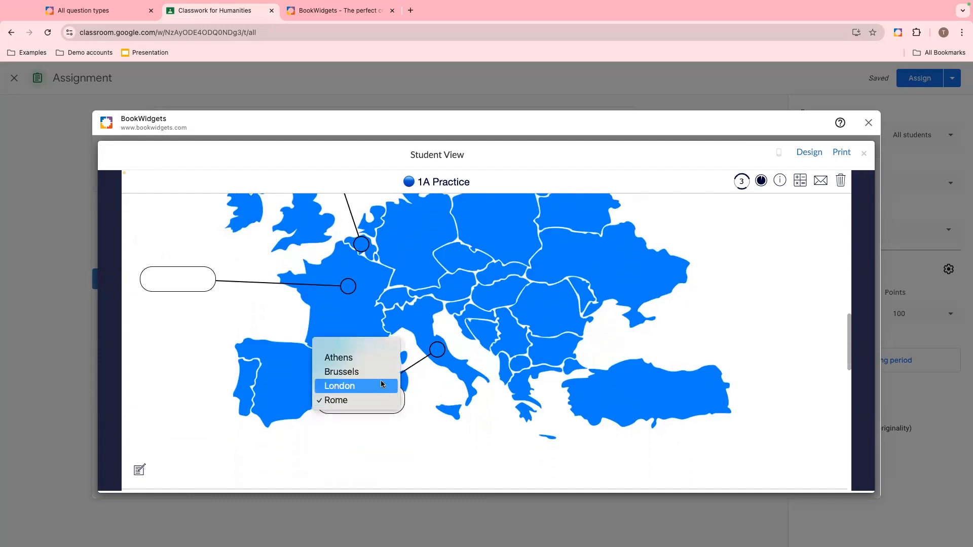
left_click(381, 372)
- Open the scratchpad on question 3, draw freehand strokes on its grid, and close it
scroll(381, 378, "down", 5)
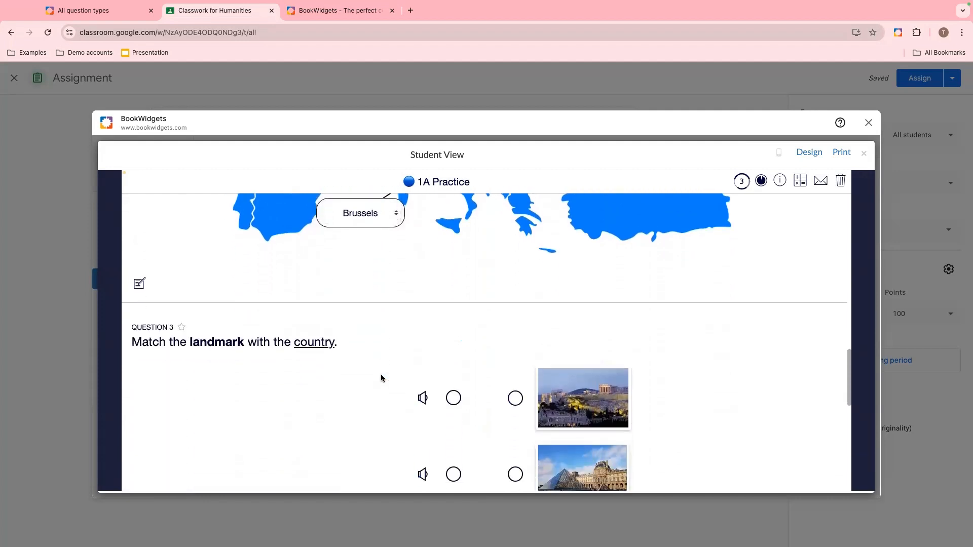
scroll(381, 377, "down", 5)
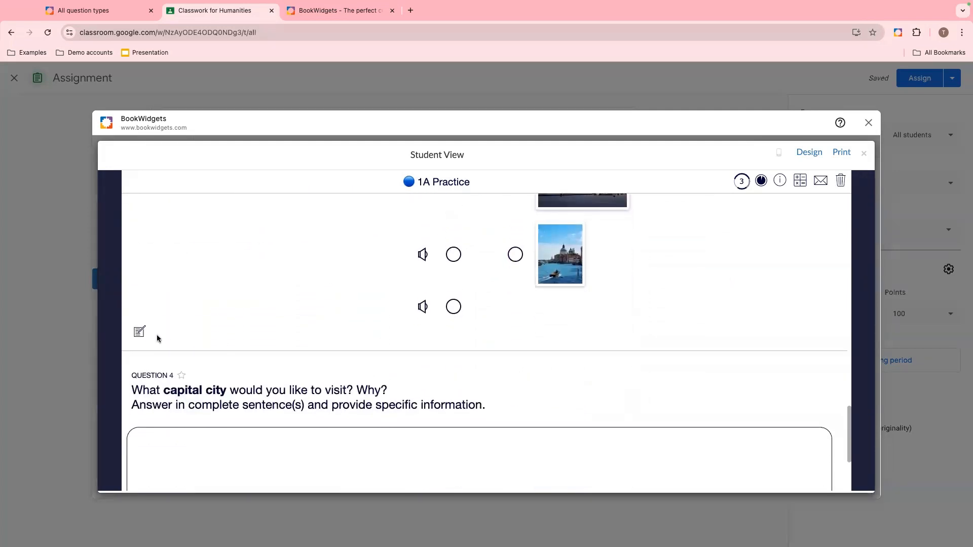
left_click(140, 332)
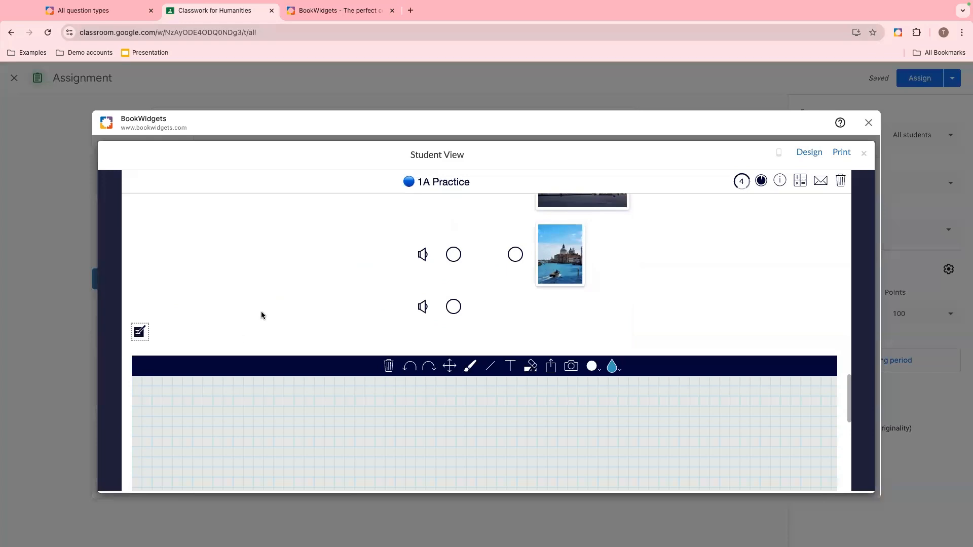
scroll(228, 317, "down", 3)
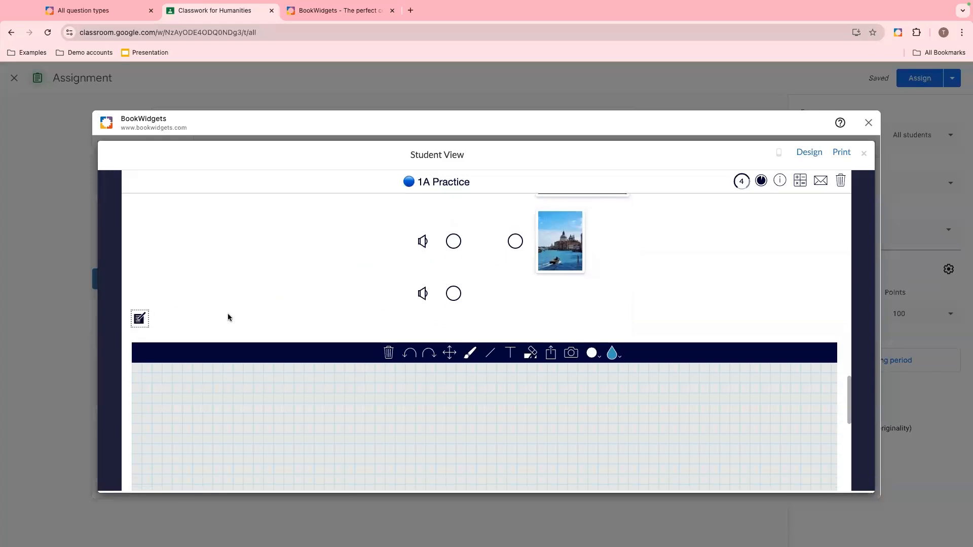
scroll(227, 316, "down", 1)
scroll(226, 316, "up", 2)
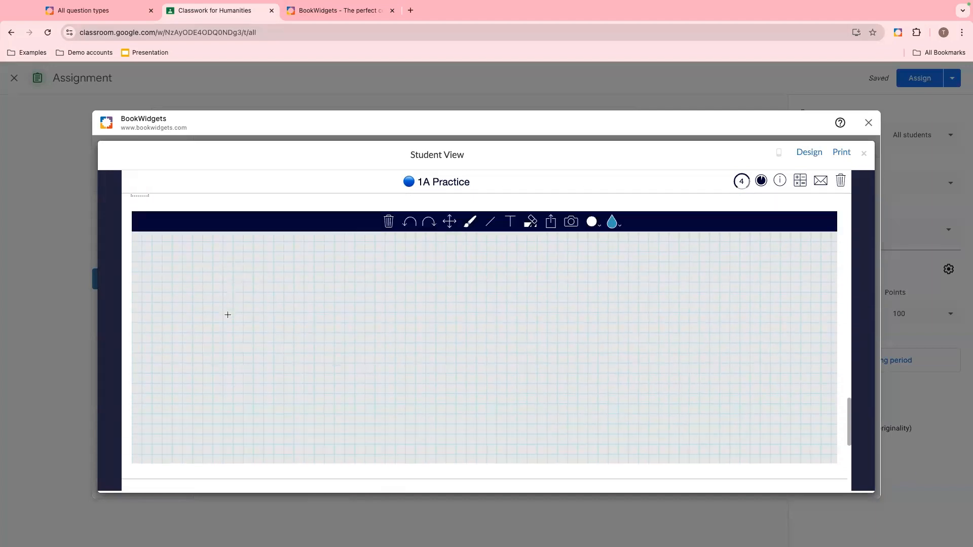
mouse_move(289, 341)
left_mouse_down()
mouse_move(356, 324)
mouse_move(554, 409)
mouse_move(668, 387)
left_mouse_up()
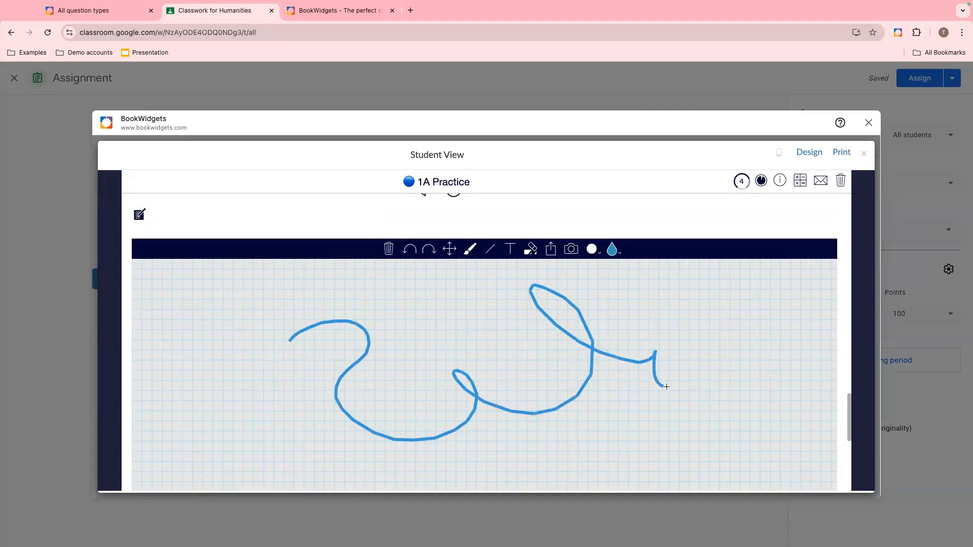
mouse_move(443, 314)
left_mouse_down()
mouse_move(484, 315)
mouse_move(482, 342)
left_mouse_up()
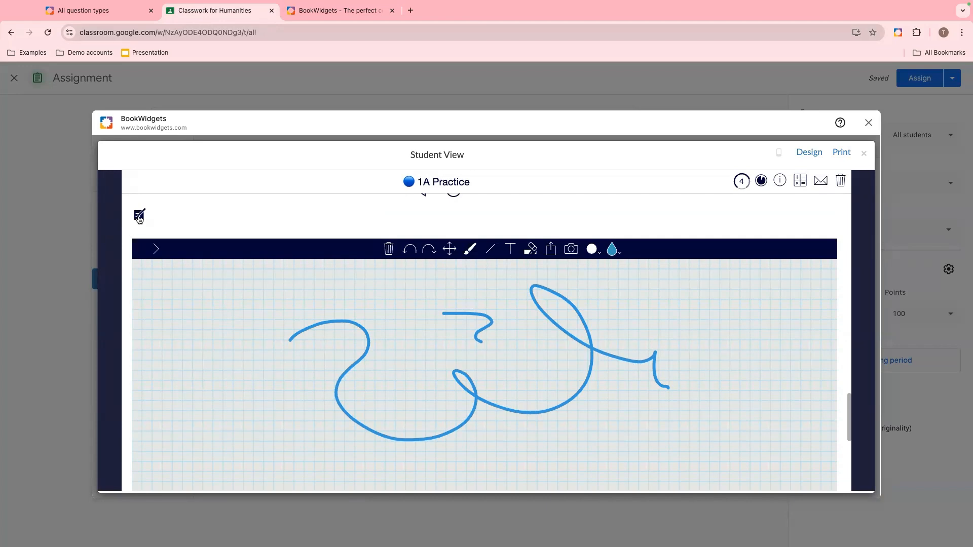
left_click(138, 216)
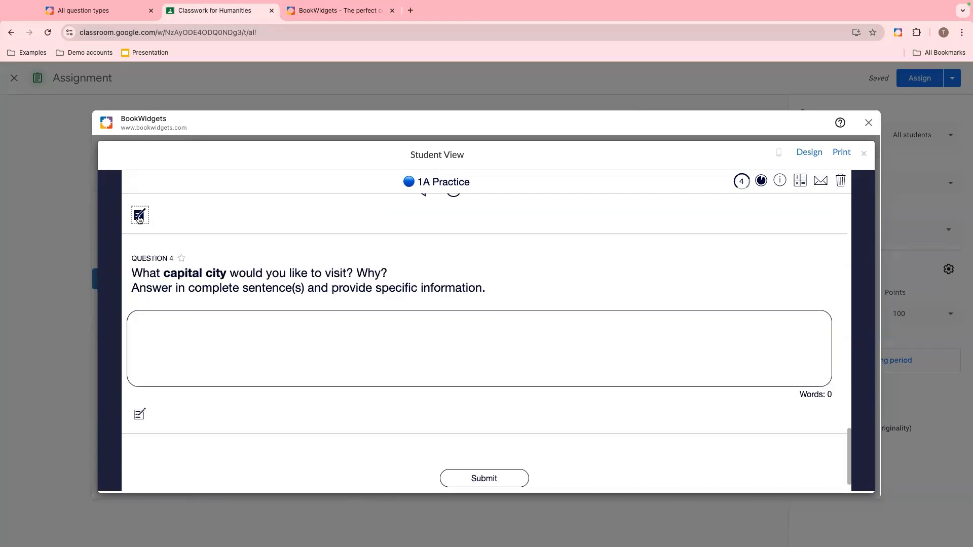
scroll(512, 337, "down", 1)
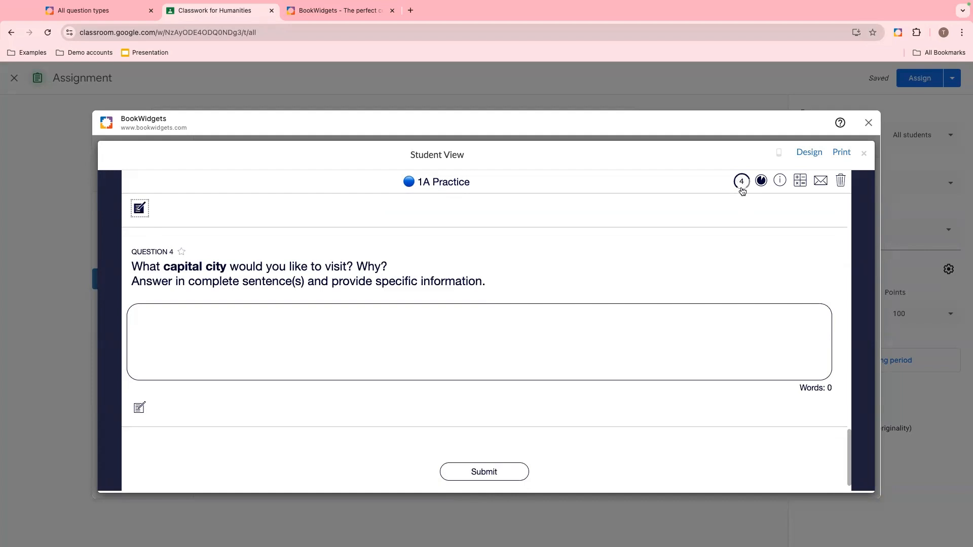
scroll(704, 238, "up", 3)
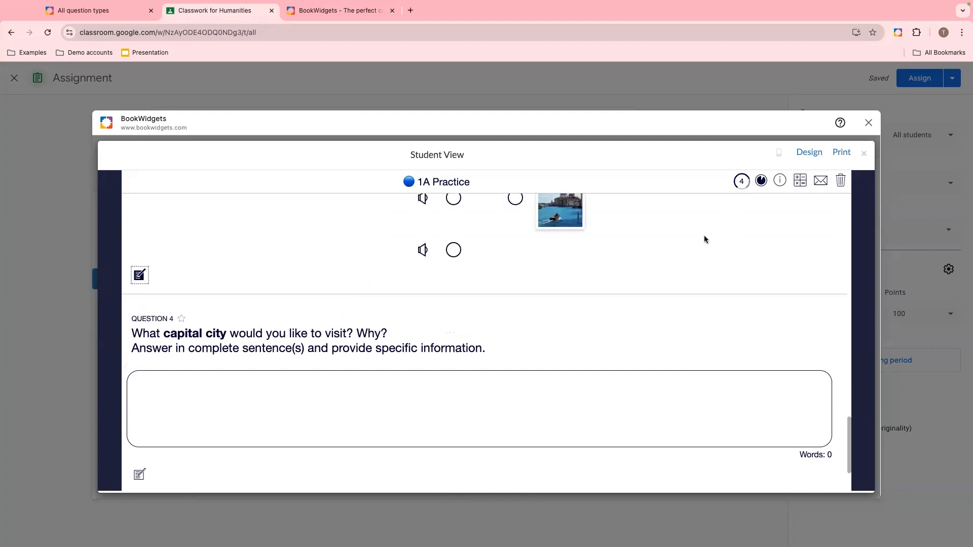
scroll(705, 238, "up", 10)
scroll(705, 239, "up", 15)
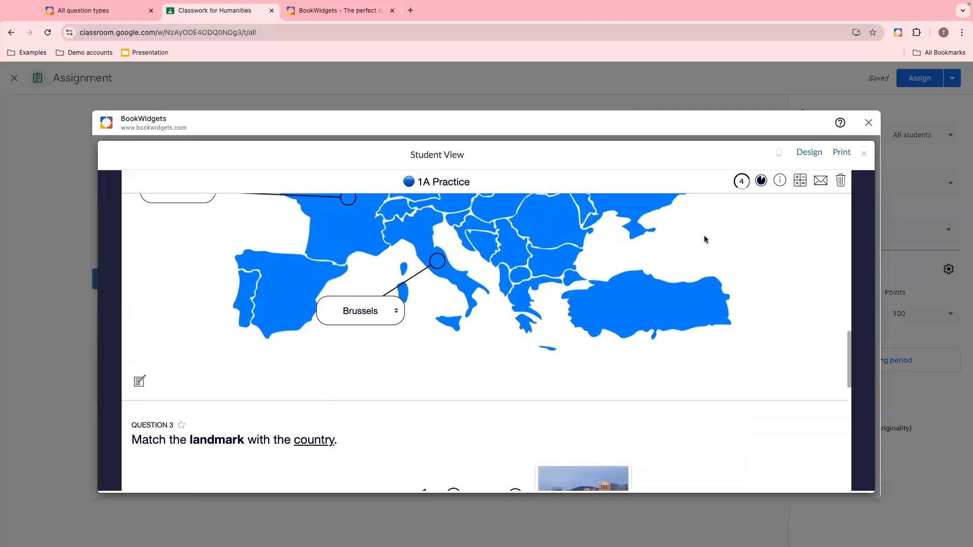
scroll(704, 239, "down", 10)
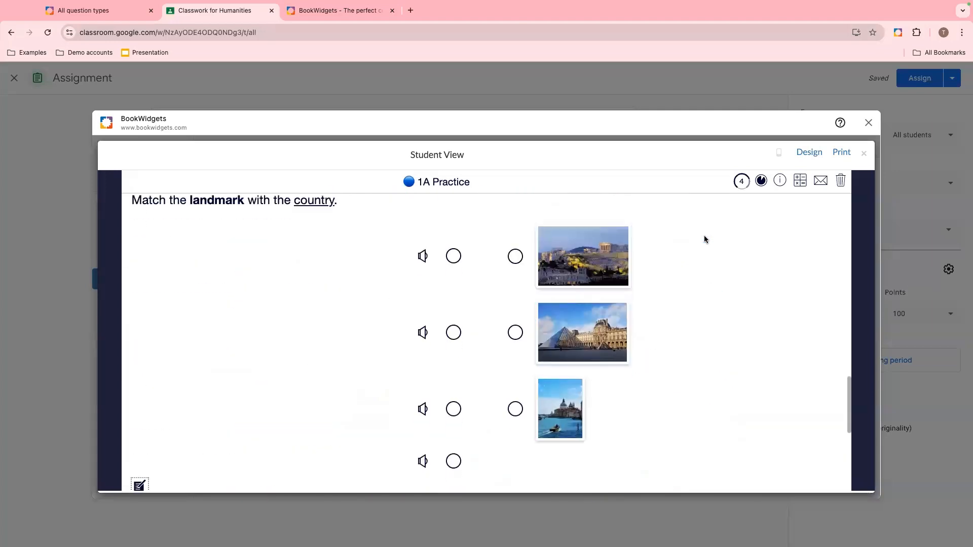
- Toggle the timer display and reopen the worksheet instructions in the student preview, then dismiss them
left_click(762, 181)
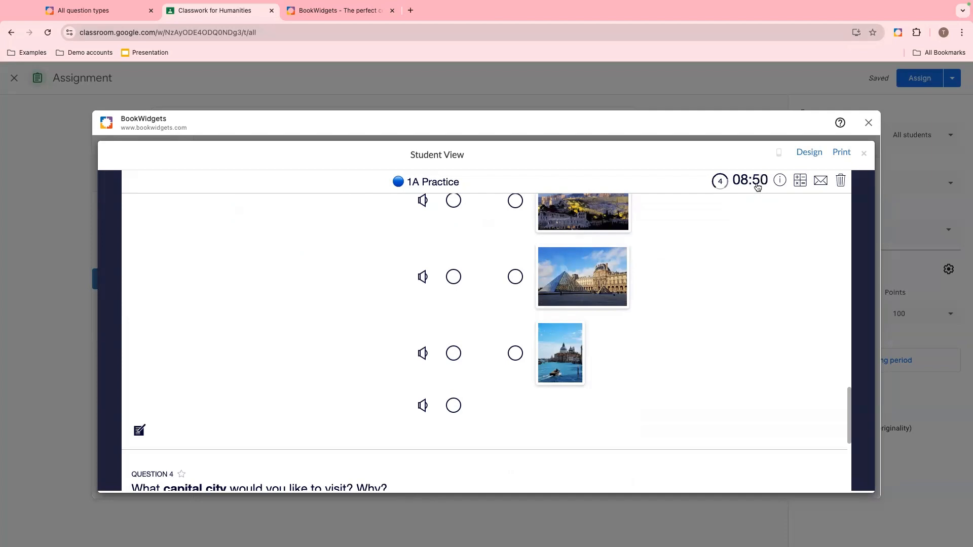
left_click(757, 184)
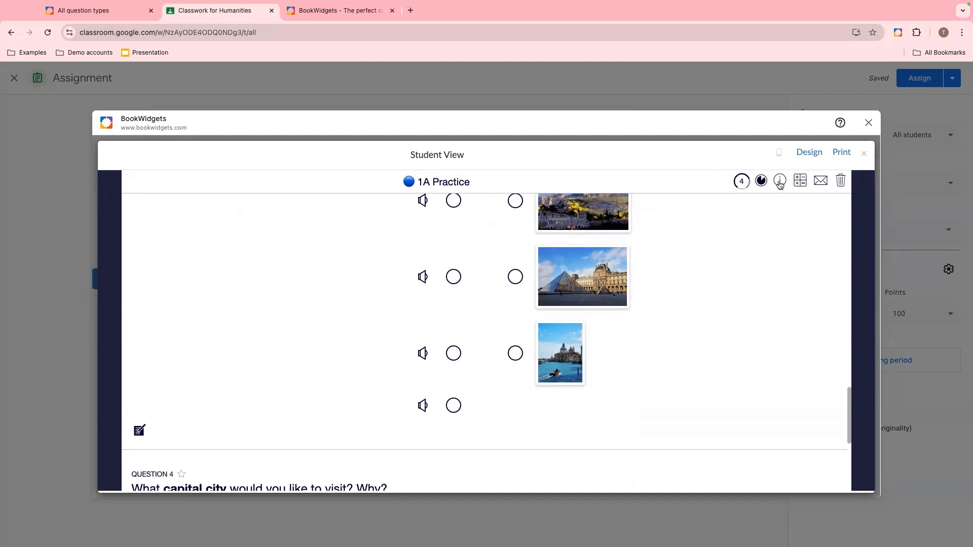
left_click(780, 182)
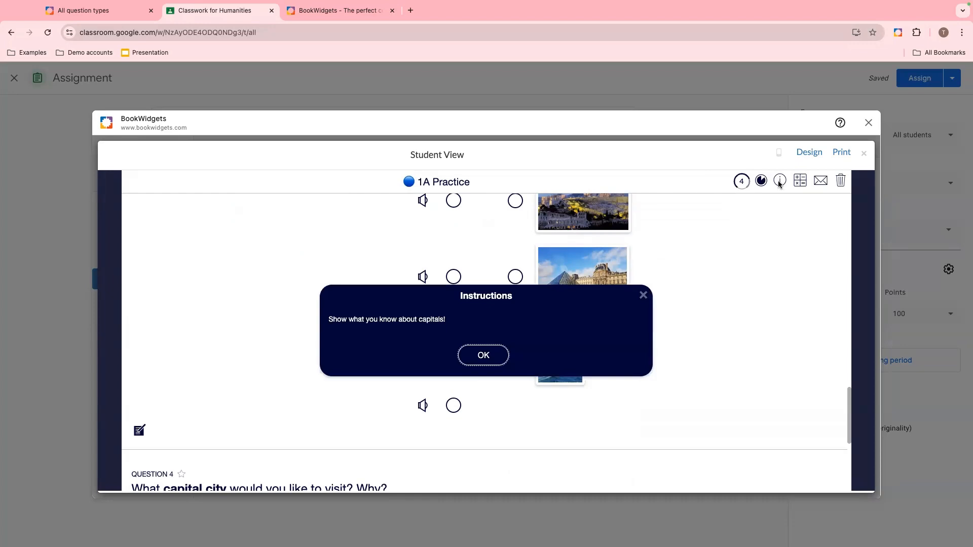
left_click(477, 357)
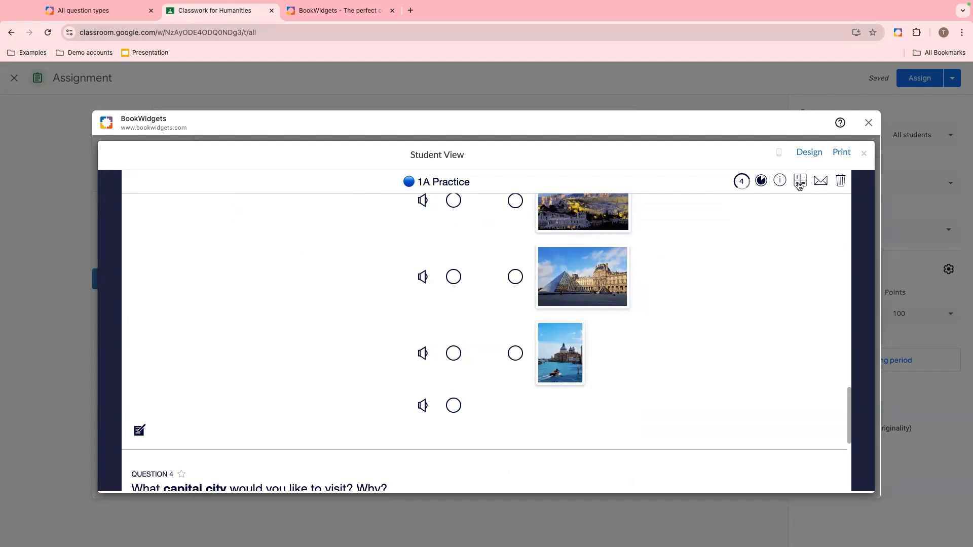
- Open the calculator in the preview, move it aside, enter 78, move it back and close it
left_click(799, 188)
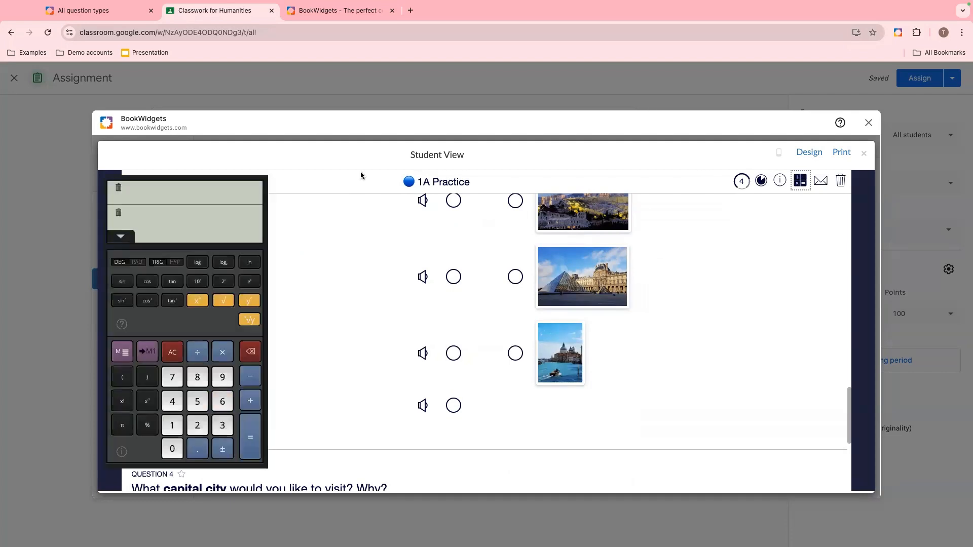
left_click_drag(202, 186, 744, 183)
left_click(714, 372)
left_click(738, 373)
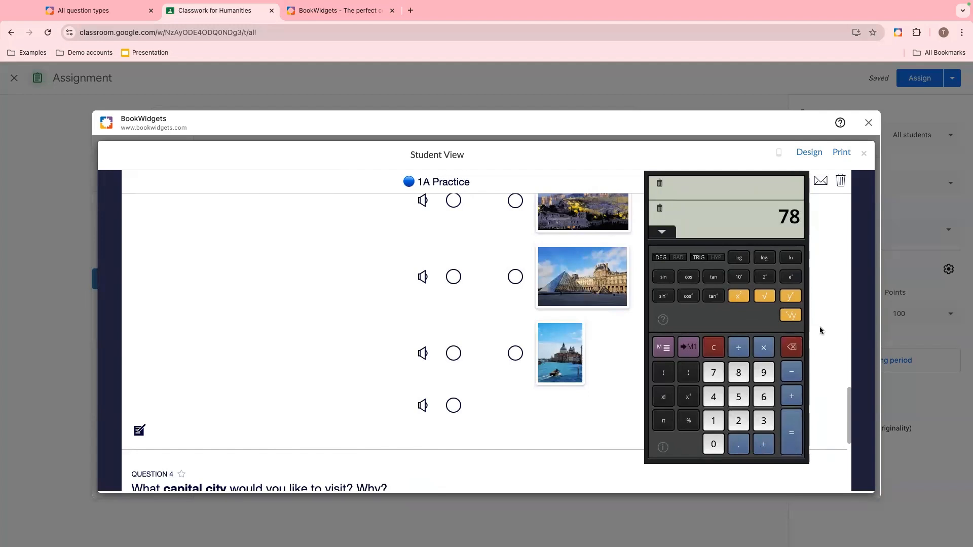
left_click_drag(752, 176, 402, 188)
left_click(798, 180)
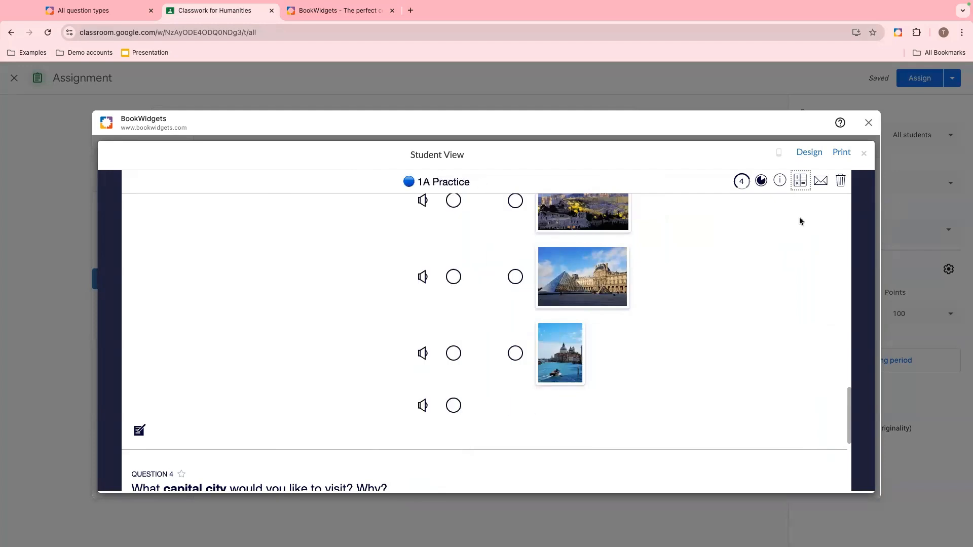
- Clear all preview answers and start the worksheet over
left_click(841, 182)
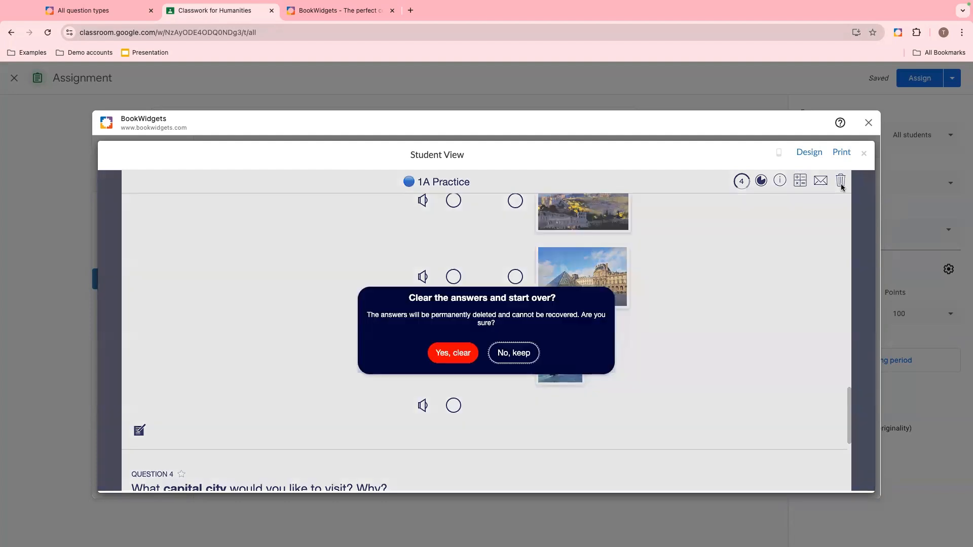
left_click(450, 361)
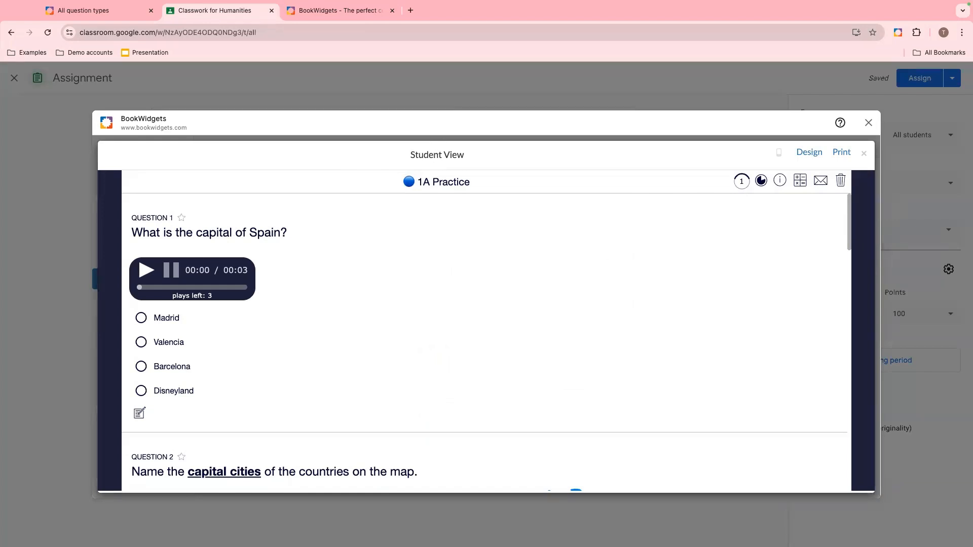
- Close the student preview and choose the 1A Practice worksheet for the assignment
left_click(865, 153)
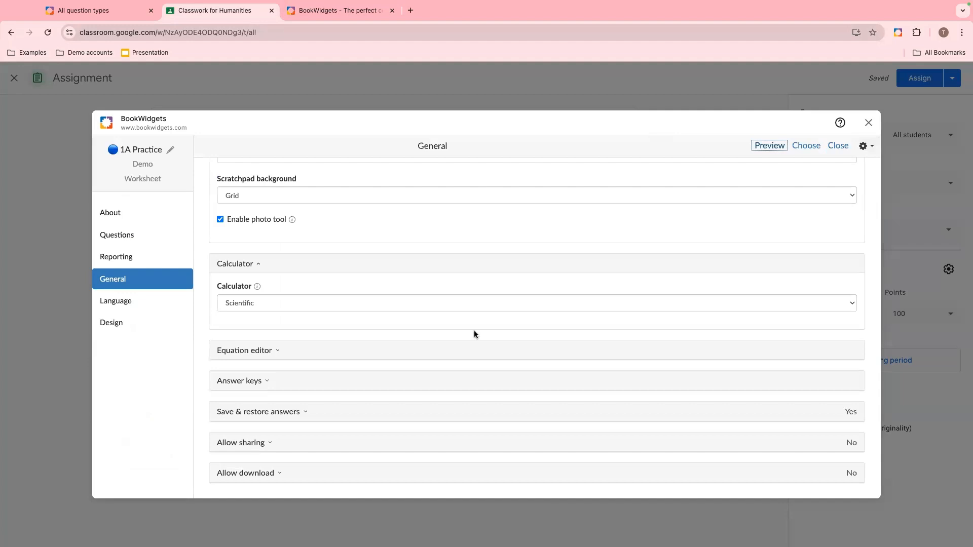
scroll(549, 293, "up", 5)
scroll(549, 295, "up", 1)
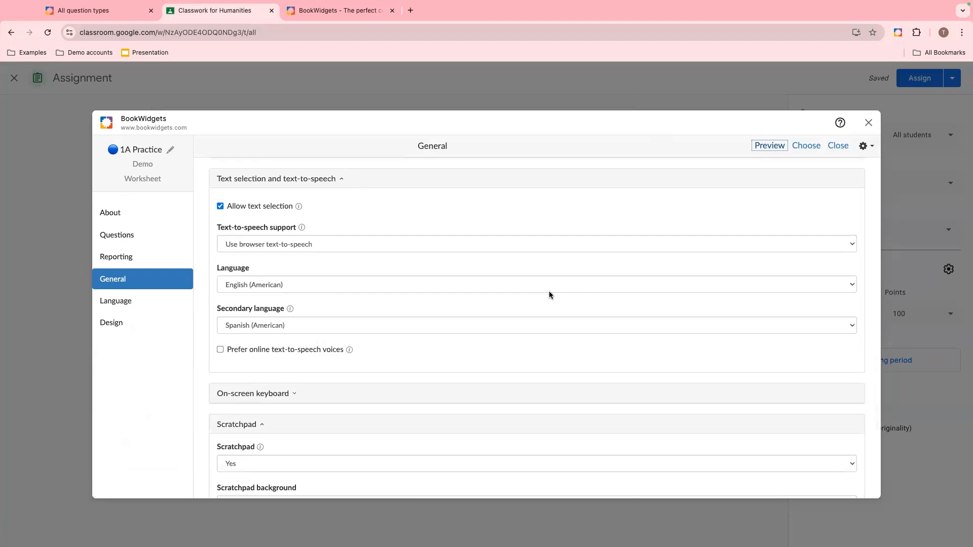
left_click(805, 145)
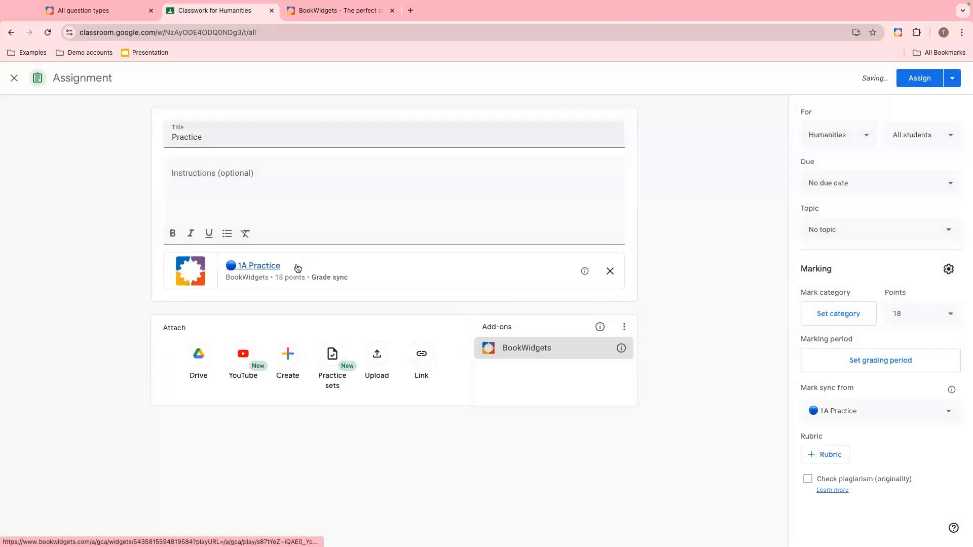
- Enter the instructions "Complete this activity." and assign the Practice assignment
left_click(235, 171)
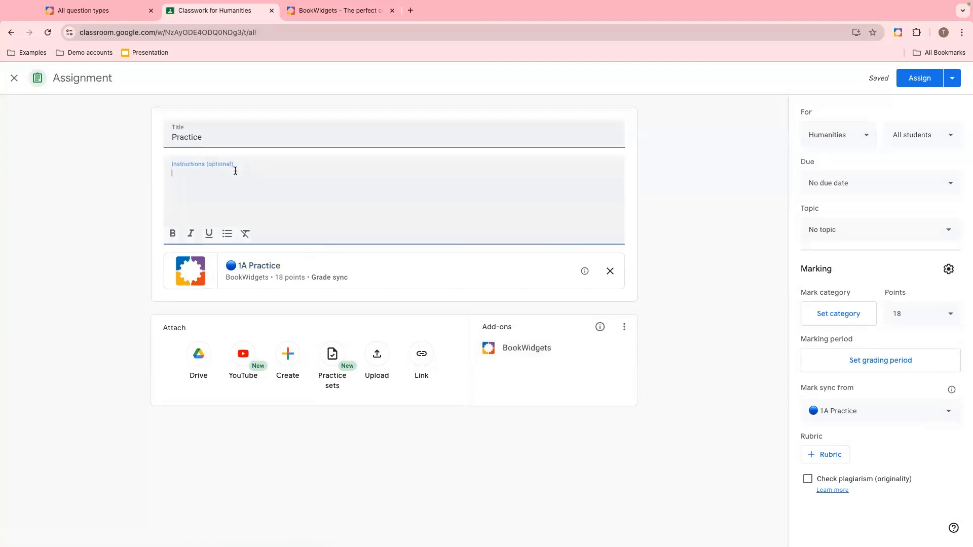
type("Complete this activity.")
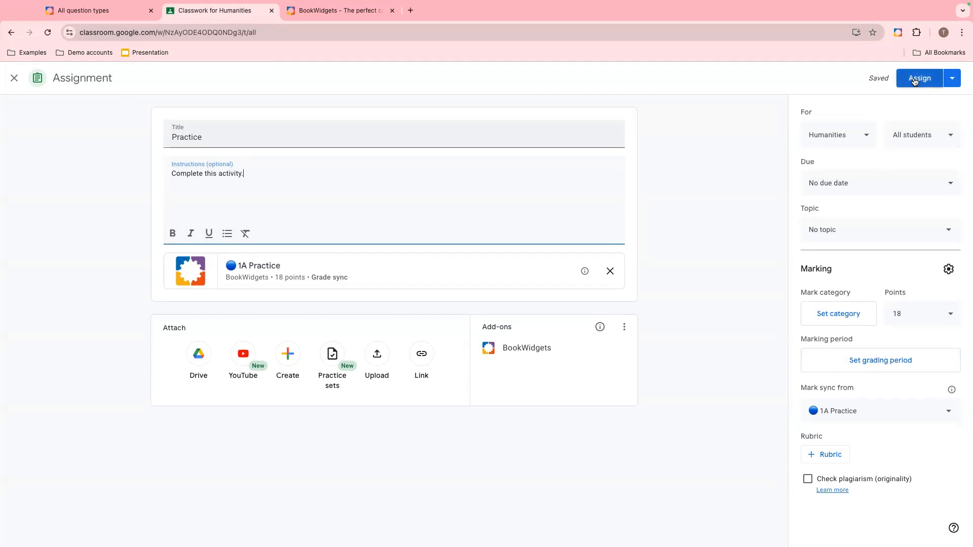
left_click(955, 80)
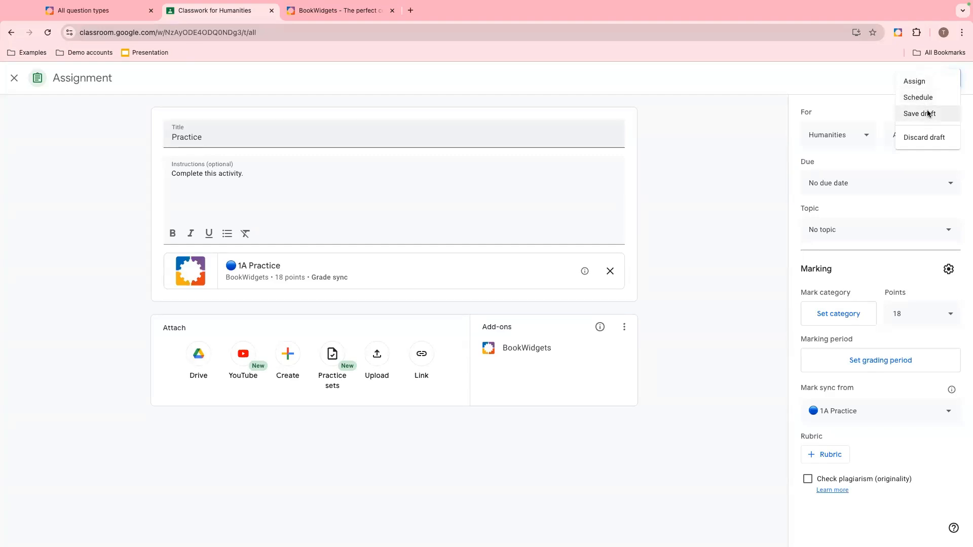
left_click(911, 82)
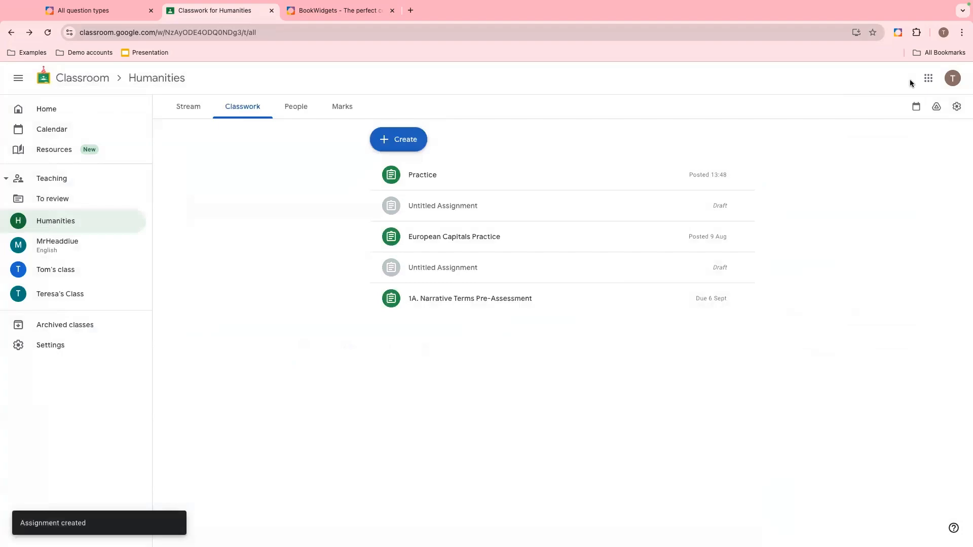
- As a student, open the Humanities class's Practice assignment, launch the 1A Practice worksheet and sign in with Google
left_click(566, 187)
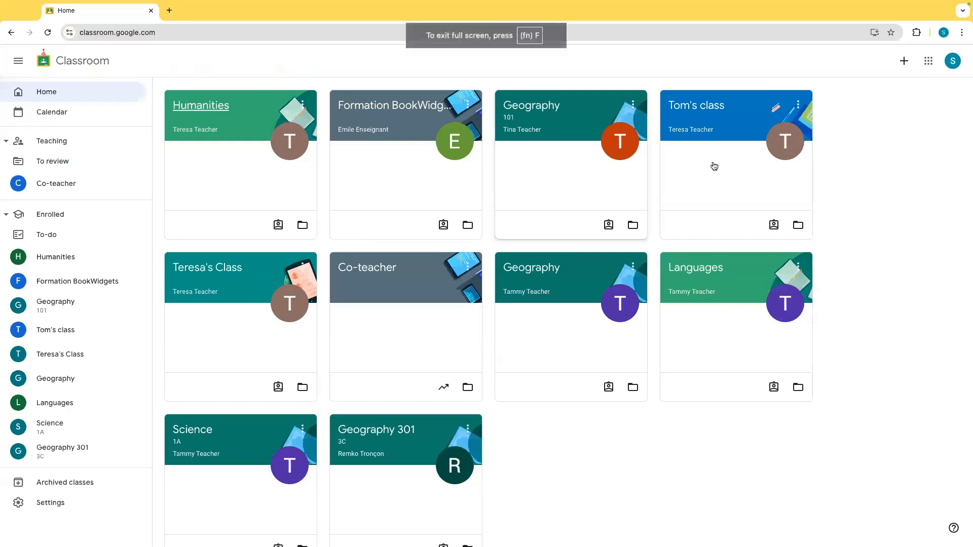
left_click(205, 106)
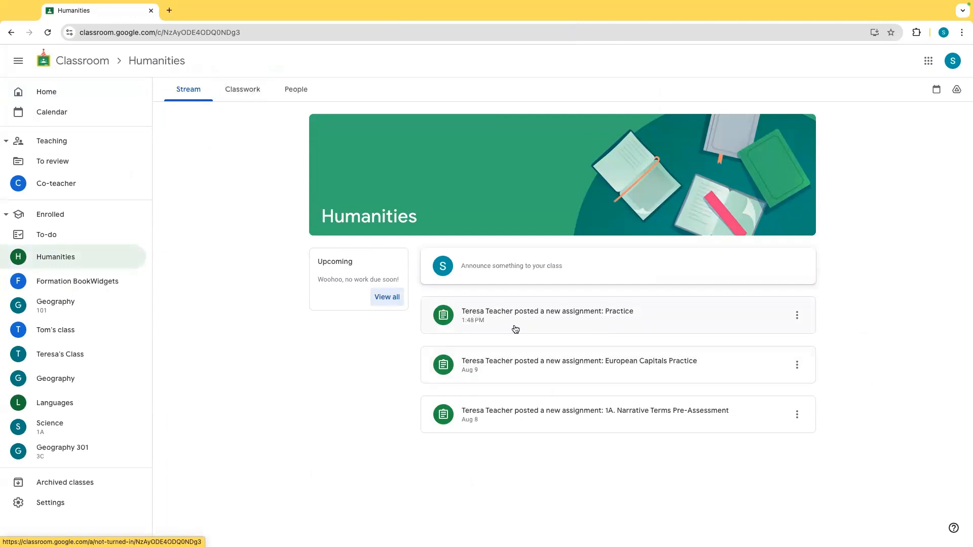
left_click(240, 94)
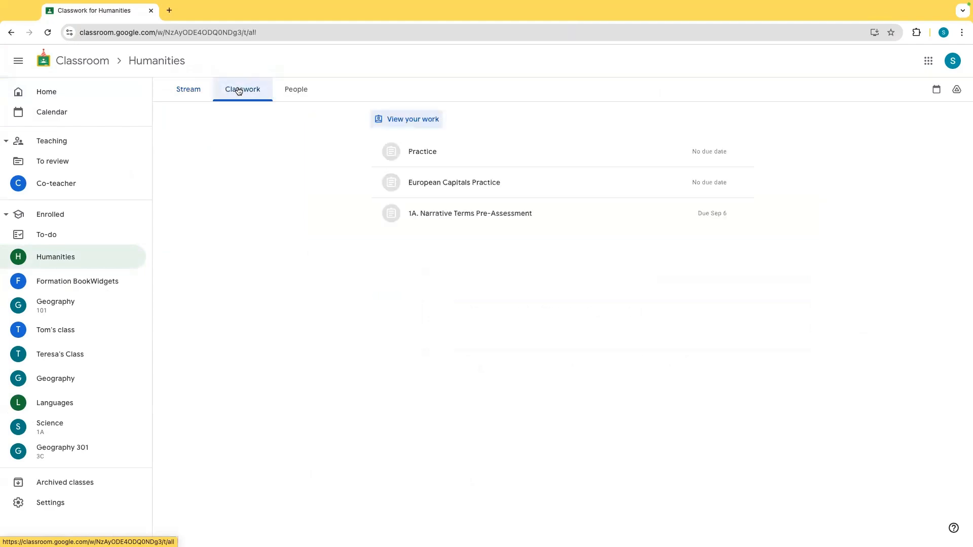
left_click(489, 151)
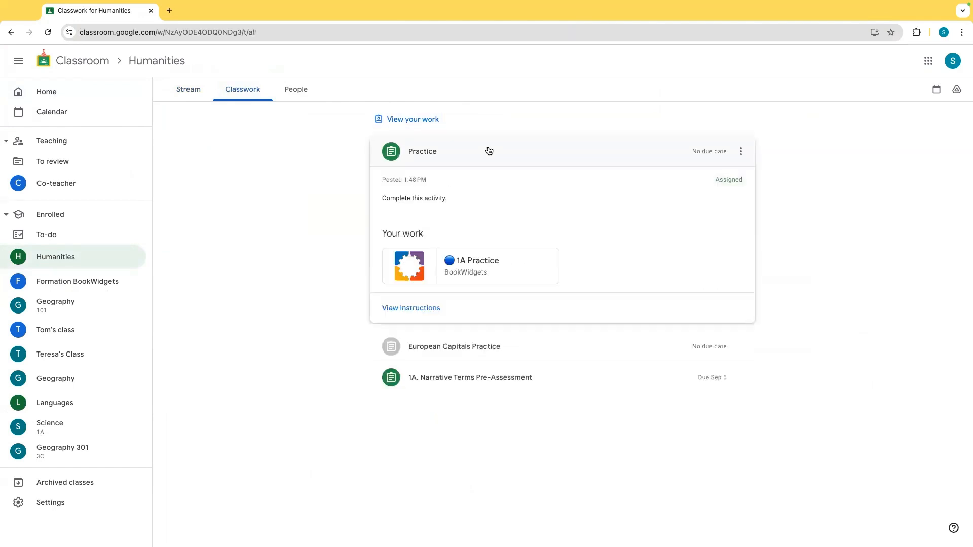
left_click(493, 267)
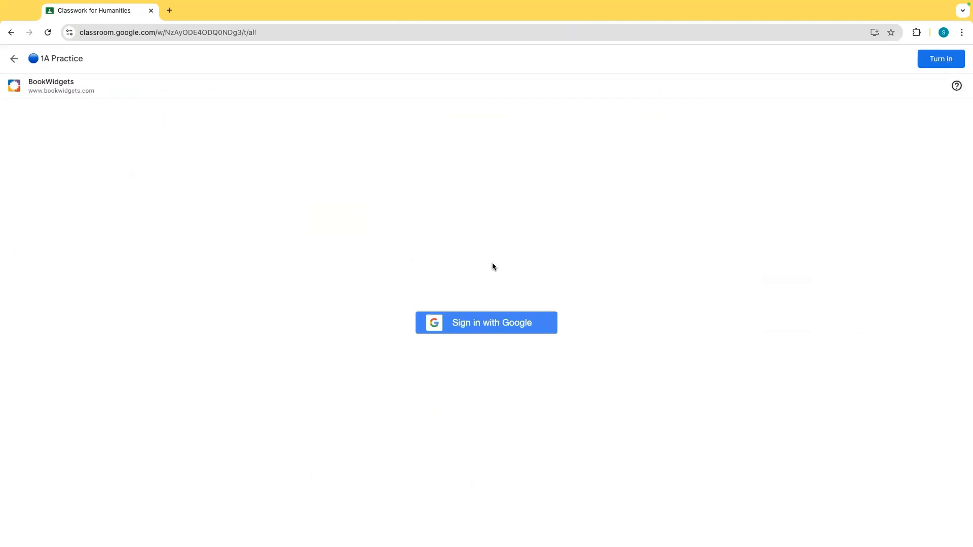
left_click(535, 327)
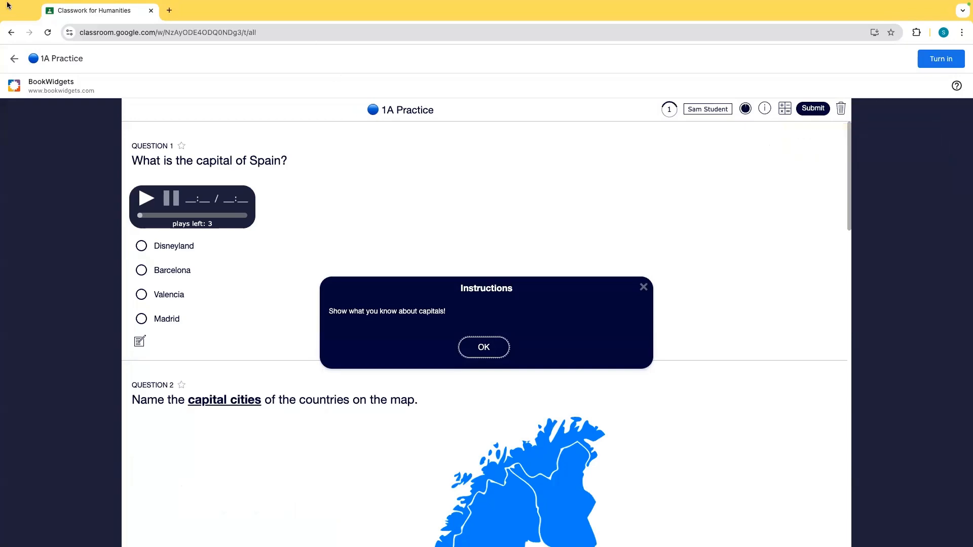
- Exit full screen and arrange the teacher and student browser windows side by side
mouse_move(7, 3)
mouse_move(31, 24)
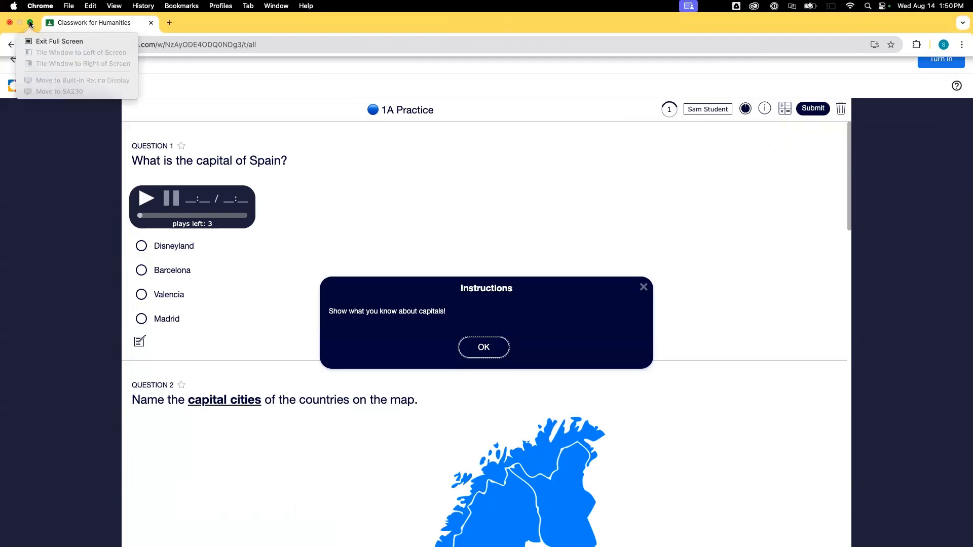
left_click(38, 41)
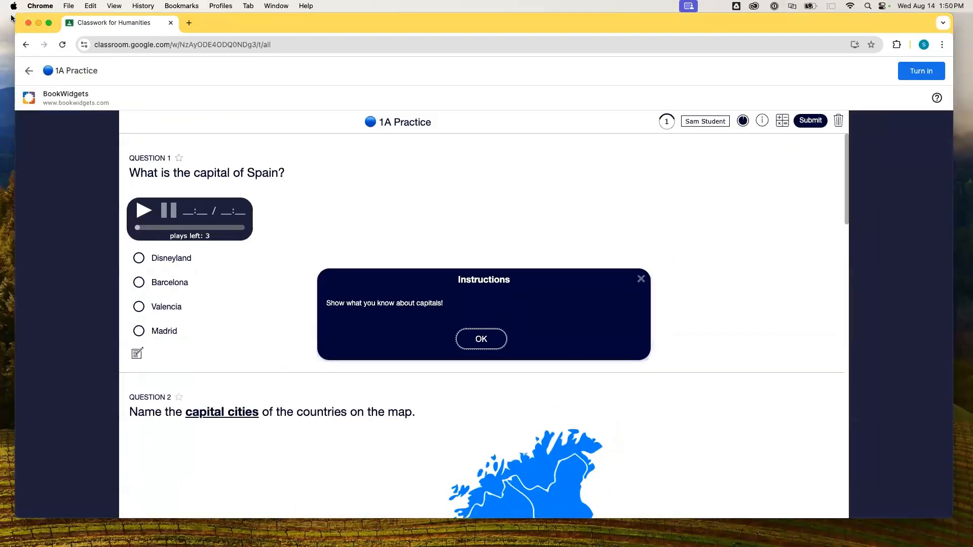
left_click_drag(18, 18, 512, 5)
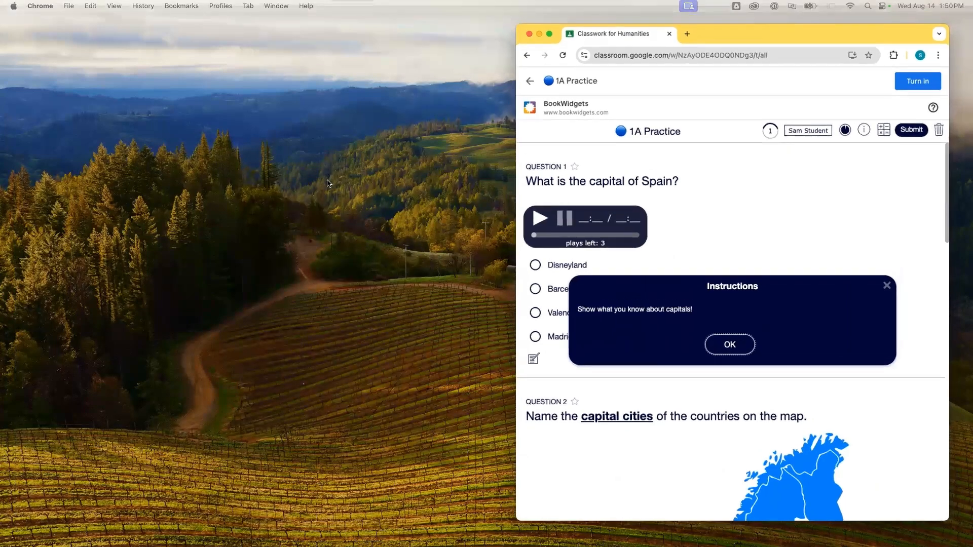
key("ctrl+Up")
mouse_move(463, 4)
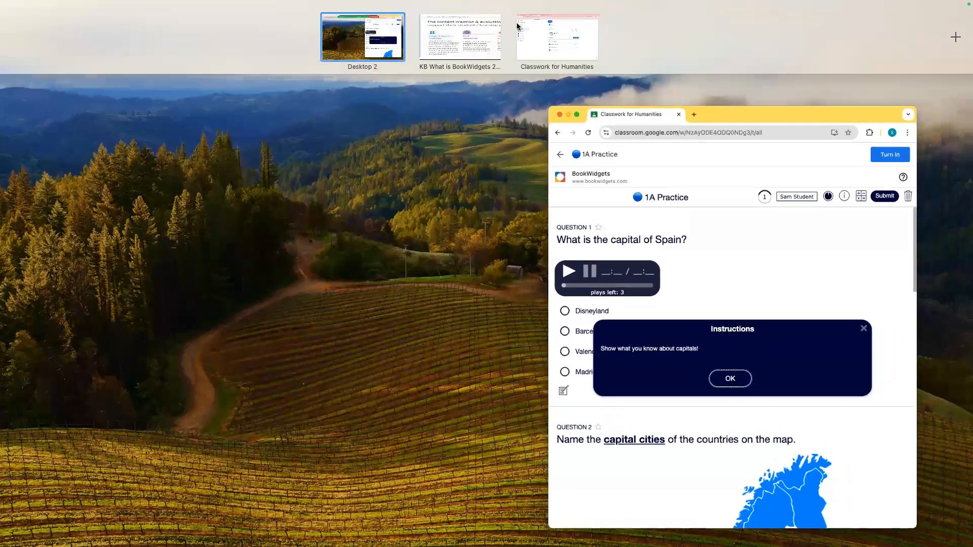
left_click(554, 24)
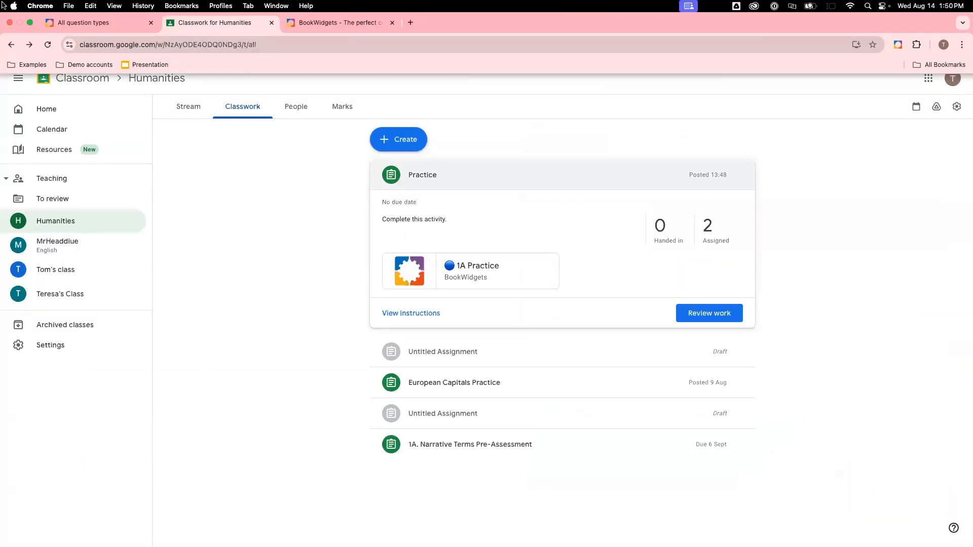
left_click(30, 23)
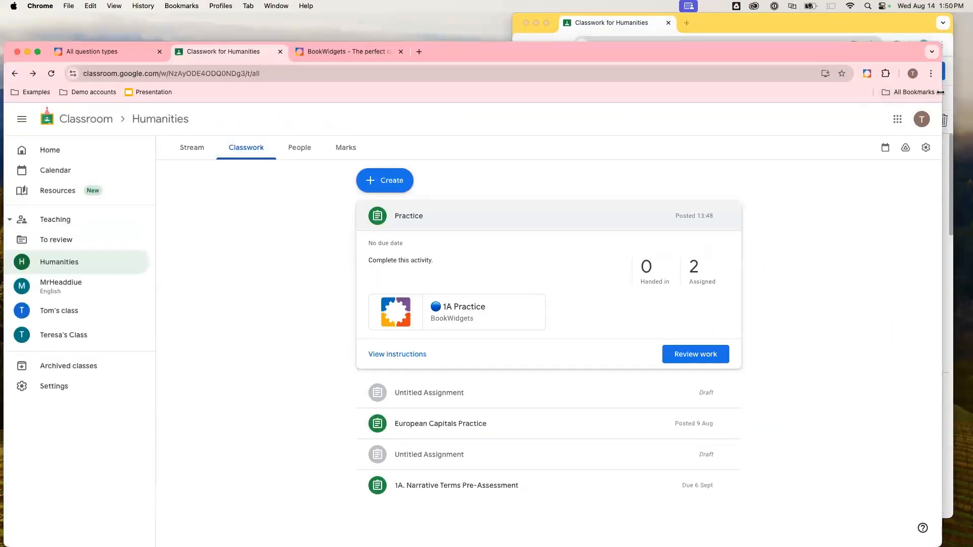
left_click_drag(941, 92, 511, 96)
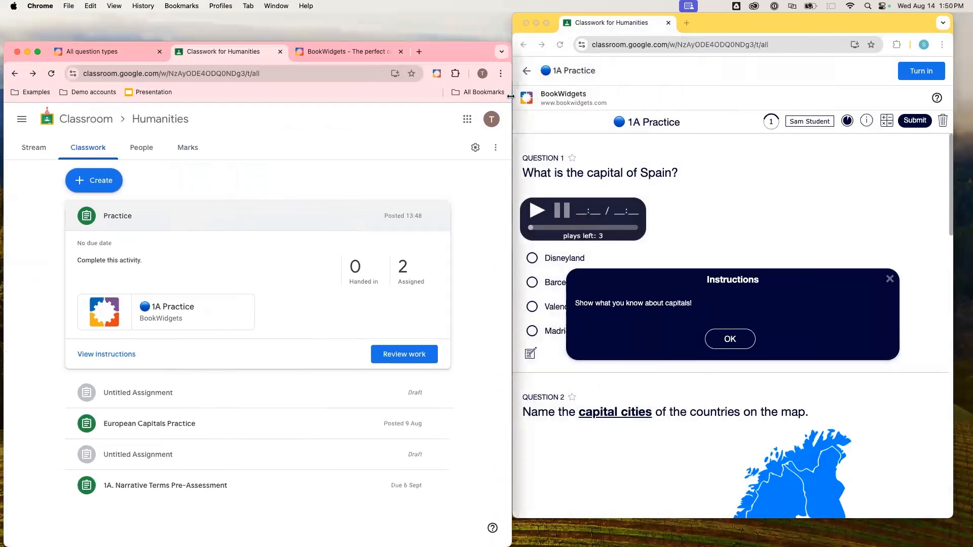
left_click_drag(120, 49, 117, 7)
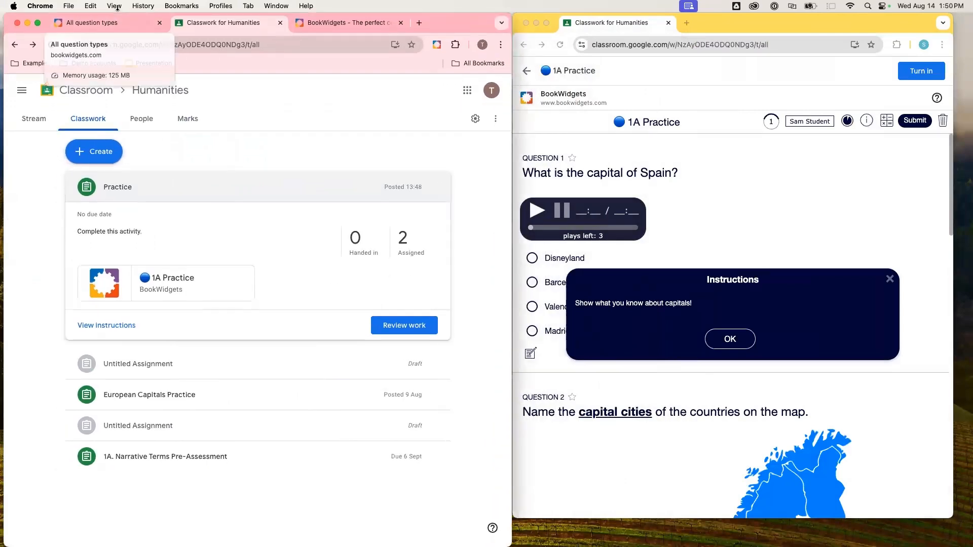
left_click(670, 518)
left_click_drag(669, 518, 669, 546)
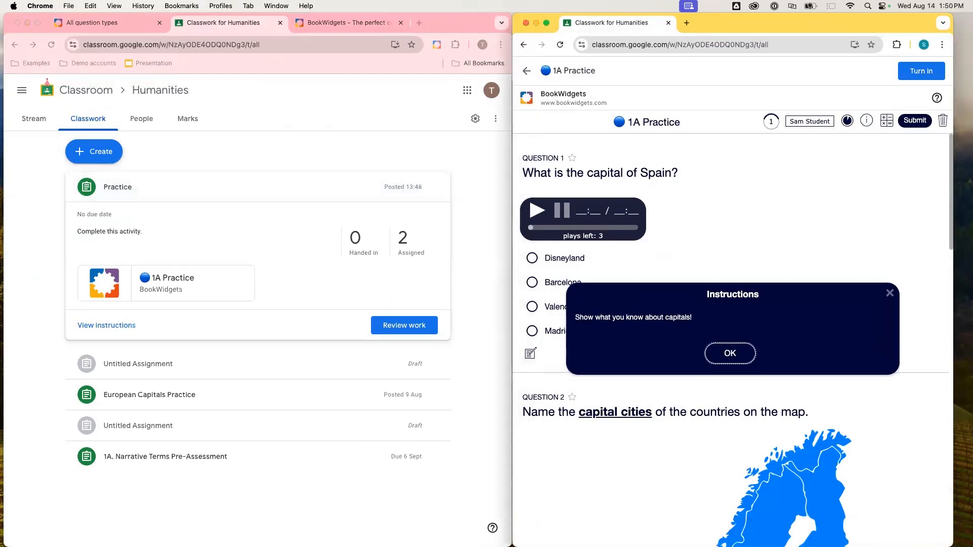
- Open the 1A Practice live results in the teacher window and dismiss the instructions in the student window
left_click(180, 280)
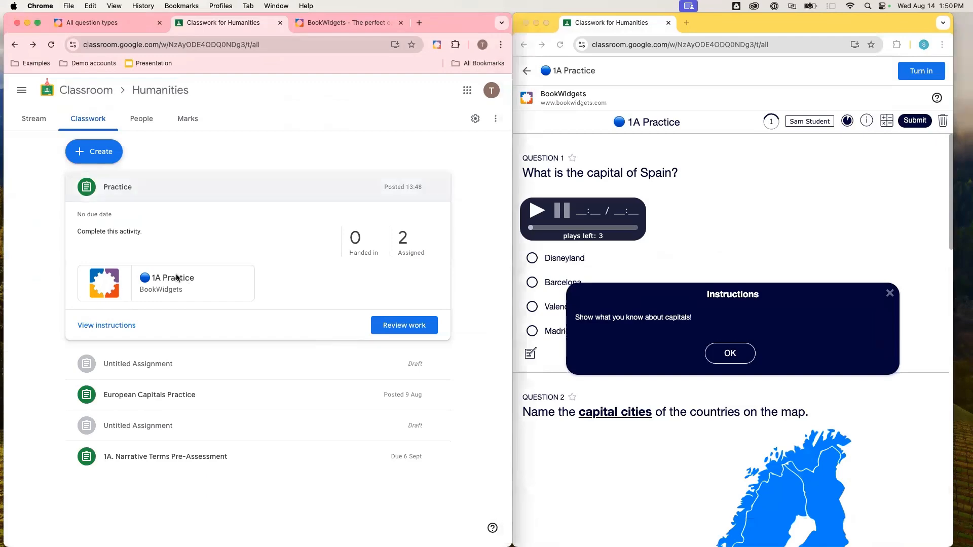
left_click(179, 279)
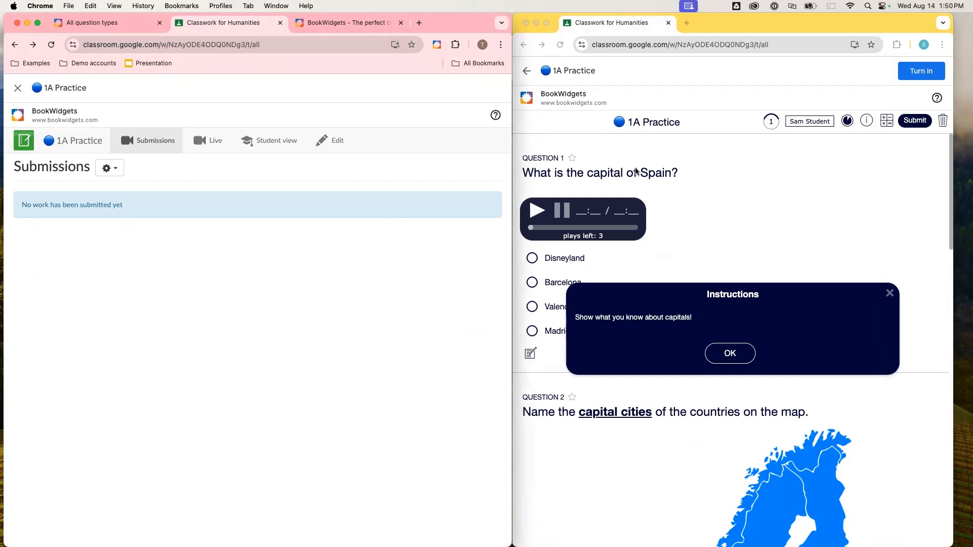
left_click(204, 144)
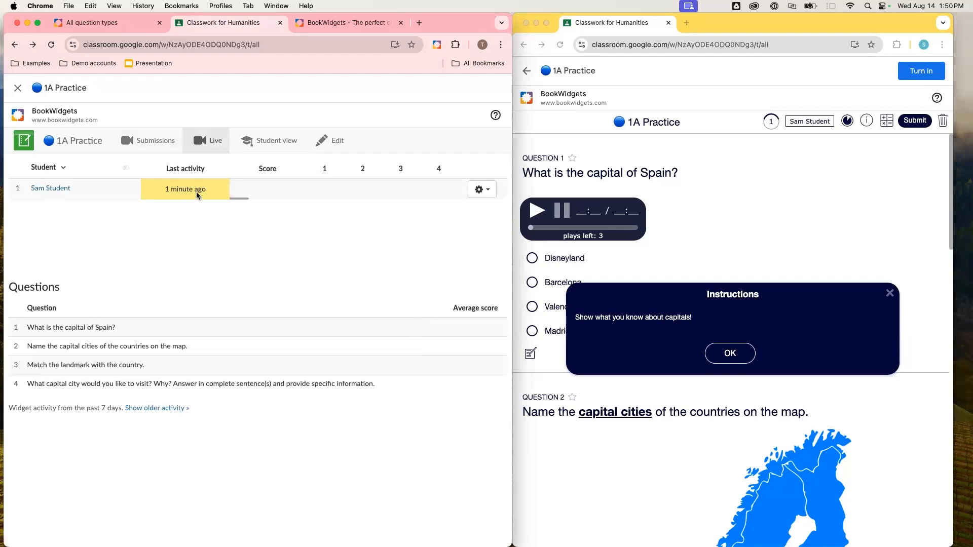
left_click(733, 358)
left_click(731, 356)
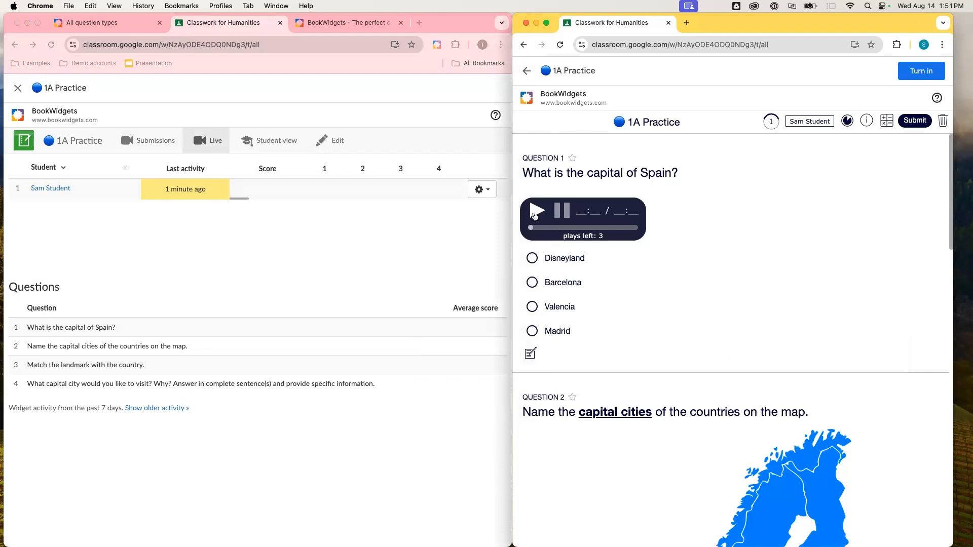
- As the student, answer the Spain capital question, trying Valencia and Barcelona before settling on Madrid
left_click(533, 308)
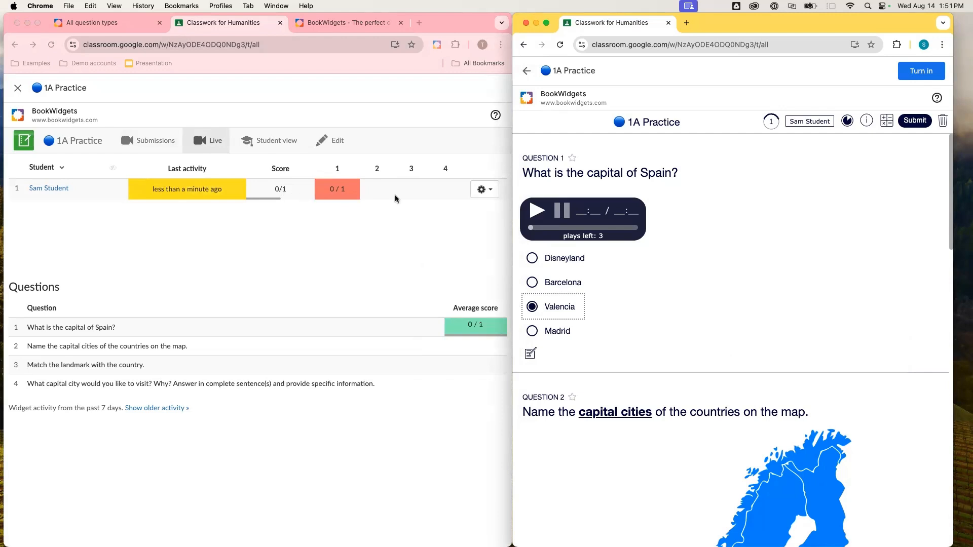
left_click(531, 285)
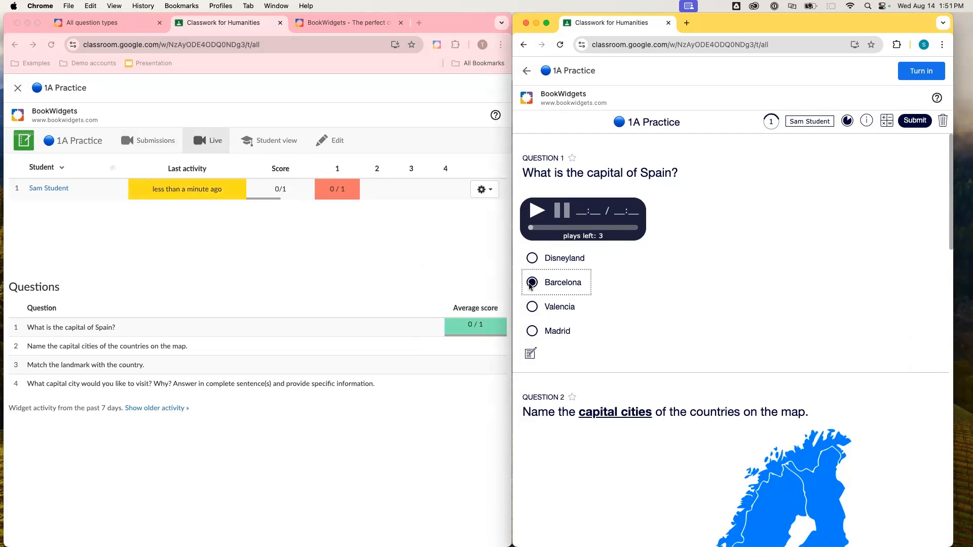
left_click(532, 332)
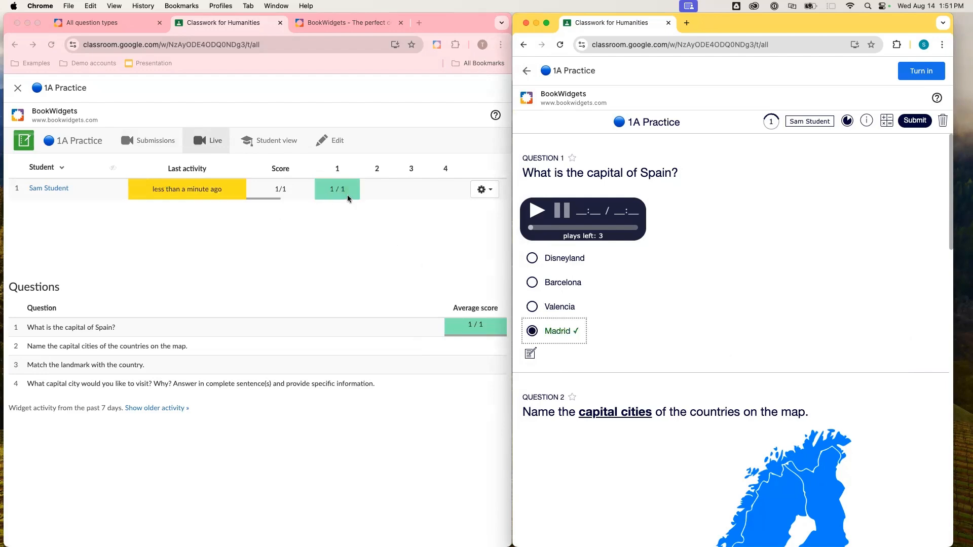
- Label the first capital box on the map Brussels
scroll(659, 287, "down", 10)
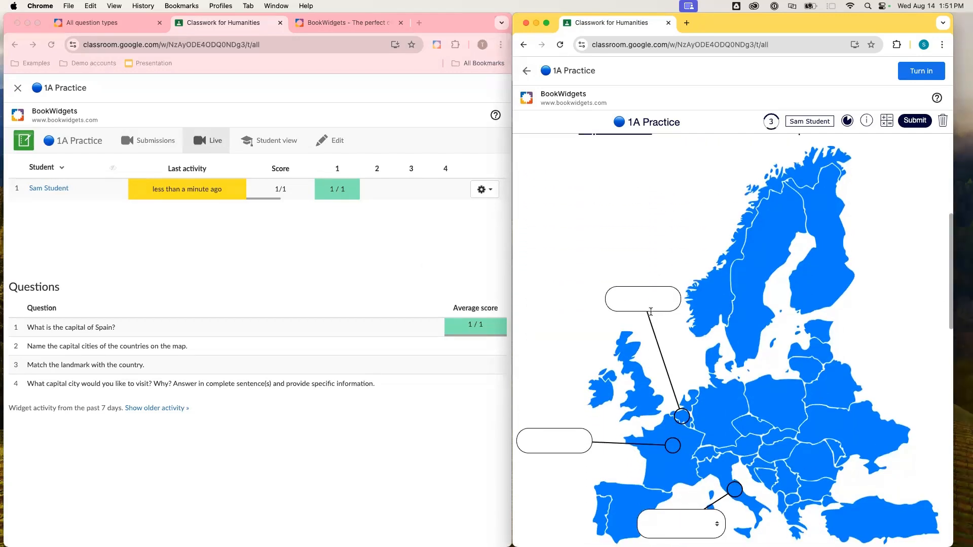
left_click(648, 296)
type("Brussels")
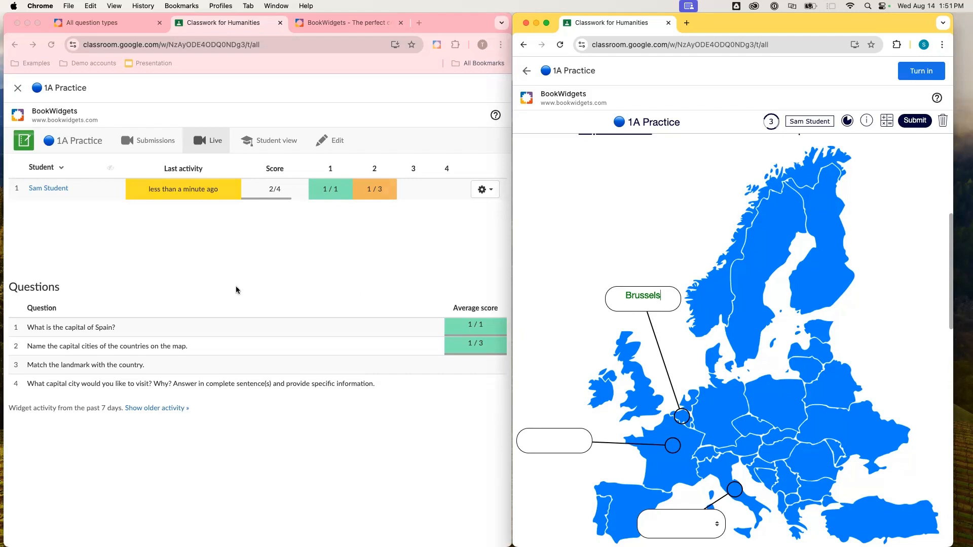
- Open the student's live answer details in the teacher window and scroll through them
left_click(44, 189)
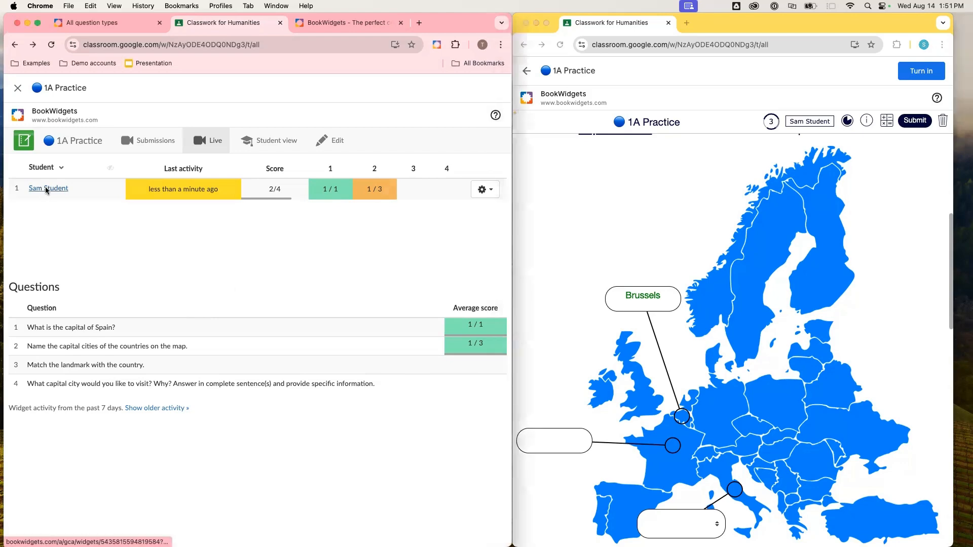
left_click(45, 190)
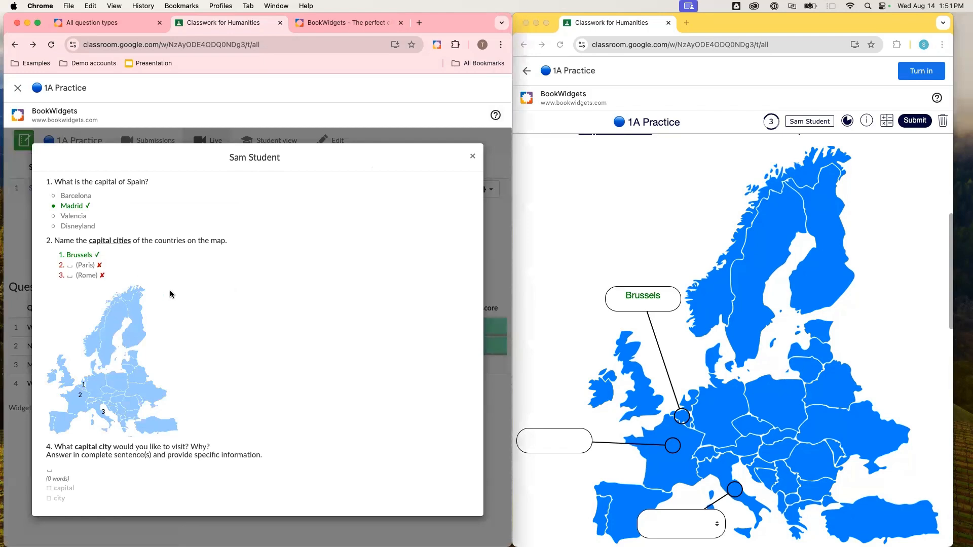
scroll(209, 292, "down", 1)
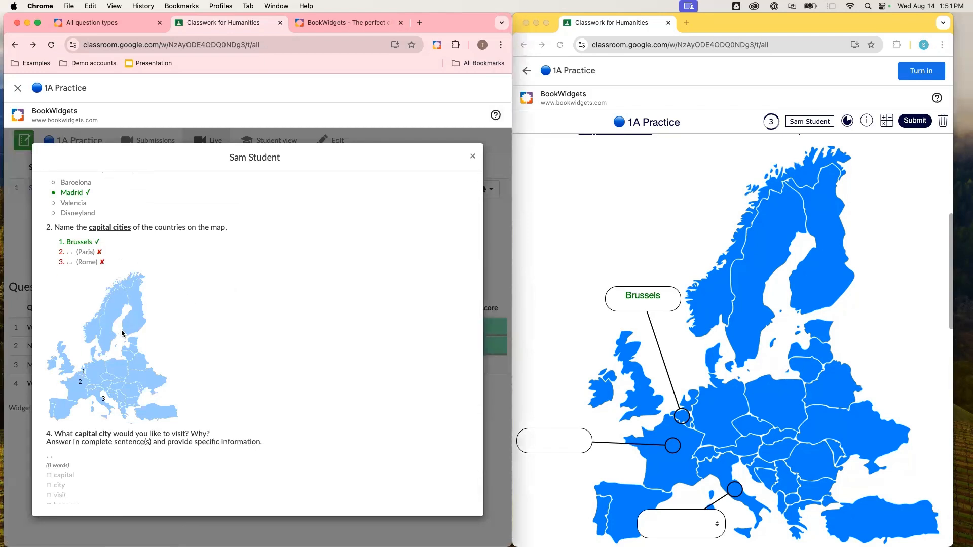
scroll(122, 333, "down", 1)
scroll(122, 333, "up", 2)
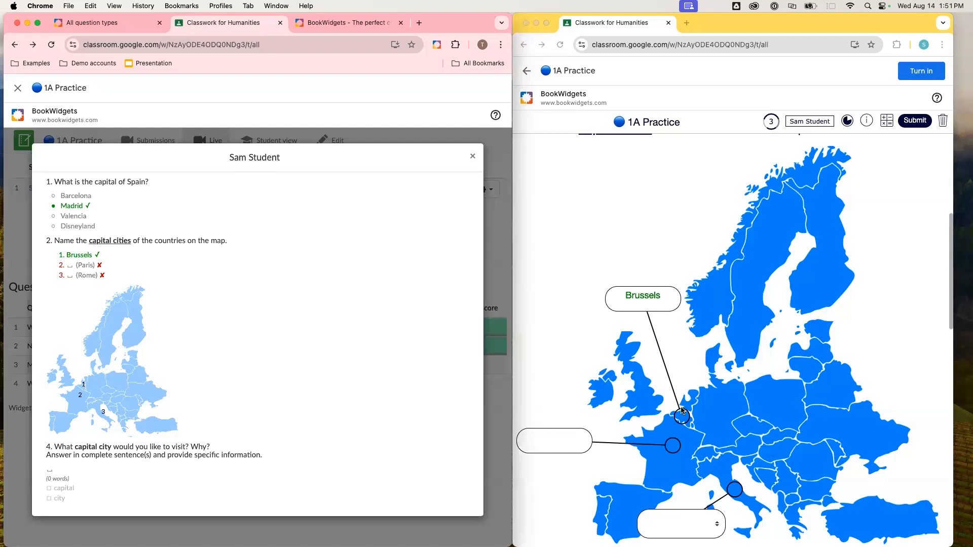
- Enter Paris in the second map box and choose Rome in the third box's dropdown
scroll(682, 411, "down", 5)
left_click(538, 320)
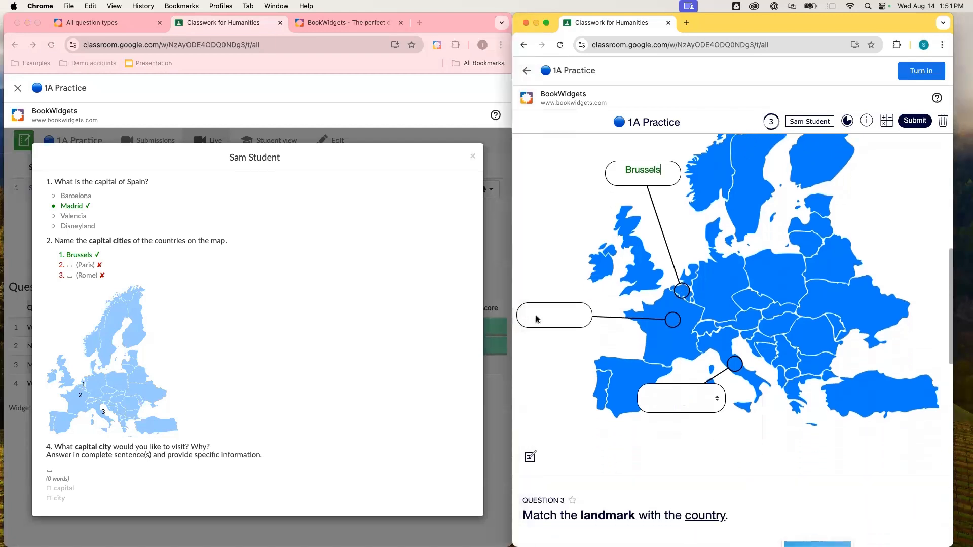
left_click(536, 316)
type("ris")
left_click(690, 402)
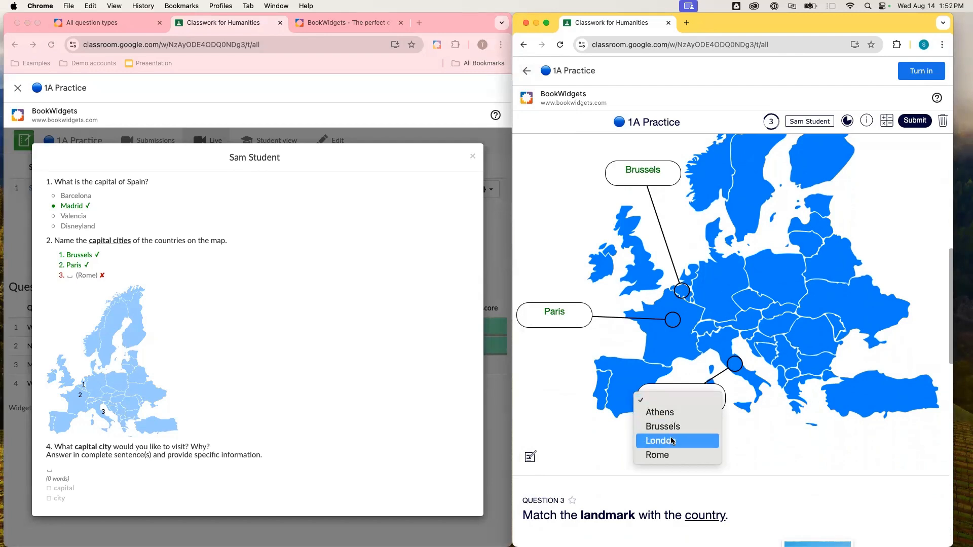
left_click(667, 455)
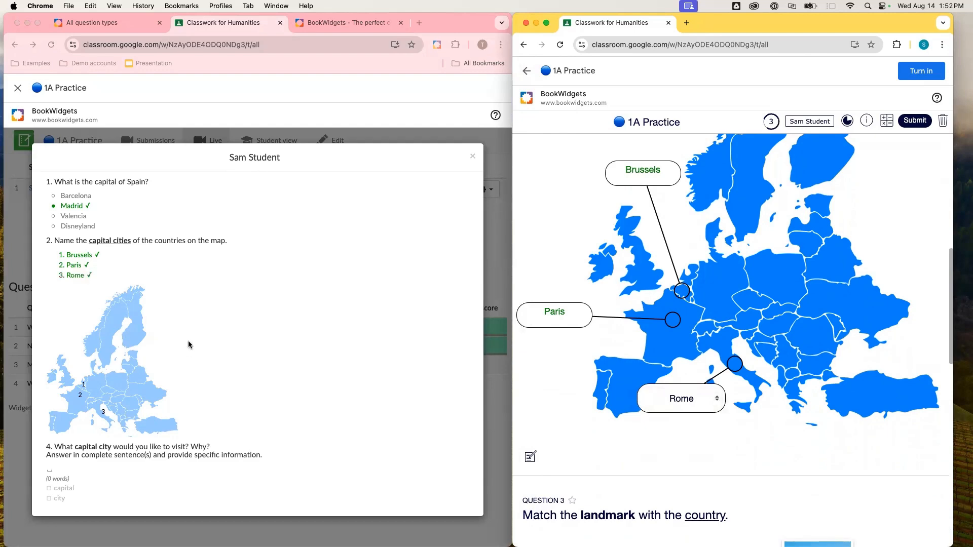
- In the landmark question, play the first audio clue and match it to the Louvre picture
scroll(188, 343, "down", 1)
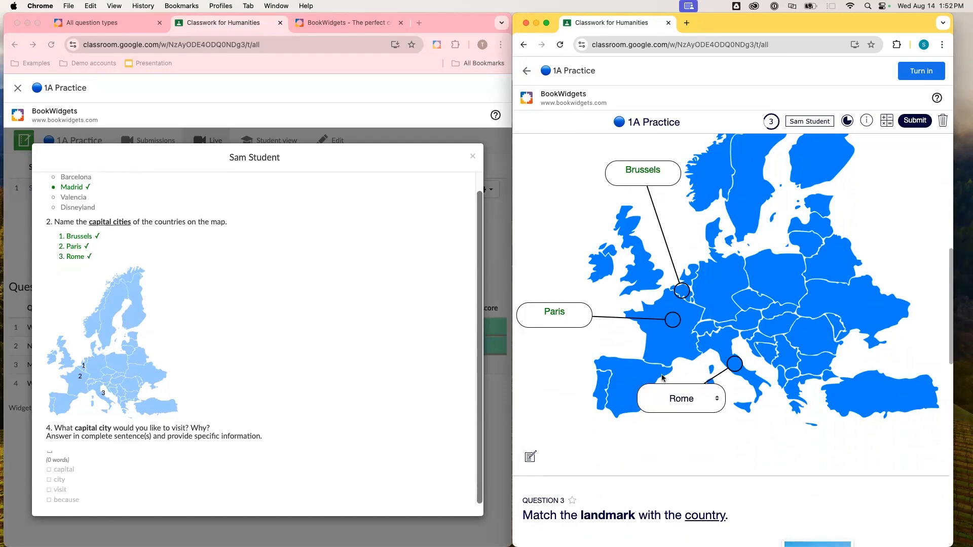
scroll(662, 378, "down", 5)
scroll(662, 378, "down", 3)
scroll(664, 377, "up", 1)
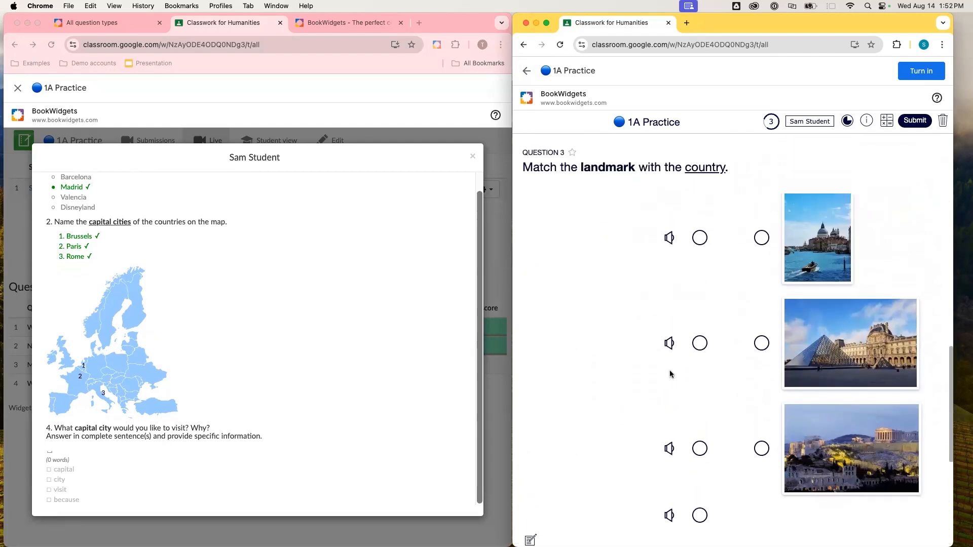
left_click(669, 238)
left_click_drag(700, 237, 761, 345)
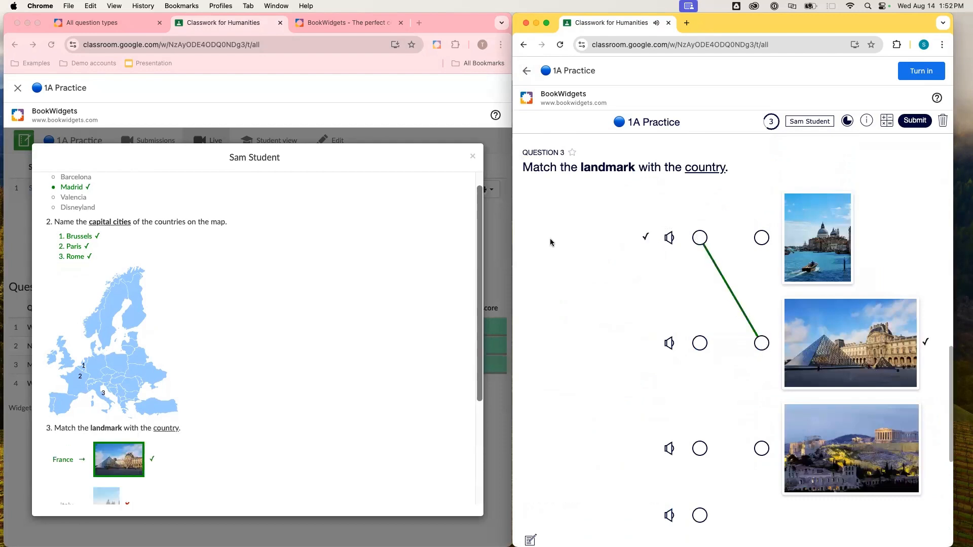
- Play the second audio clue and match it to the Acropolis picture
scroll(287, 341, "down", 5)
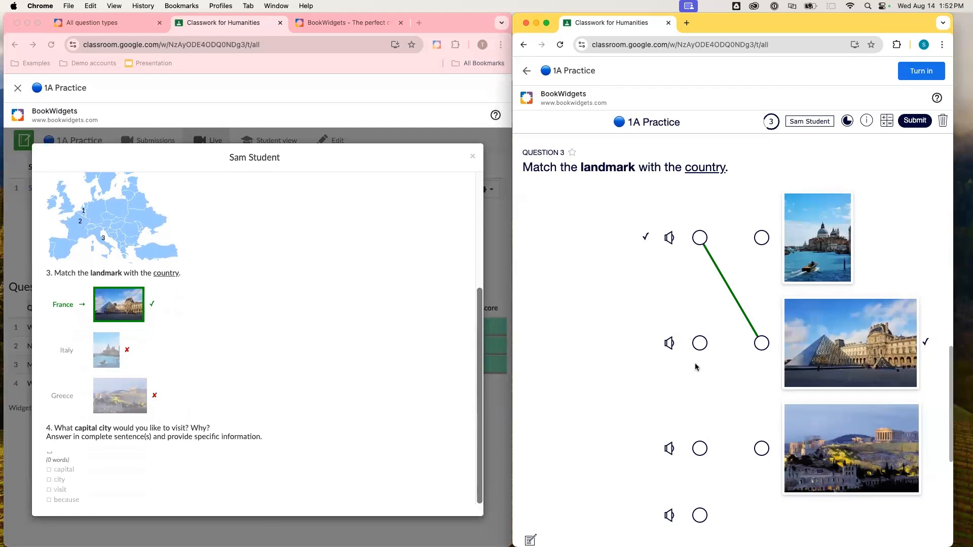
left_click(668, 344)
left_click_drag(700, 343, 761, 450)
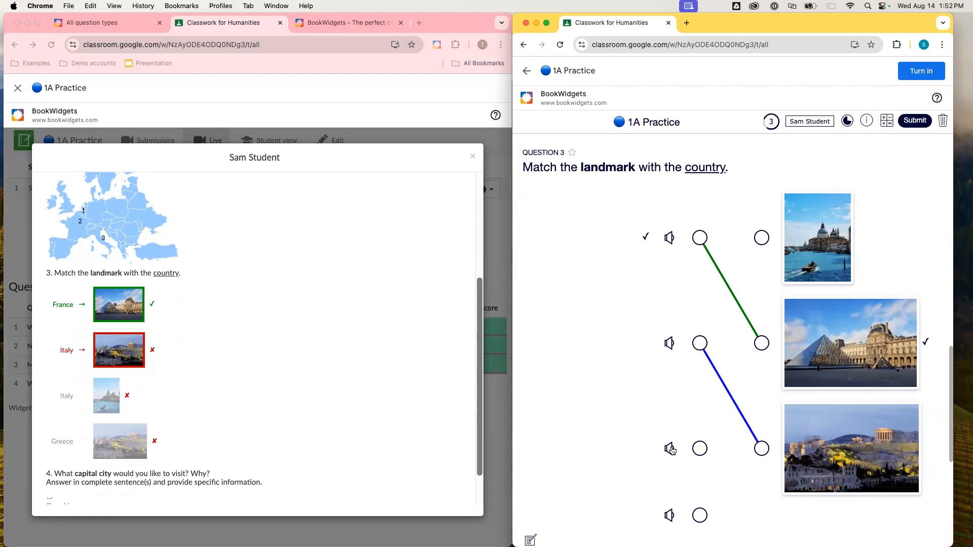
- Enlarge the Acropolis and Venice pictures to inspect them, closing each view
left_click(818, 432)
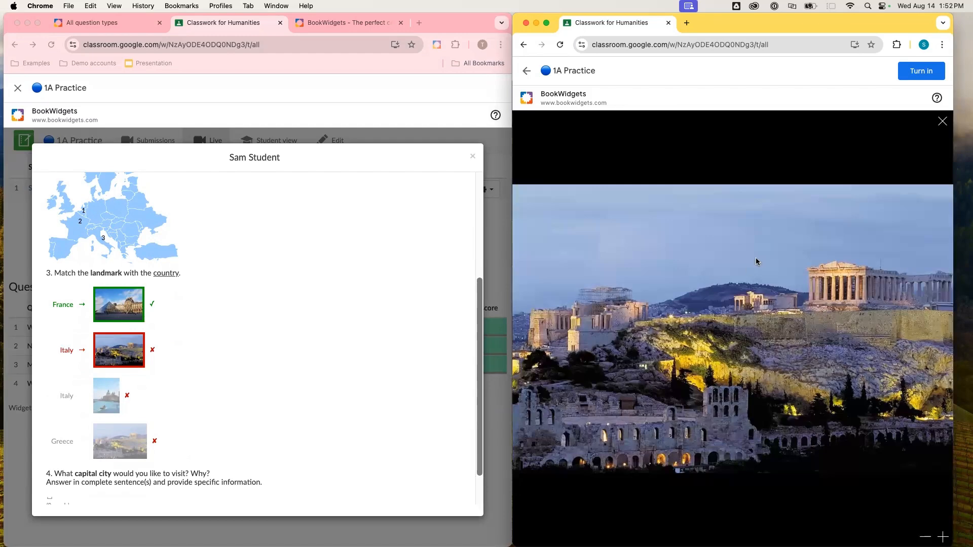
left_click(943, 123)
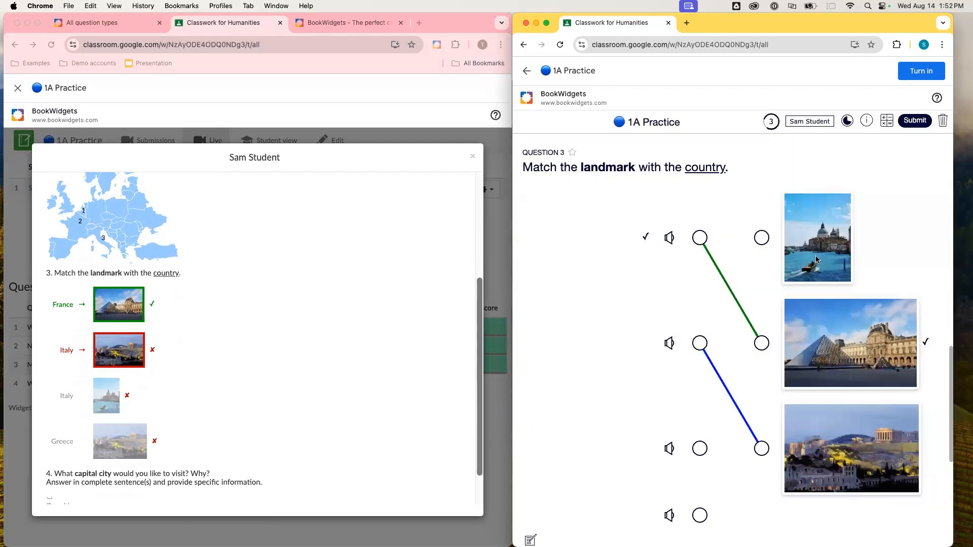
left_click(817, 260)
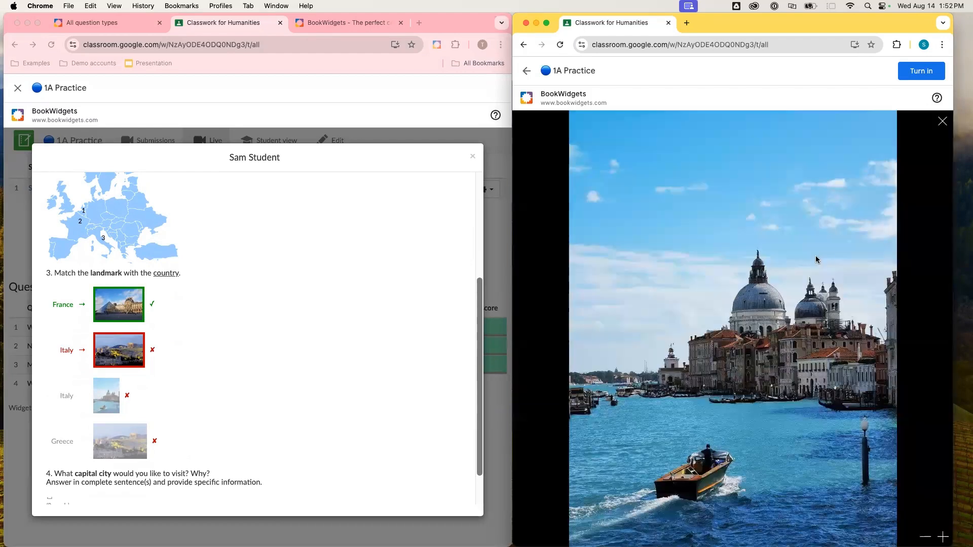
left_click(942, 122)
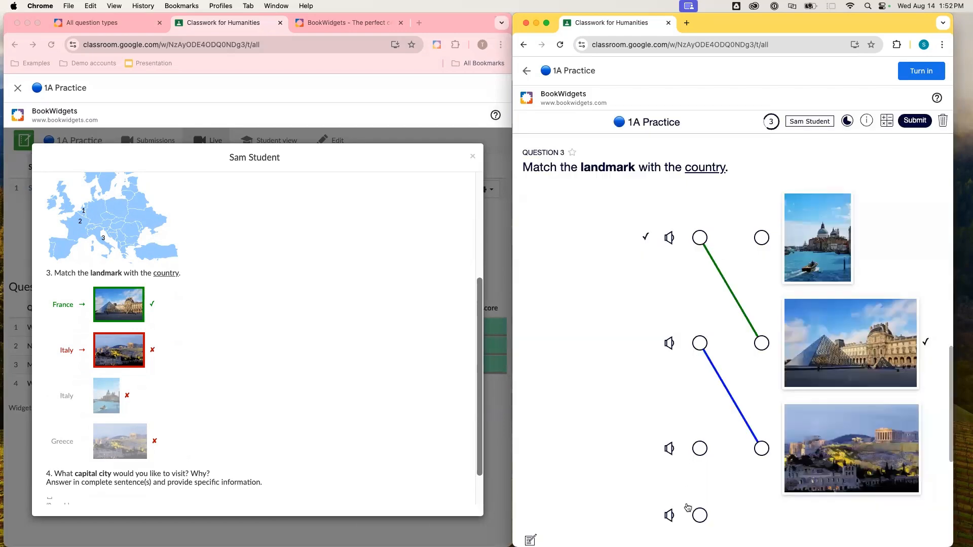
- Play the third clue, rematch the second clue to the Venice picture and the third to the Acropolis
left_click(669, 448)
scroll(762, 387, "down", 1)
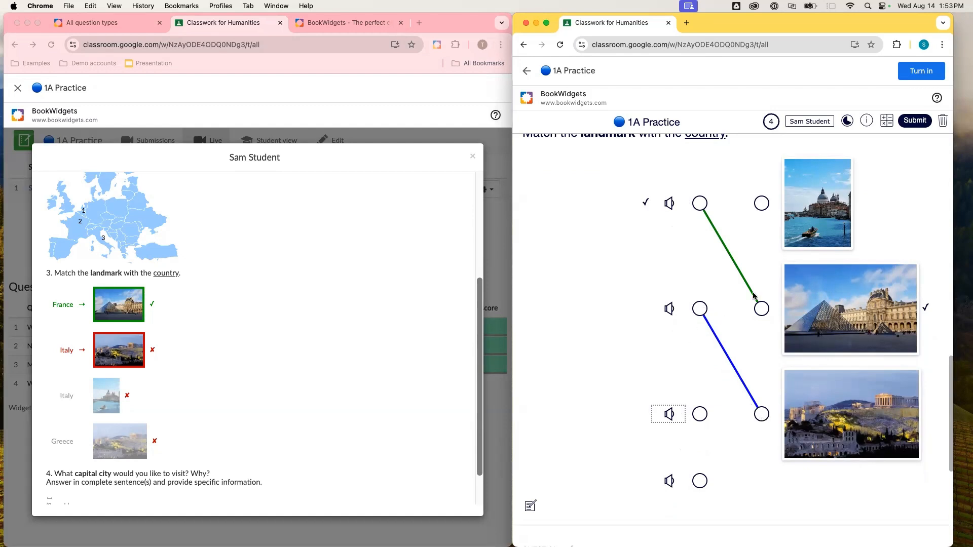
left_click(699, 309)
left_click_drag(699, 308, 760, 204)
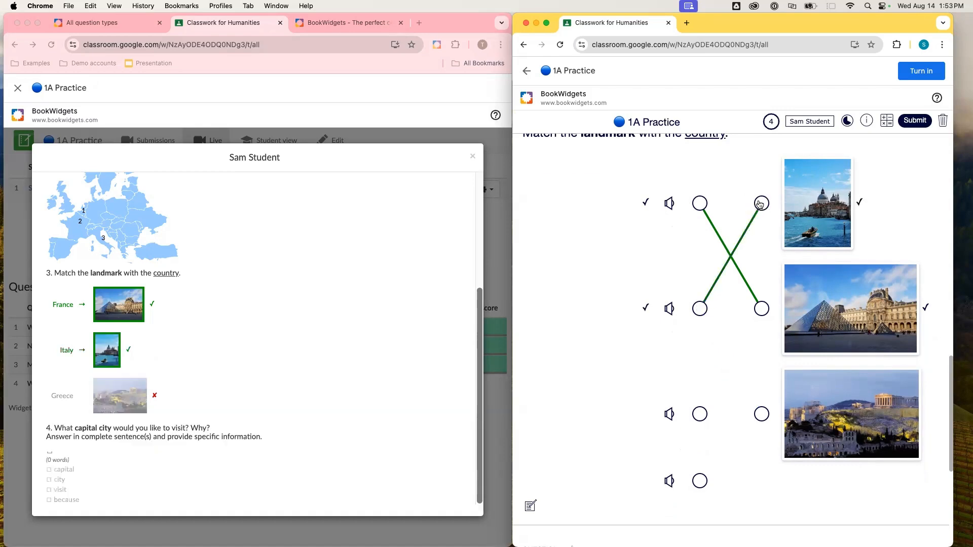
left_click_drag(701, 416, 759, 418)
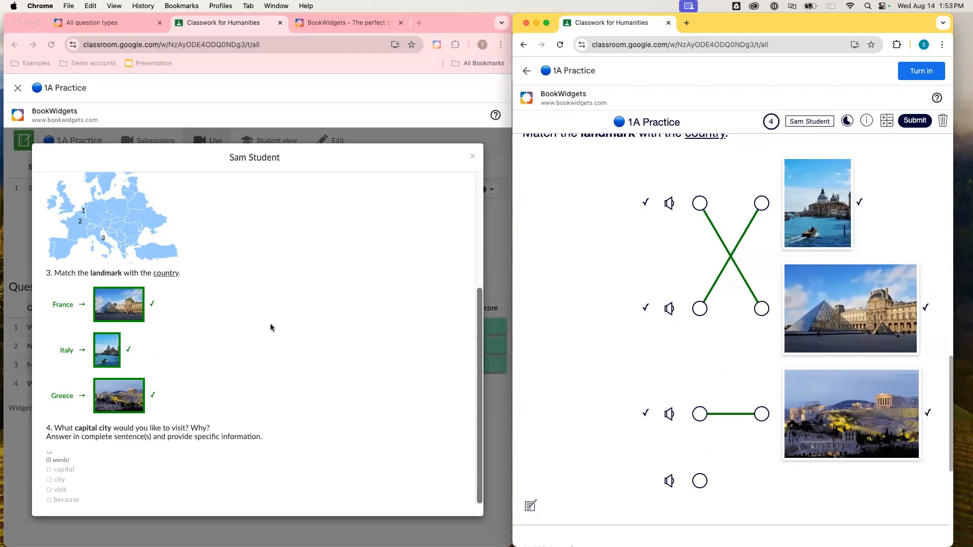
- Start the open question's answer with "I would like to visit the capital city of France."
scroll(271, 327, "up", 1)
scroll(271, 327, "down", 1)
scroll(653, 315, "down", 3)
scroll(653, 315, "down", 2)
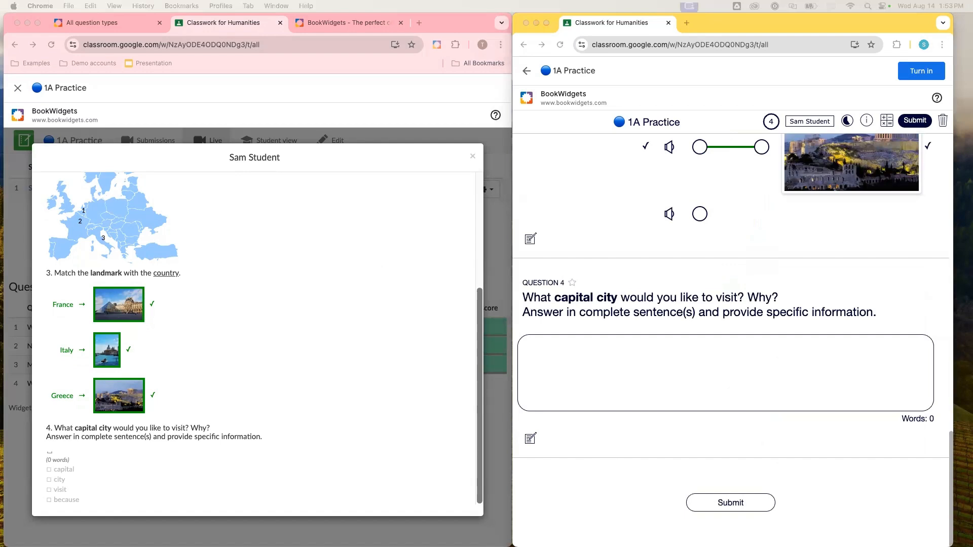
left_click(715, 351)
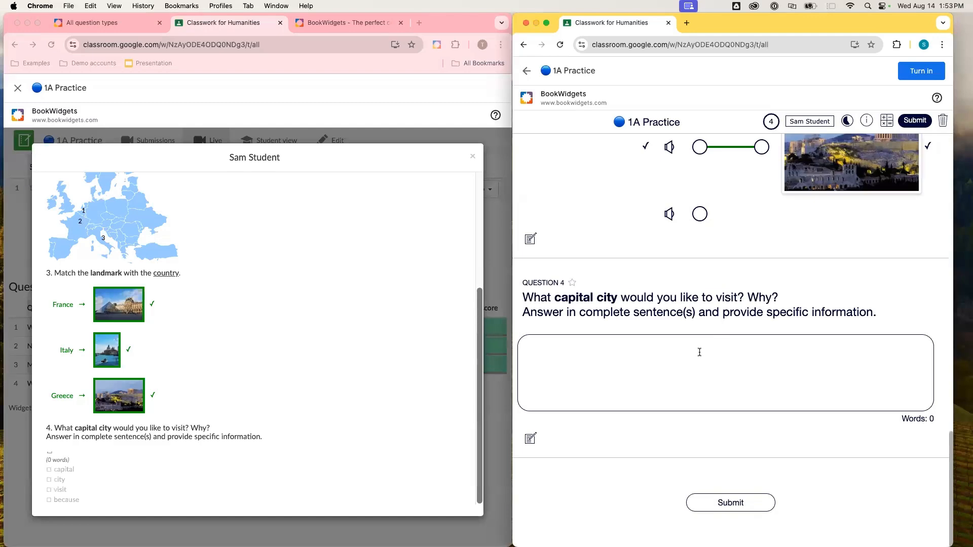
type("I would like to")
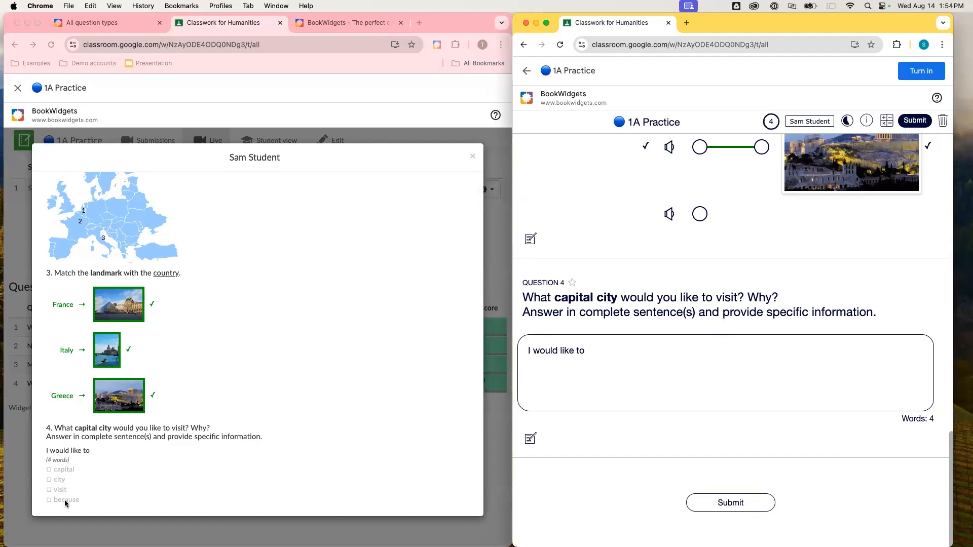
type("visit the captial")
key("BackSpace")
key("BackSpace")
key("BackSpace")
key("BackSpace")
type("ital")
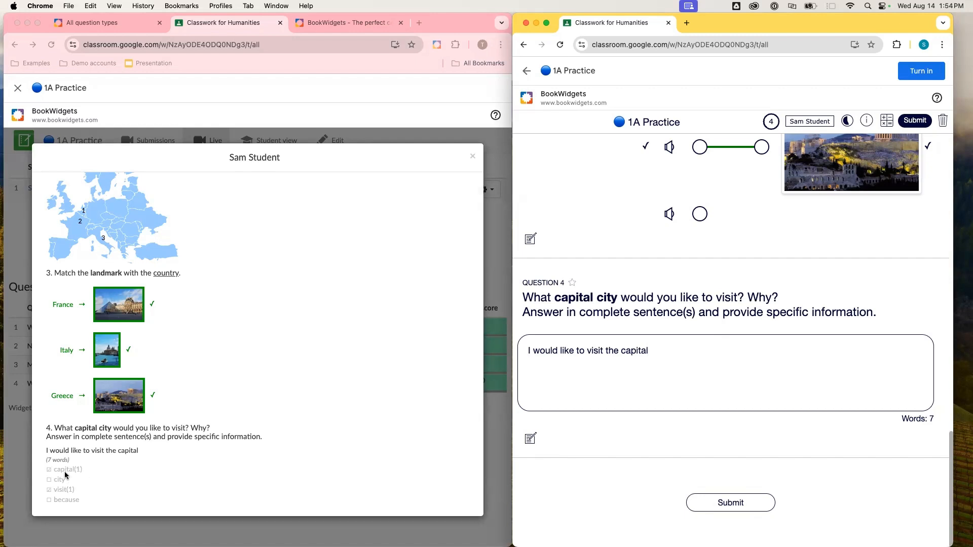
type(" cir")
key("BackSpace")
type("ty")
type("of France.")
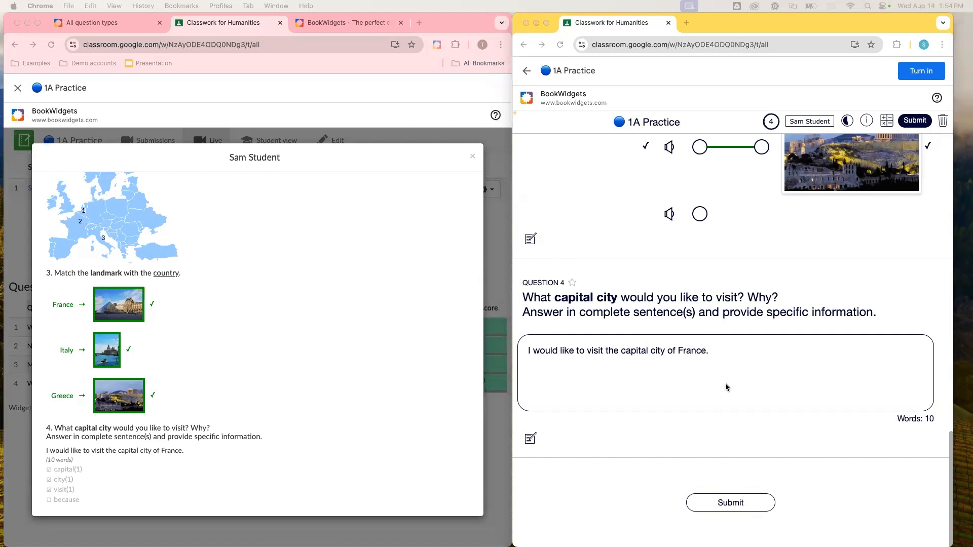
- Paste a longer essay about visiting Paris after the first sentence of the answer
left_click(757, 344)
type("After watching the olympics this summer, I would like to visit Paris, the capital city of france. Paris is known as the \"City of Light\" and is famous for its beautiful landmarks like the eiffel tower, the louvre museum, and the notre-dame cathedral. I’m interested in art and history, and Paris has so many museums and historic sites to explore. I also want to try french pastries like croissants and macarons, which are supposed to be delicious. Visiting Paris would be a great experience because it’s a city full of culture, art, and amazing food.")
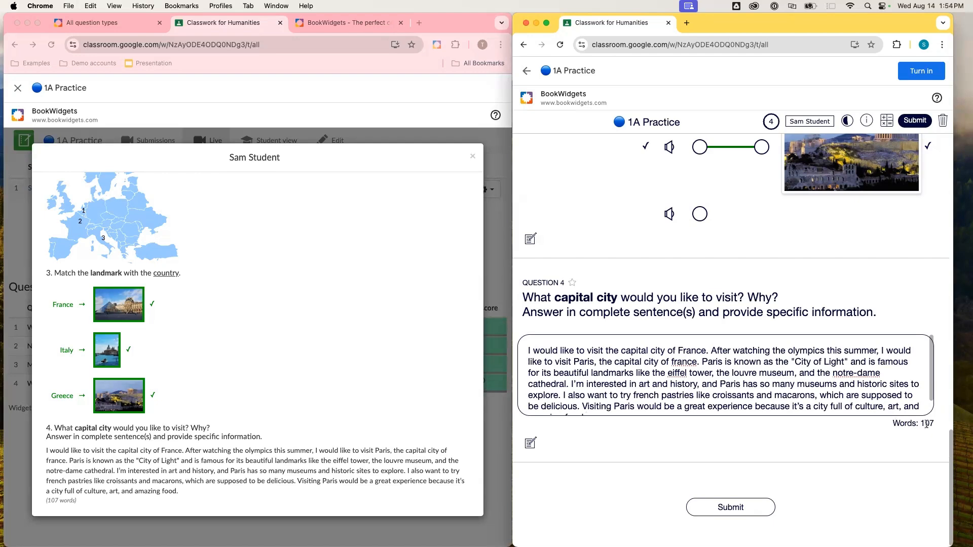
scroll(821, 384, "down", 1)
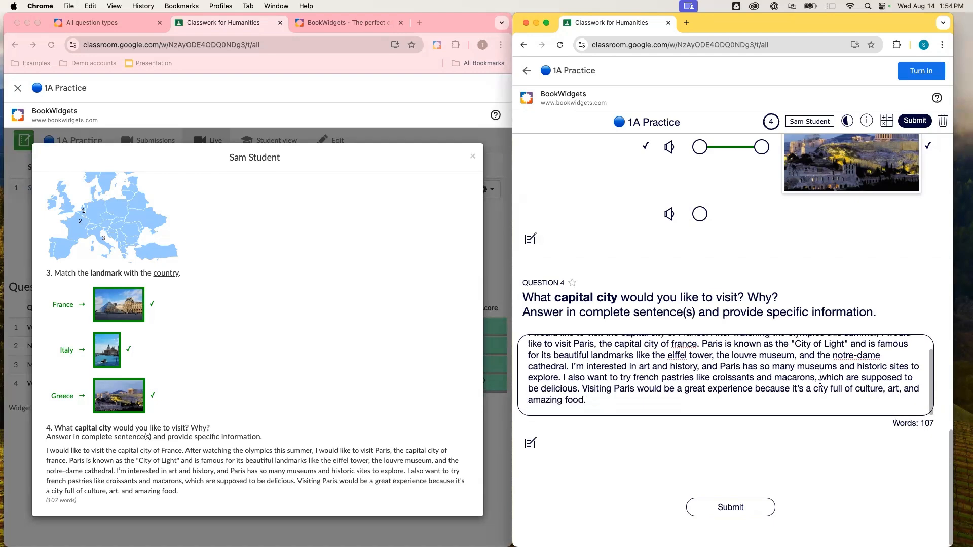
scroll(314, 362, "down", 2)
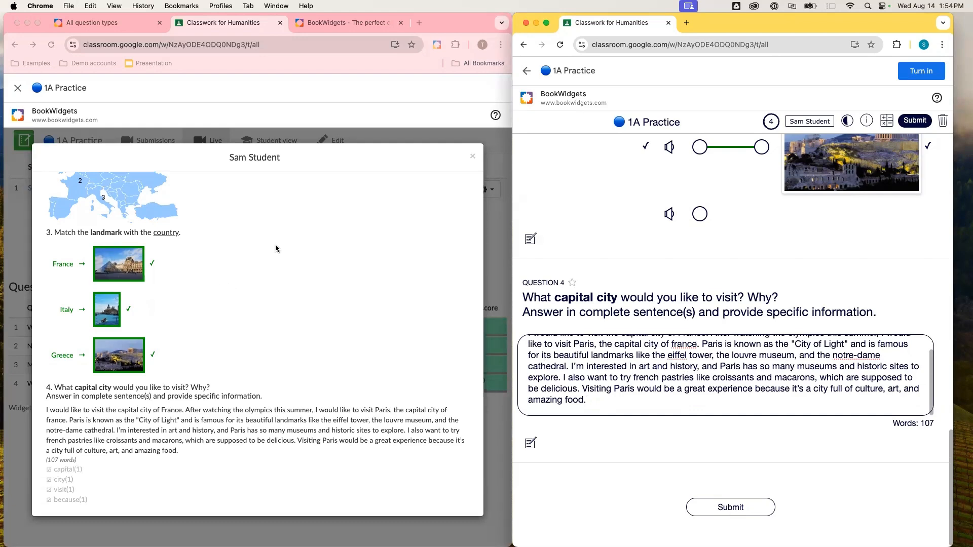
scroll(287, 351, "up", 5)
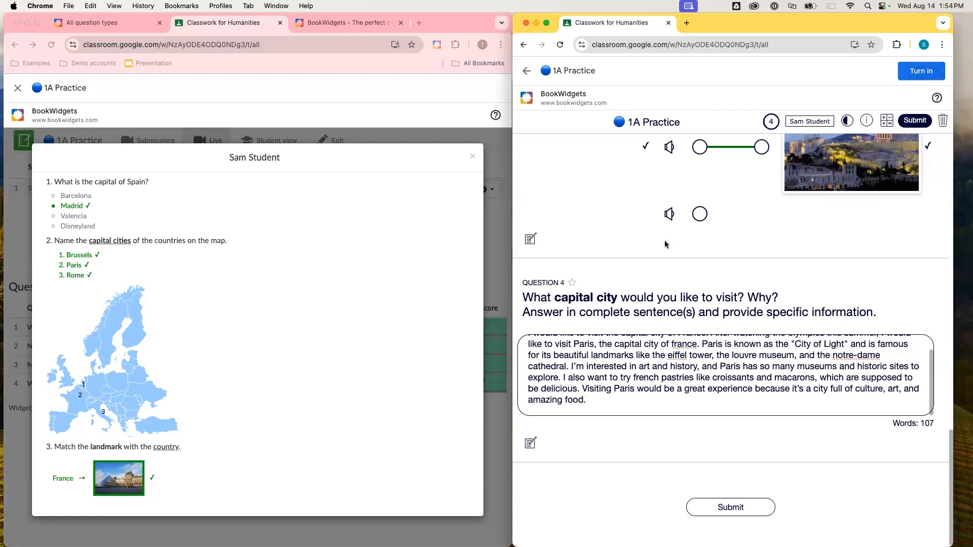
- Submit the student's worksheet answers and acknowledge the sent confirmation
left_click(693, 507)
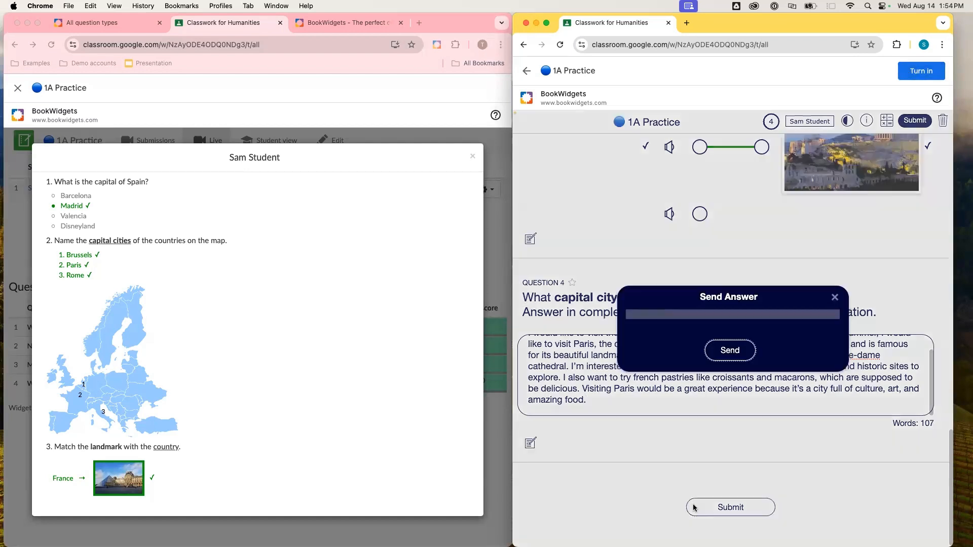
left_click(736, 349)
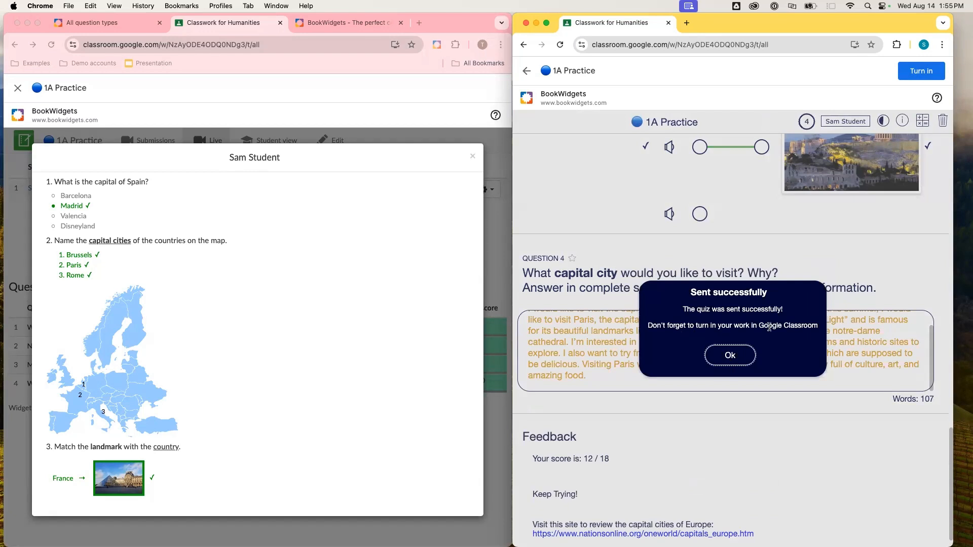
left_click(732, 356)
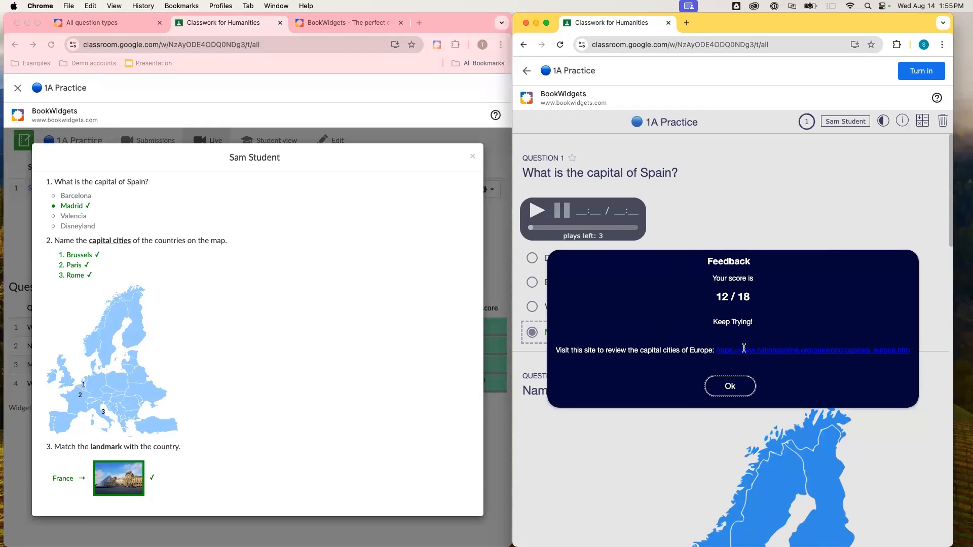
- Close the student's answer details dialog in the teacher window
left_click(472, 157)
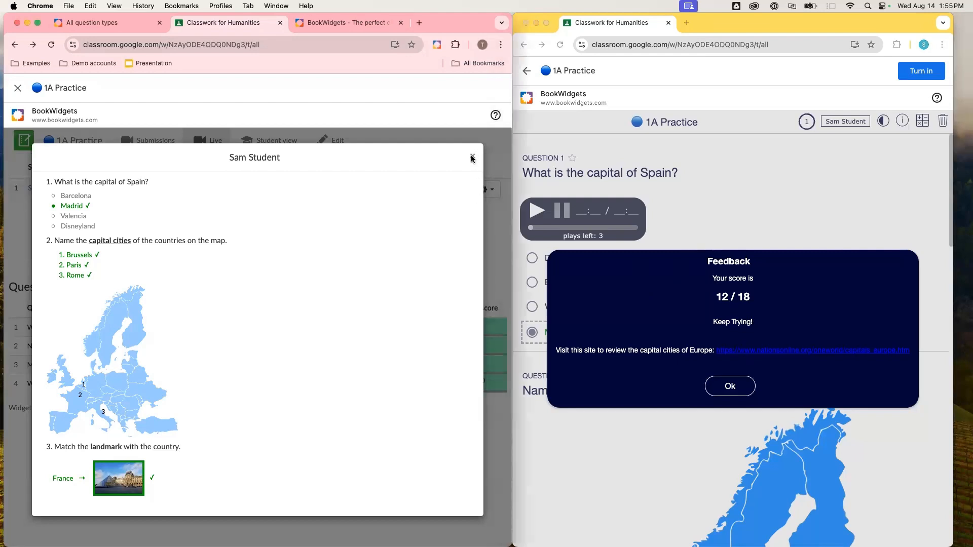
left_click(472, 157)
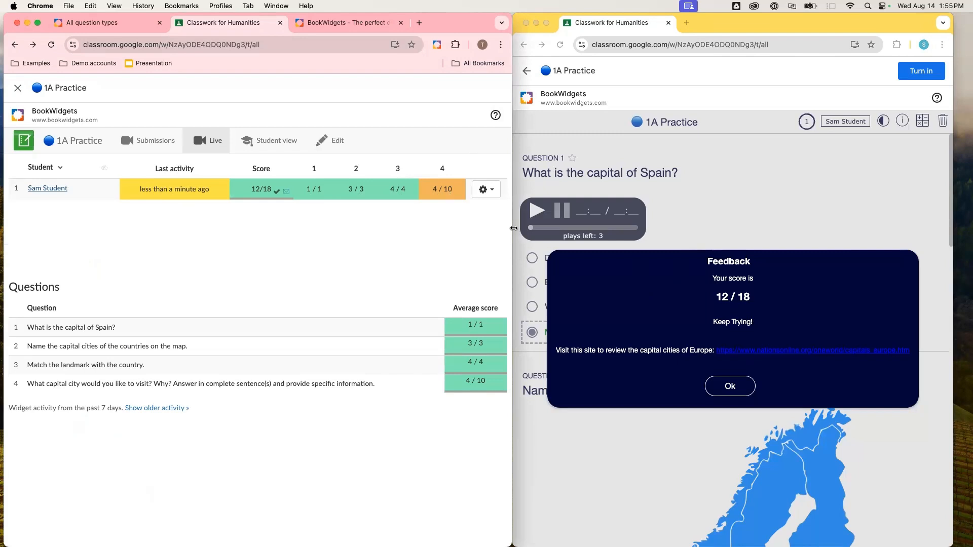
- Widen the teacher window to full width and open the 1A Practice Submissions overview
left_click_drag(512, 228, 965, 180)
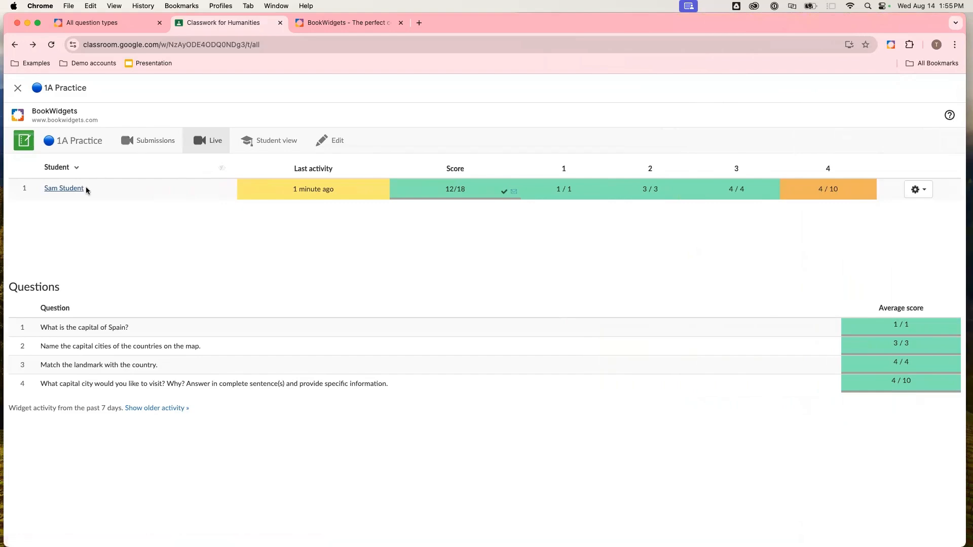
left_click(140, 141)
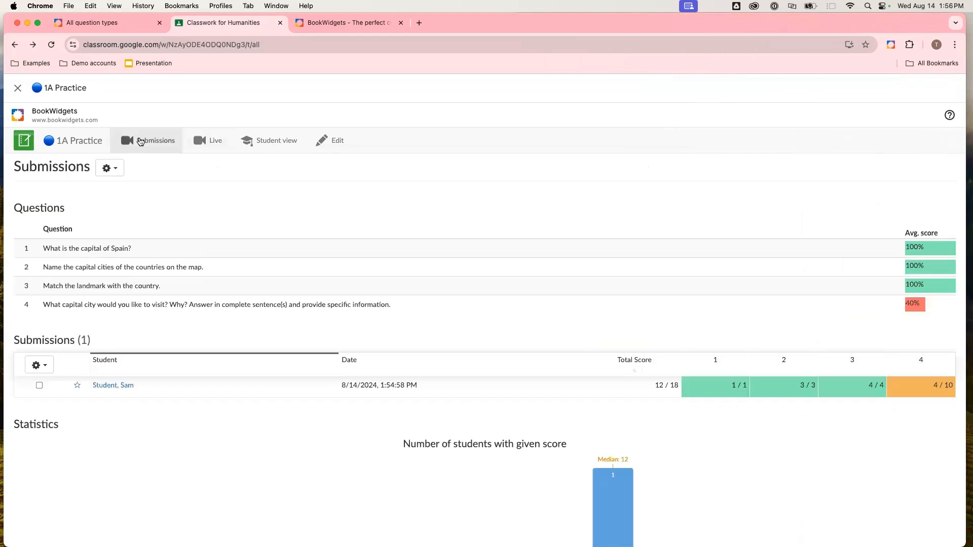
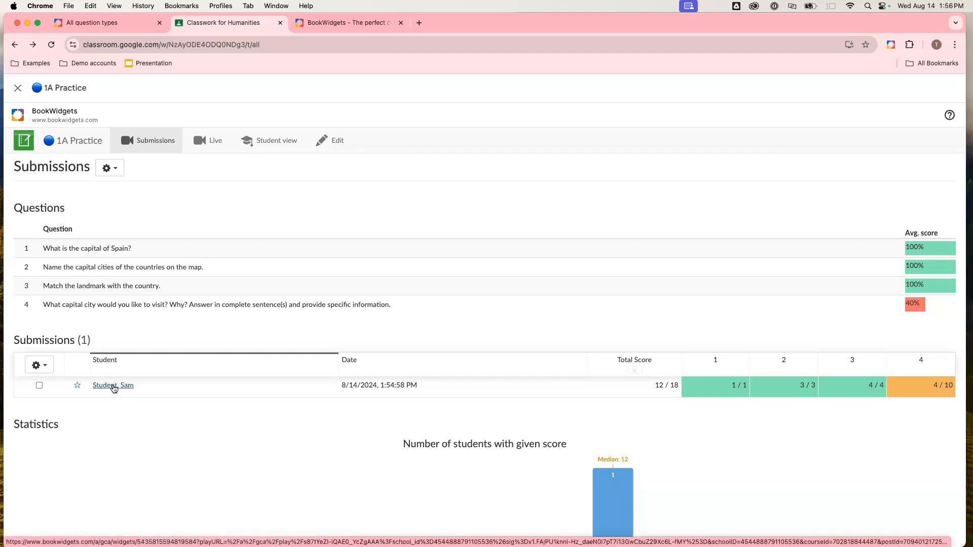
- Open the student's submission details and review the summary, completion time and first answers
left_click(114, 386)
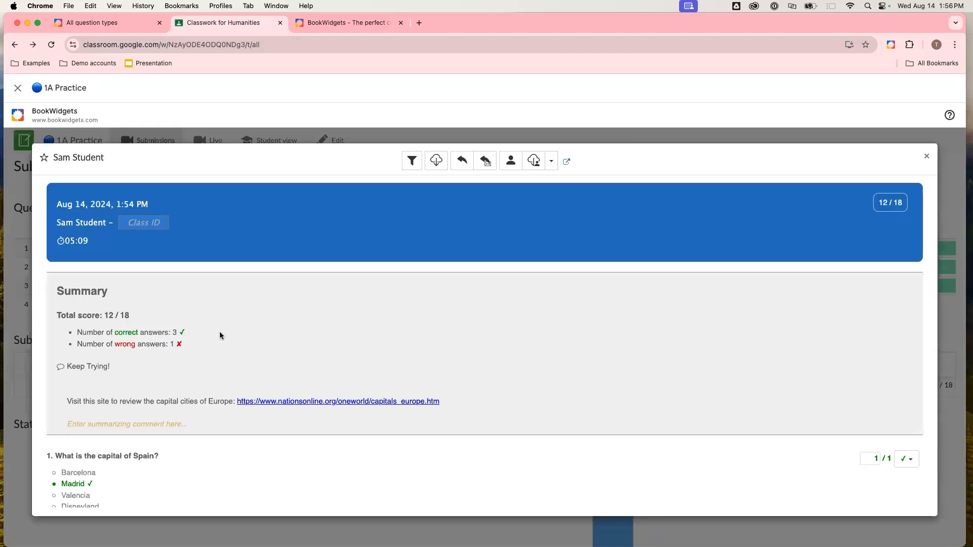
scroll(220, 336, "down", 2)
scroll(222, 297, "up", 2)
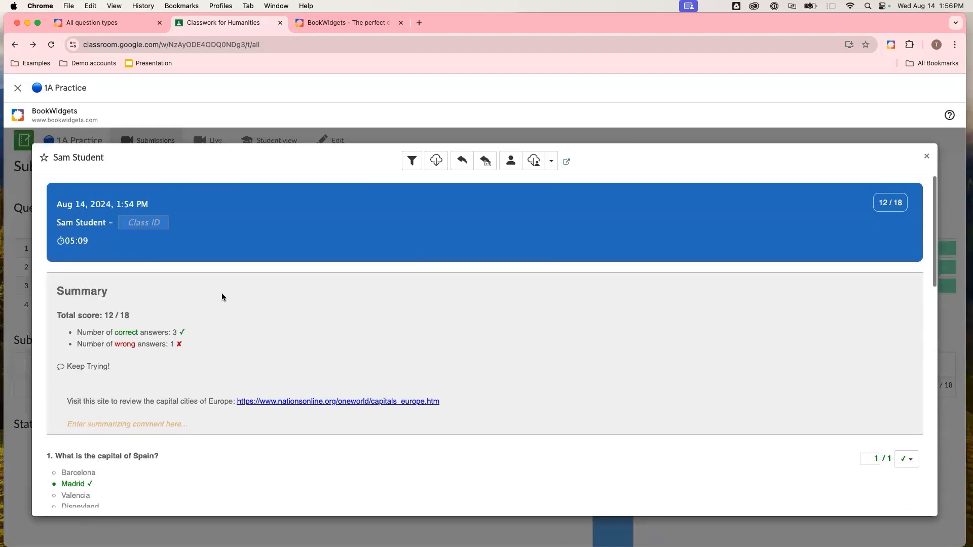
left_click_drag(60, 242, 92, 243)
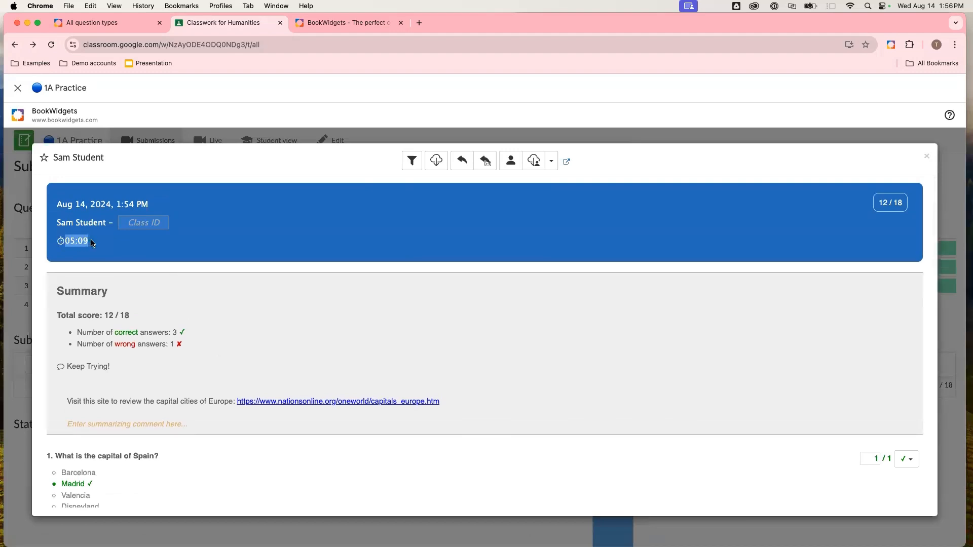
scroll(191, 308, "down", 2)
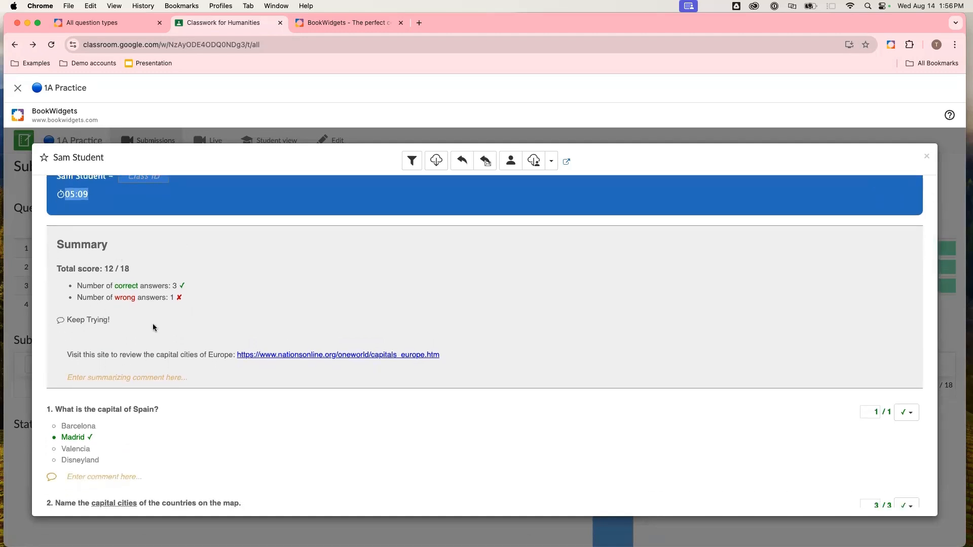
scroll(153, 327, "down", 1)
left_click(123, 351)
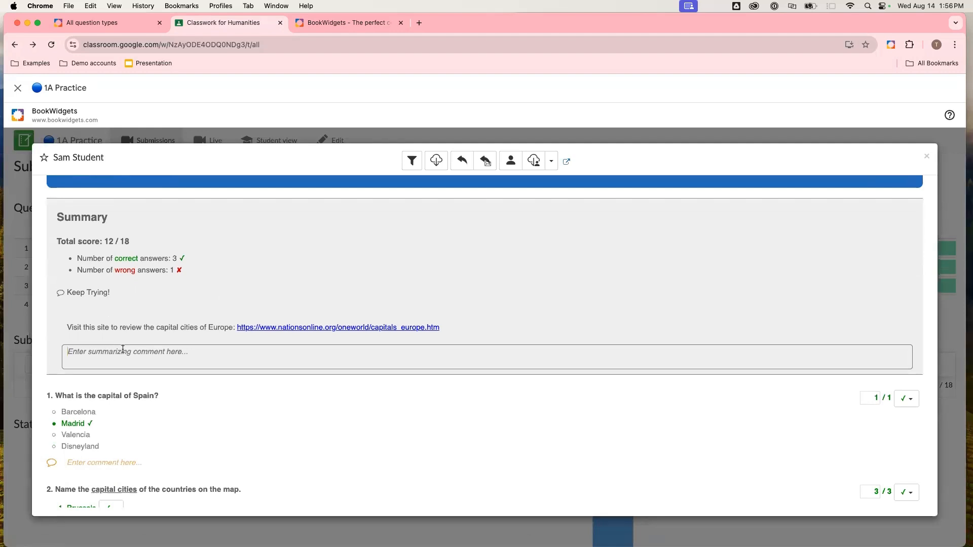
scroll(193, 402, "down", 1)
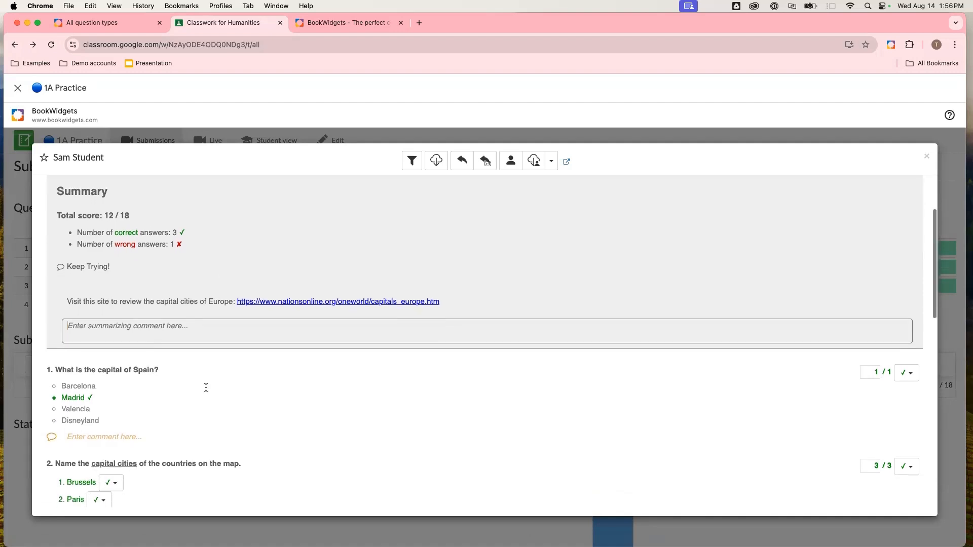
scroll(159, 296, "down", 4)
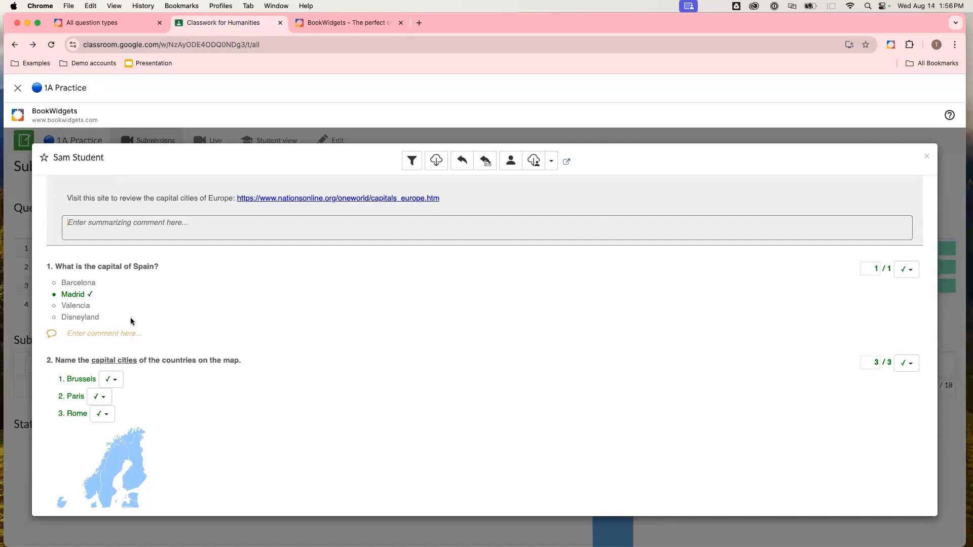
- Add the comment "Good job!" to the student's answer on question 1
left_click(131, 322)
left_click(125, 303)
type("G")
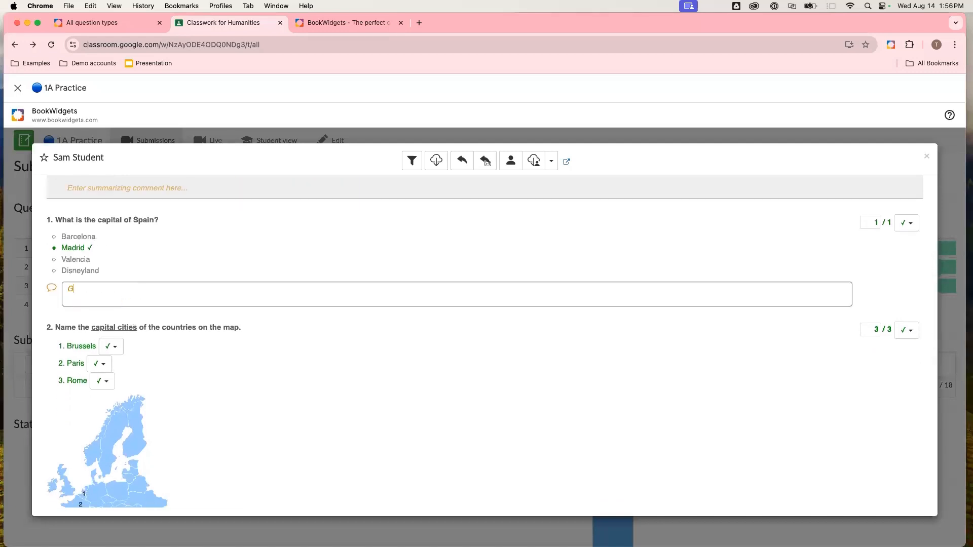
type("ood job!")
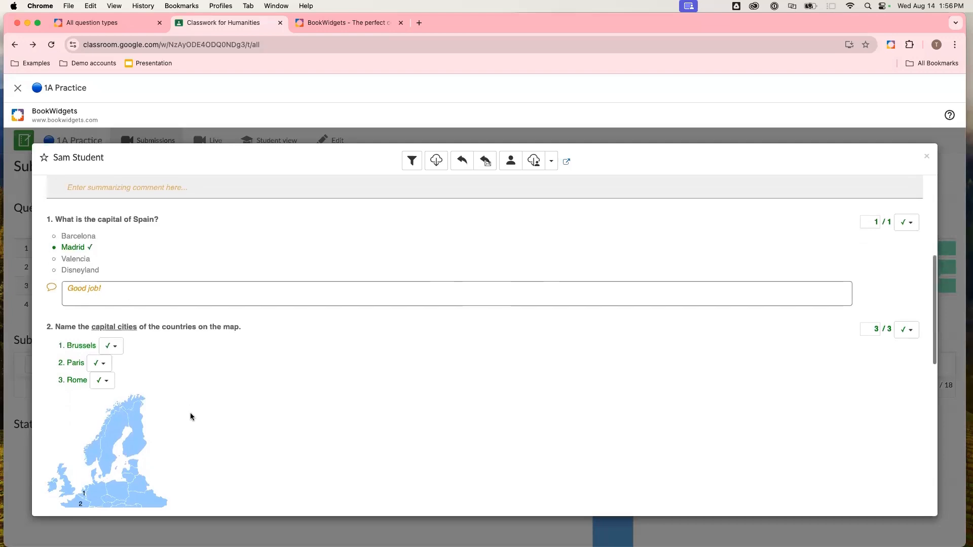
- Add the comment "Well done!" to the student's answer on question 2
scroll(190, 417, "down", 5)
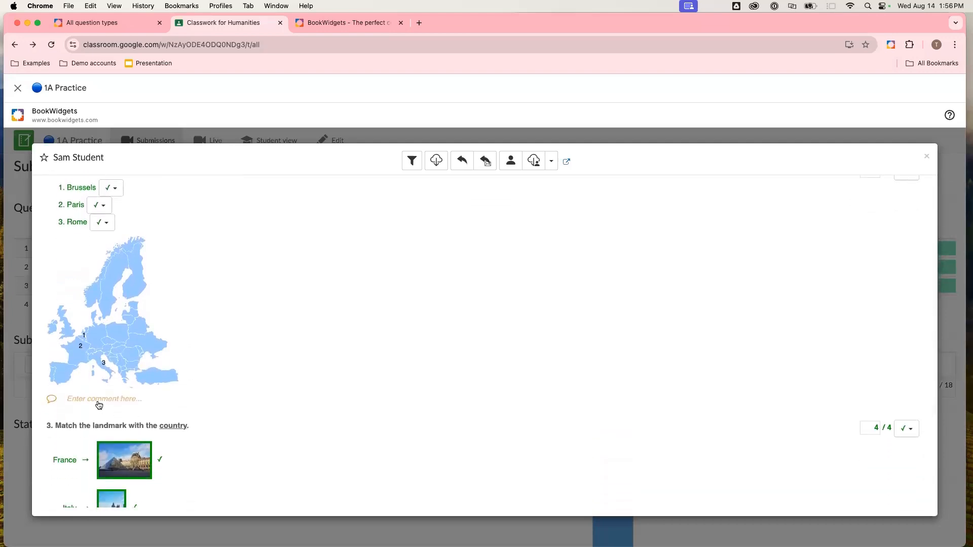
left_click(99, 401)
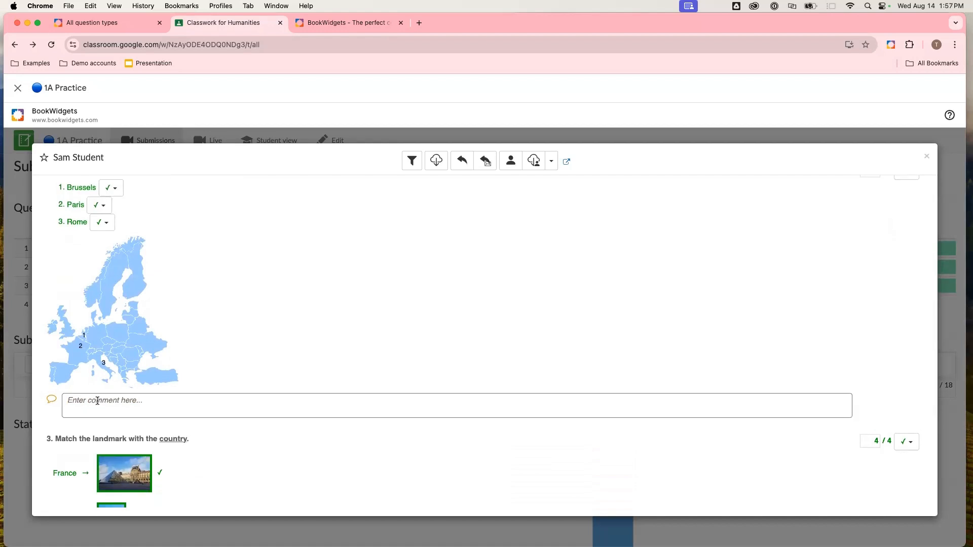
type("Well done!")
left_click(239, 375)
- Highlight the word "olympics" in the question 4 essay and open the correction labels dialog
scroll(239, 375, "down", 4)
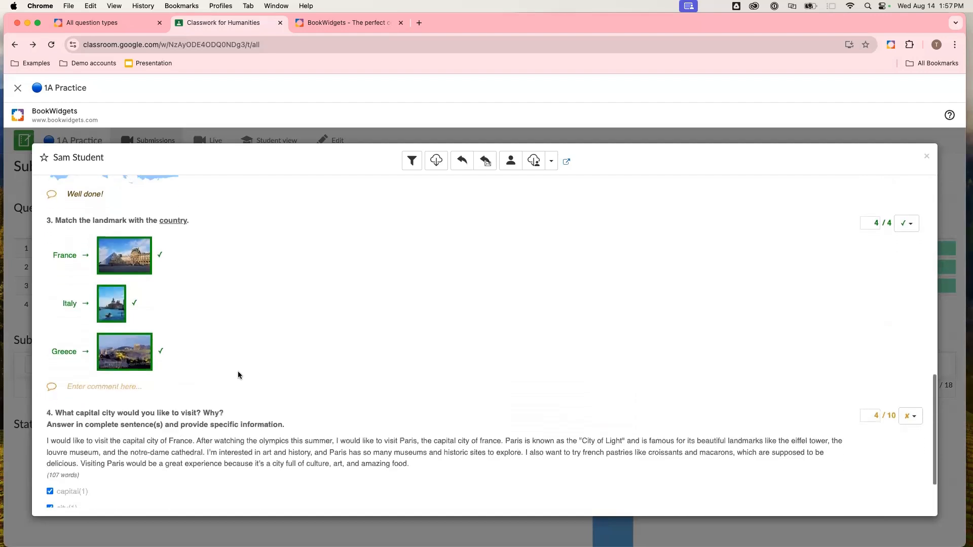
scroll(239, 376, "down", 2)
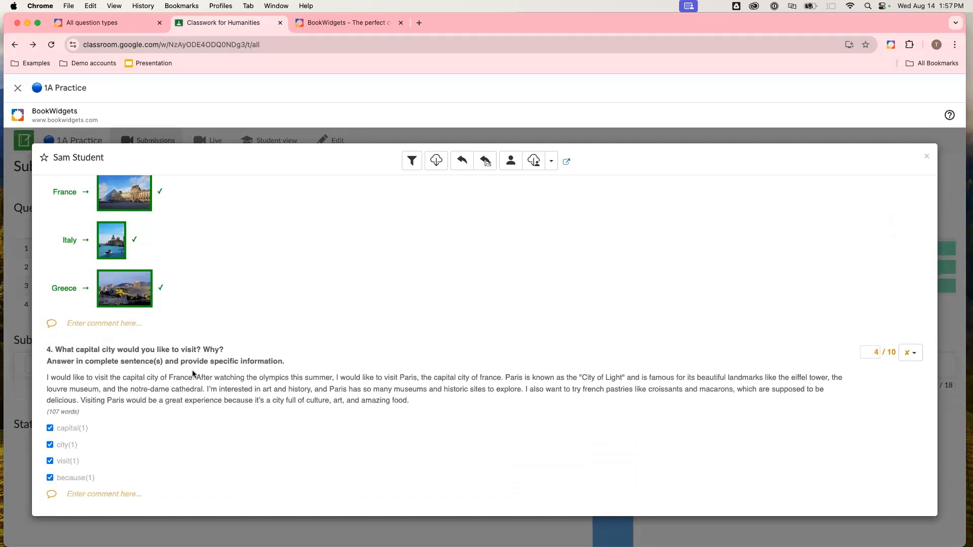
double_click(268, 379)
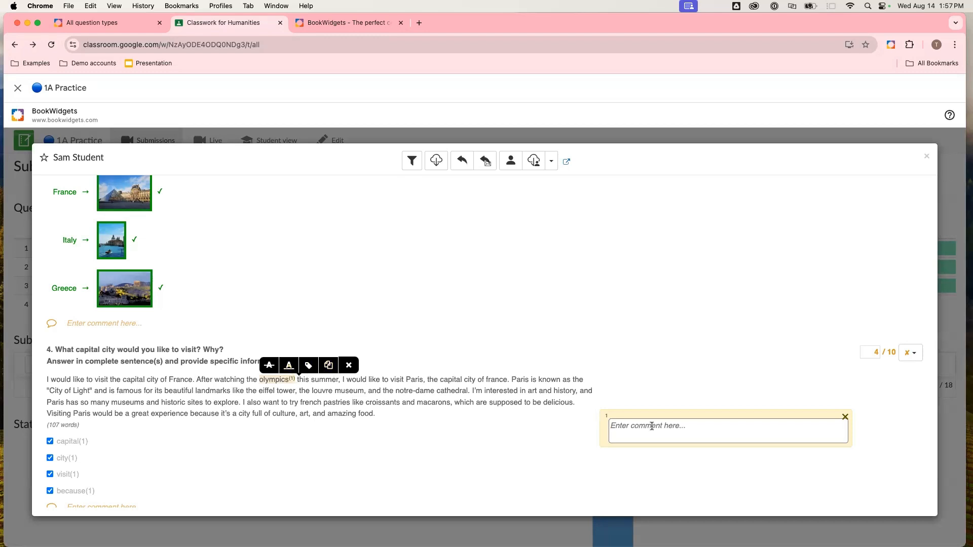
left_click(309, 366)
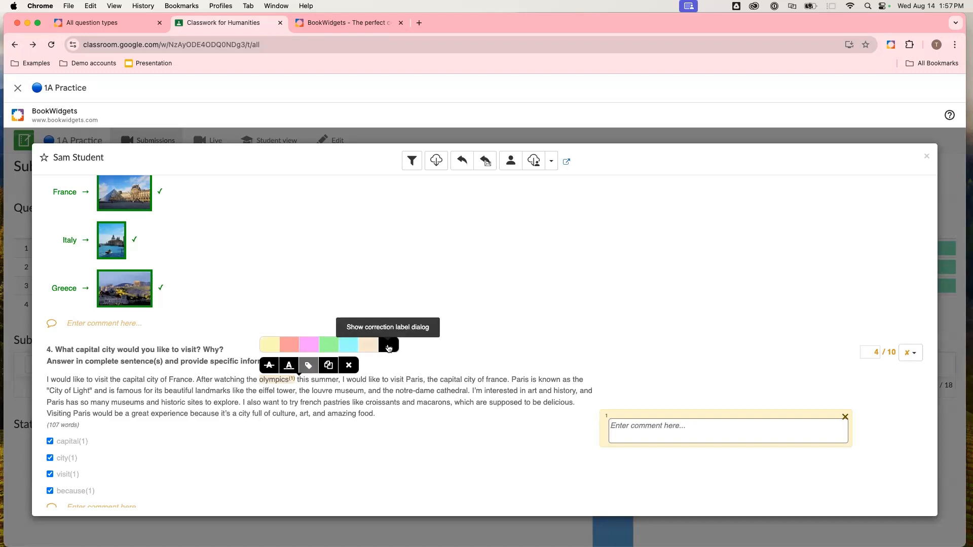
left_click(388, 347)
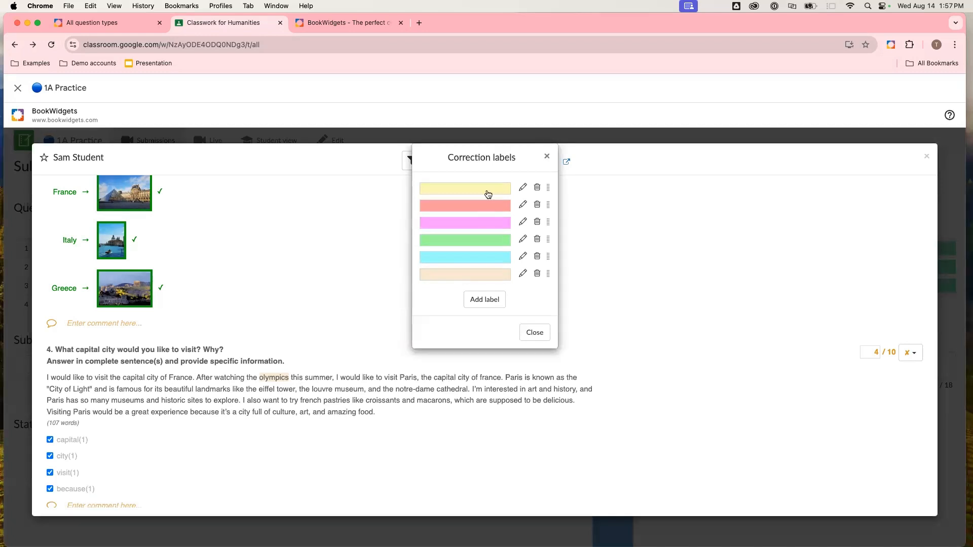
- Name the yellow correction label Spelling with the code SP
left_click(523, 188)
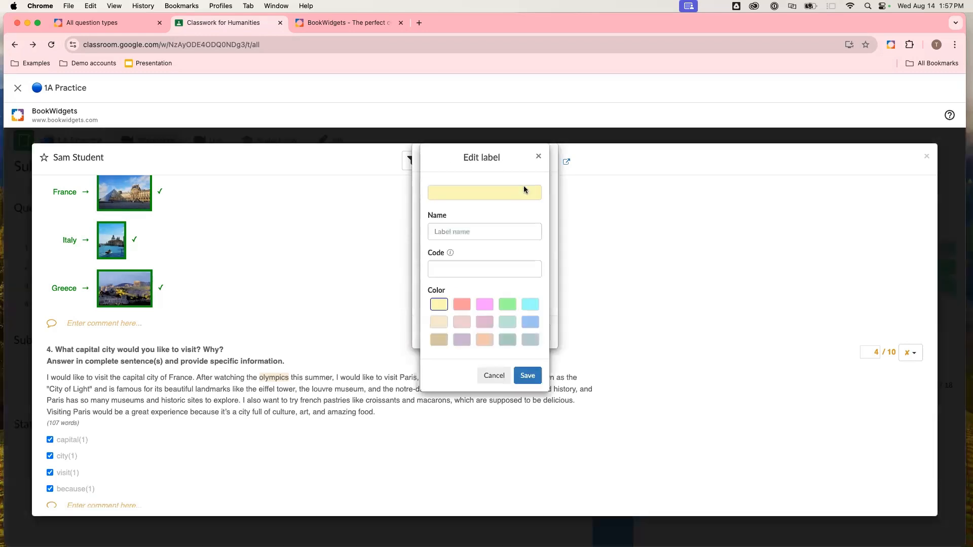
left_click(479, 231)
type("Spelling")
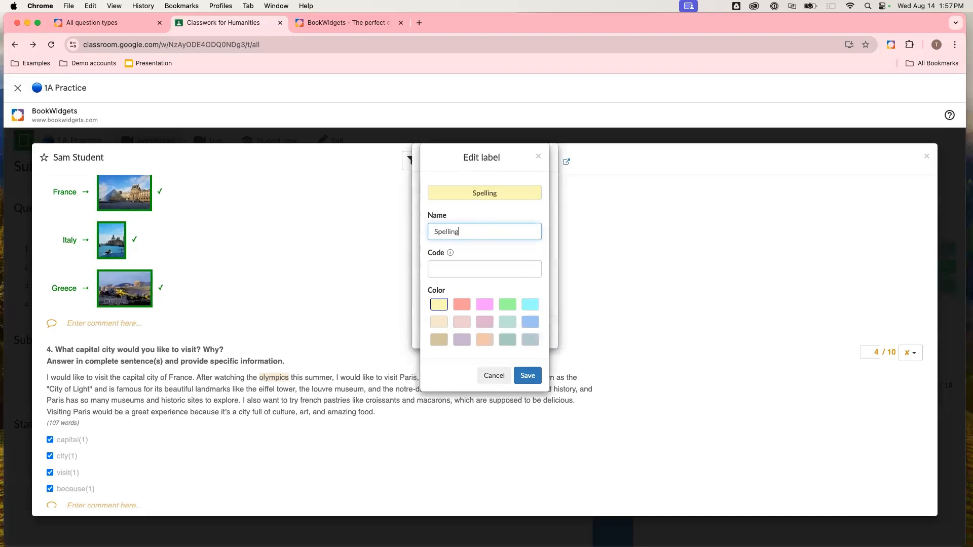
left_click(463, 265)
type("S")
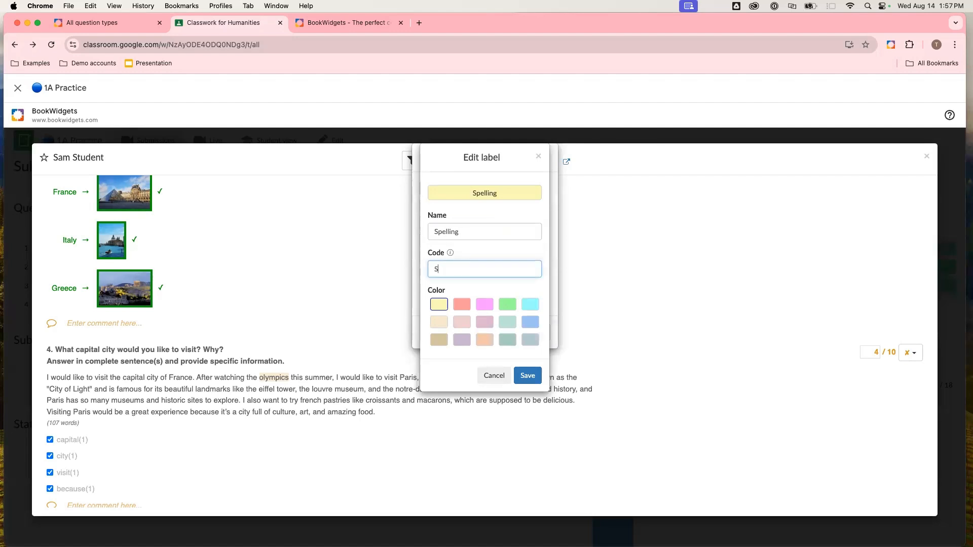
type("P")
left_click(524, 377)
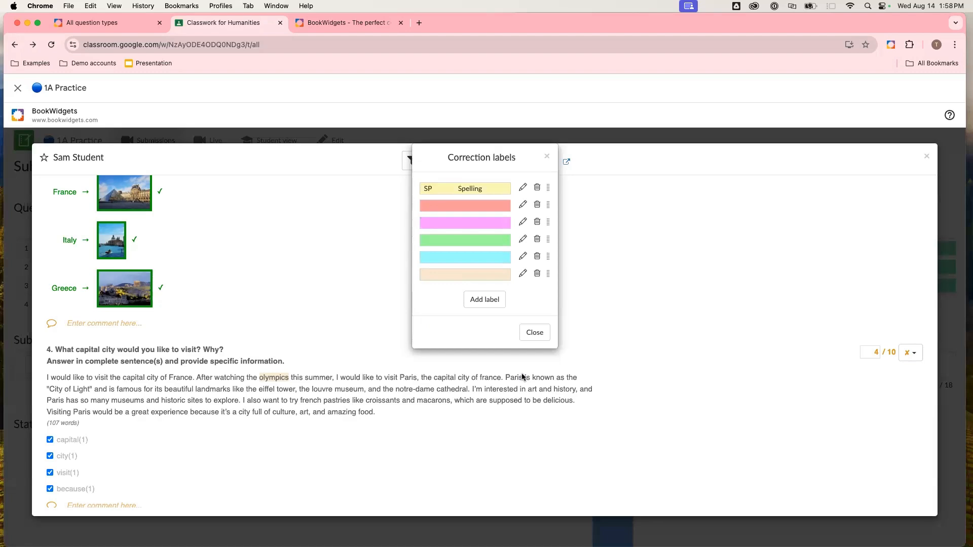
- Name the red correction label Capitalization with the code CAP
left_click(524, 205)
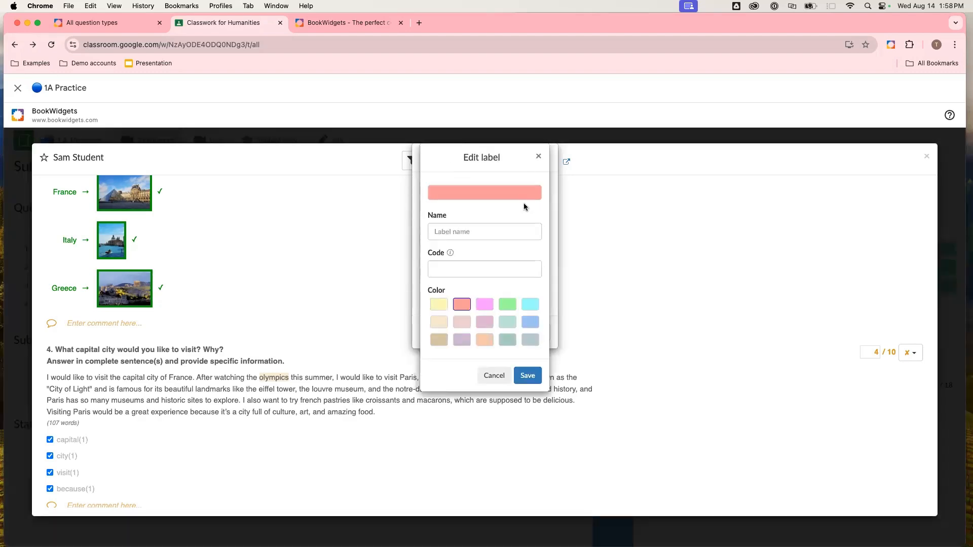
left_click(475, 229)
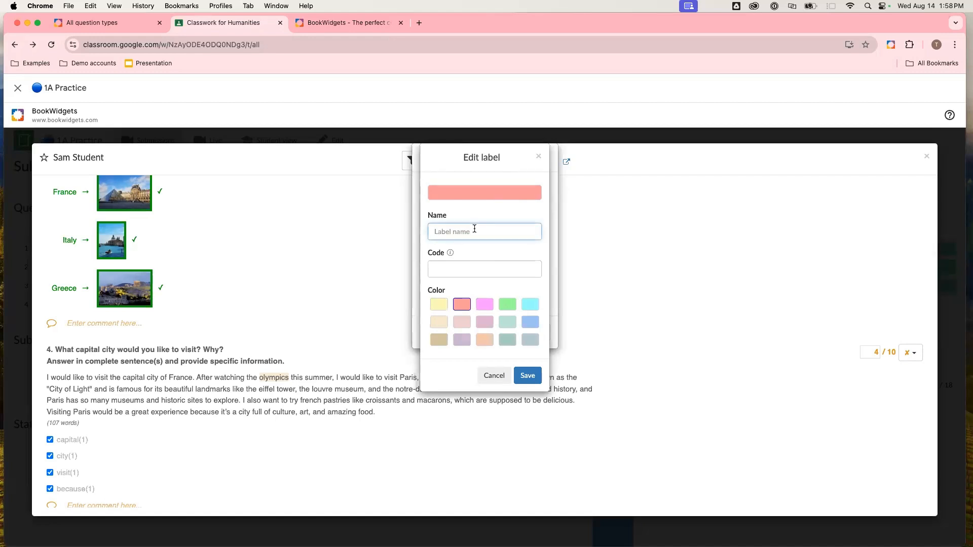
type("Capitalization")
left_click(479, 270)
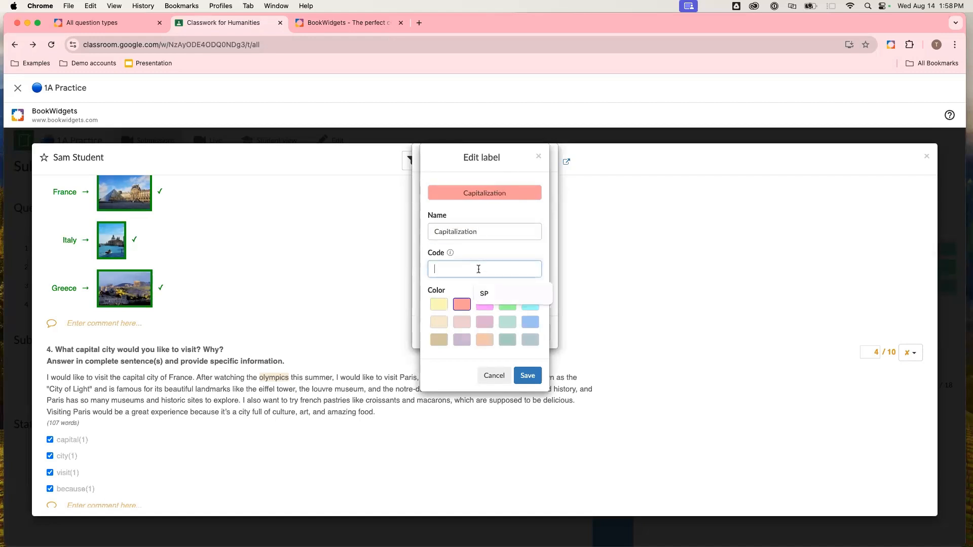
type("CAP")
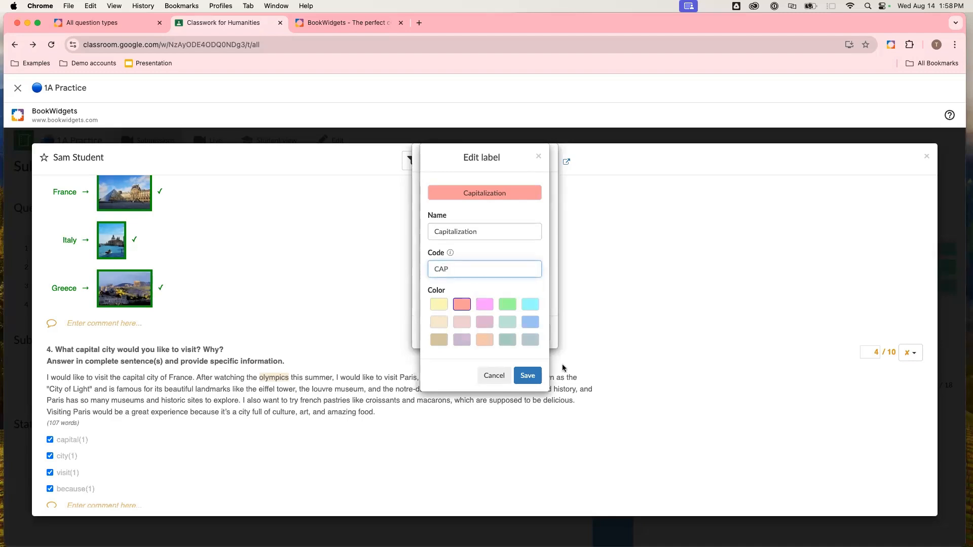
left_click(527, 377)
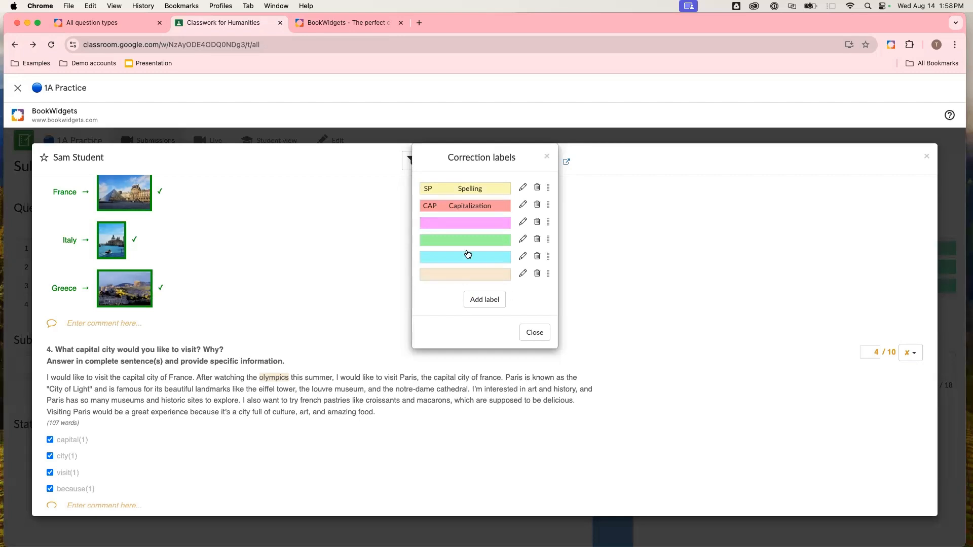
- Name the pink correction label Show Your Work with the code SHOW
left_click(468, 226)
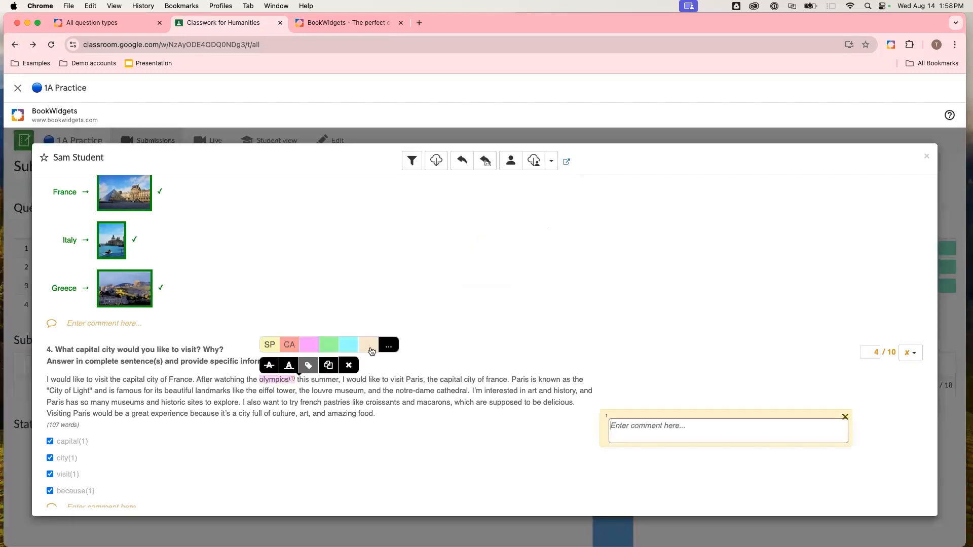
left_click(394, 345)
left_click(523, 223)
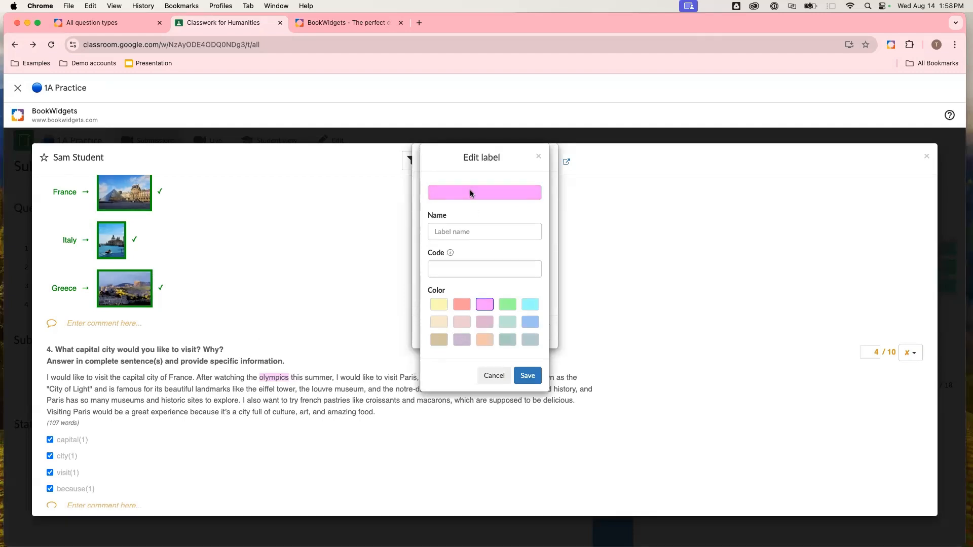
left_click(465, 226)
type("Sho")
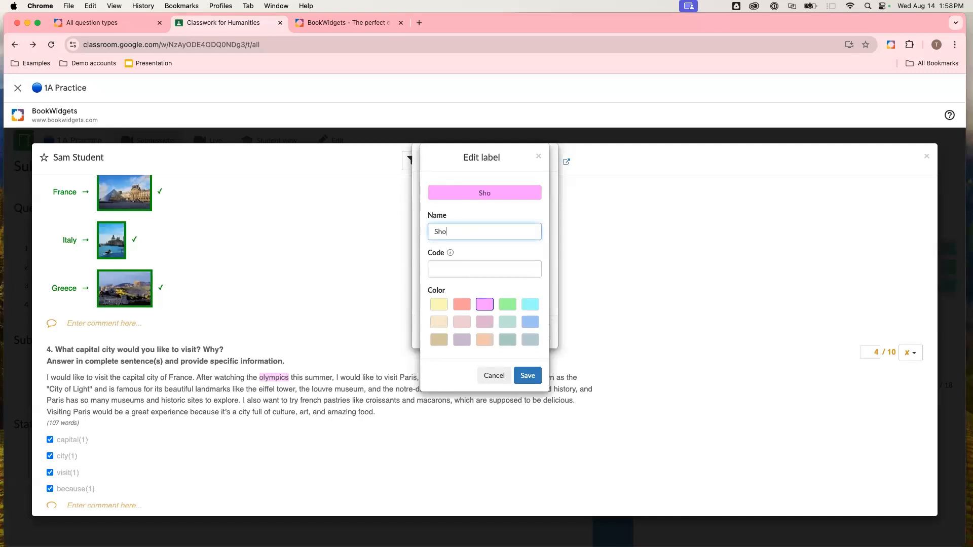
type("w Your Work")
left_click(474, 267)
type("SHOW")
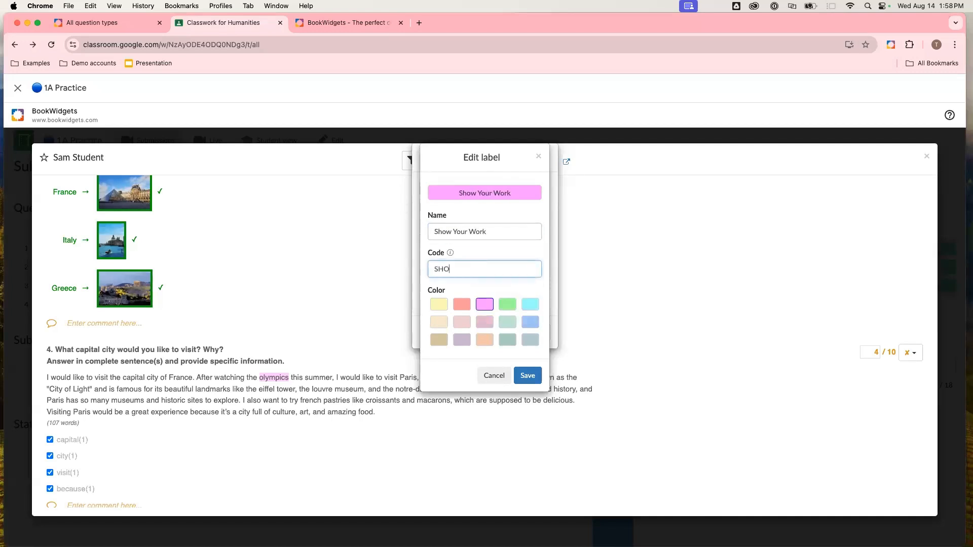
left_click(510, 283)
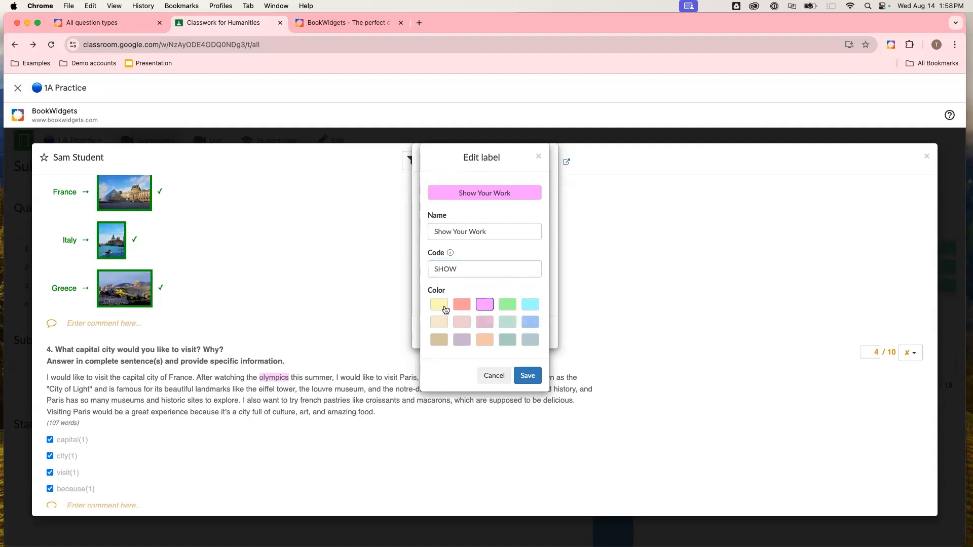
left_click(527, 375)
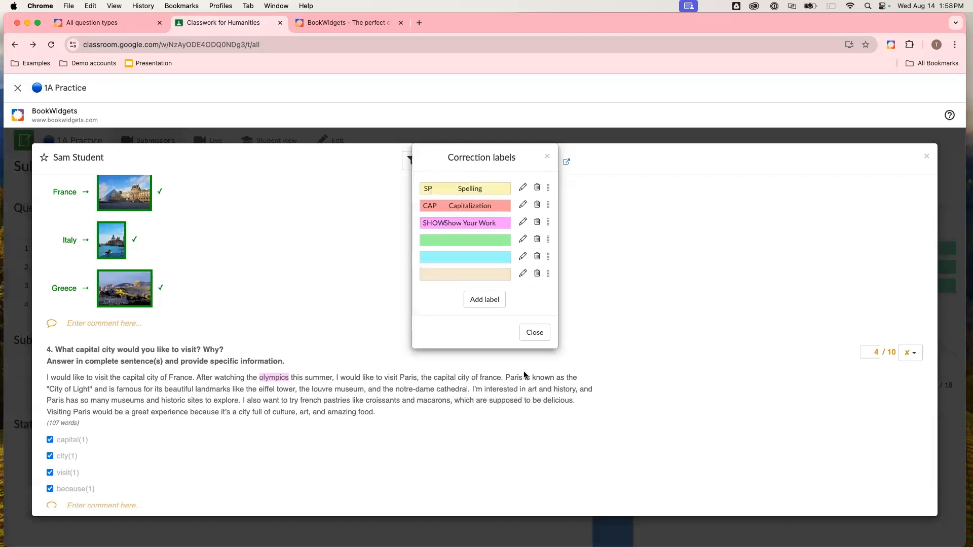
- Close the correction labels dialog and tag "olympics" with the Capitalization label
left_click(532, 334)
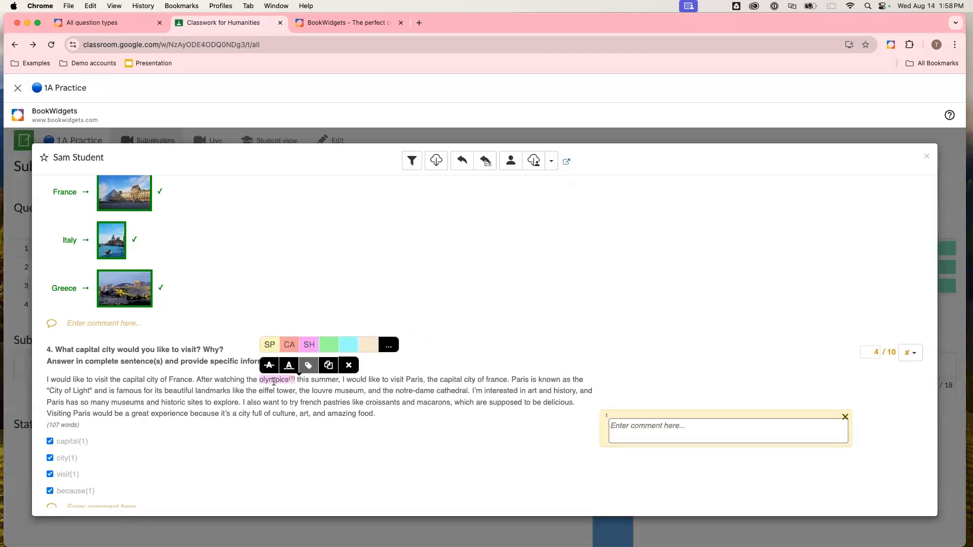
left_click(269, 350)
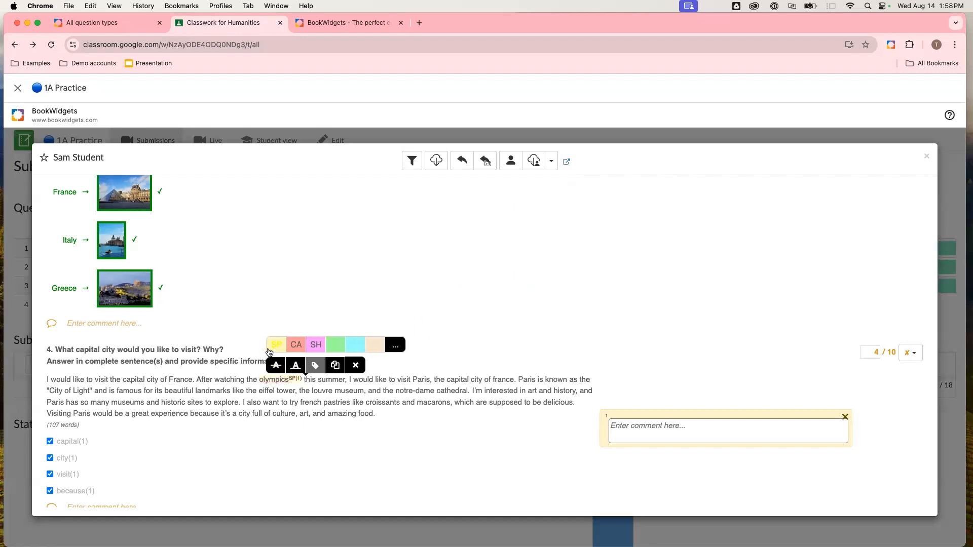
left_click(296, 347)
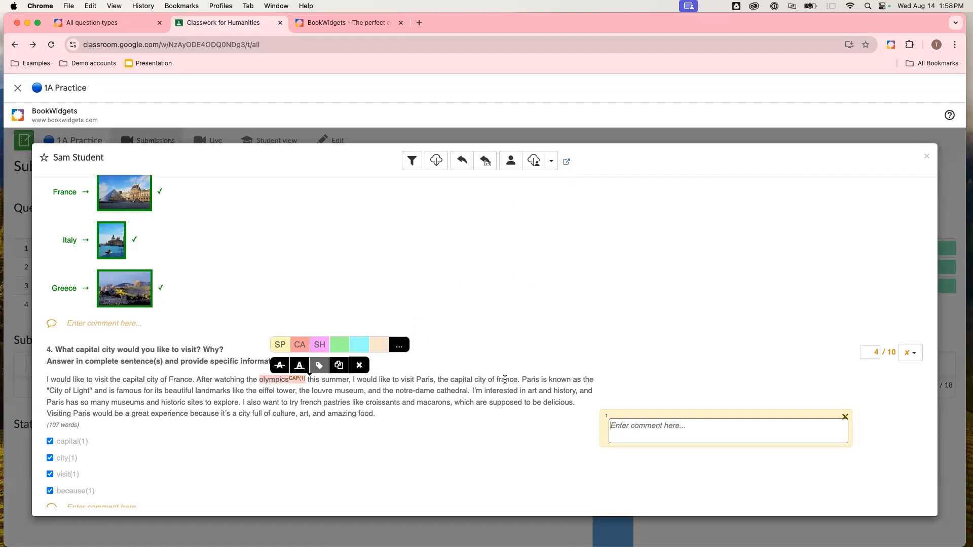
- Tag "france", "eiffel", "tower", "louvre museum" and "notre-dame cathedral" in the answer with the Capitalization label
left_click(507, 379)
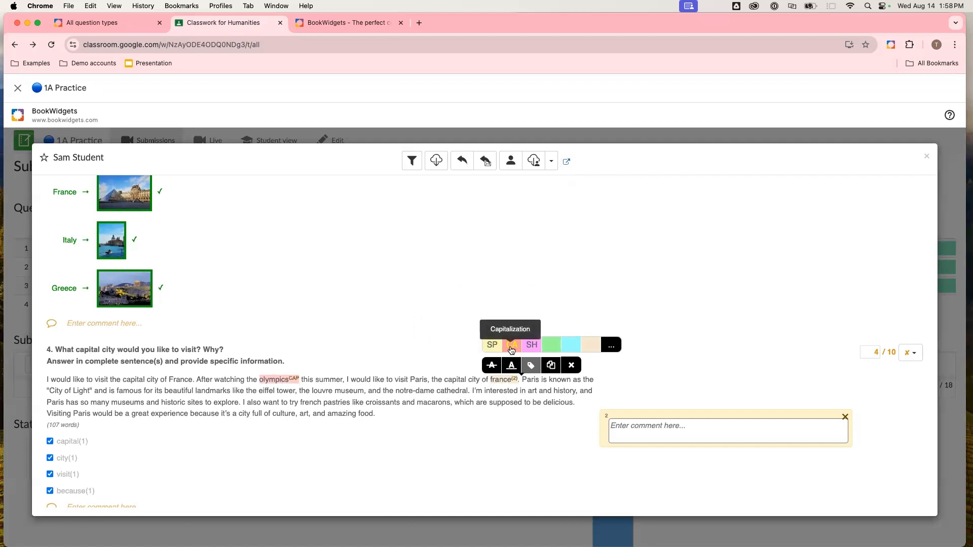
left_click(512, 348)
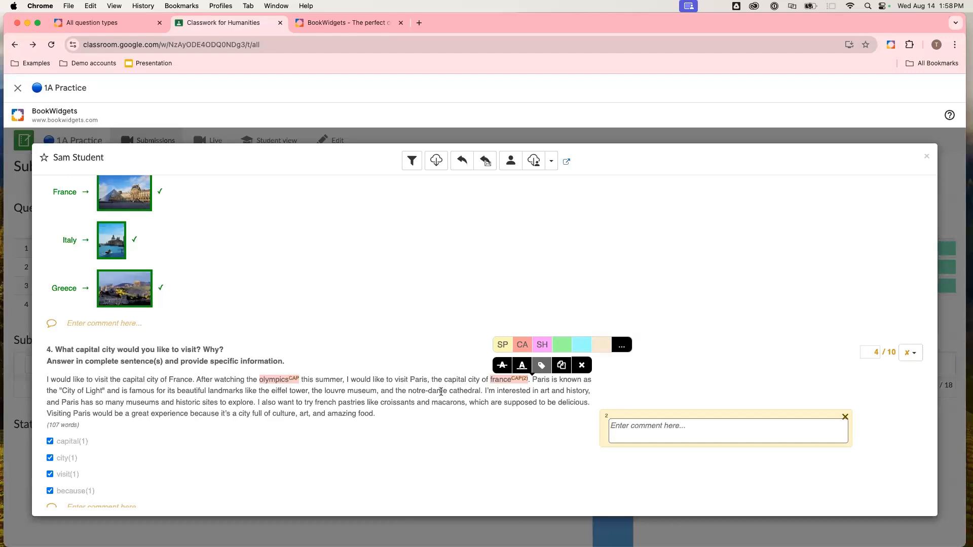
double_click(279, 390)
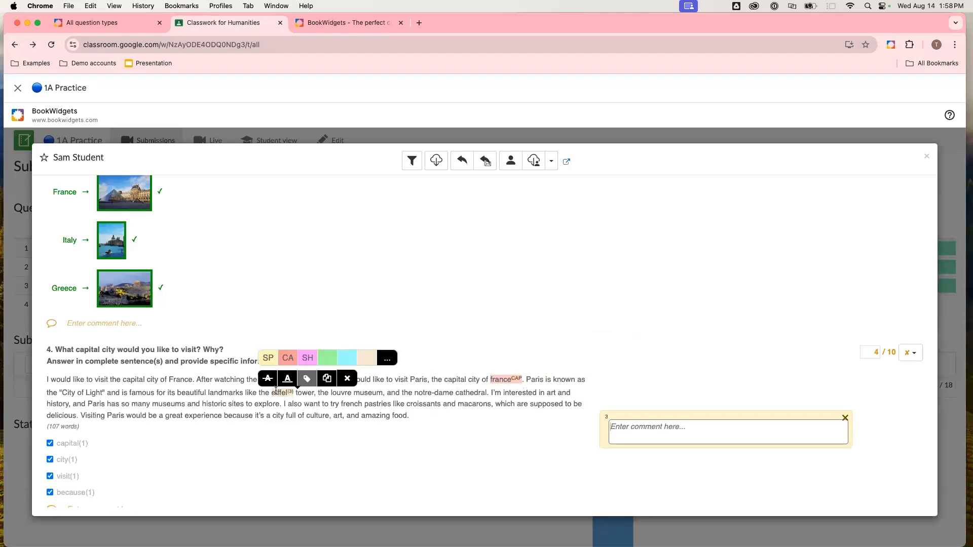
double_click(309, 392)
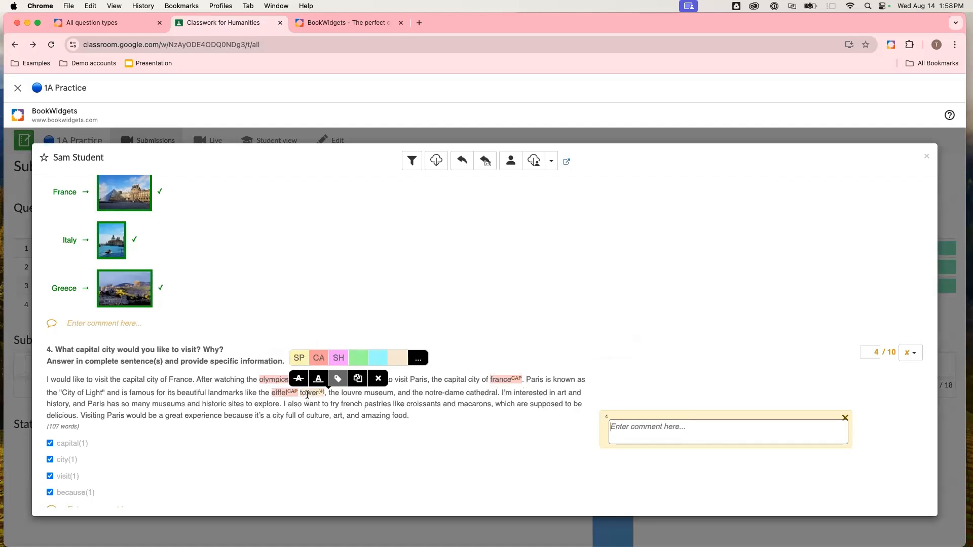
left_click_drag(353, 393, 391, 394)
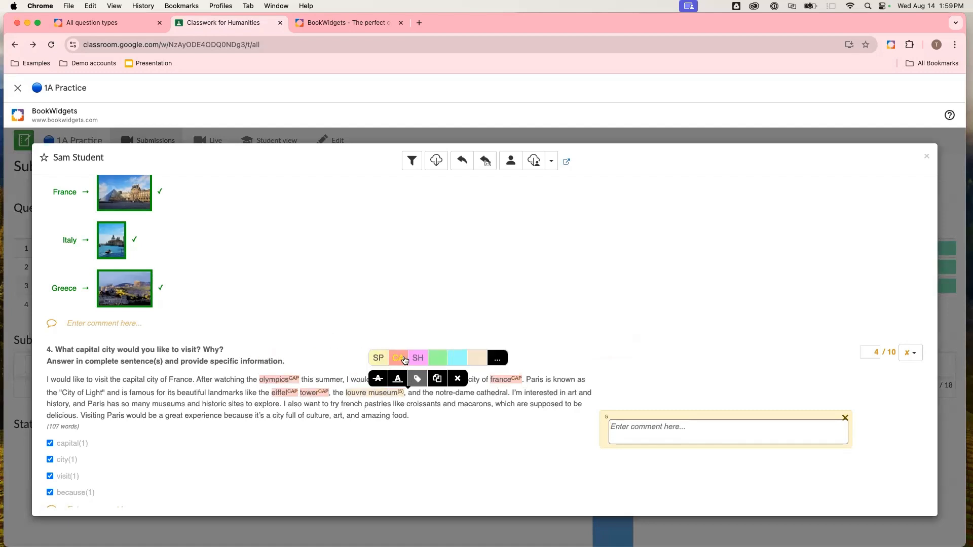
left_click(409, 358)
left_click_drag(446, 394, 518, 394)
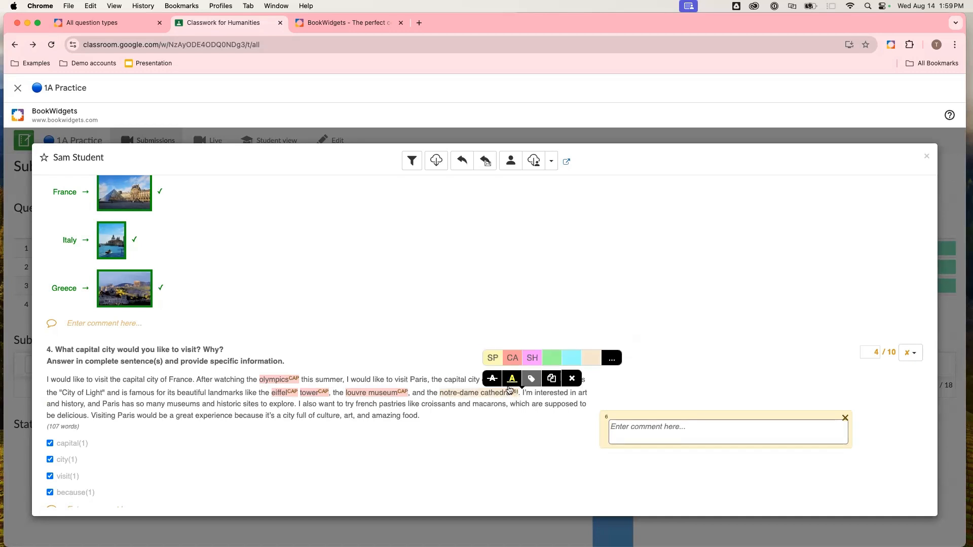
left_click(514, 363)
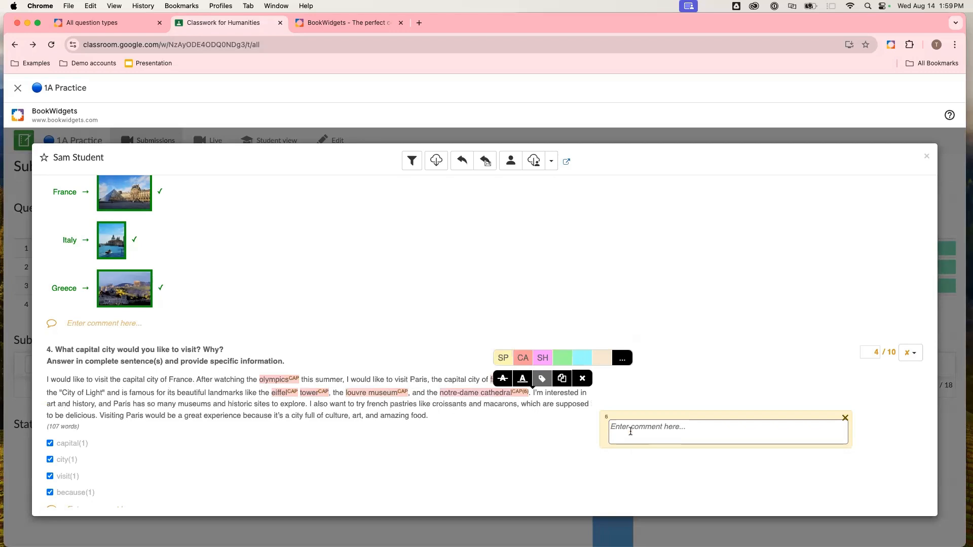
- Add the comment "Check your capitalization" to the last capitalization tag and close the comment box
type("Check your capitalization")
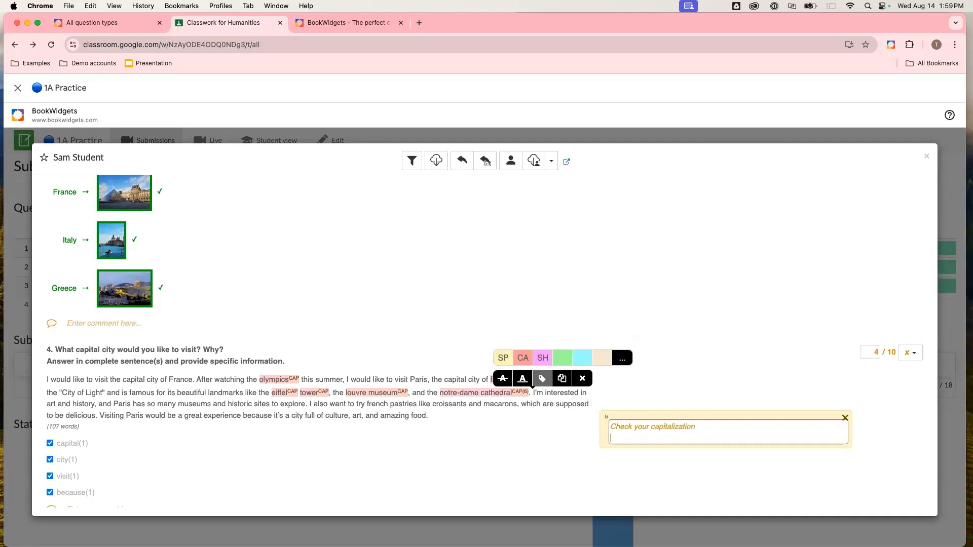
left_click(865, 476)
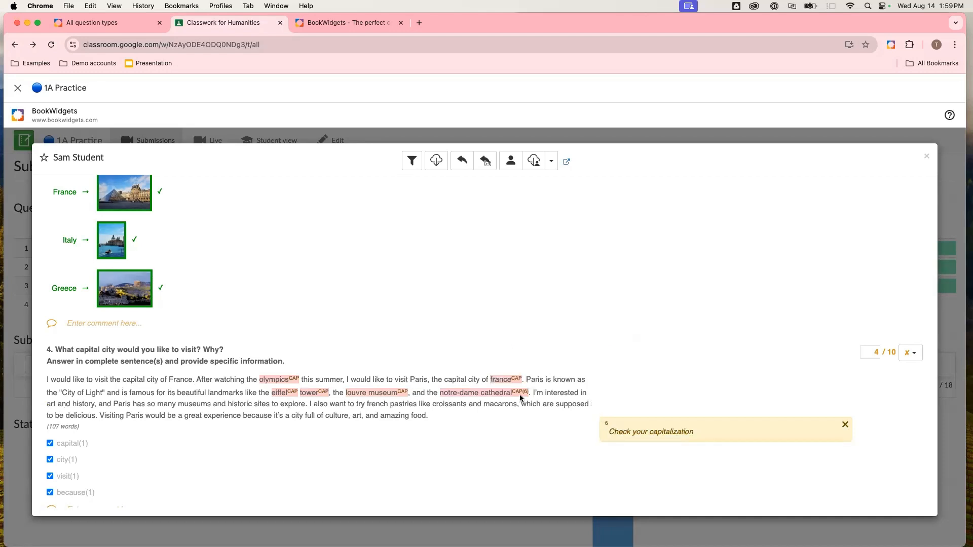
- Set question 4's score to 8 out of 10 points
scroll(521, 398, "up", 15)
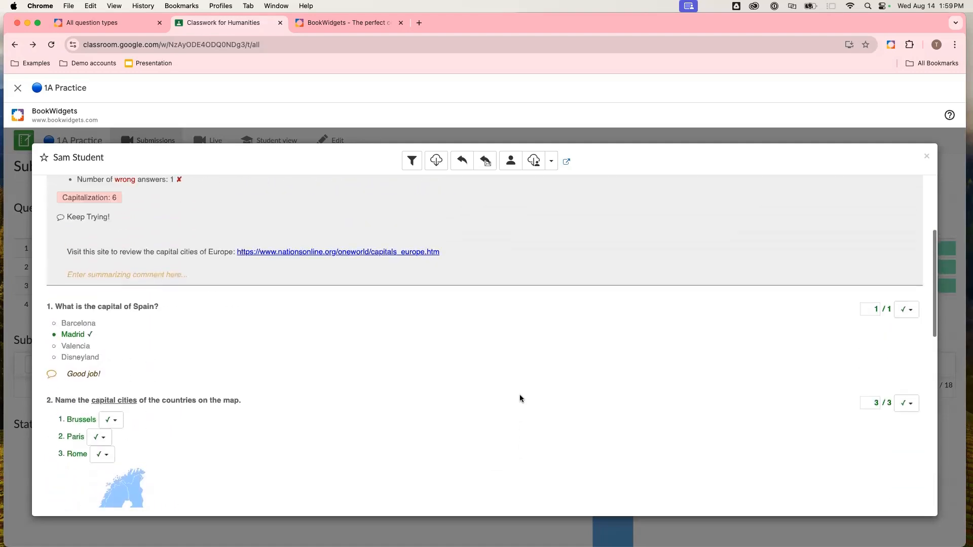
scroll(521, 398, "up", 4)
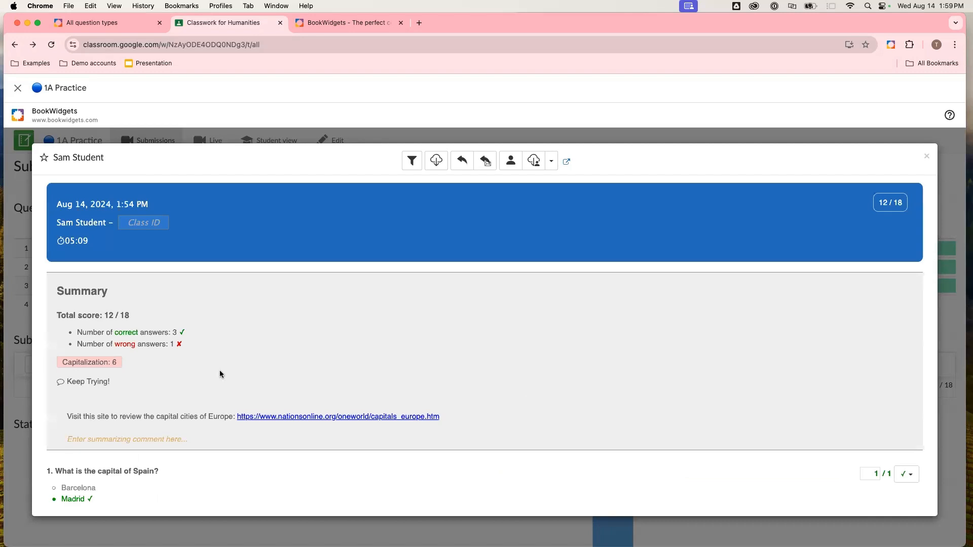
scroll(220, 374, "down", 1)
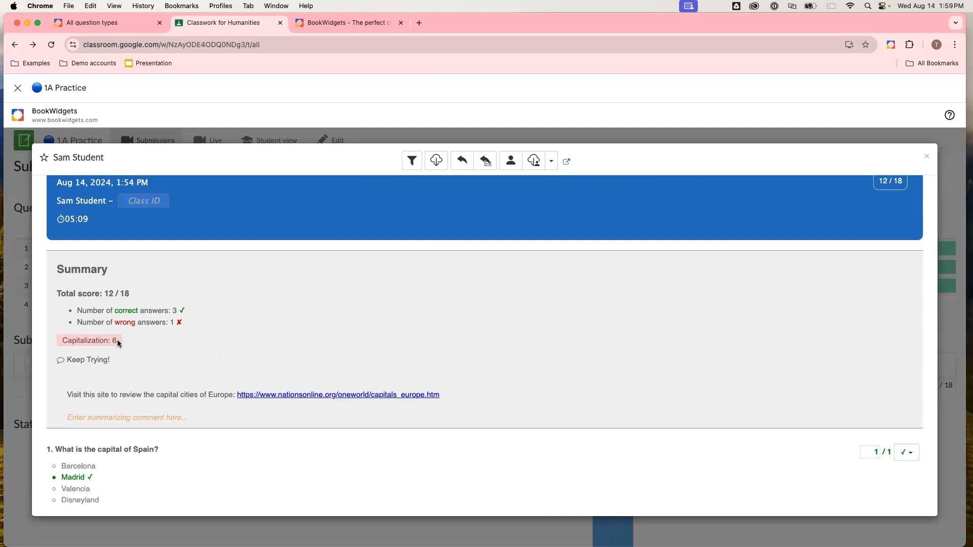
scroll(225, 348, "down", 2)
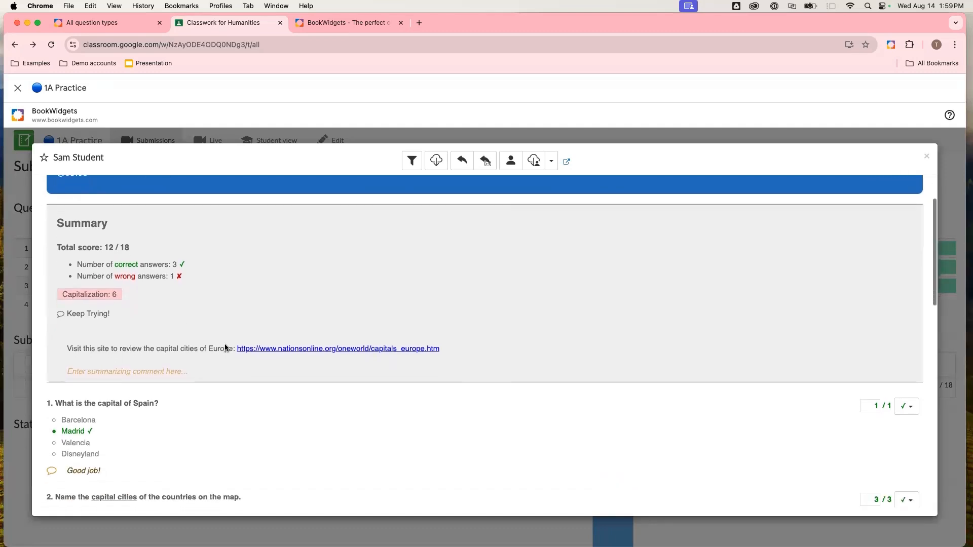
scroll(225, 348, "down", 15)
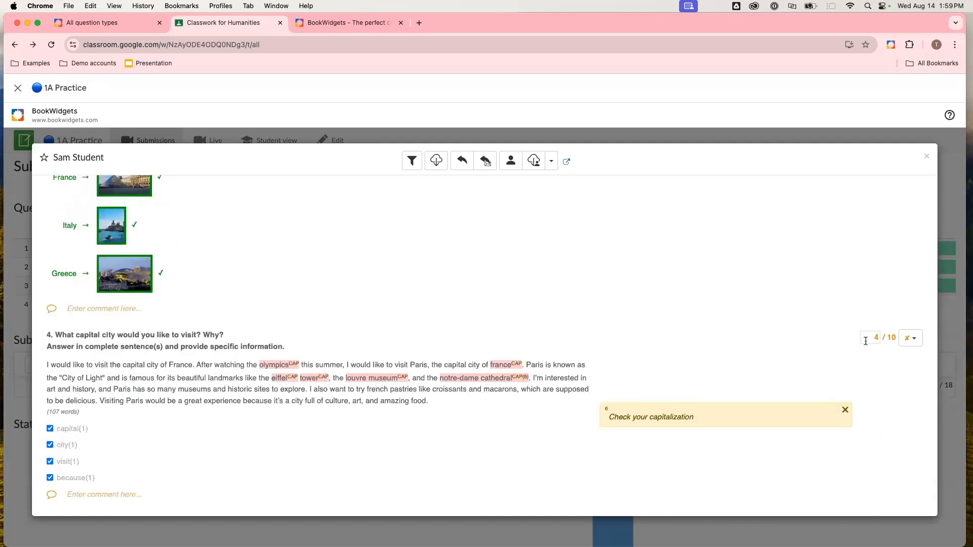
left_click(868, 341)
key("BackSpace")
type("8")
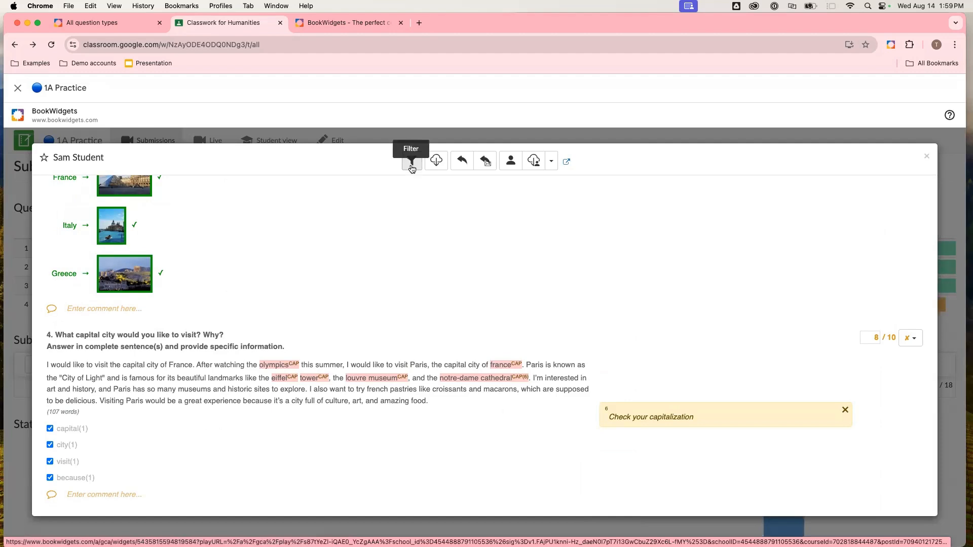
- Turn on the filter that hides correct answers and review the filtered submission
scroll(428, 272, "up", 15)
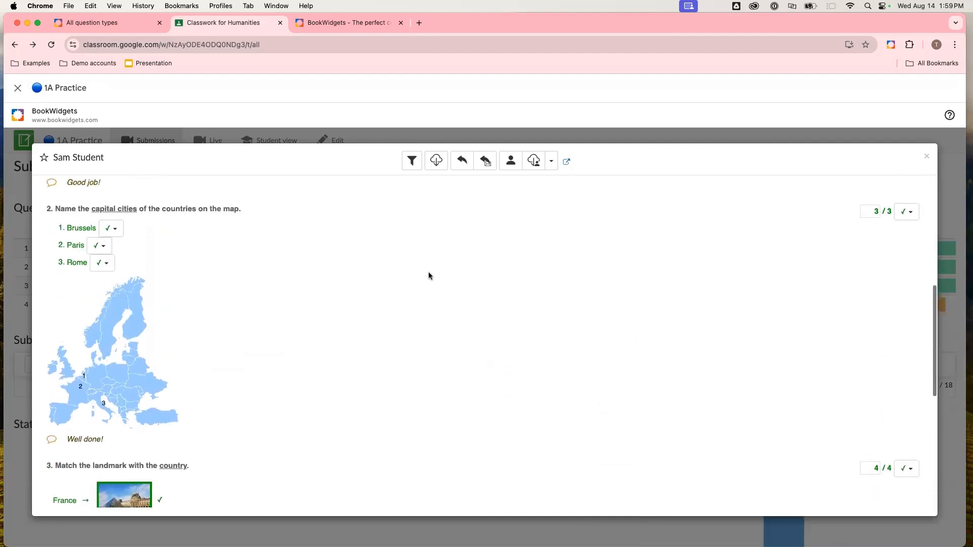
scroll(428, 271, "up", 3)
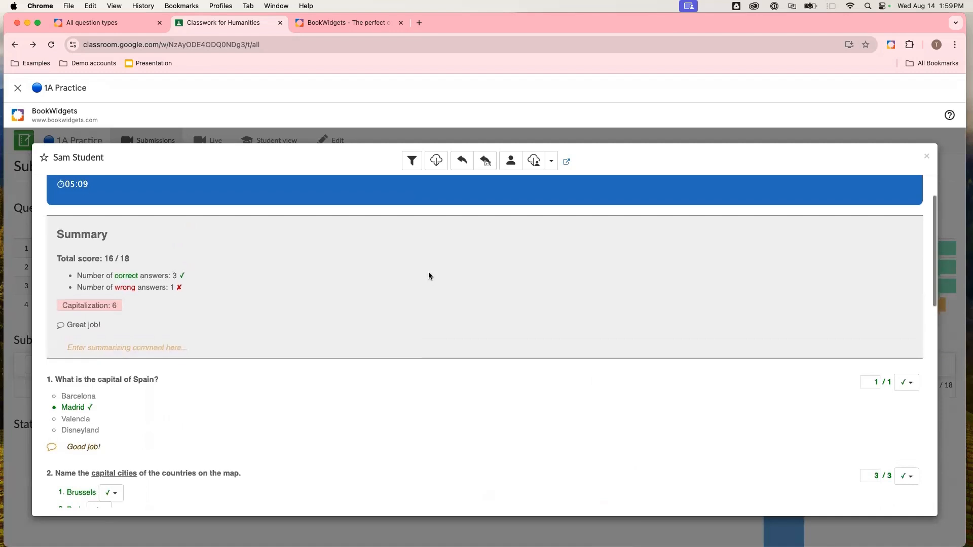
left_click(412, 161)
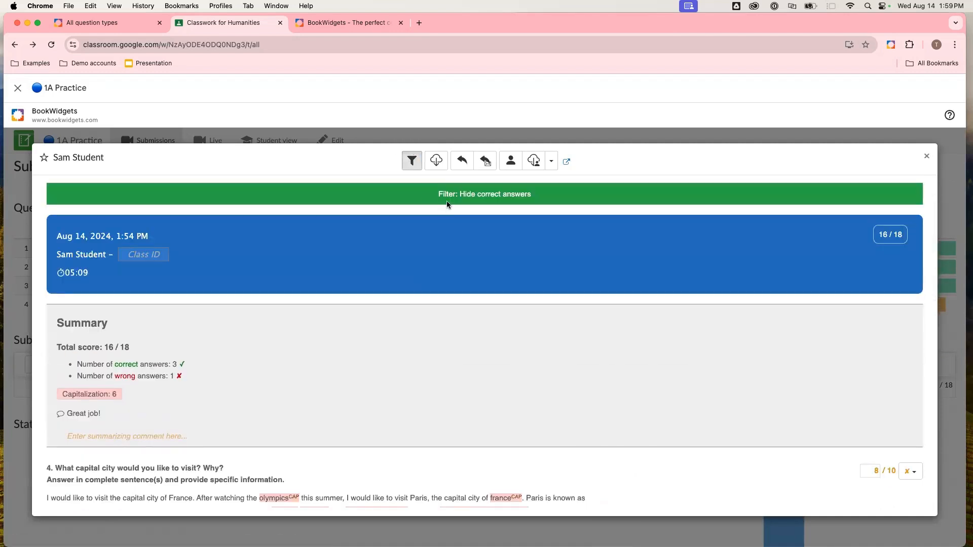
scroll(397, 311, "down", 3)
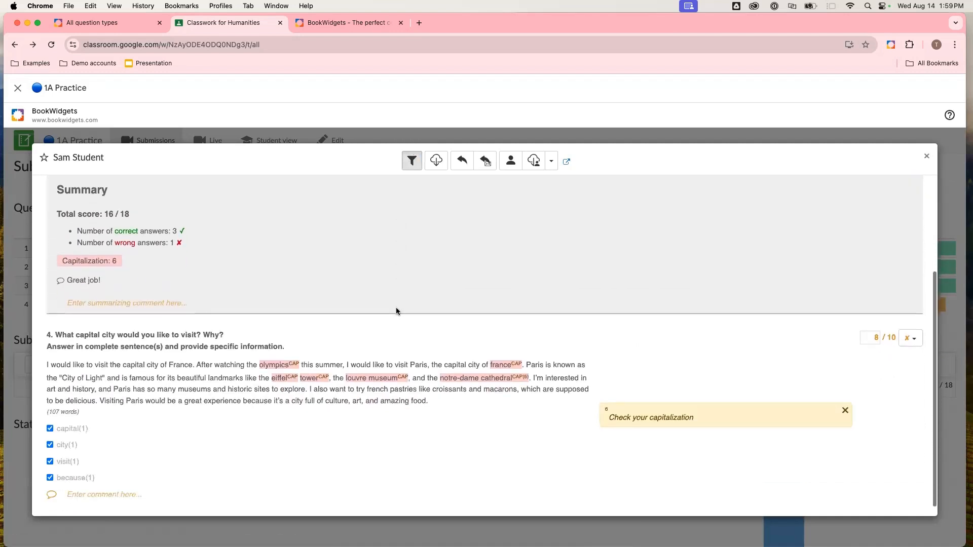
scroll(396, 311, "up", 3)
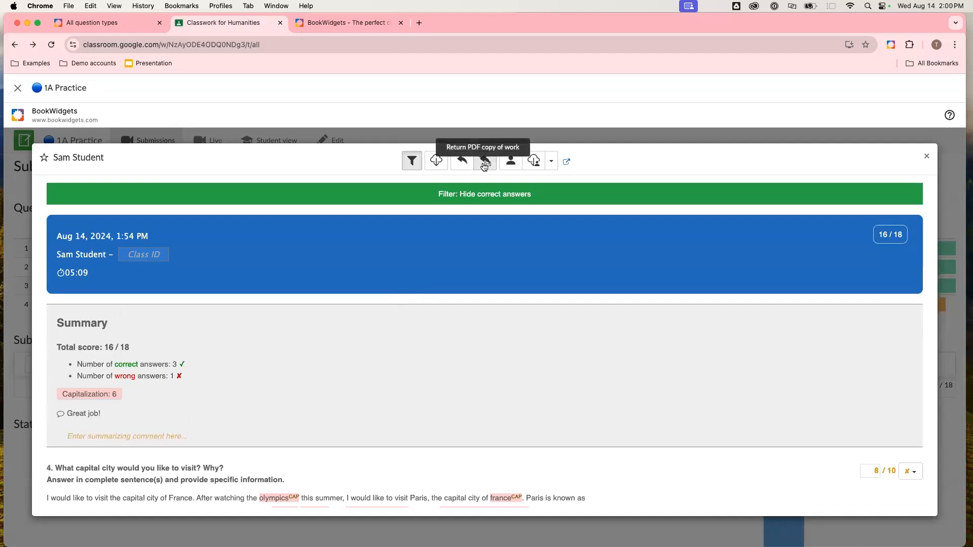
- Preview the submission in student view with the filter off and check its feedback visibility options
left_click(512, 162)
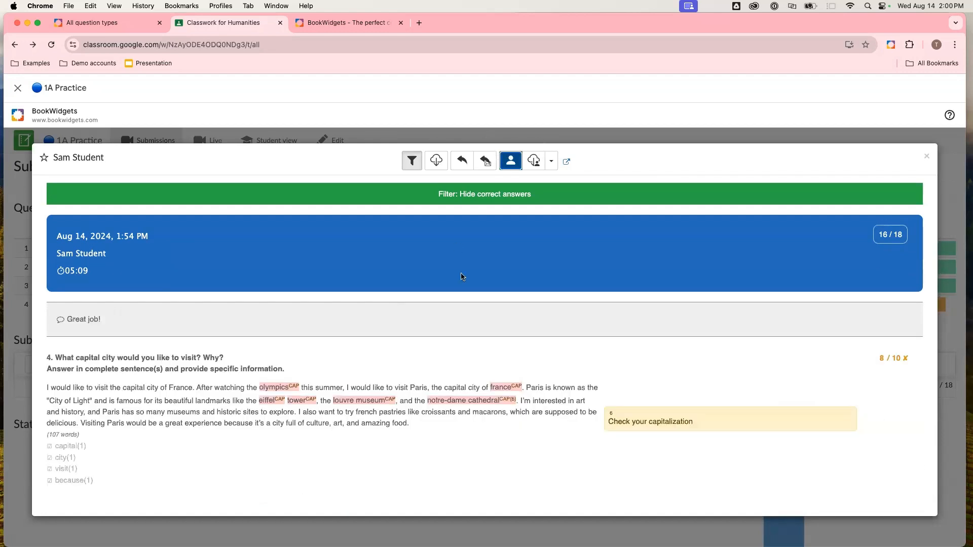
left_click(412, 161)
scroll(426, 295, "down", 10)
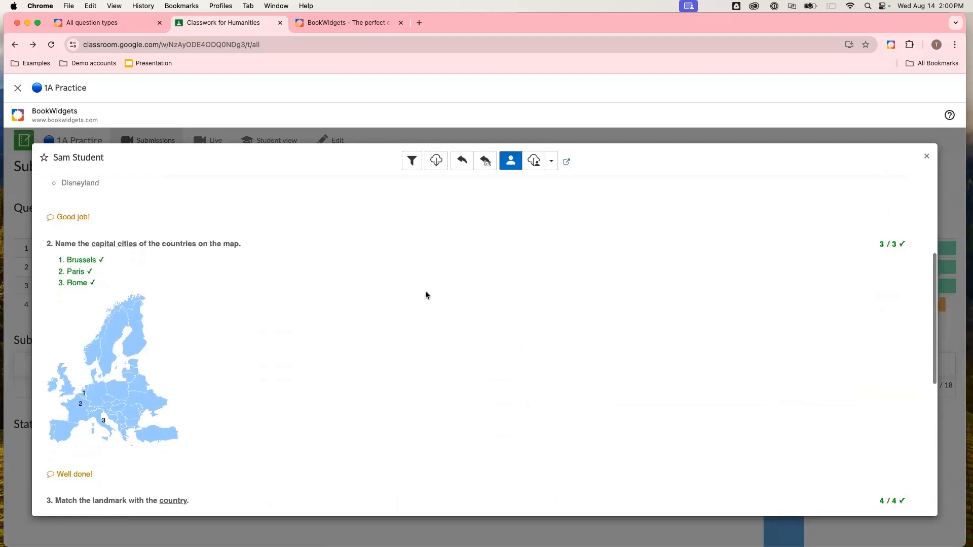
scroll(426, 295, "up", 10)
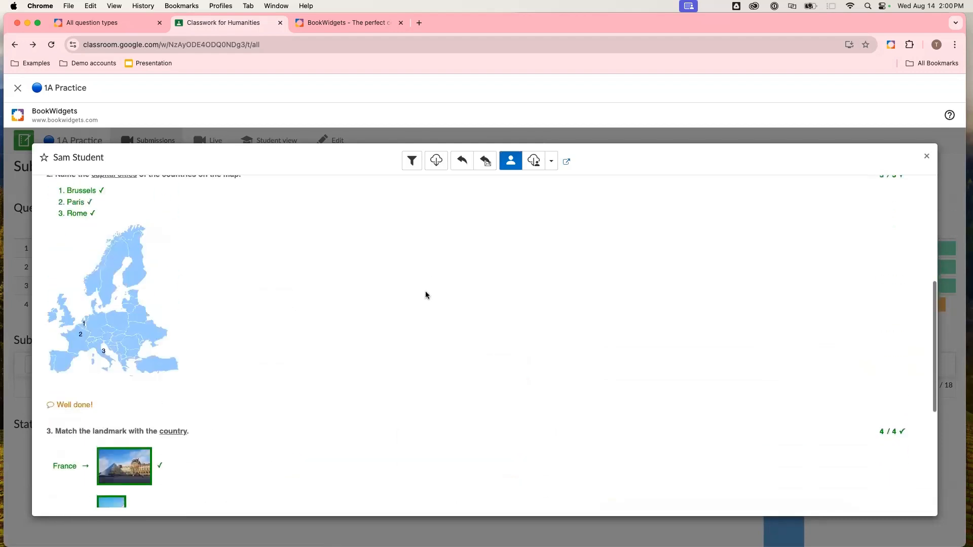
left_click(552, 160)
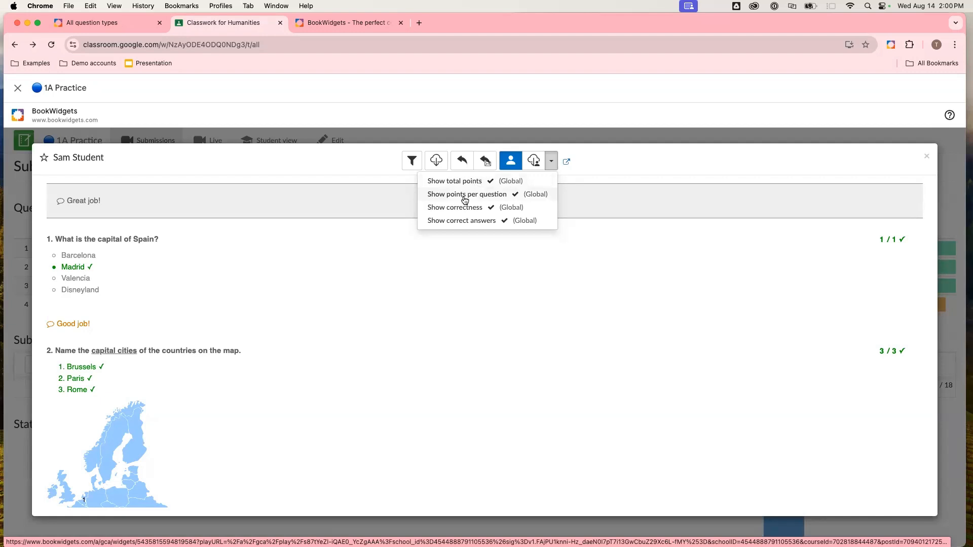
left_click(642, 174)
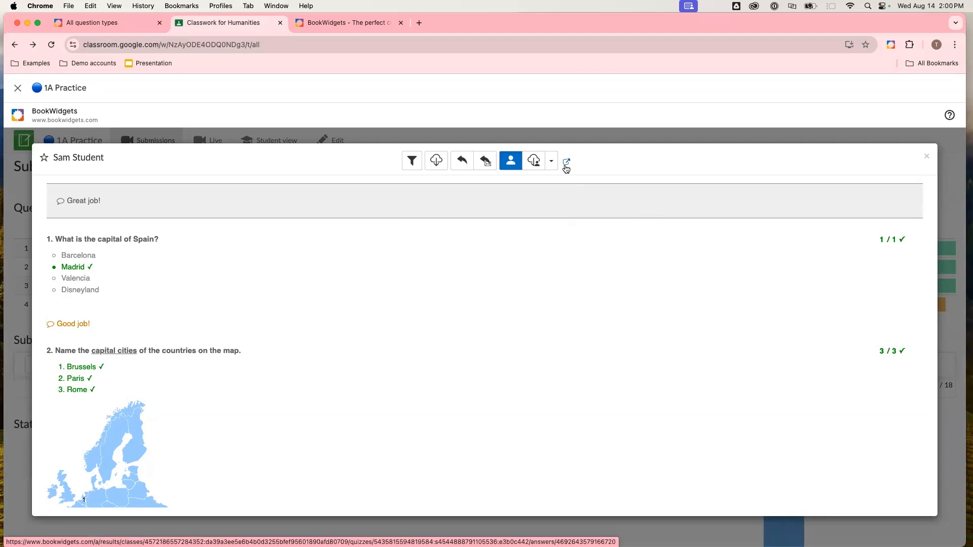
- Open the submission on BookWidgets' own review page in a new tab and close the submission dialog
left_click(567, 162)
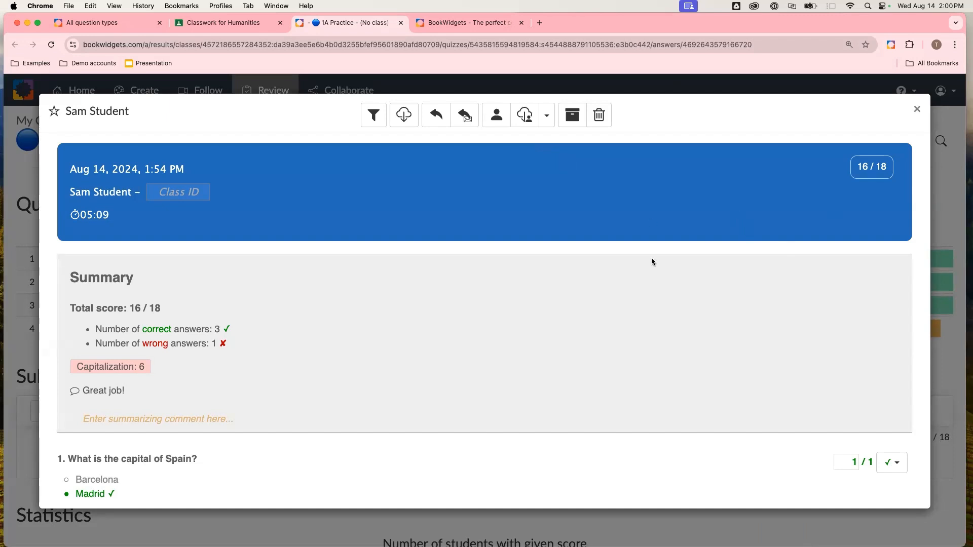
left_click(917, 110)
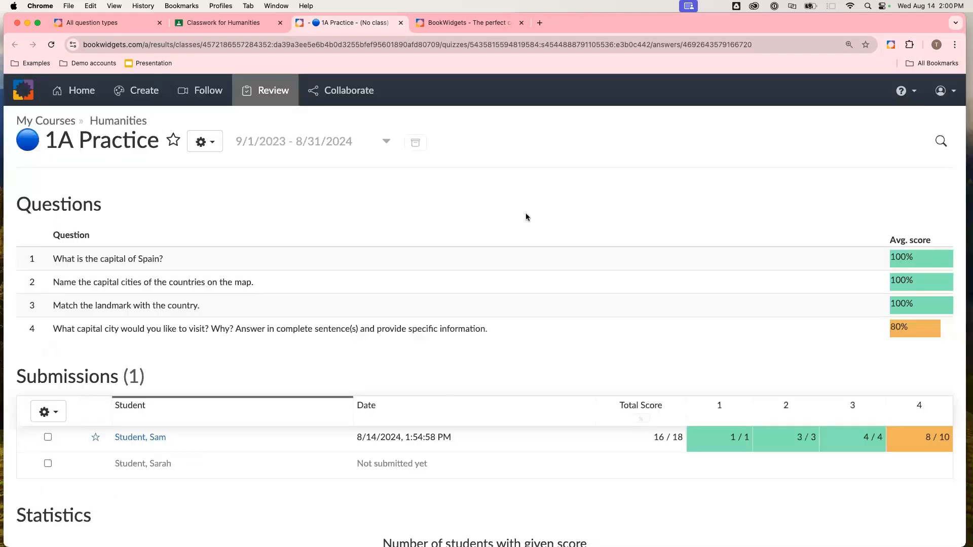
- Select all submitted work in the Submissions list and return it to the students
scroll(525, 213, "down", 5)
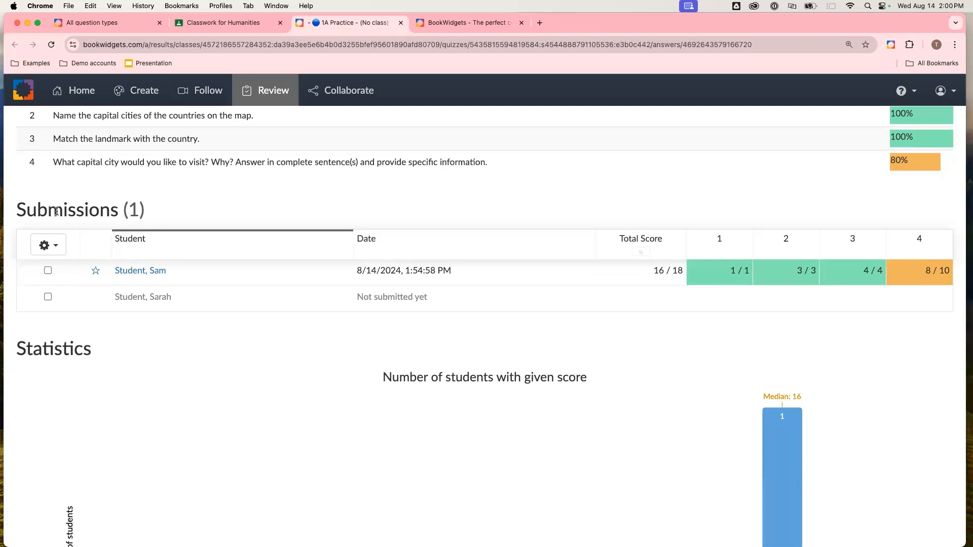
scroll(136, 213, "up", 5)
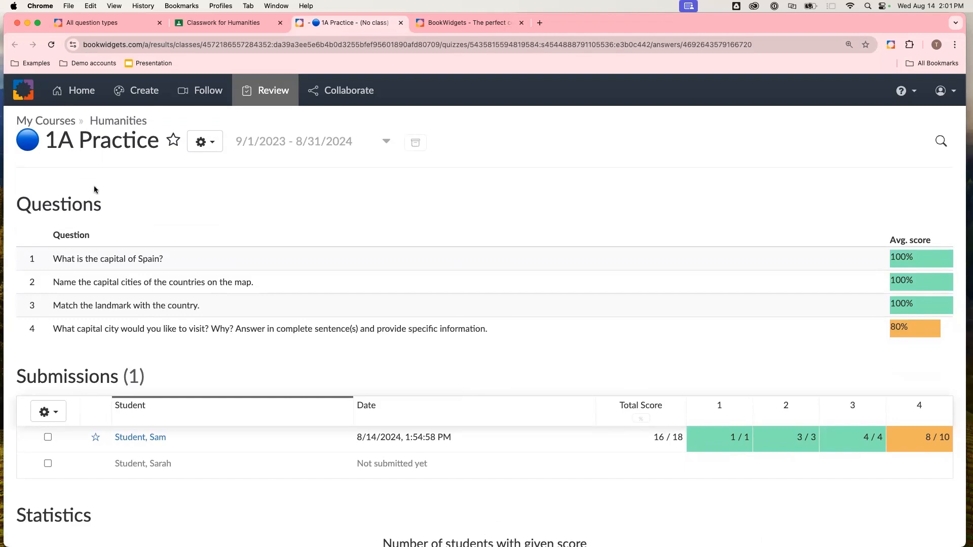
scroll(94, 189, "down", 1)
scroll(94, 190, "down", 5)
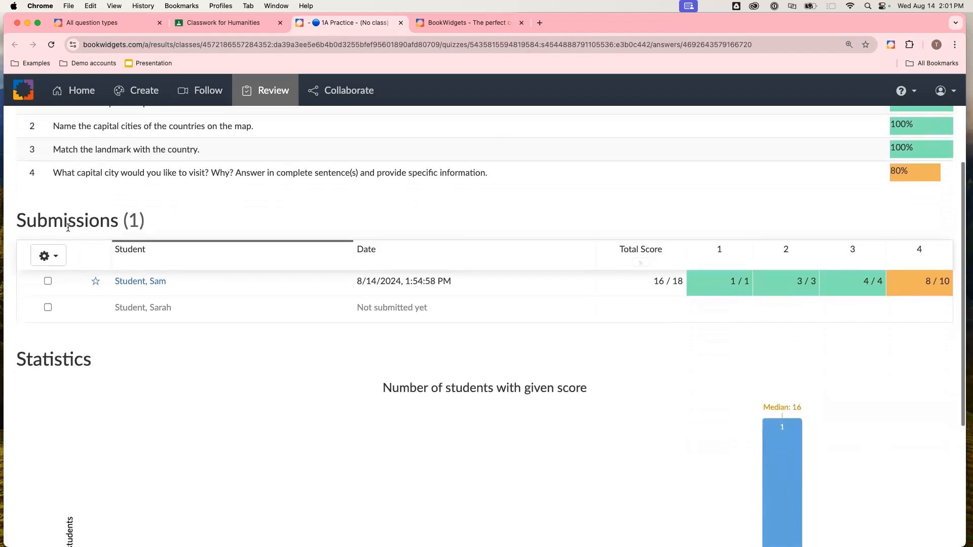
left_click(49, 255)
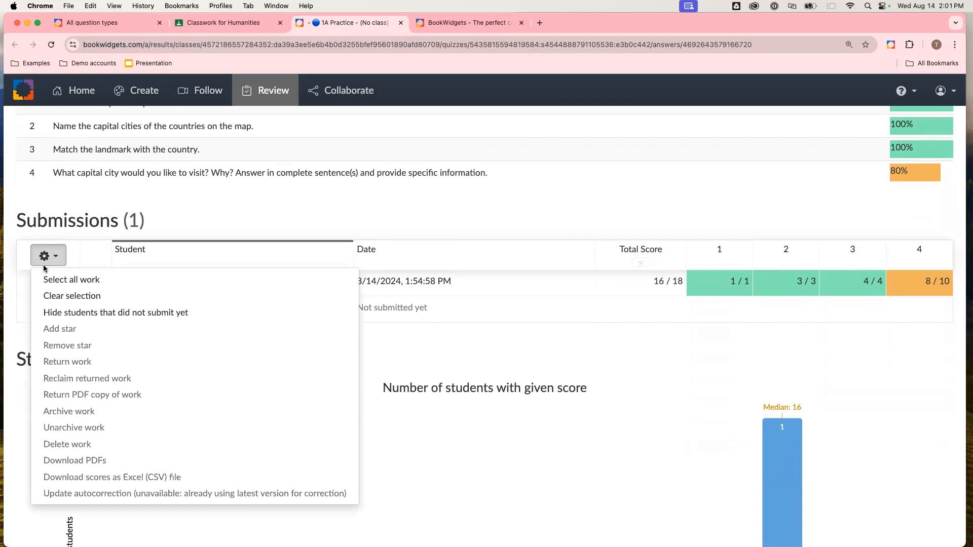
left_click(56, 286)
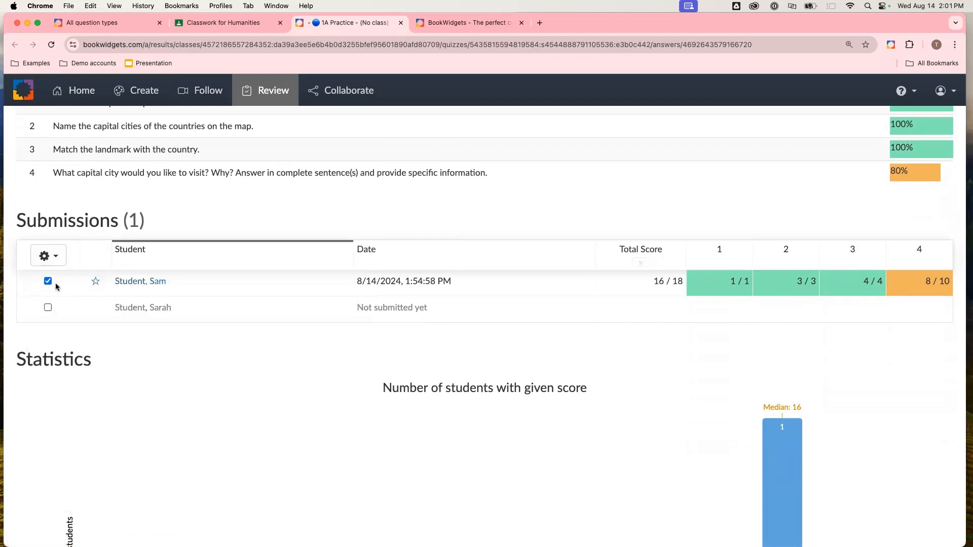
left_click(57, 258)
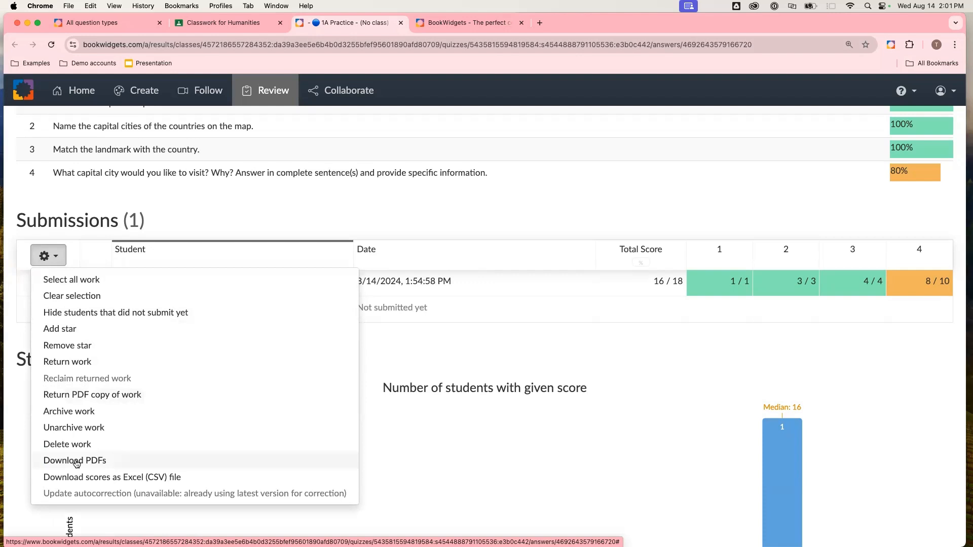
left_click(94, 363)
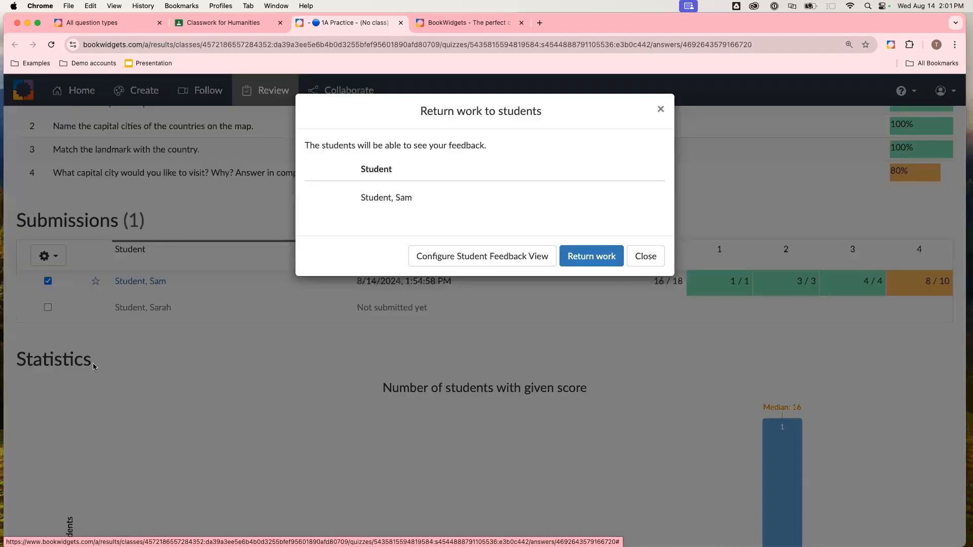
left_click(572, 258)
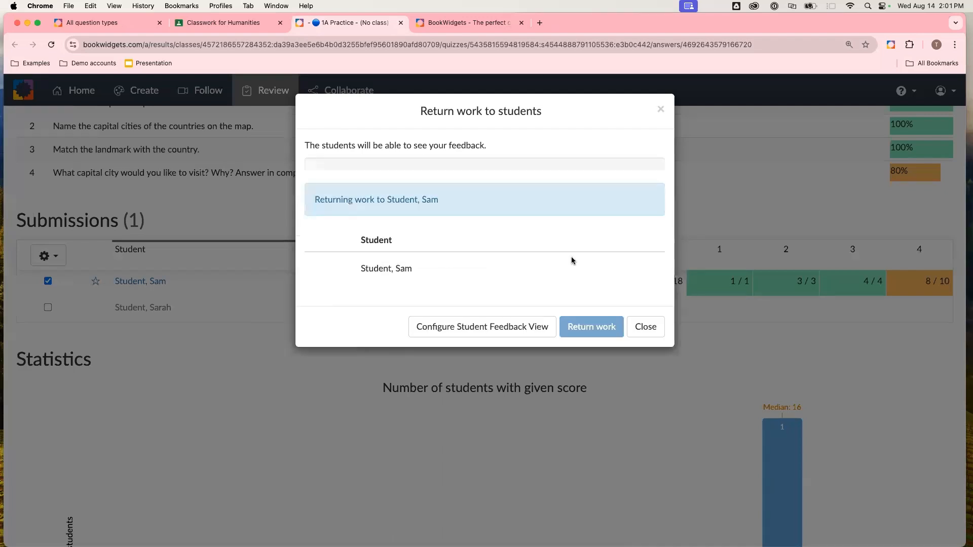
- Close the return dialog and reclaim the returned work from the selected submission
left_click(646, 301)
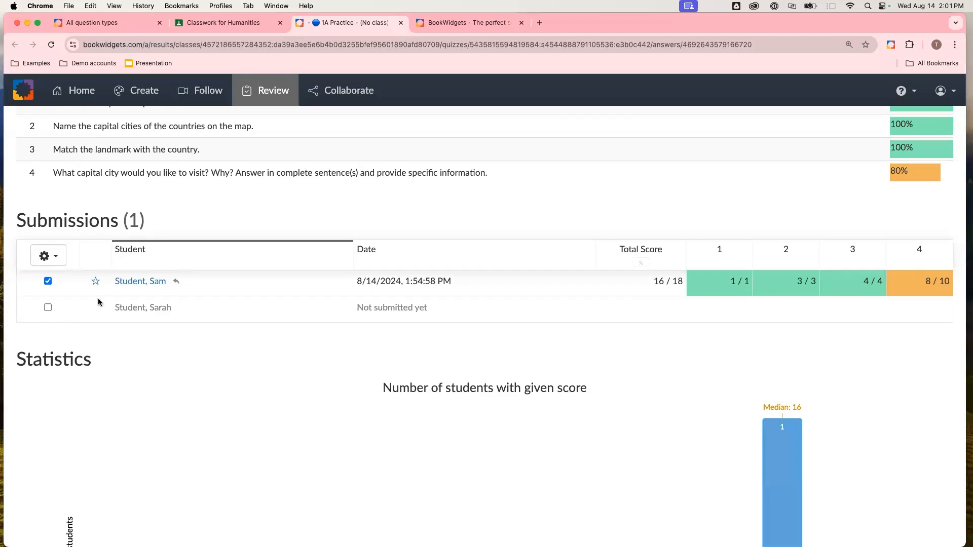
left_click(44, 256)
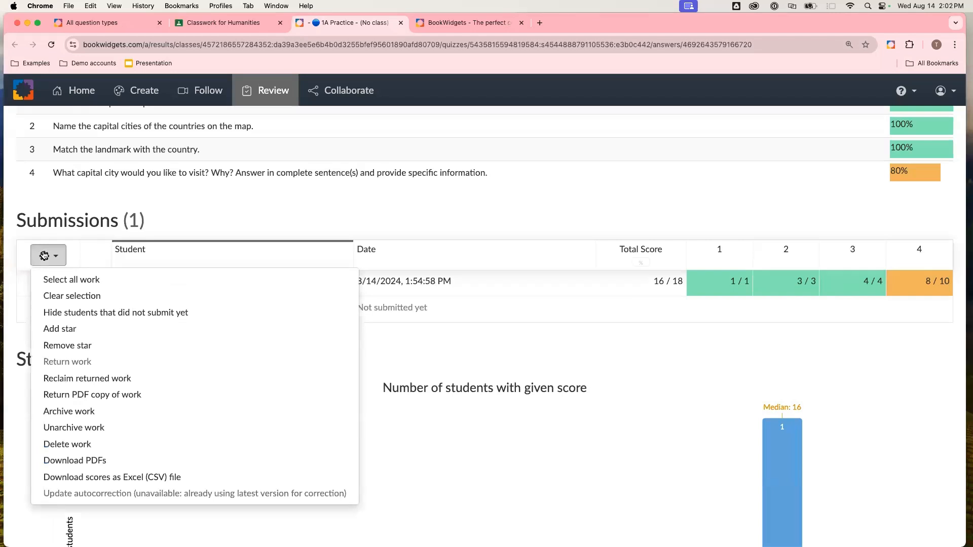
left_click(62, 384)
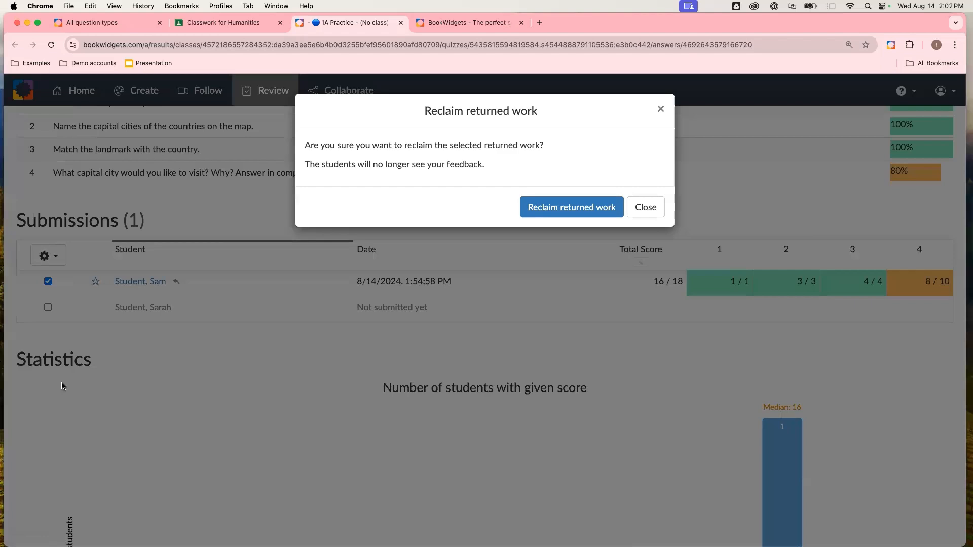
left_click(525, 211)
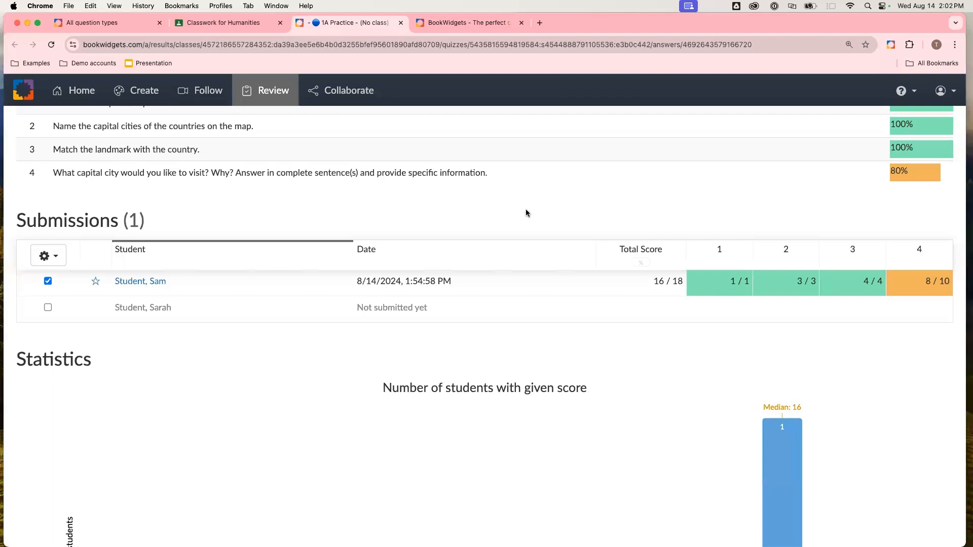
- Compare the student's Classroom window with the BookWidgets review page side by side
left_click(43, 257)
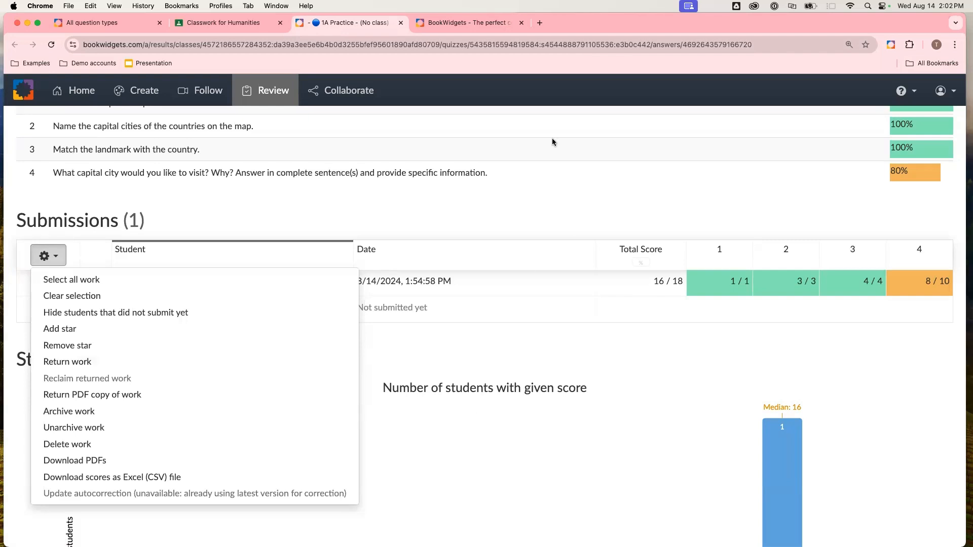
left_click_drag(775, 24, 777, 62)
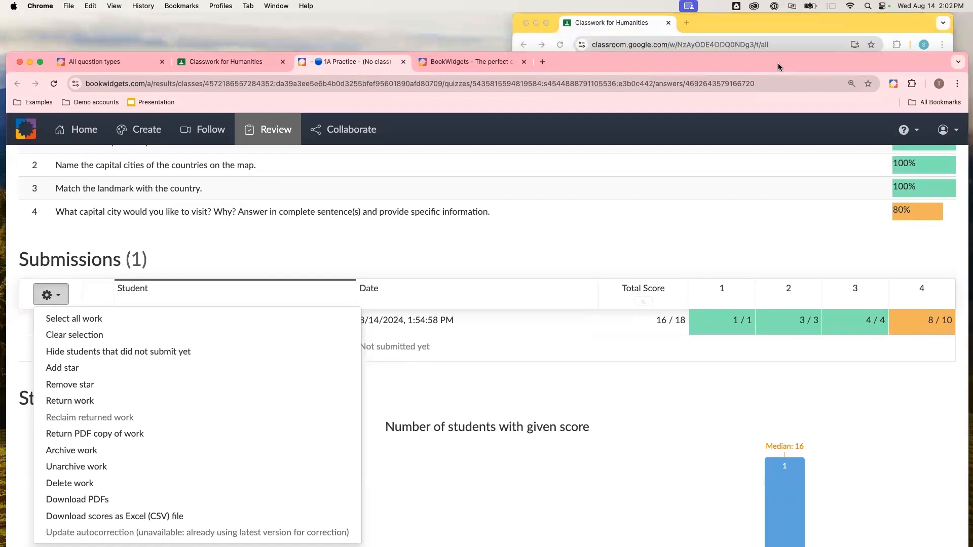
left_click_drag(777, 63, 777, 25)
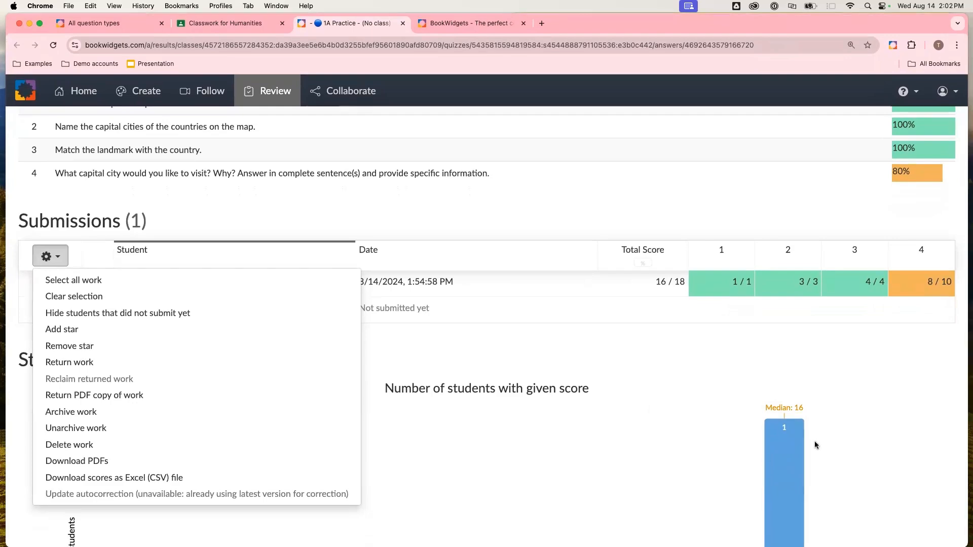
key("ctrl+Up")
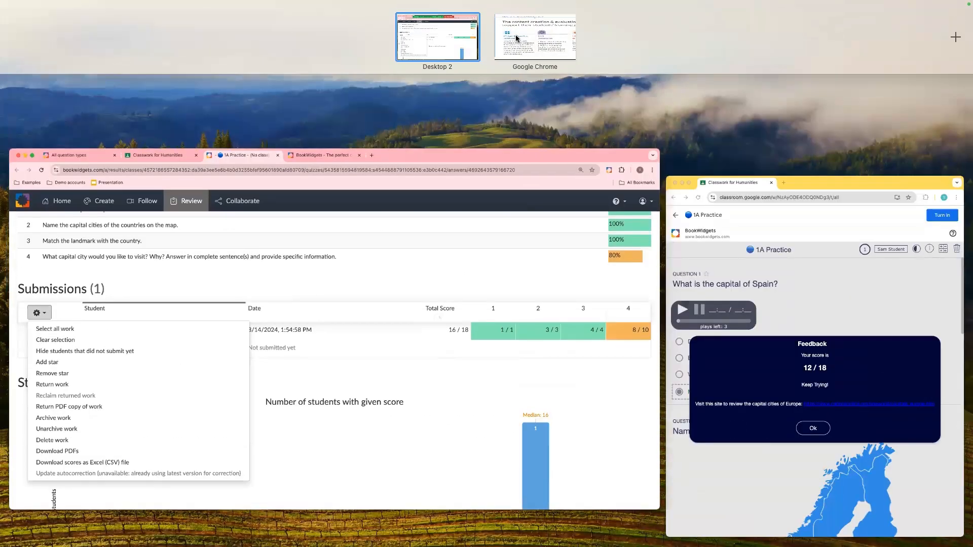
left_click(516, 38)
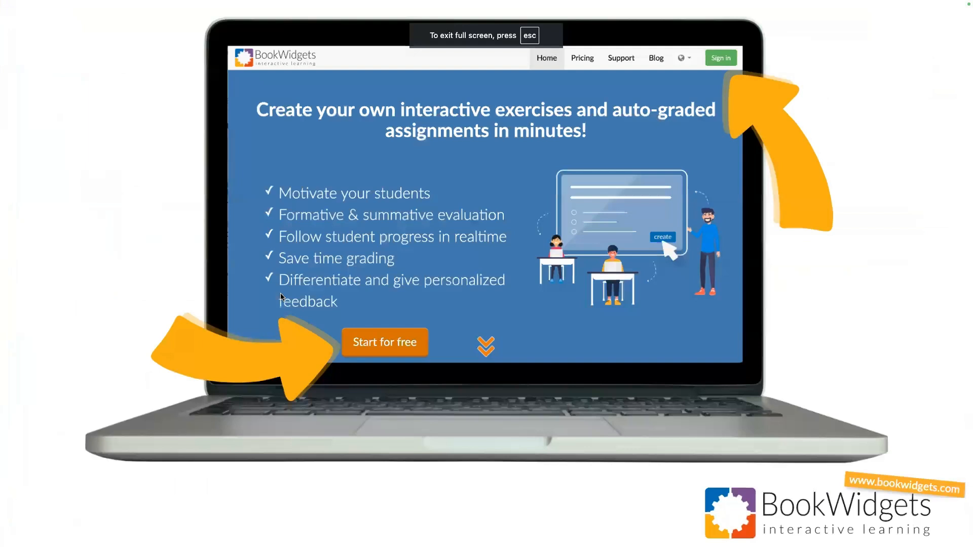
key("Right")
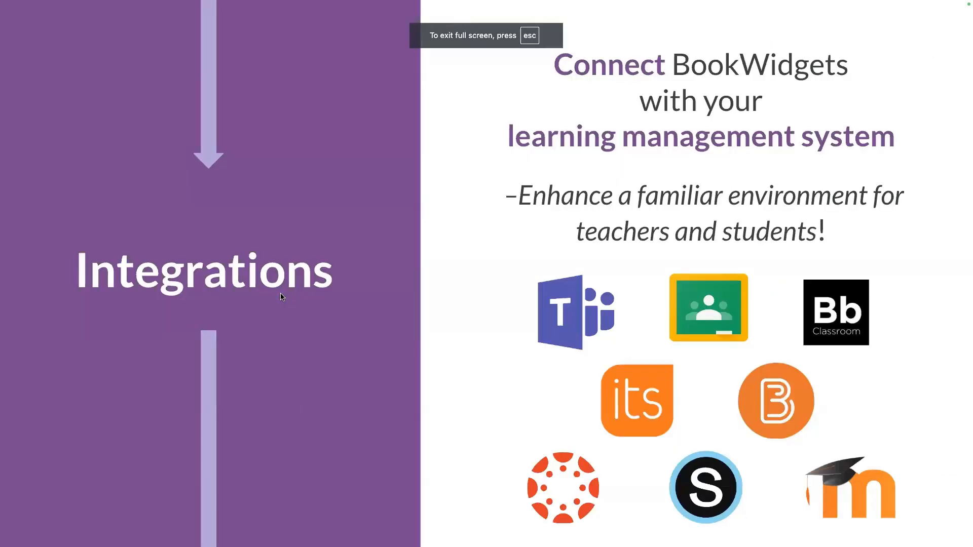